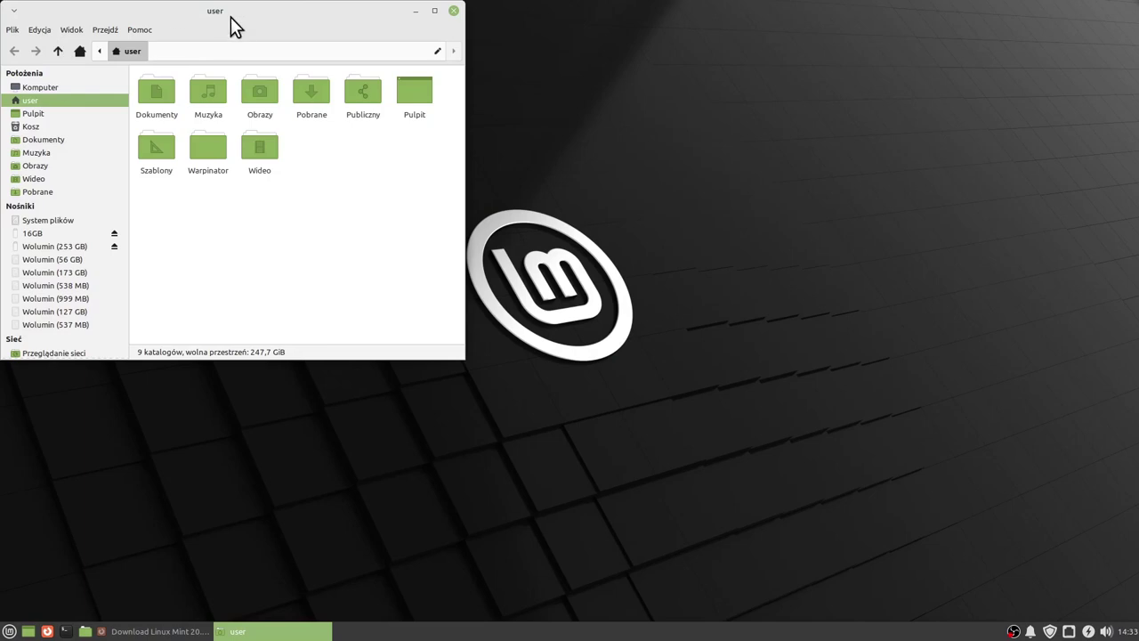
# Move the home folder window to the screen centre, check the Mint menu, then close the window.
pyautogui.moveTo(231, 16); pyautogui.dragTo(538, 168)
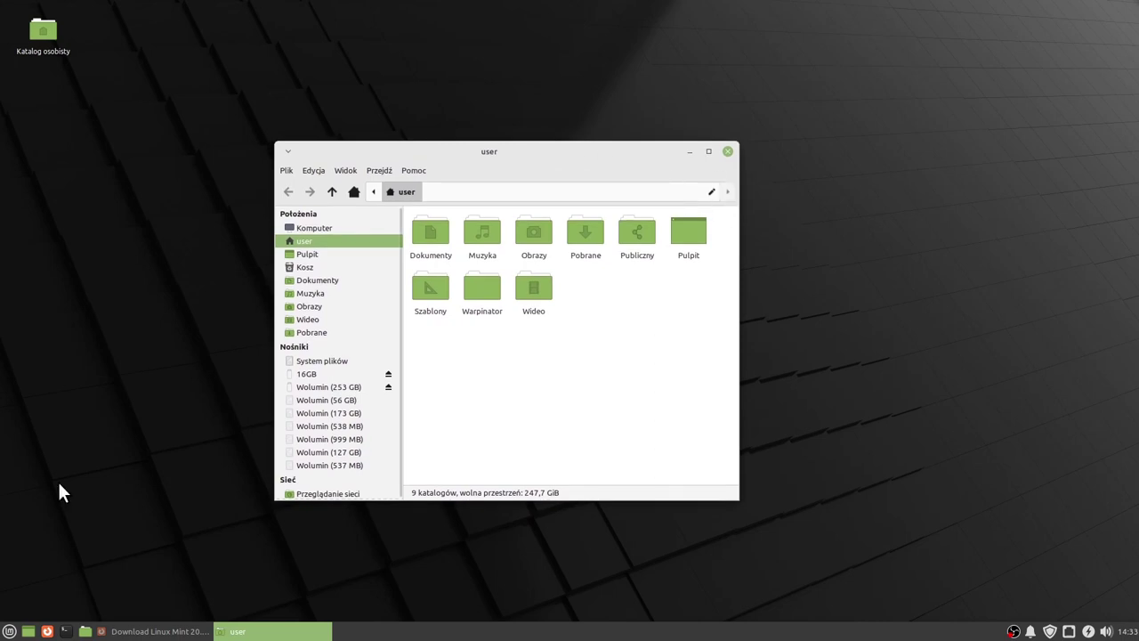
pyautogui.click(9, 631)
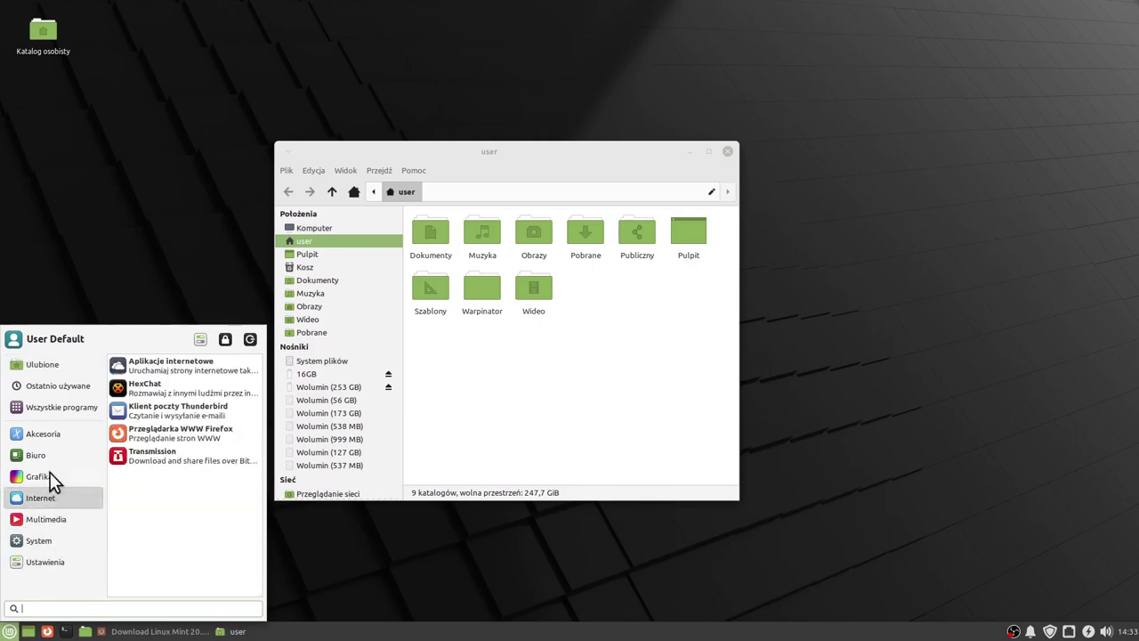
pyautogui.click(632, 369)
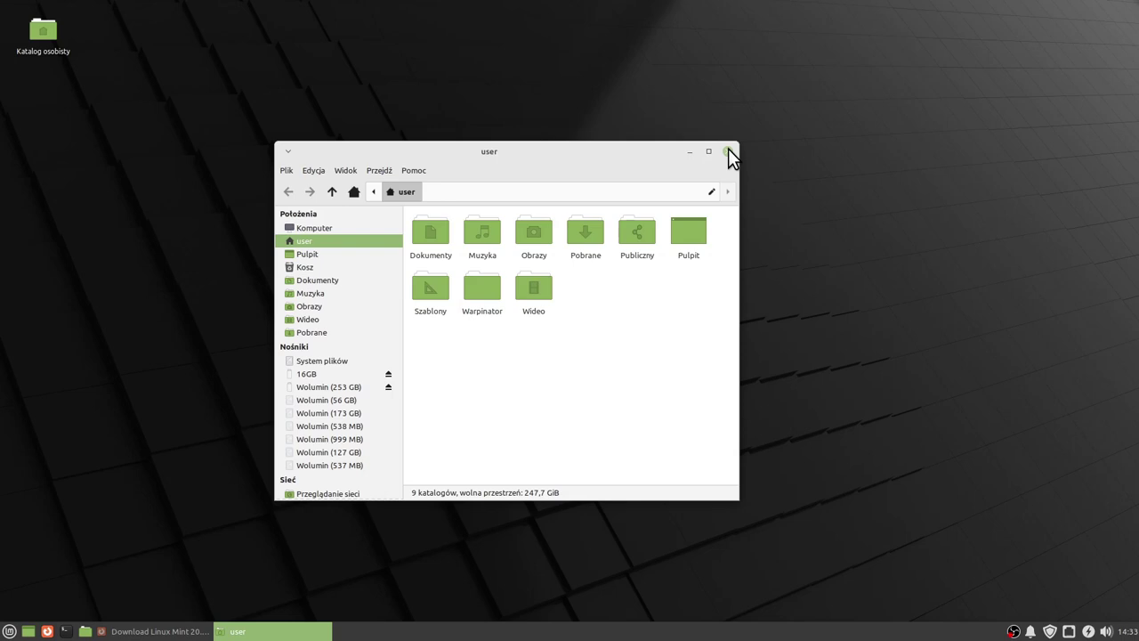
pyautogui.click(728, 152)
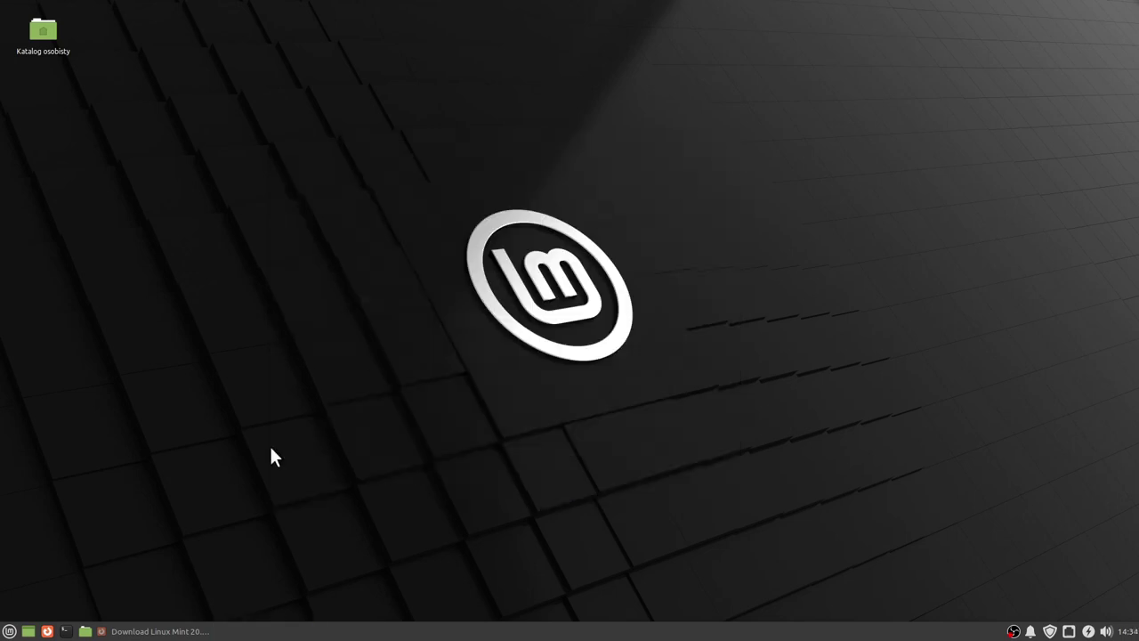
# Open the Mint menu and browse Multimedia and Office before showing the Internet category's programs.
pyautogui.click(8, 631)
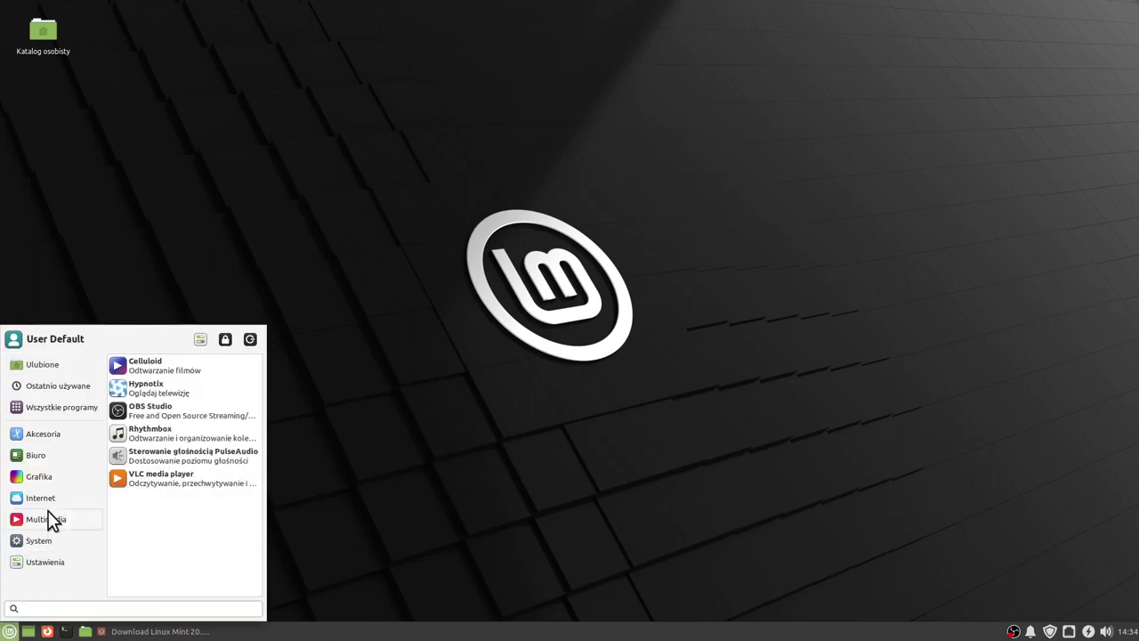
pyautogui.moveTo(51, 478)
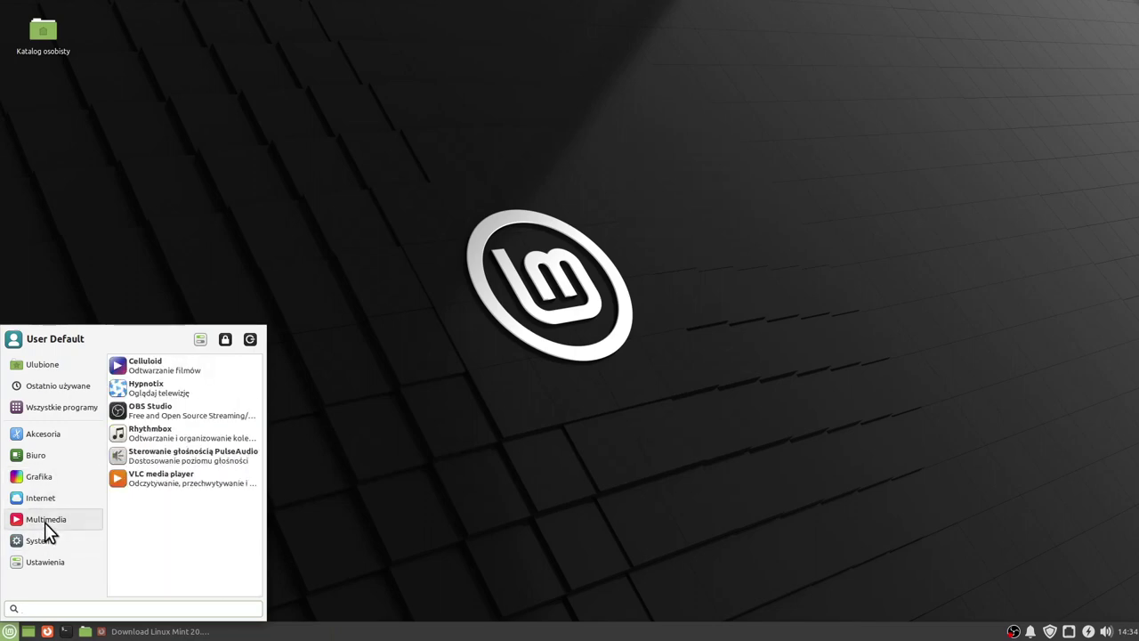
pyautogui.moveTo(42, 458)
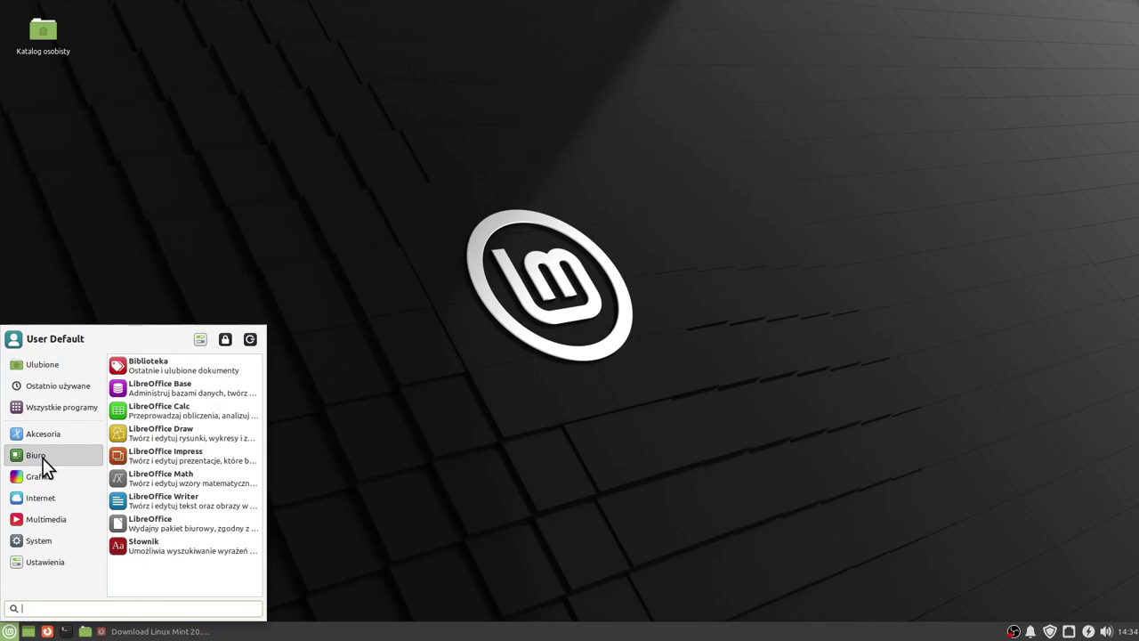
pyautogui.moveTo(32, 499)
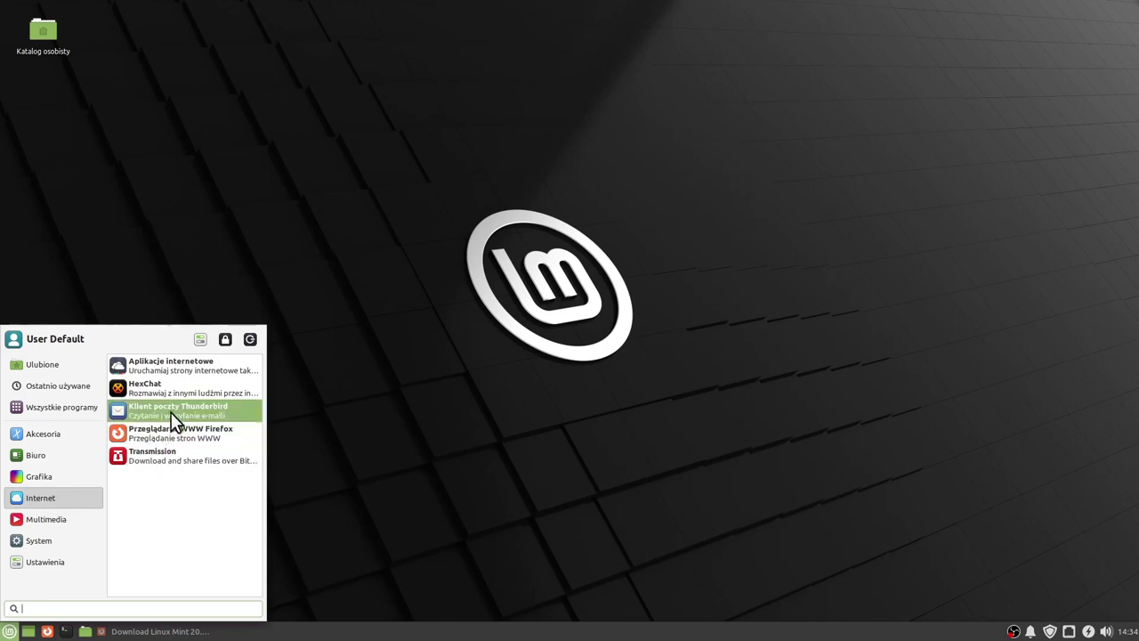
pyautogui.click(183, 366)
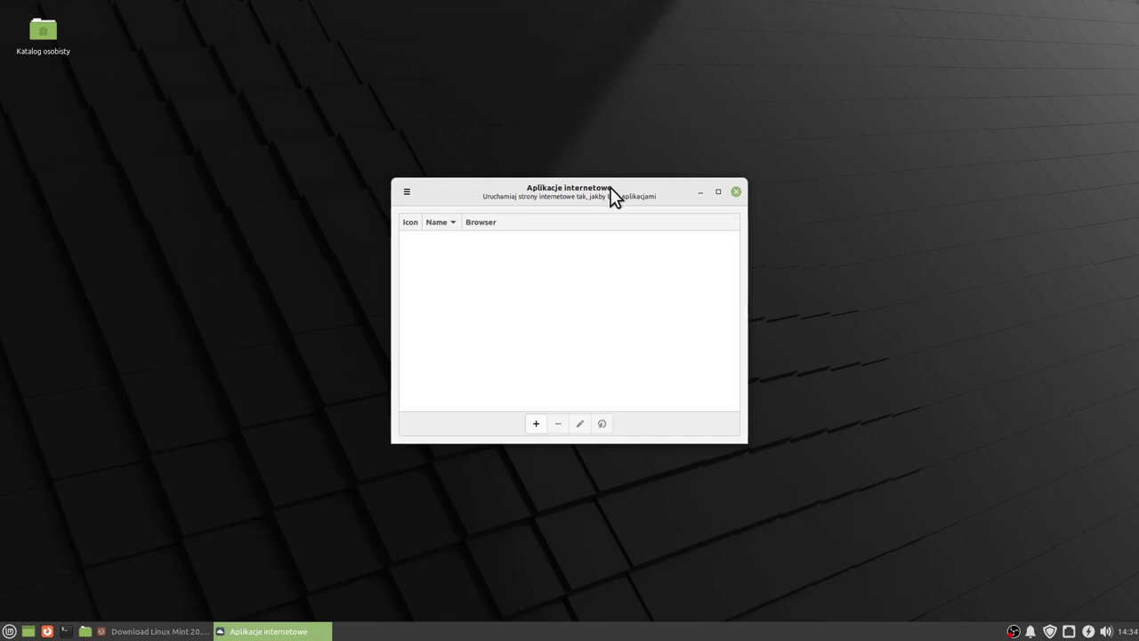
pyautogui.moveTo(610, 189); pyautogui.dragTo(603, 198)
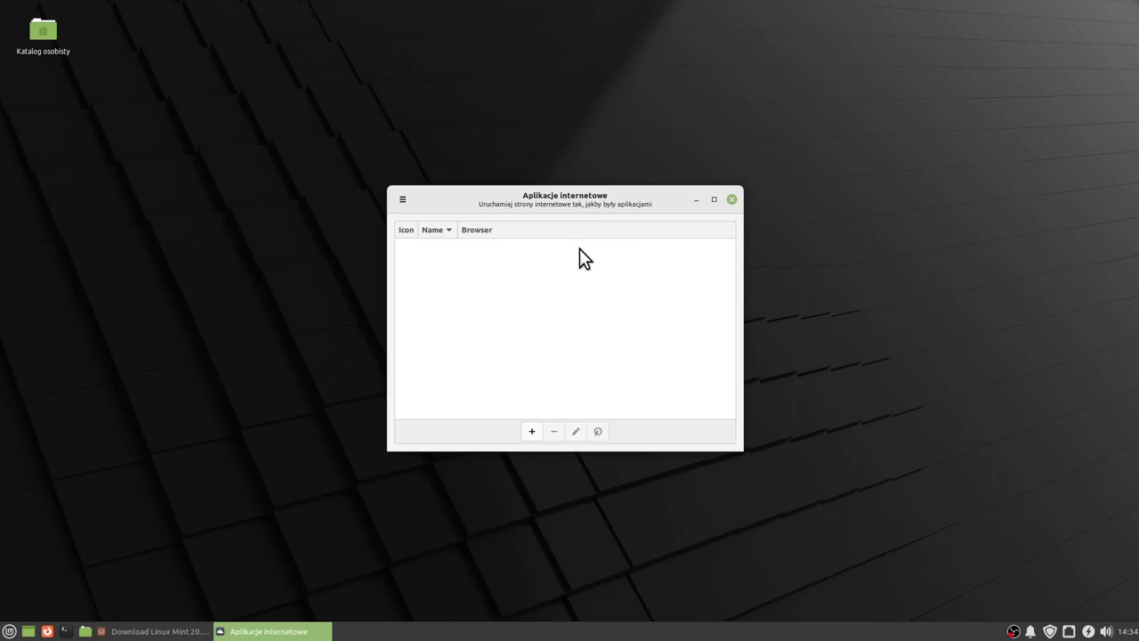
pyautogui.moveTo(581, 191); pyautogui.dragTo(591, 191)
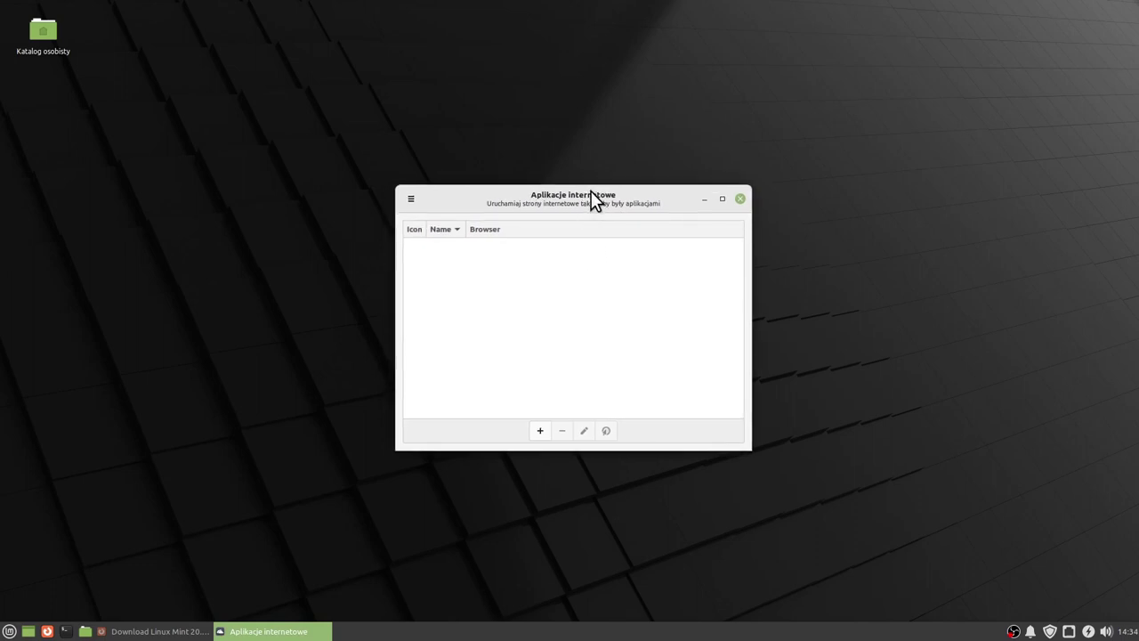
pyautogui.click(742, 198)
pyautogui.click(9, 631)
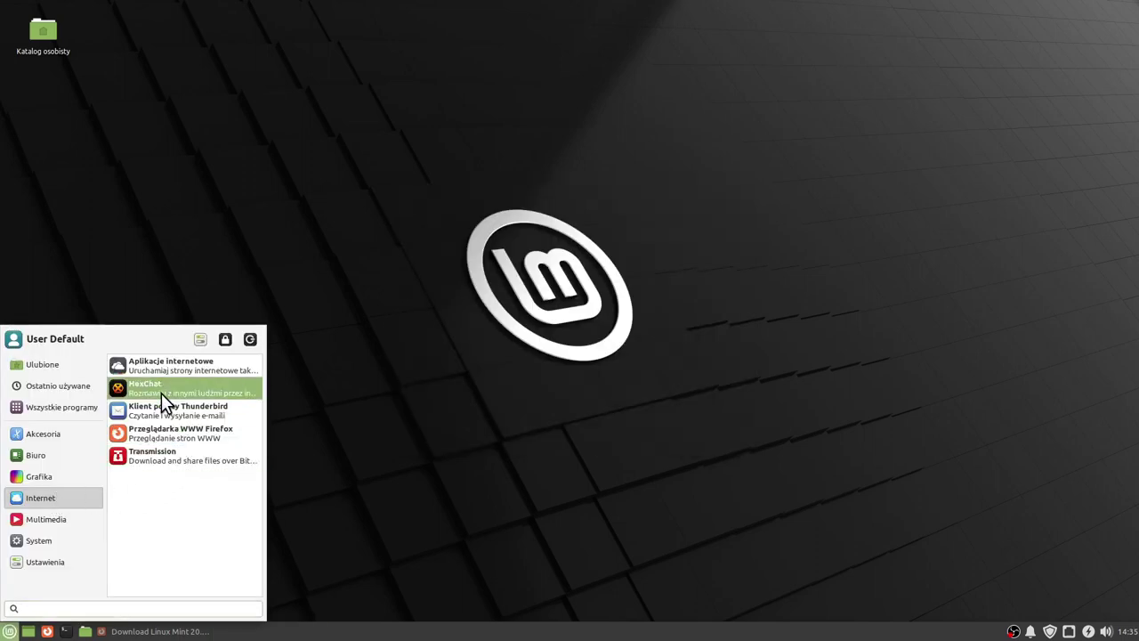
pyautogui.click(161, 394)
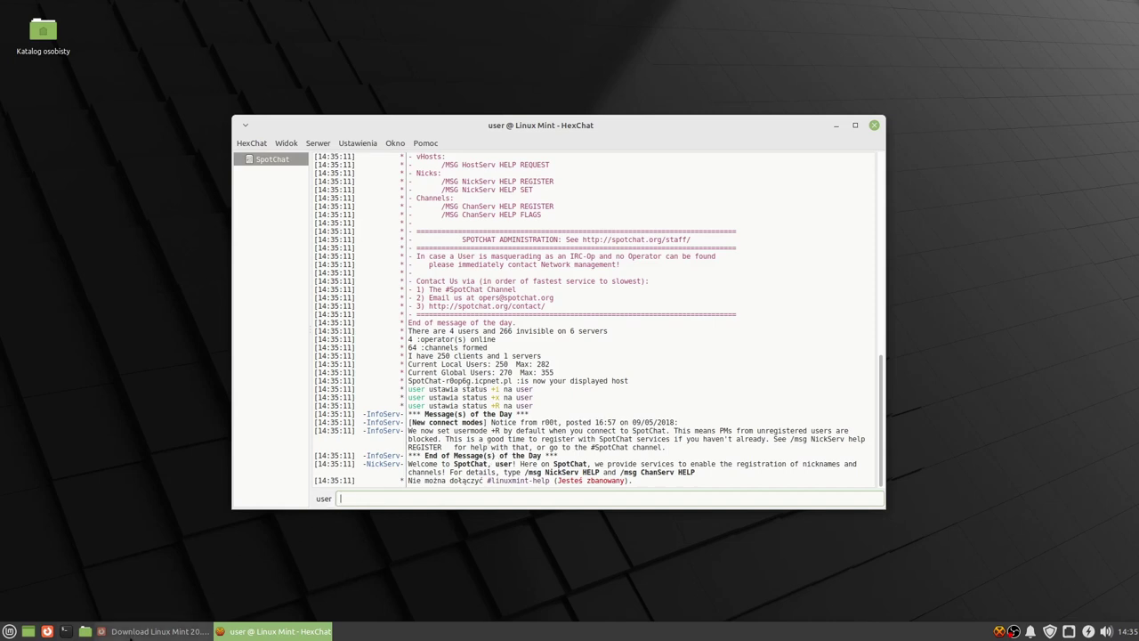
pyautogui.click(151, 630)
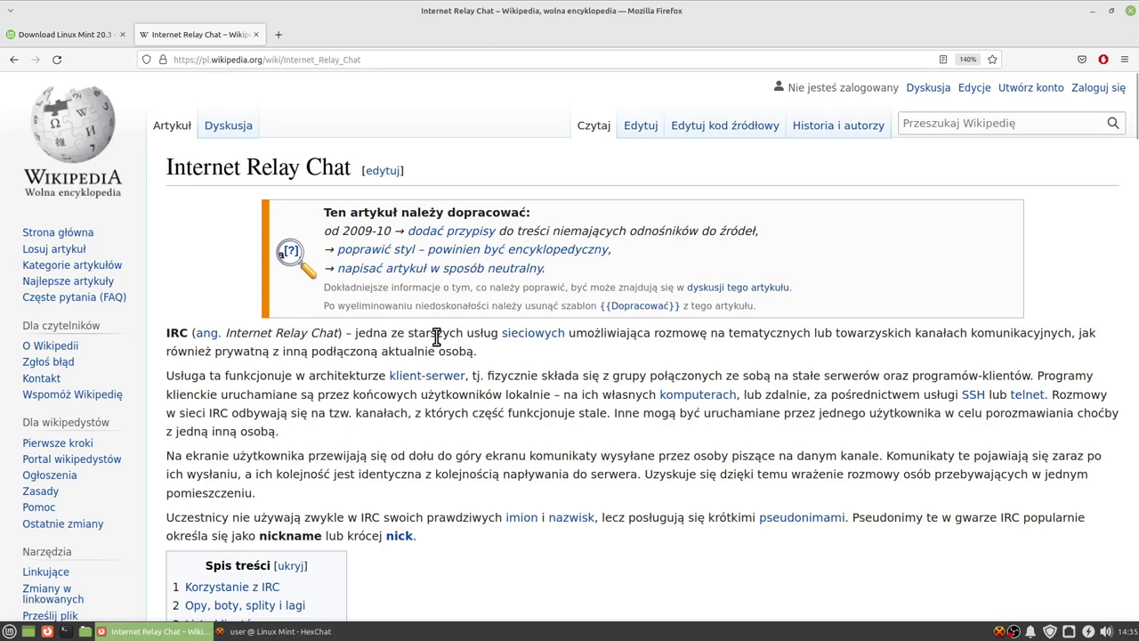
pyautogui.click(1094, 12)
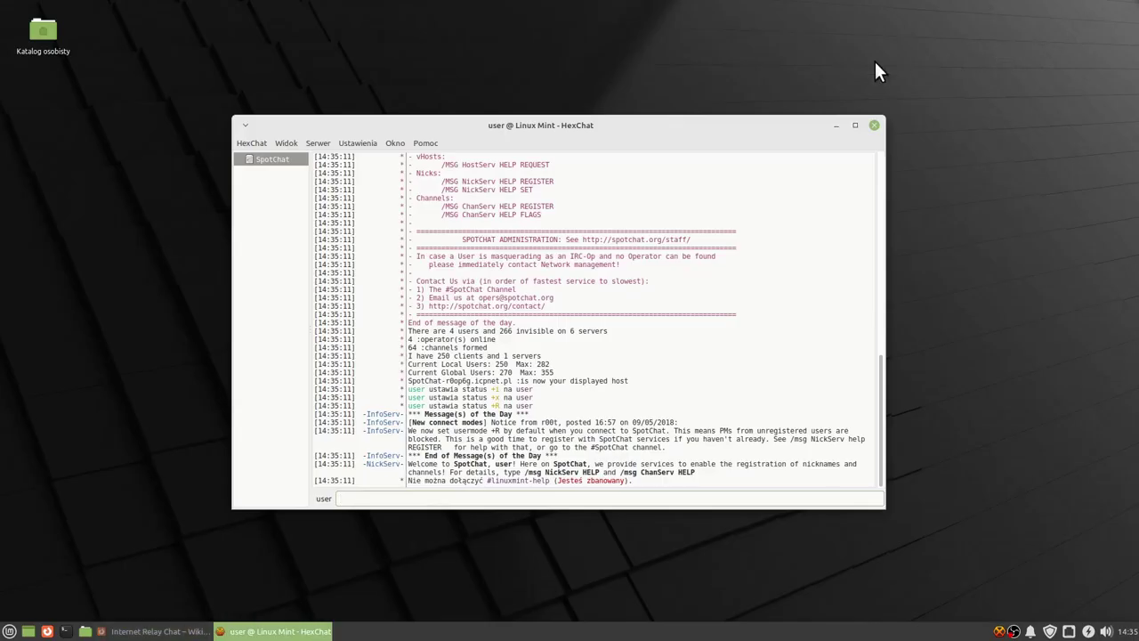
pyautogui.moveTo(702, 135); pyautogui.dragTo(709, 129)
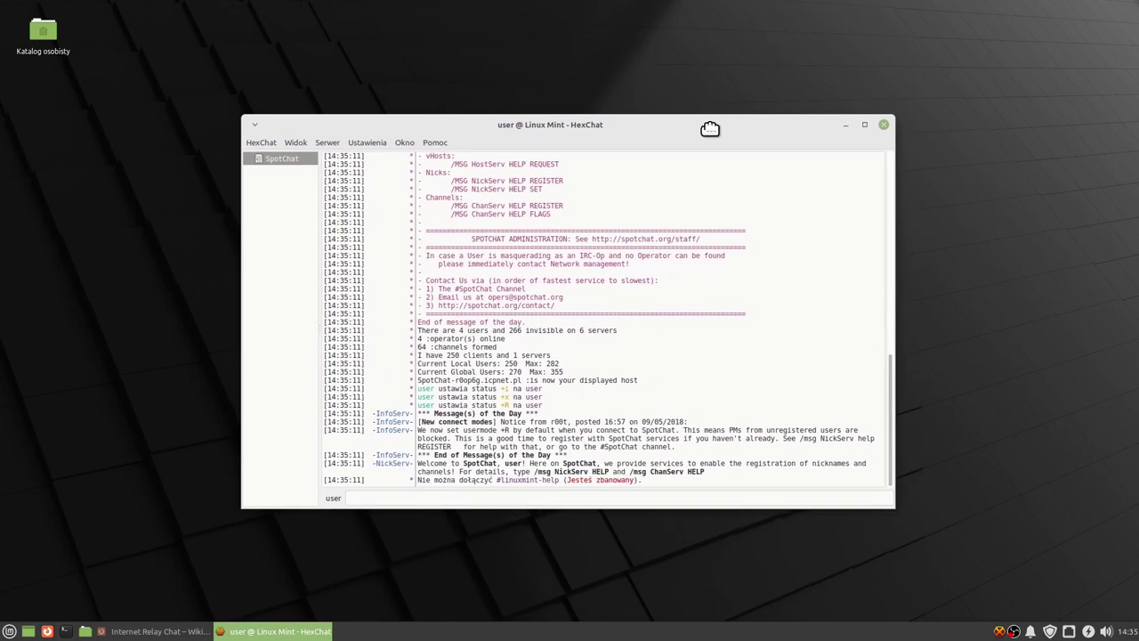
pyautogui.moveTo(709, 129); pyautogui.dragTo(710, 125)
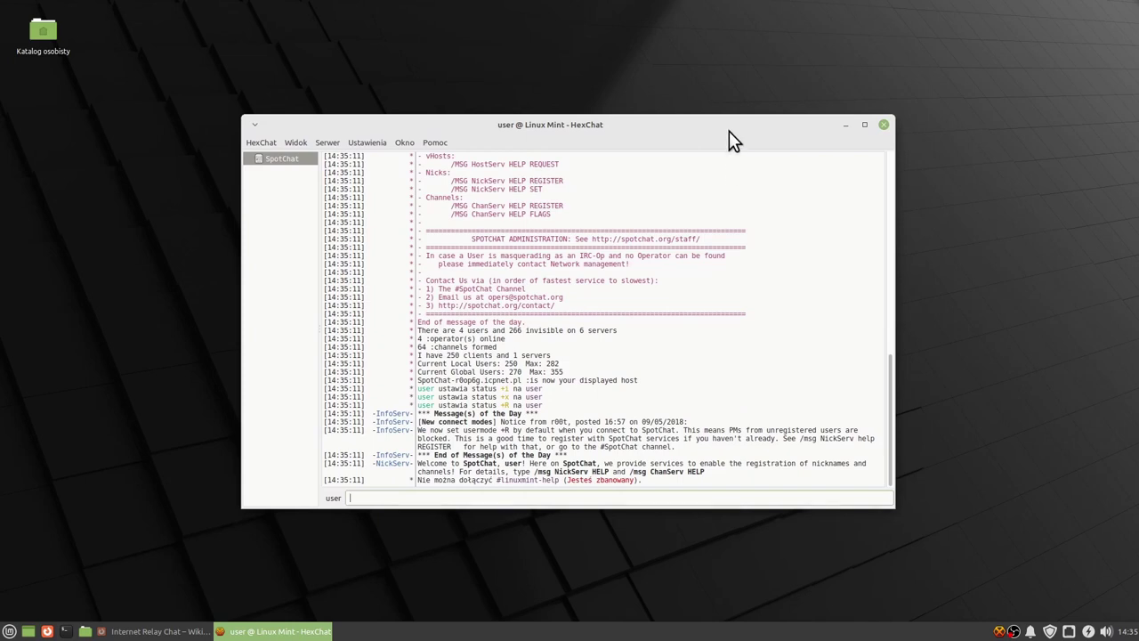
pyautogui.moveTo(724, 122); pyautogui.dragTo(730, 129)
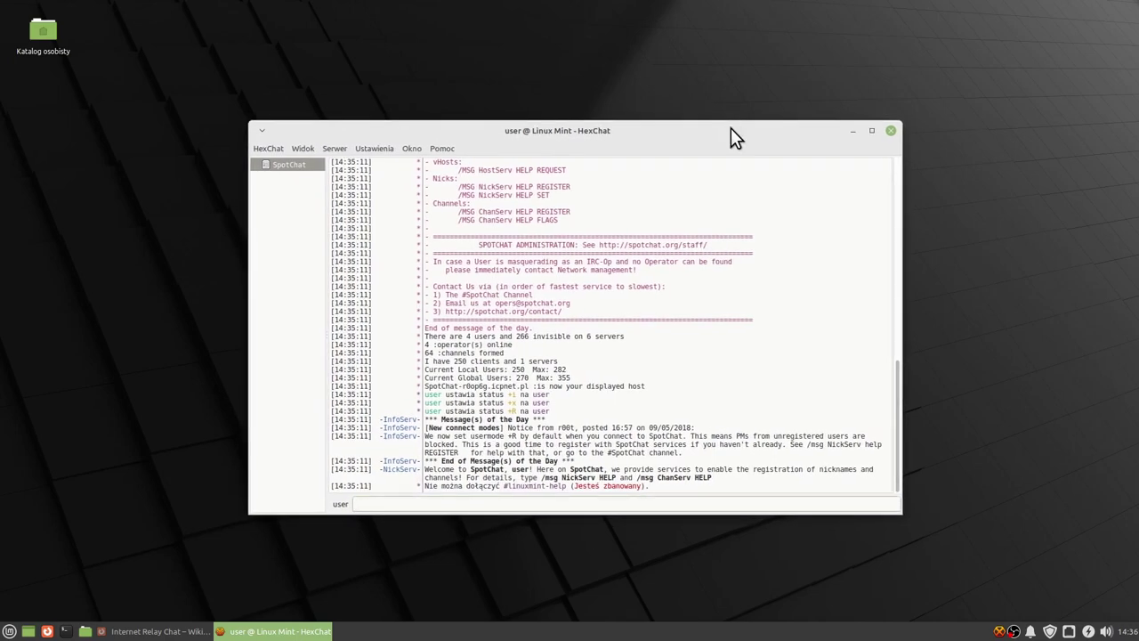
pyautogui.click(889, 130)
pyautogui.press('super')
pyautogui.moveTo(52, 496)
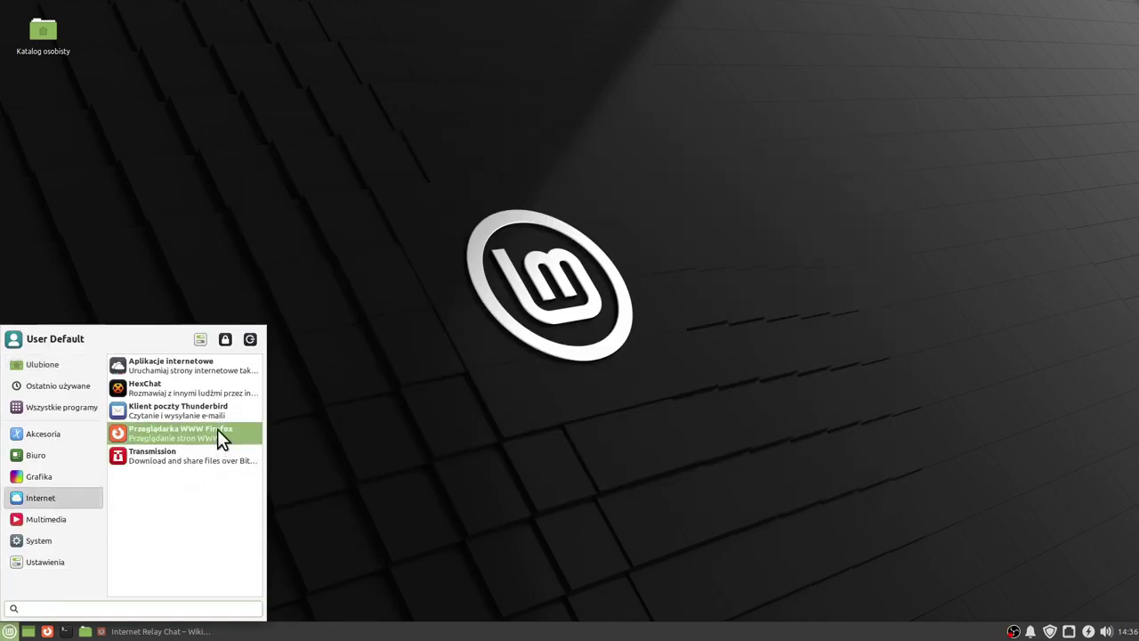
pyautogui.click(205, 413)
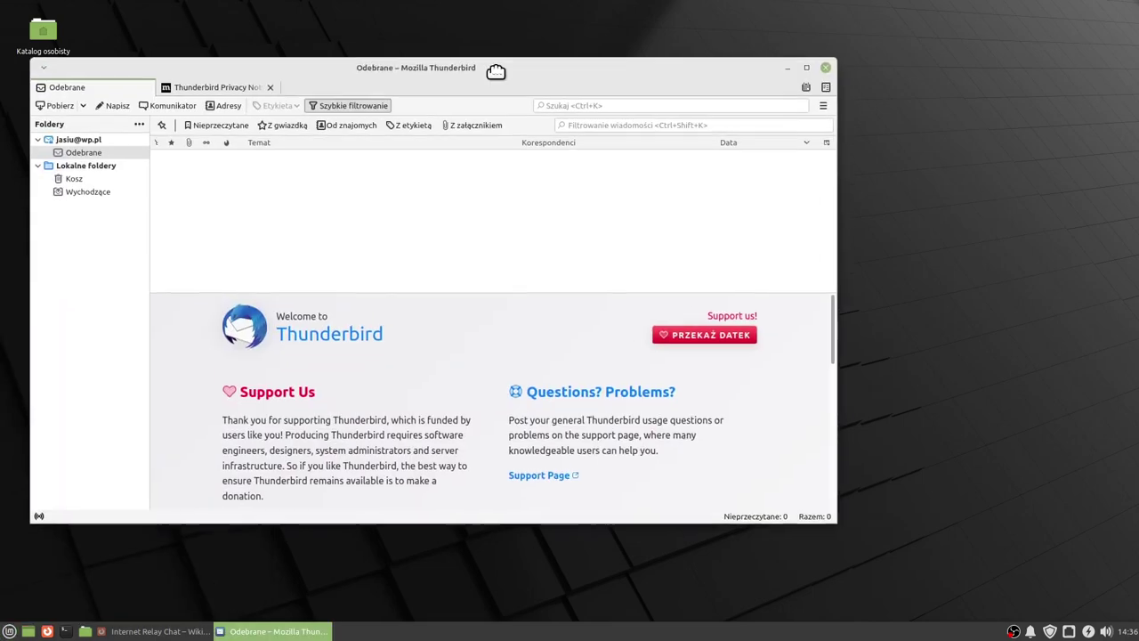
pyautogui.moveTo(495, 71); pyautogui.dragTo(541, 89)
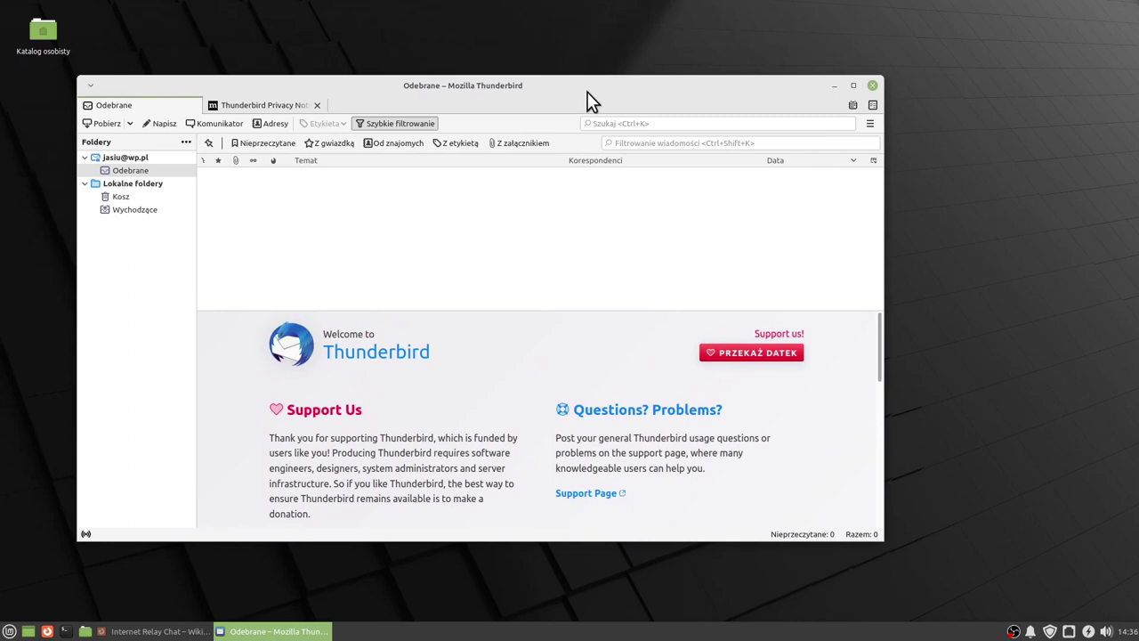
pyautogui.moveTo(568, 87); pyautogui.dragTo(584, 94)
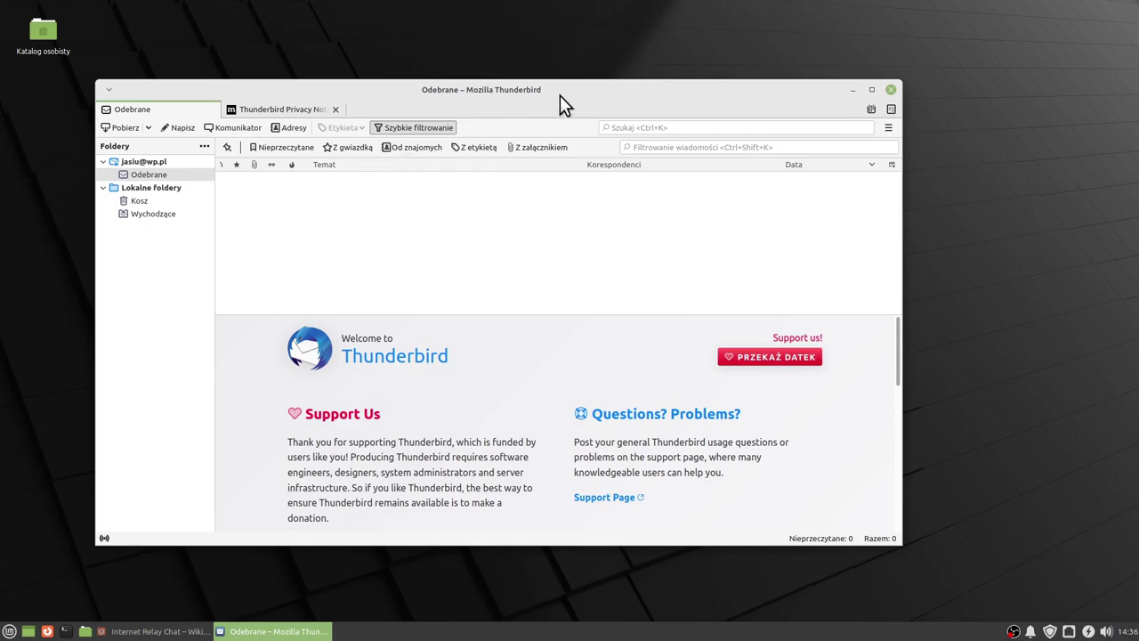
pyautogui.moveTo(595, 93); pyautogui.dragTo(618, 100)
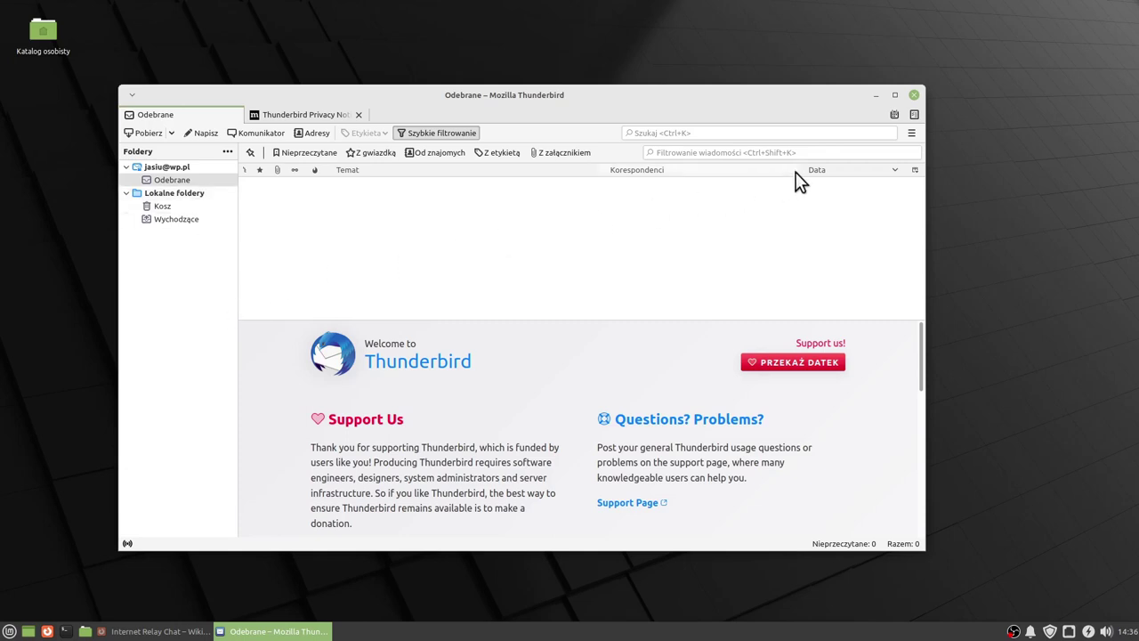
pyautogui.click(811, 155)
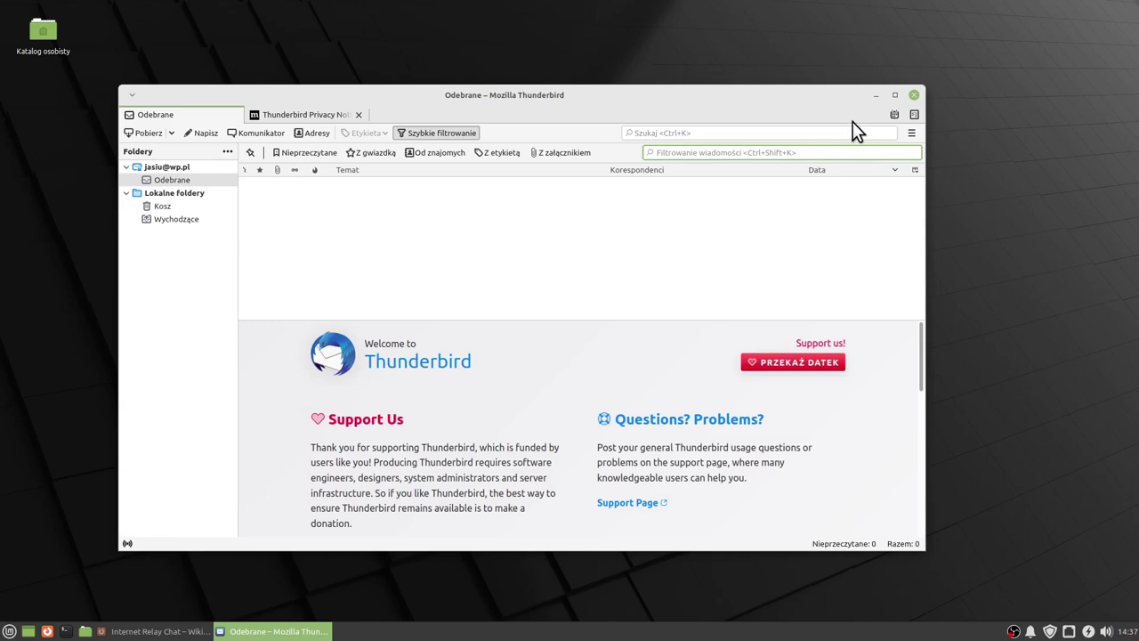
pyautogui.click(915, 94)
pyautogui.press('super')
pyautogui.moveTo(55, 501)
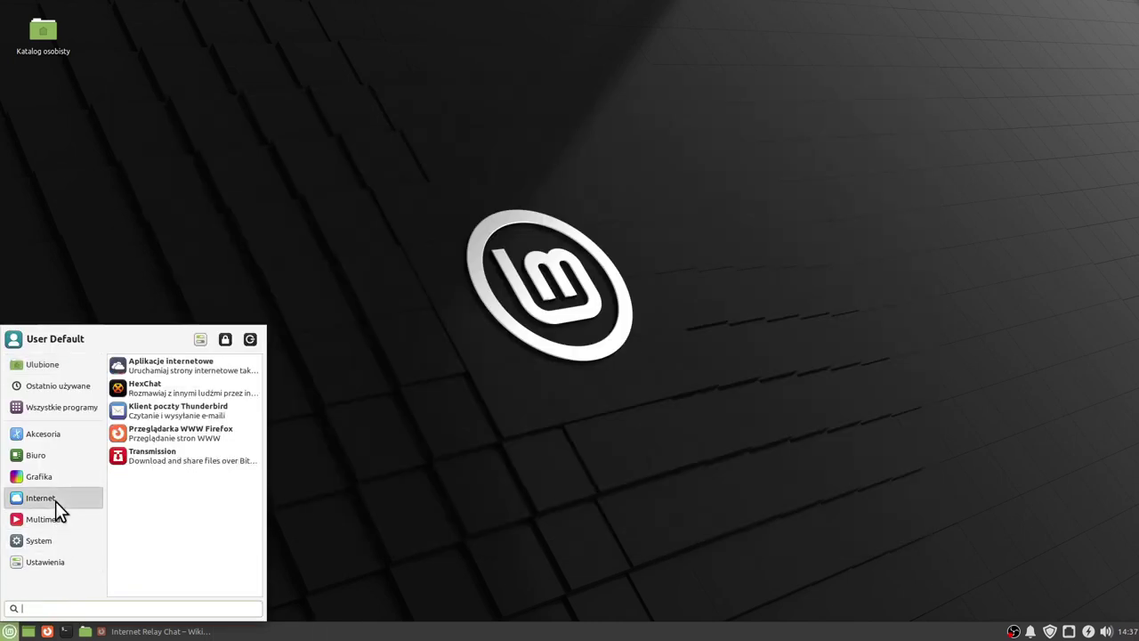
# Launch Firefox, restore and shift its window, close it, and show the Internet menu again.
pyautogui.click(187, 437)
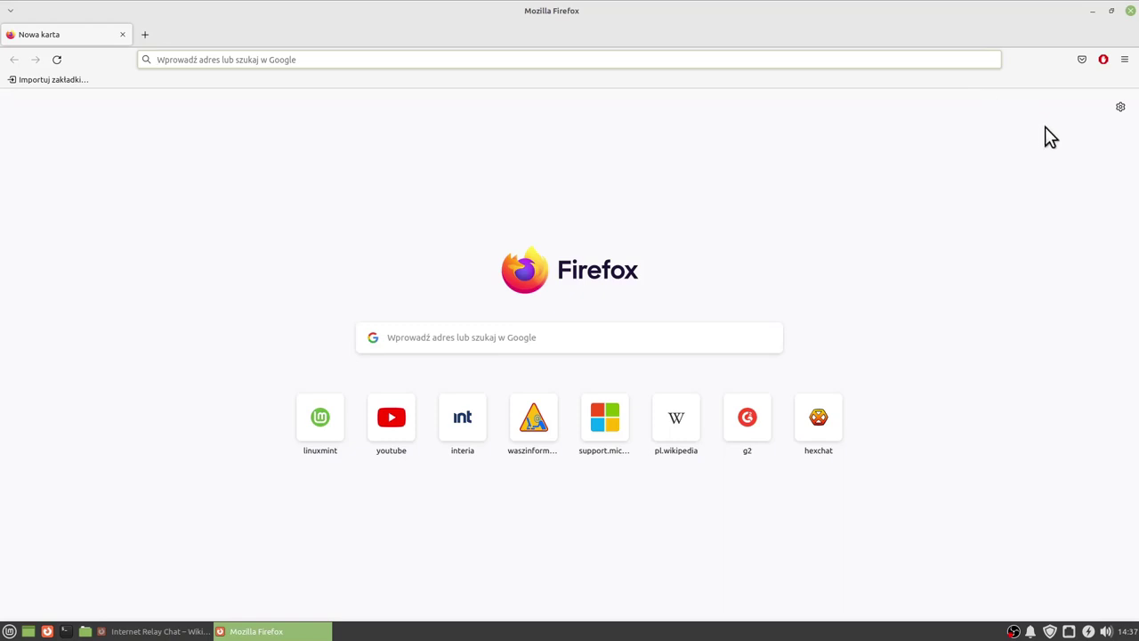
pyautogui.moveTo(980, 16); pyautogui.dragTo(849, 41)
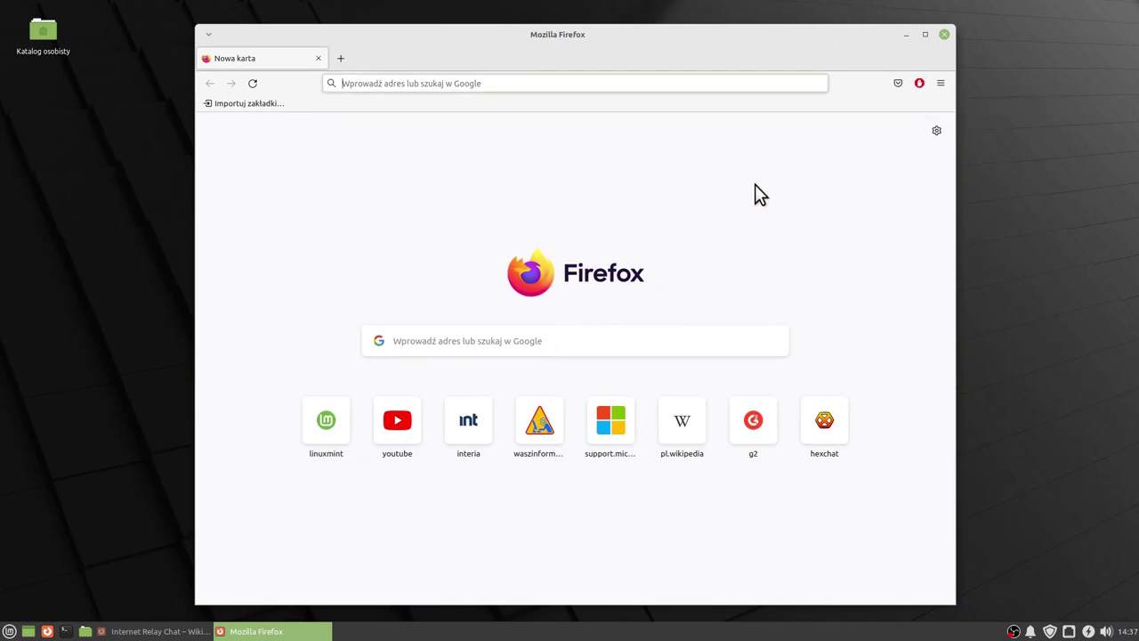
pyautogui.moveTo(791, 44); pyautogui.dragTo(765, 46)
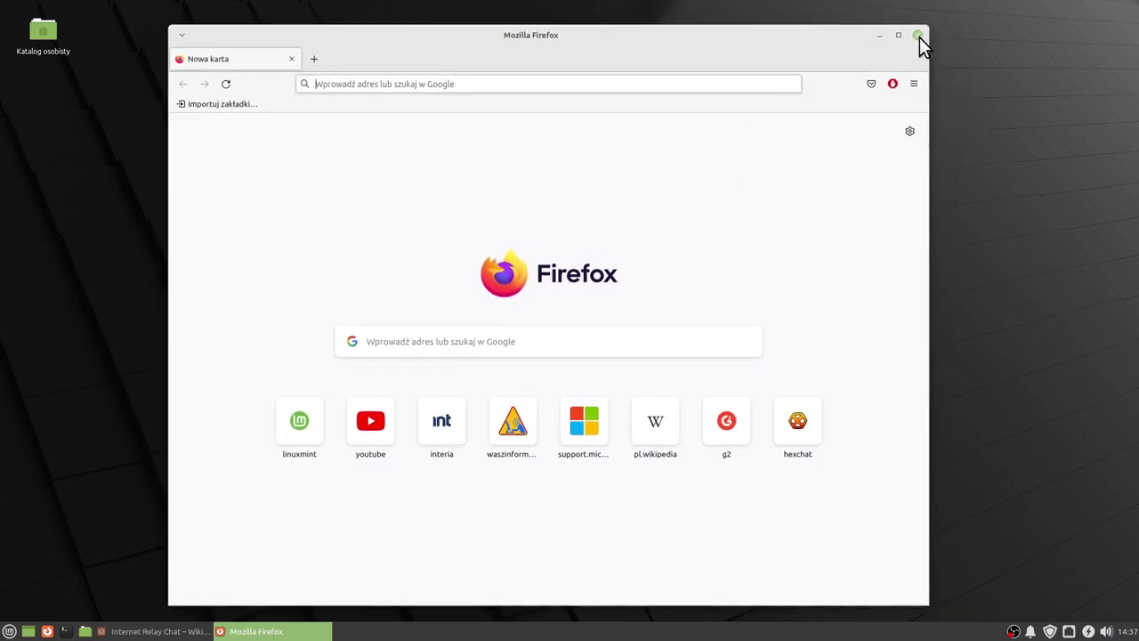
pyautogui.click(919, 38)
pyautogui.click(9, 630)
pyautogui.moveTo(36, 495)
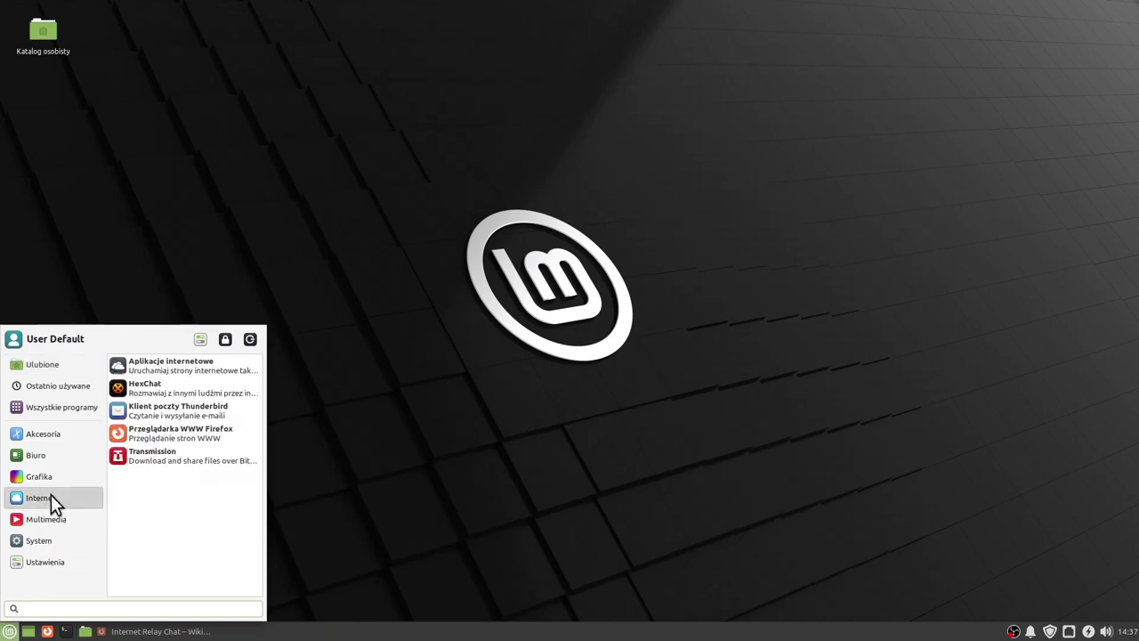
# Launch Transmission, centre its empty torrent window, close it, and reopen the Mint menu.
pyautogui.click(145, 456)
pyautogui.moveTo(238, 43); pyautogui.dragTo(546, 183)
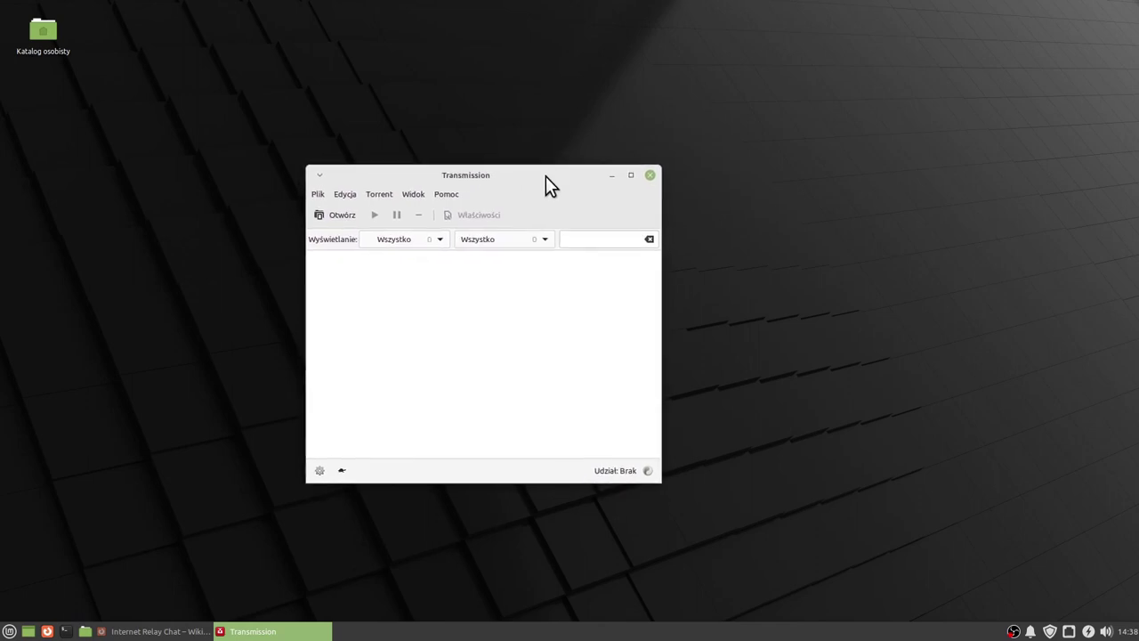
pyautogui.moveTo(542, 179); pyautogui.dragTo(553, 181)
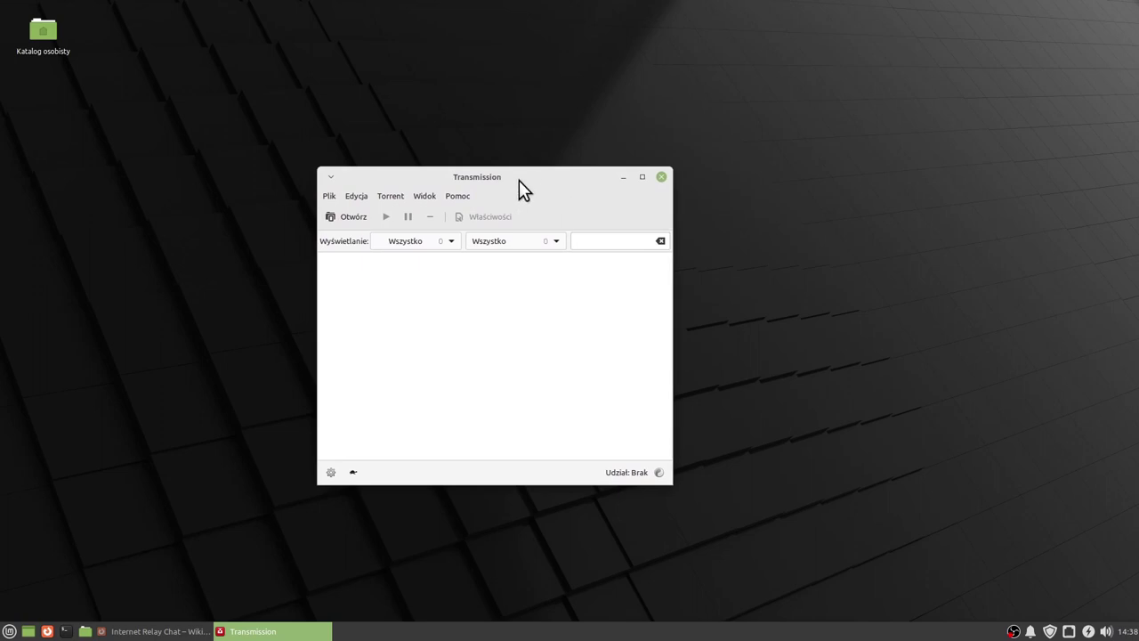
pyautogui.moveTo(536, 178); pyautogui.dragTo(563, 190)
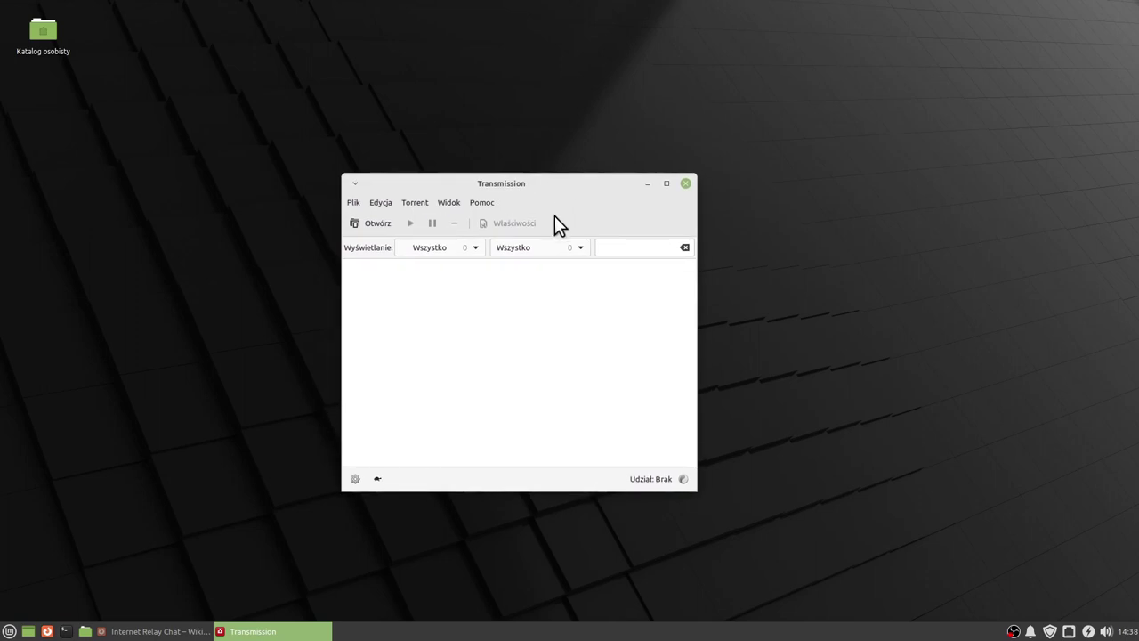
pyautogui.click(685, 184)
pyautogui.click(9, 632)
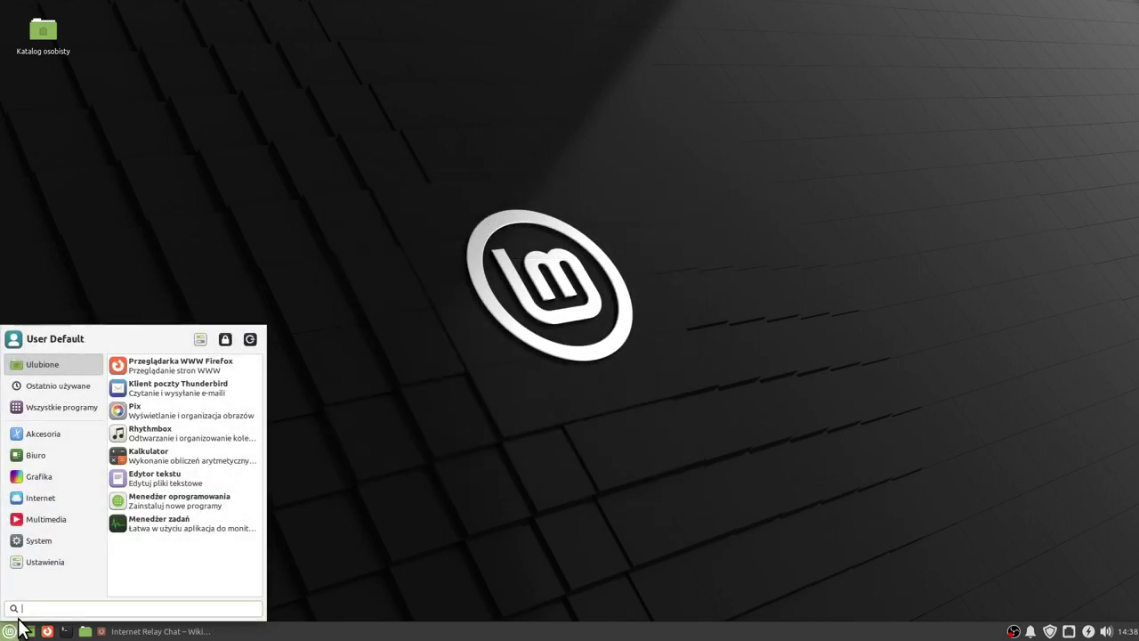
# Finish playing '2022-06-25 sobota.mp4' in Celluloid, close it, and show the Multimedia menu.
pyautogui.moveTo(49, 503)
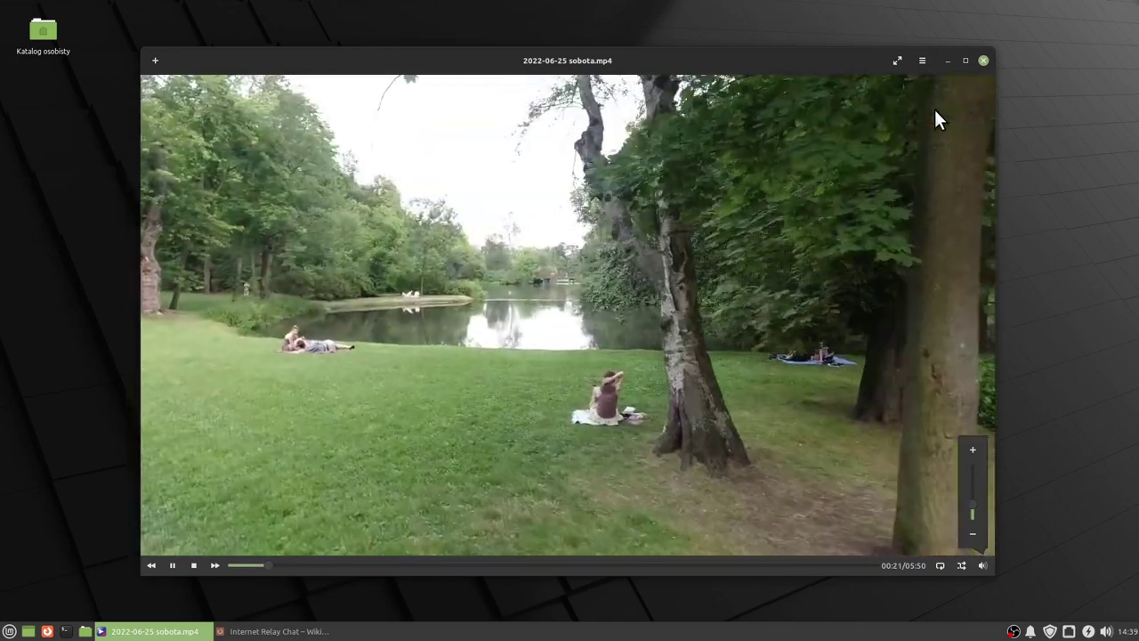
pyautogui.click(983, 61)
pyautogui.click(9, 631)
pyautogui.moveTo(51, 519)
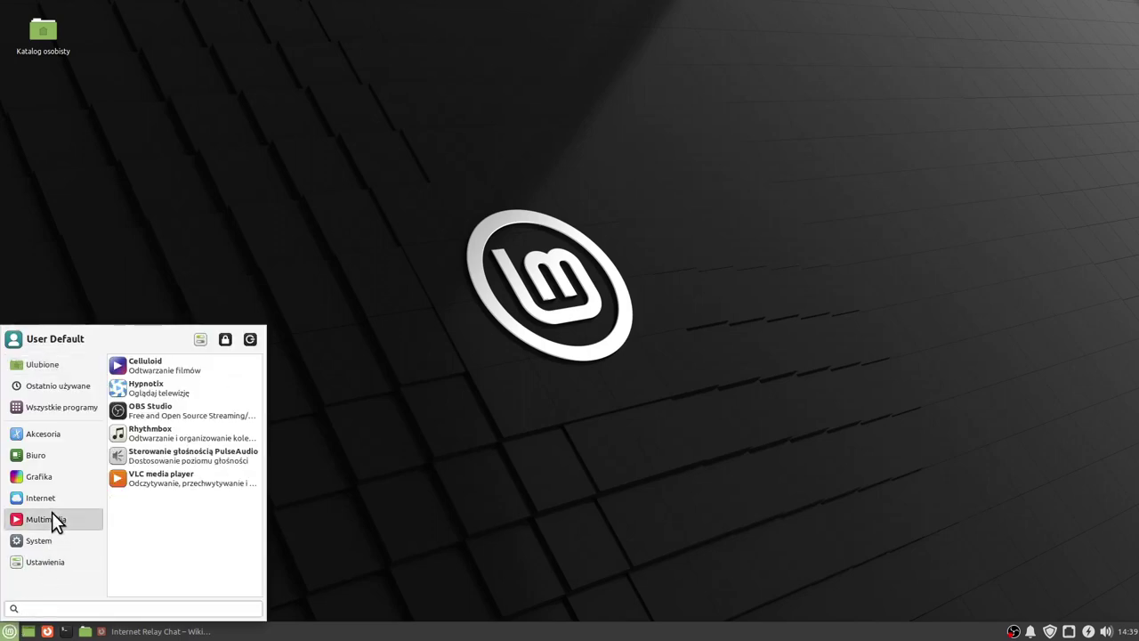
# Launch Hypnotix and watch Japan's Tokyo MX1 channel in an enlarged window.
pyautogui.click(178, 387)
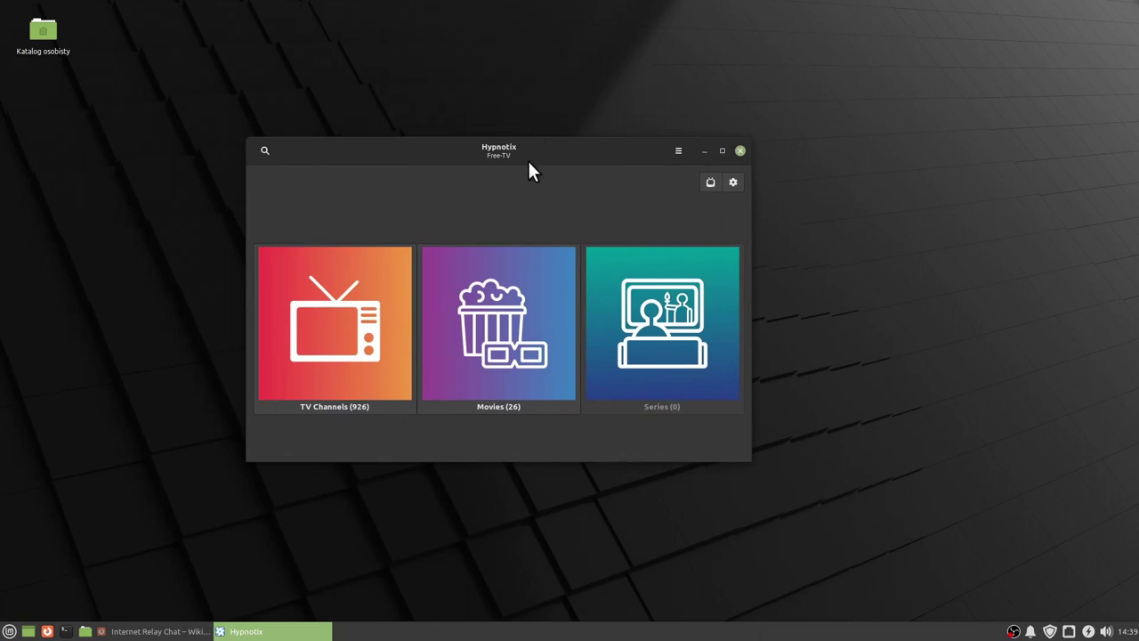
pyautogui.click(338, 334)
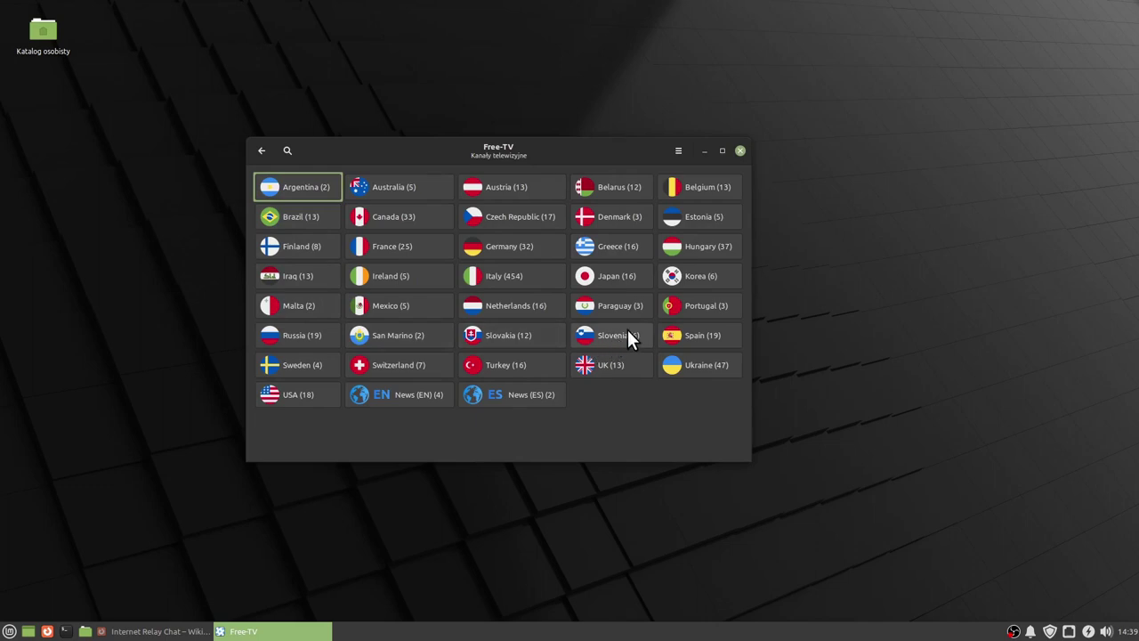
pyautogui.click(605, 276)
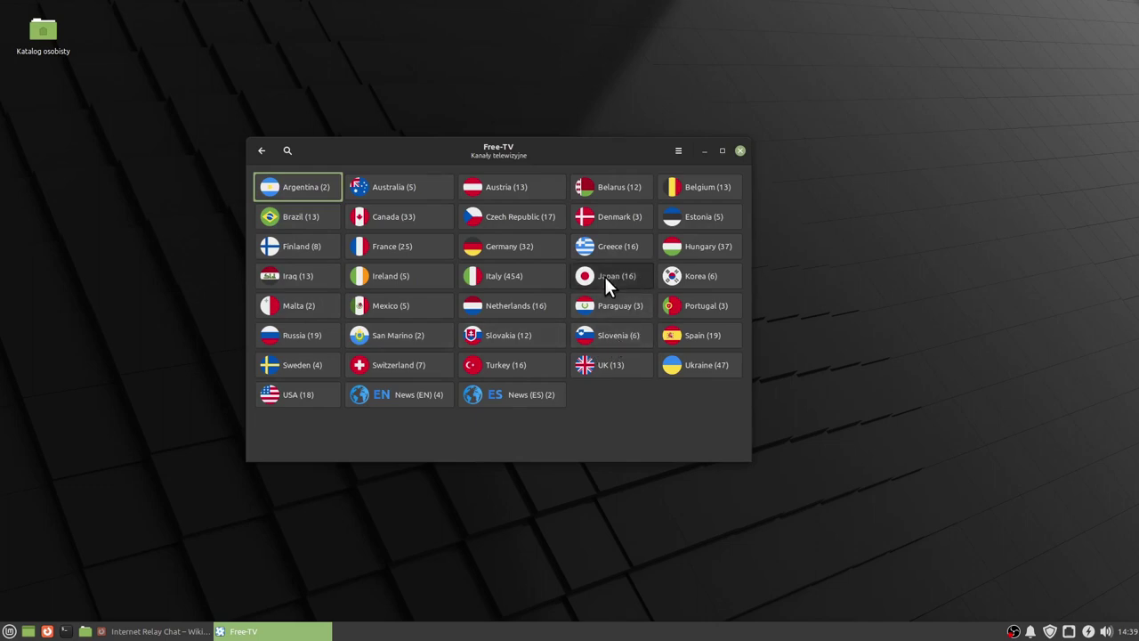
pyautogui.scroll(-3, 295, 306)
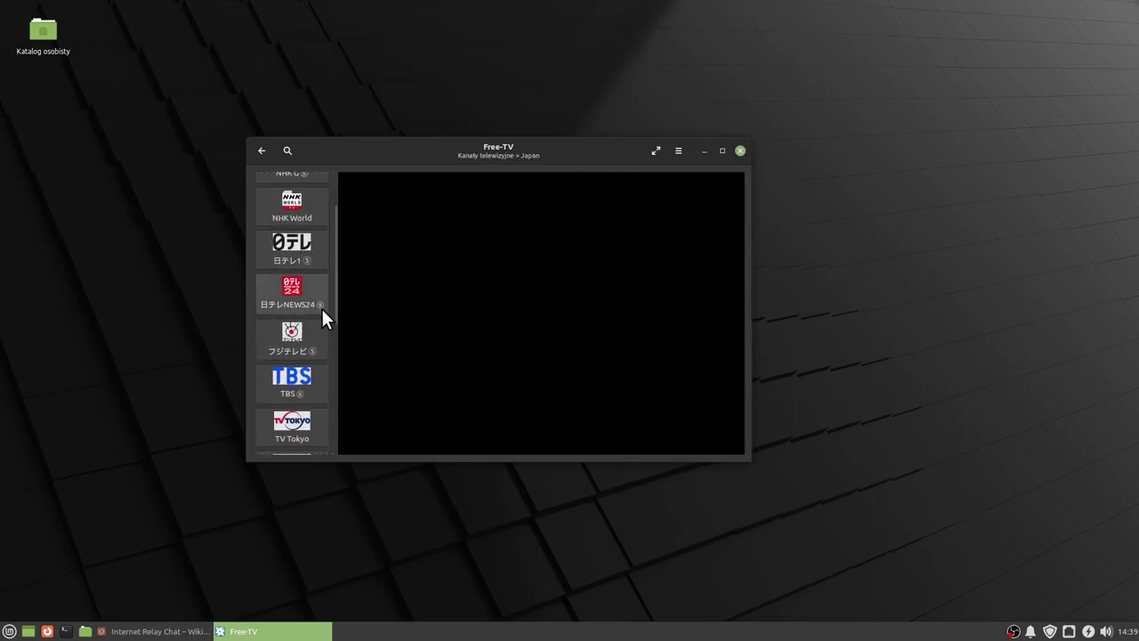
pyautogui.scroll(-3, 293, 382)
pyautogui.click(292, 321)
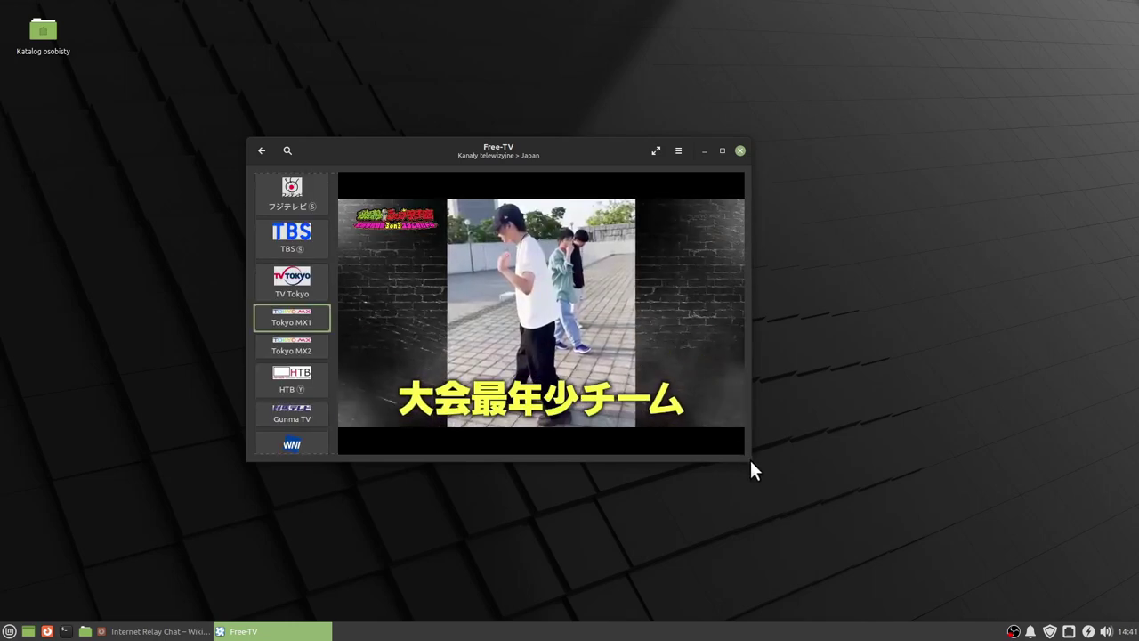
pyautogui.moveTo(745, 455); pyautogui.dragTo(969, 579)
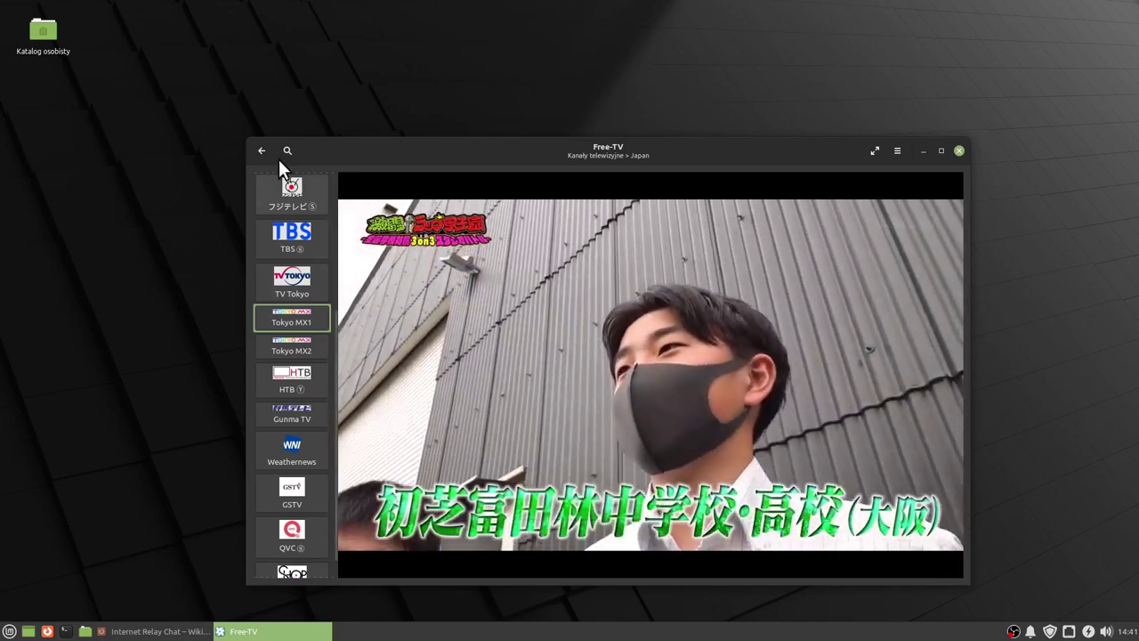
# Switch to Italy's La7d channel, then close Hypnotix.
pyautogui.click(261, 150)
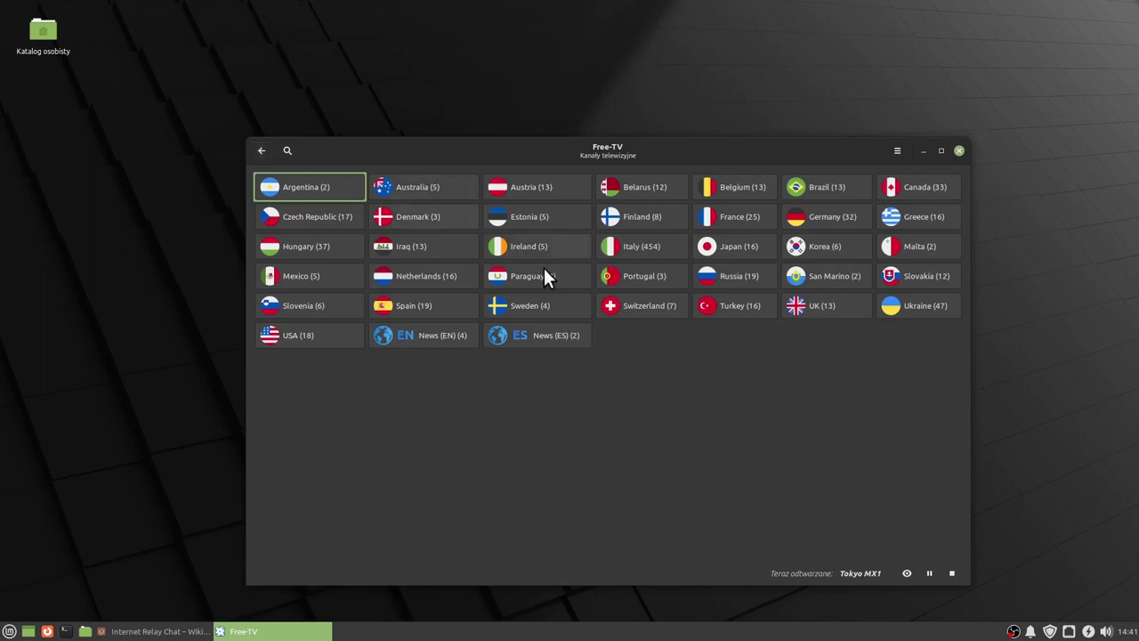
pyautogui.click(656, 247)
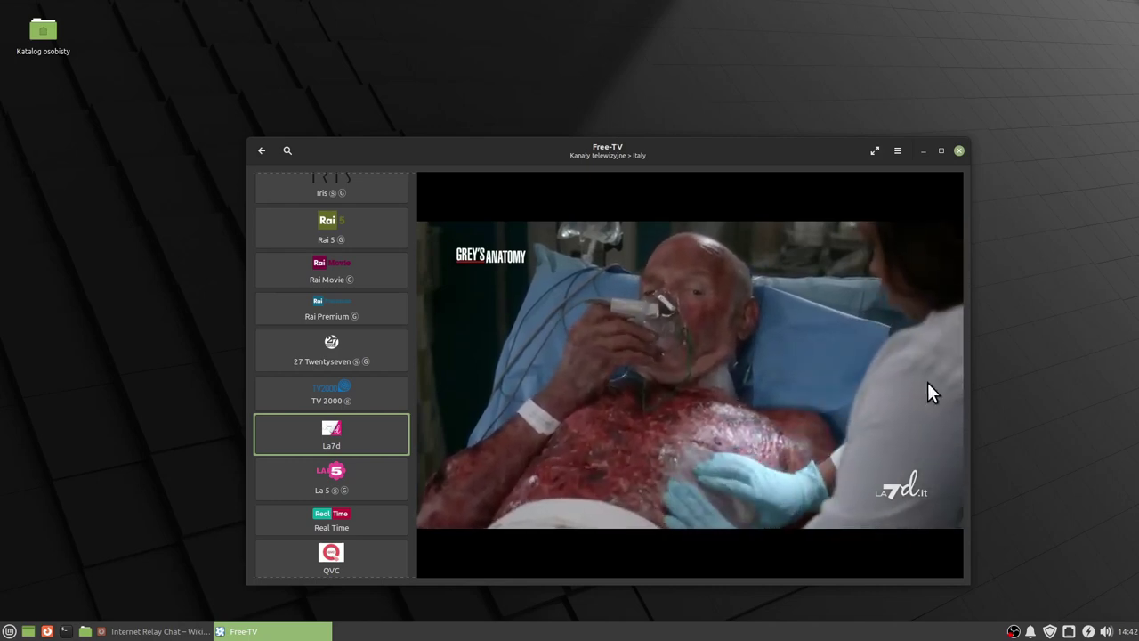
pyautogui.click(958, 150)
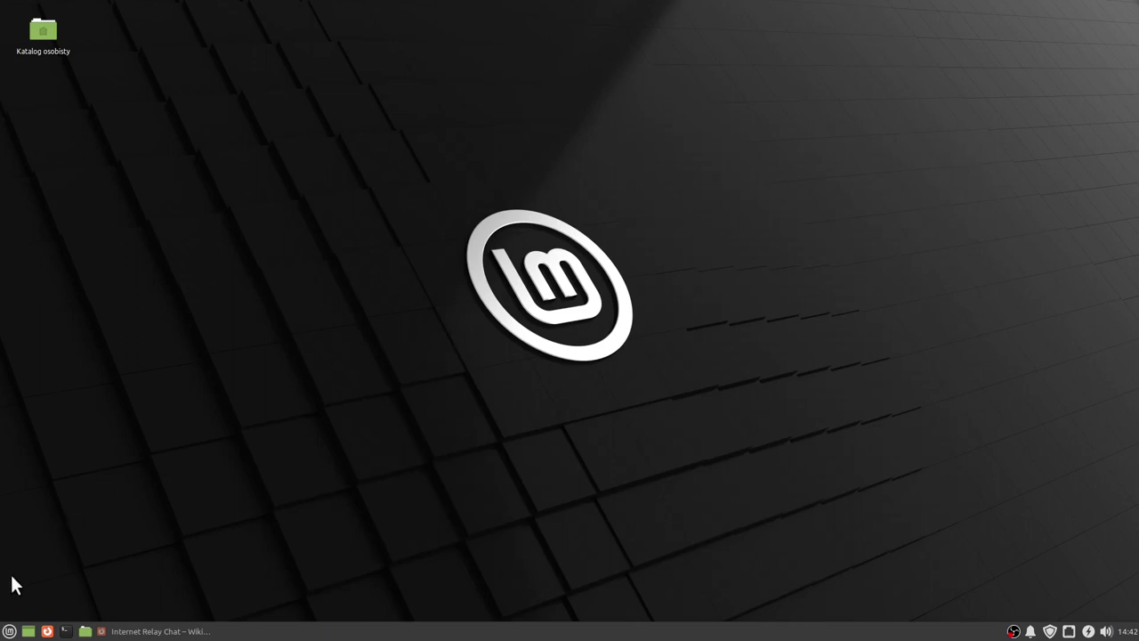
# Launch Rhythmbox from the Multimedia menu and shift its window down and right.
pyautogui.click(9, 631)
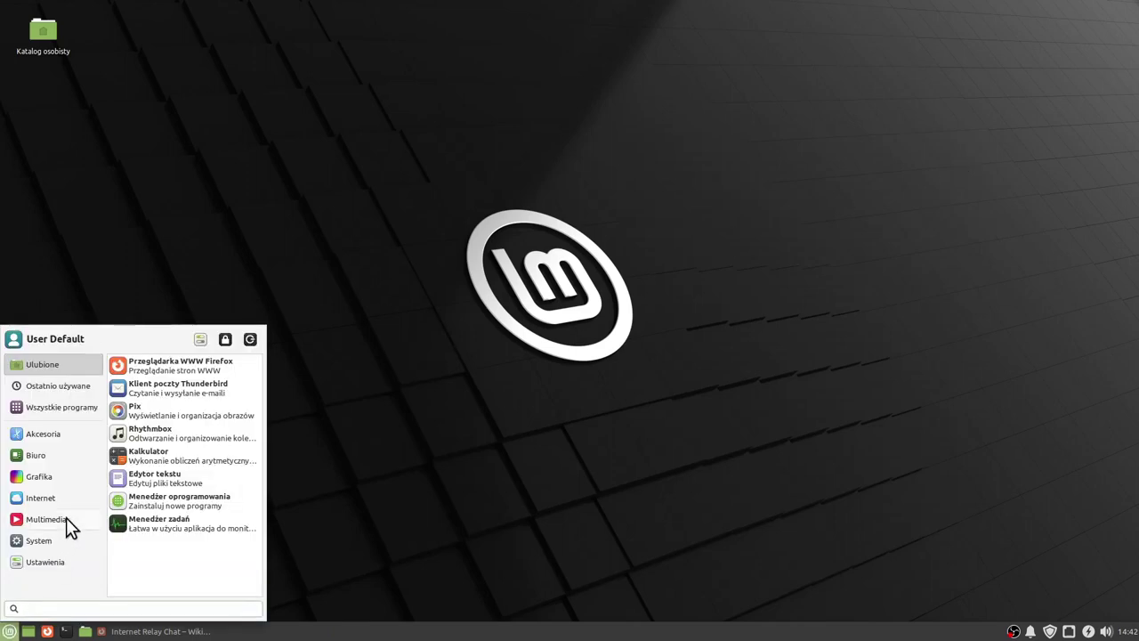
pyautogui.moveTo(64, 519)
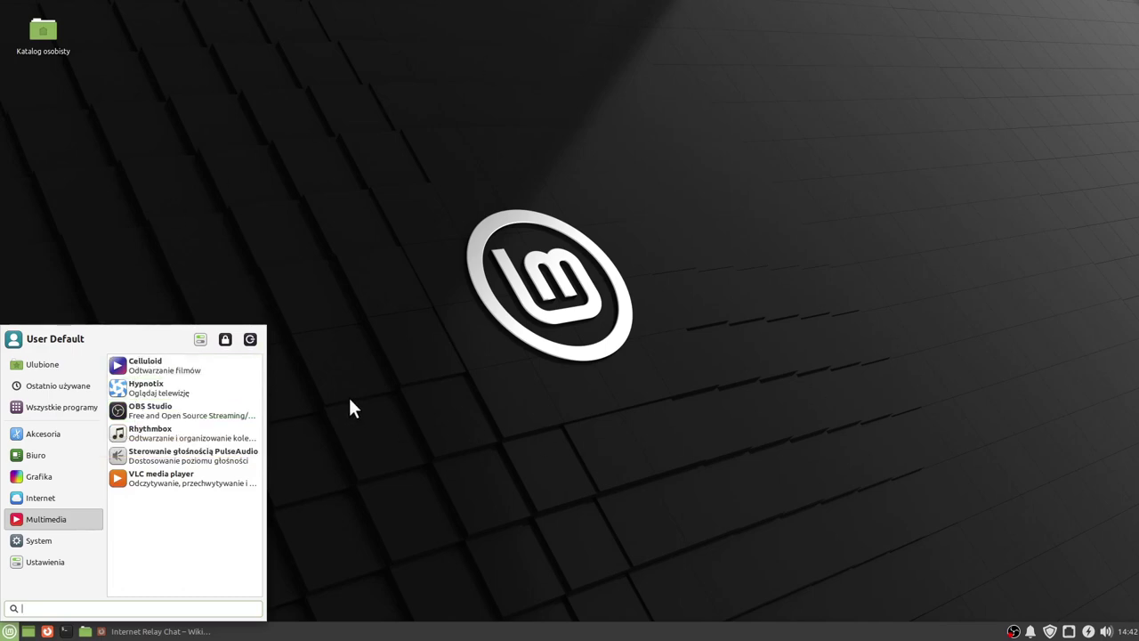
pyautogui.click(160, 432)
pyautogui.moveTo(494, 113); pyautogui.dragTo(535, 157)
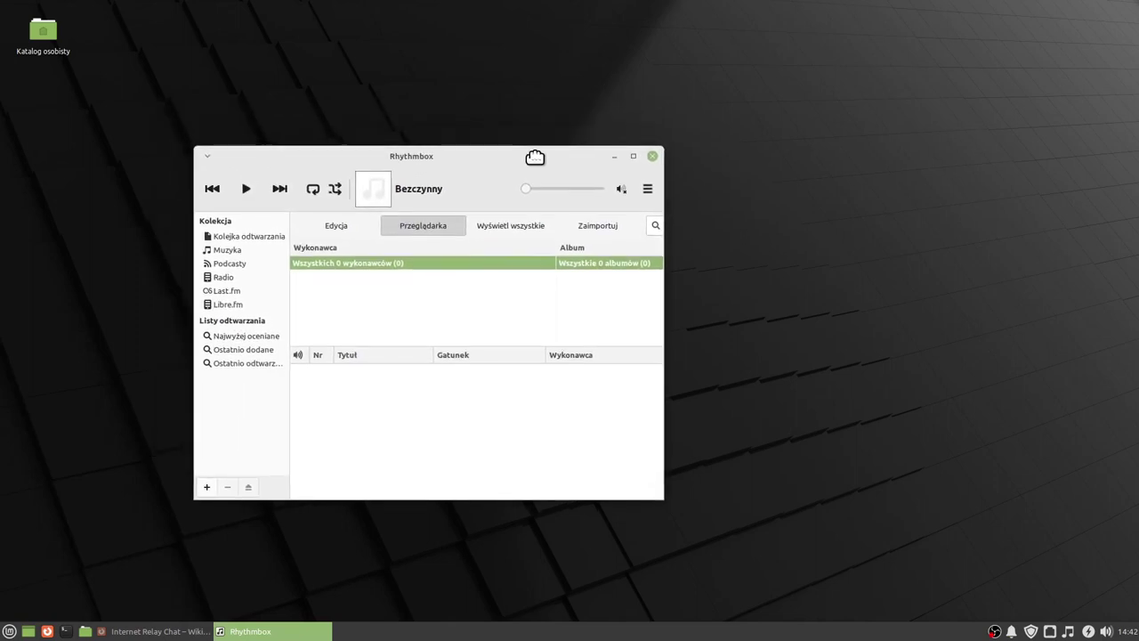
# Play the HBR1.com - Dream Factory radio station, then close Rhythmbox and reopen the menu.
pyautogui.click(223, 279)
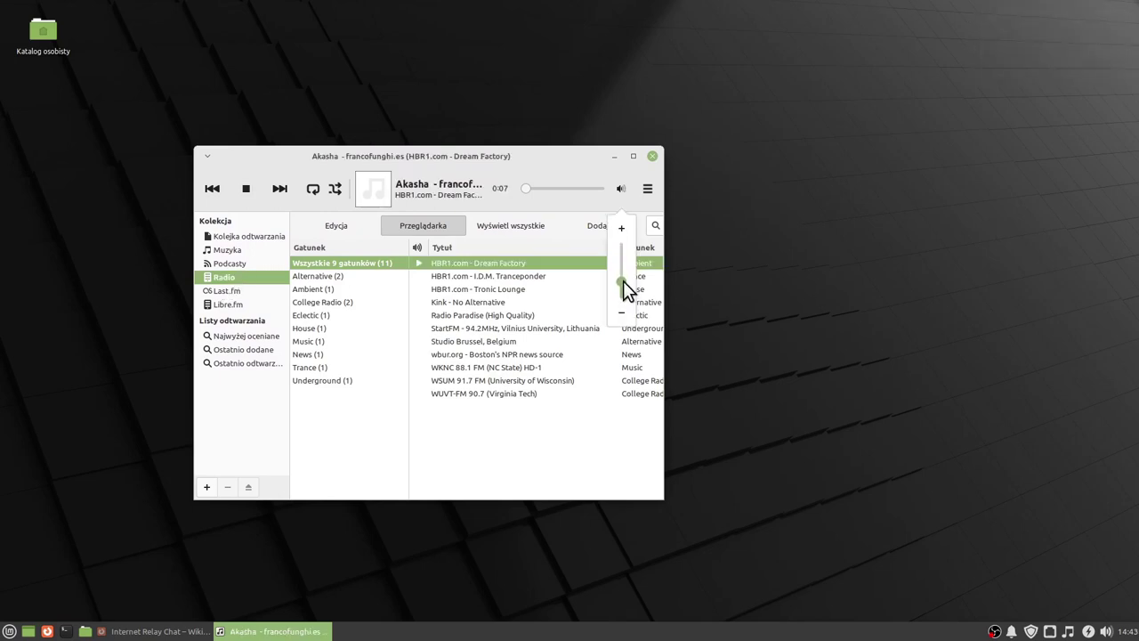
pyautogui.click(655, 157)
pyautogui.press('super')
# Launch PulseAudio Volume Control and browse its Configuration, Input, Output, Recording and Playback tabs.
pyautogui.moveTo(44, 516)
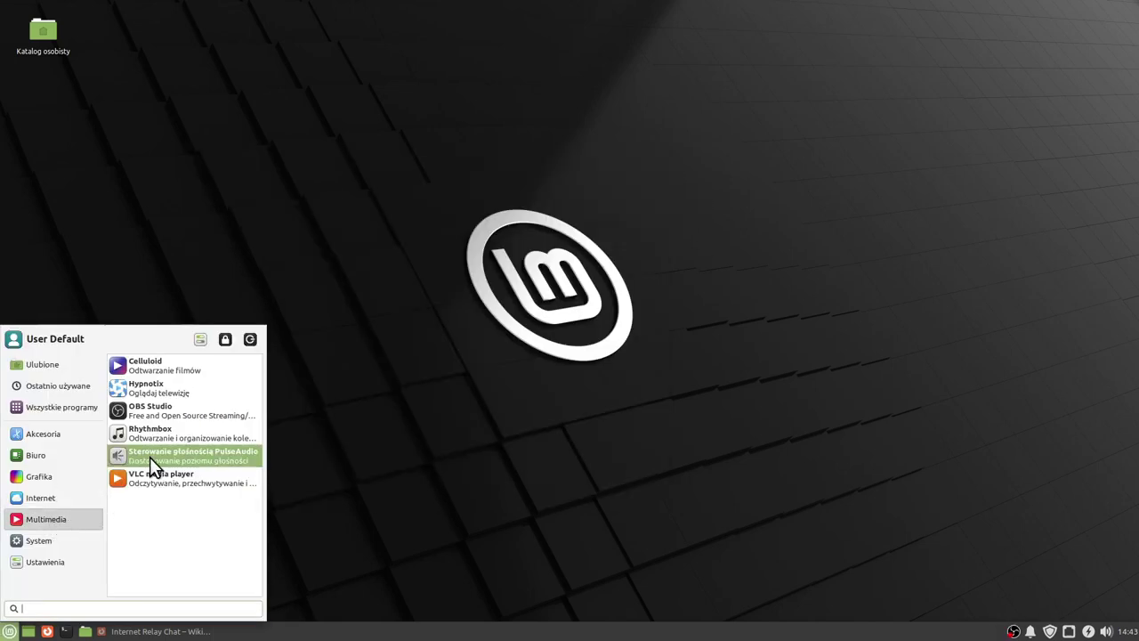
pyautogui.click(149, 457)
pyautogui.click(486, 191)
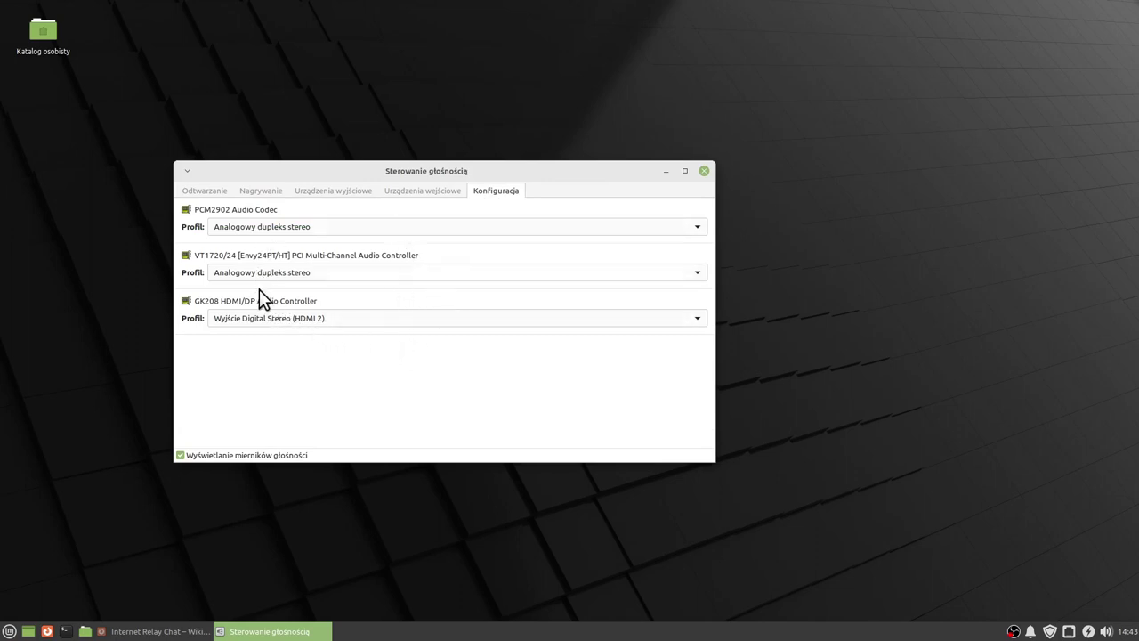
pyautogui.click(406, 191)
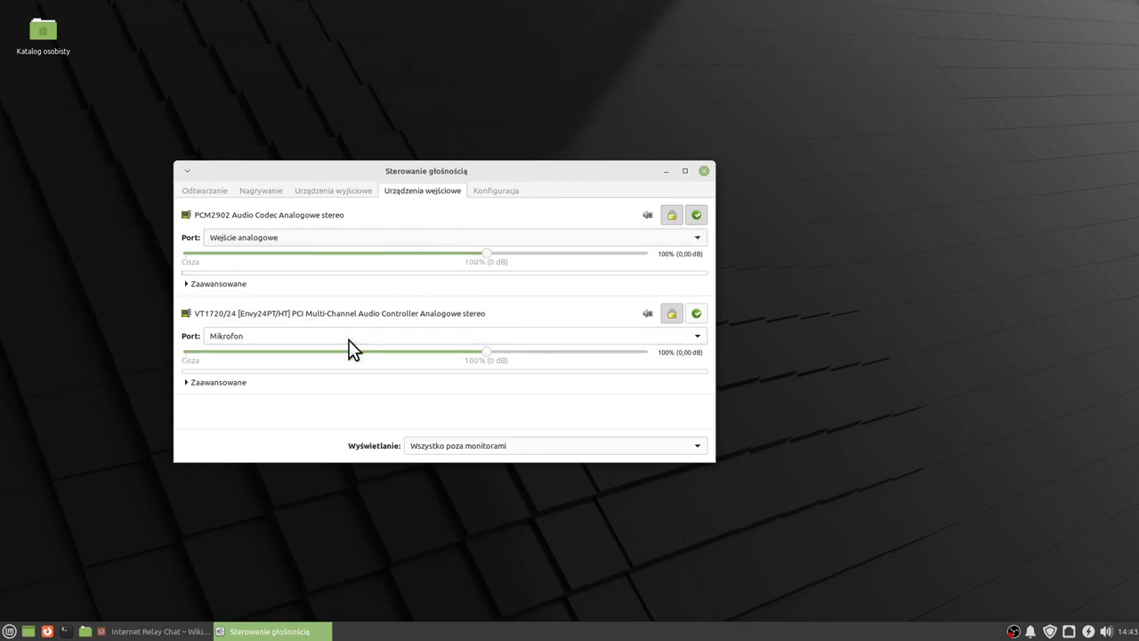
pyautogui.click(339, 189)
pyautogui.click(269, 192)
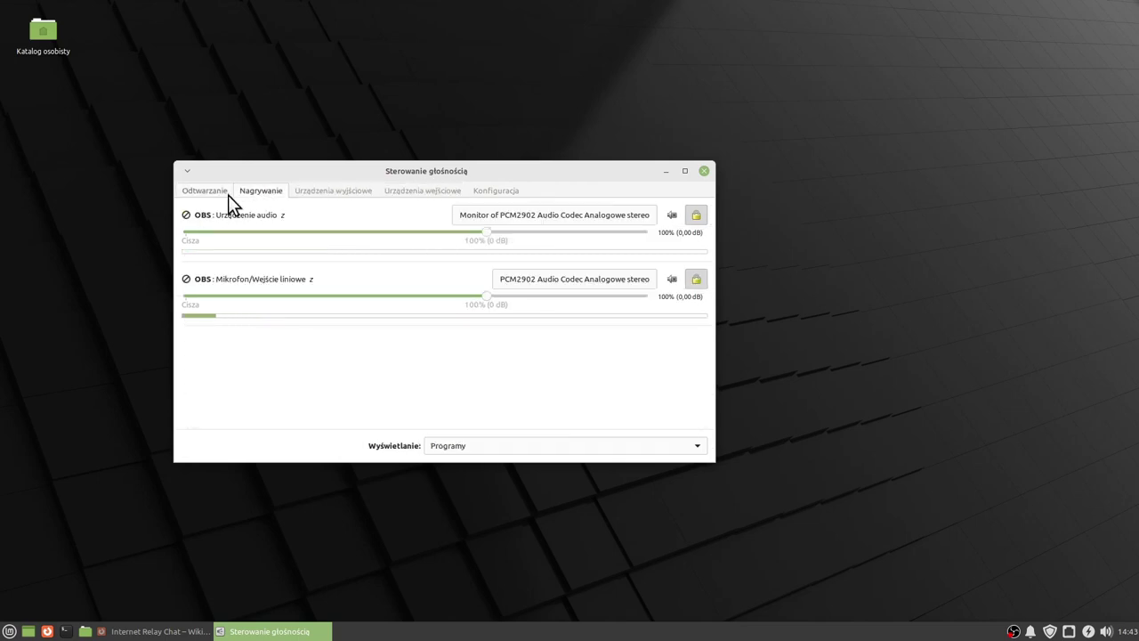
pyautogui.click(199, 191)
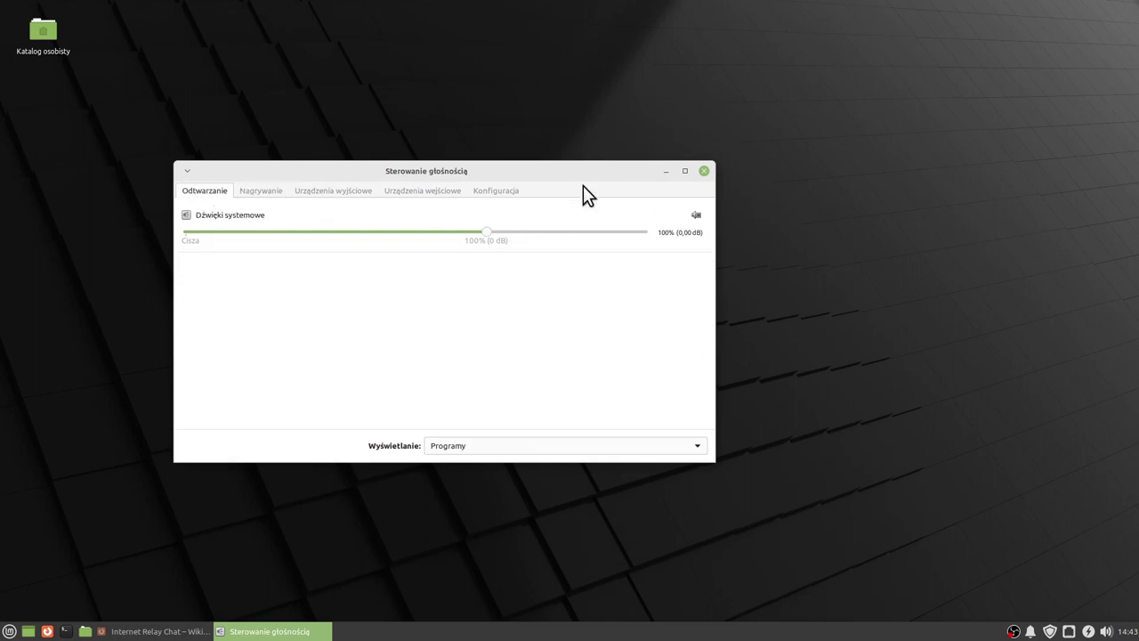
# Close Volume Control and bring back the Multimedia menu.
pyautogui.click(703, 170)
pyautogui.click(9, 631)
pyautogui.moveTo(53, 524)
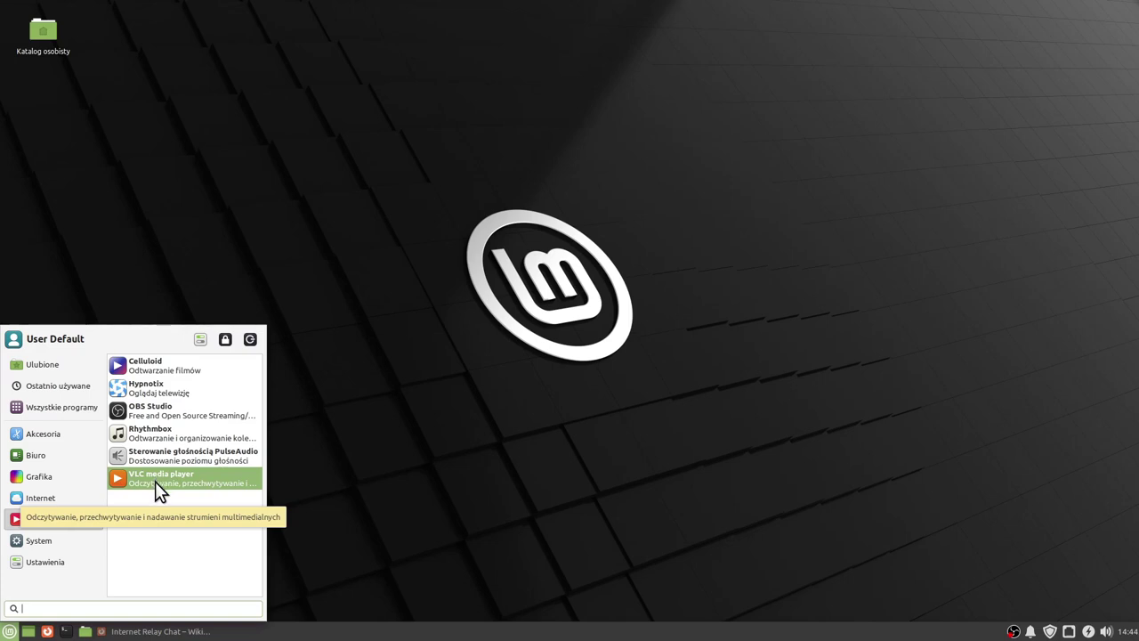
# Launch the Pix image viewer from Graphics and move its window off the desktop icon.
pyautogui.click(434, 482)
pyautogui.press('super')
pyautogui.moveTo(40, 485)
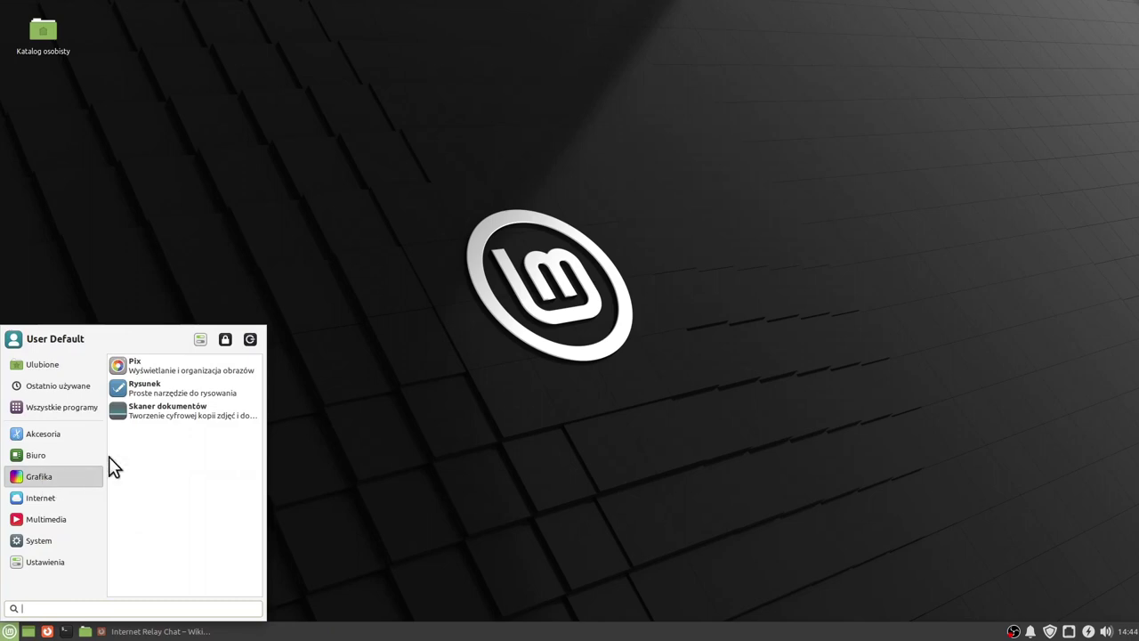
pyautogui.click(138, 367)
pyautogui.moveTo(482, 29); pyautogui.dragTo(575, 84)
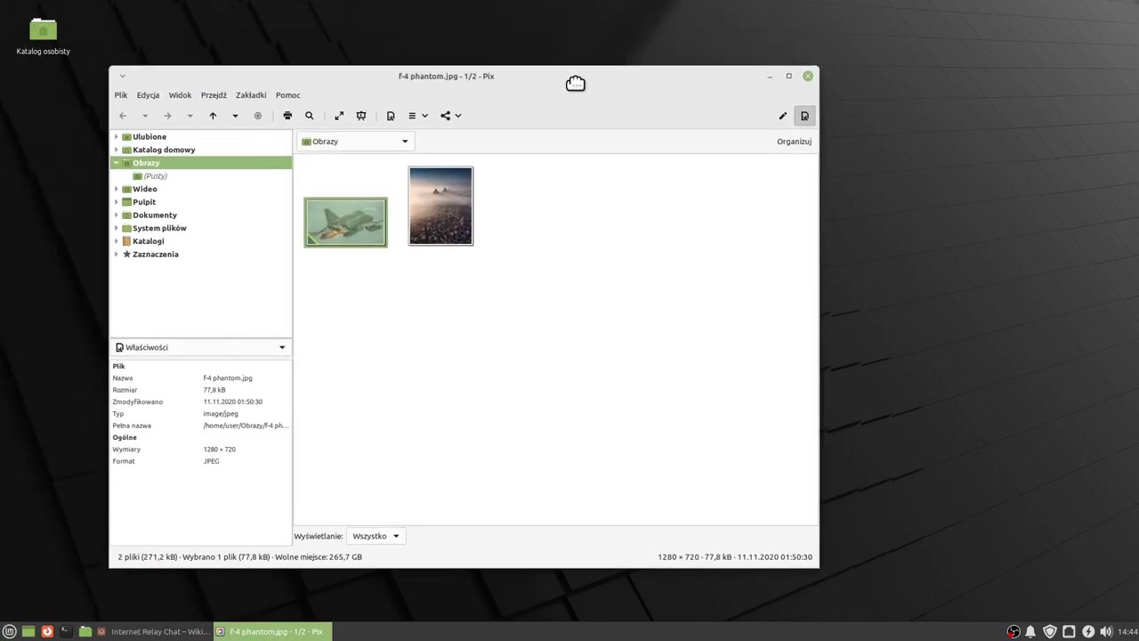
# View the pyramids photo and the F-4 Phantom photo, then close Pix.
pyautogui.doubleClick(431, 206)
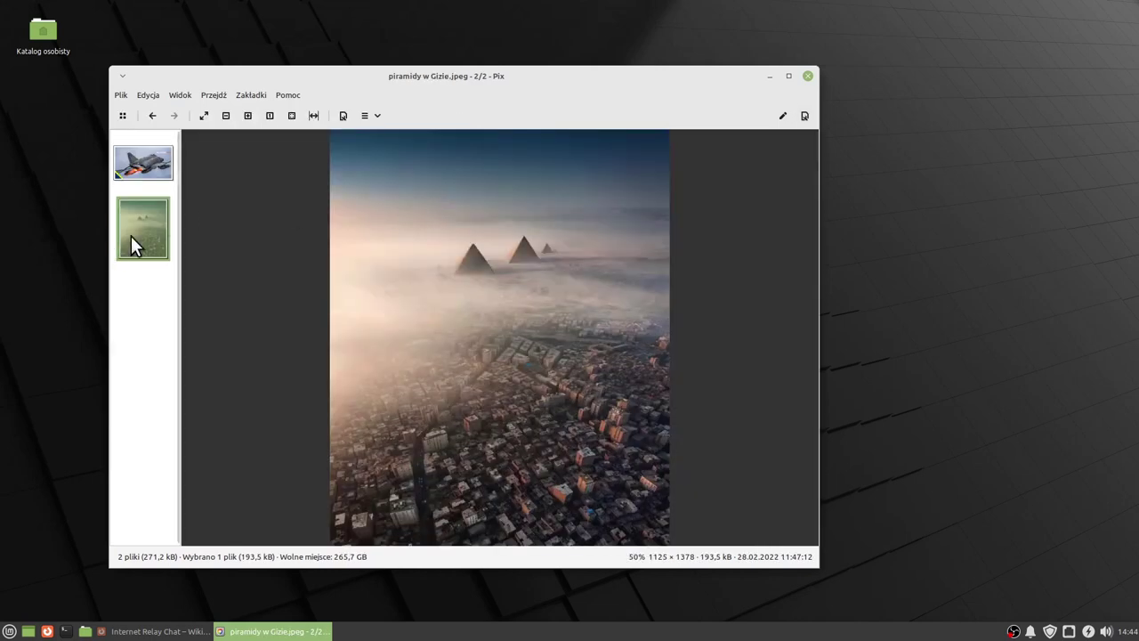
pyautogui.click(130, 169)
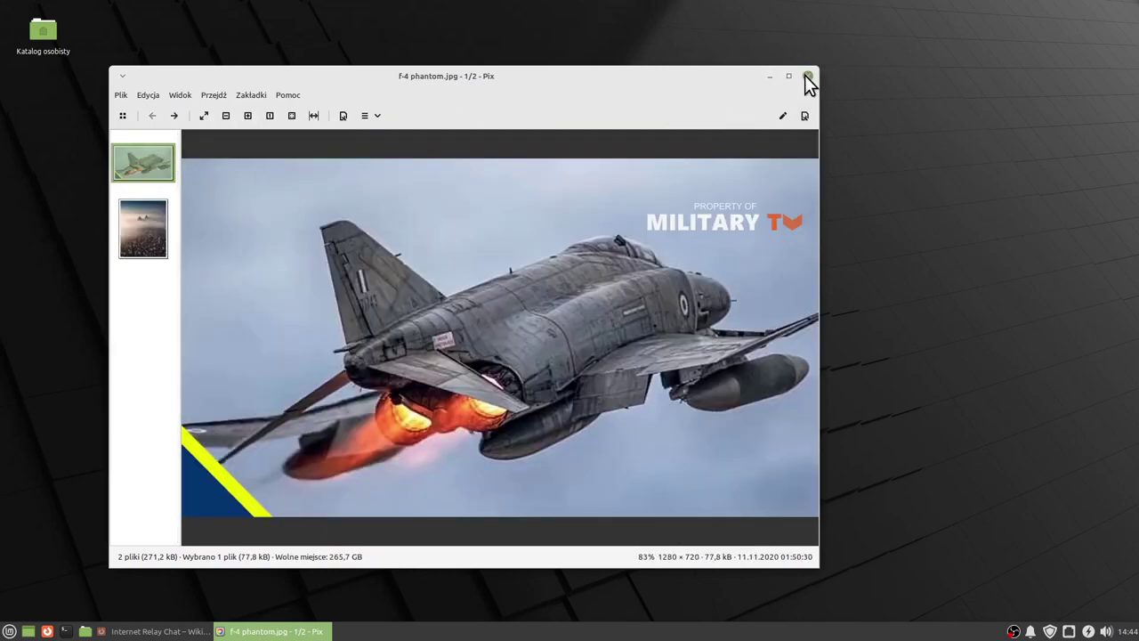
pyautogui.click(807, 76)
# Launch the Drawing app from the Graphics menu.
pyautogui.click(9, 631)
pyautogui.moveTo(44, 476)
pyautogui.click(194, 391)
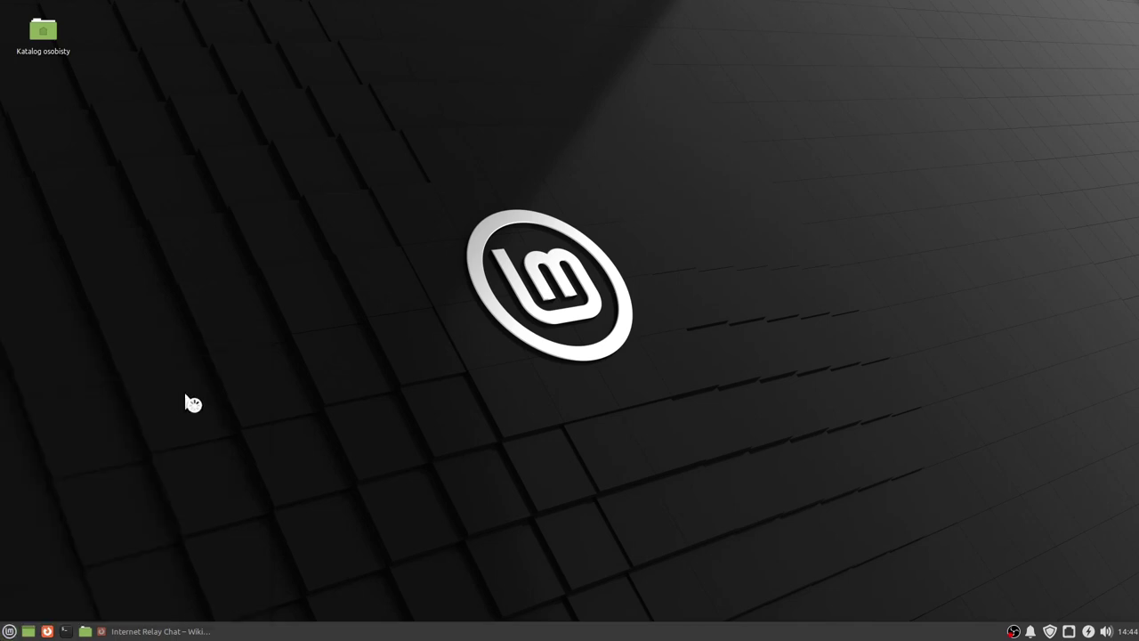
# Scribble red pencil strokes on the Drawing canvas, then close Drawing.
pyautogui.moveTo(312, 8); pyautogui.dragTo(559, 104)
pyautogui.moveTo(481, 248)
pyautogui.mouseDown()
pyautogui.moveTo(477, 276)
pyautogui.moveTo(693, 267)
pyautogui.mouseUp()
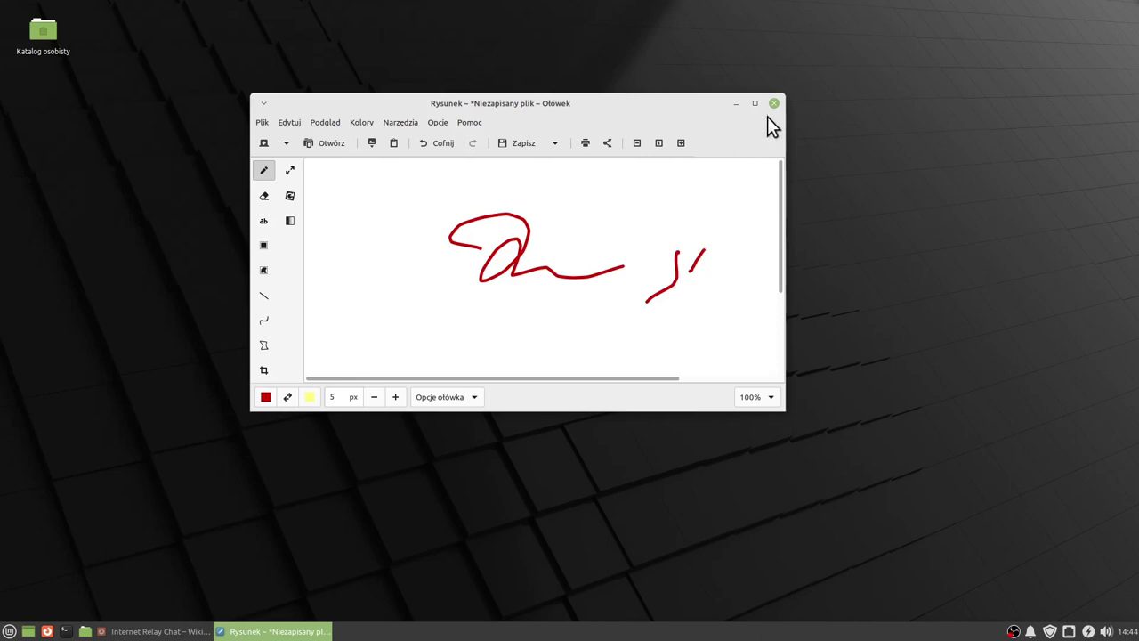
pyautogui.click(775, 102)
# Launch Document Scanner from Graphics, see it find no scanner, and close it.
pyautogui.click(9, 631)
pyautogui.moveTo(69, 478)
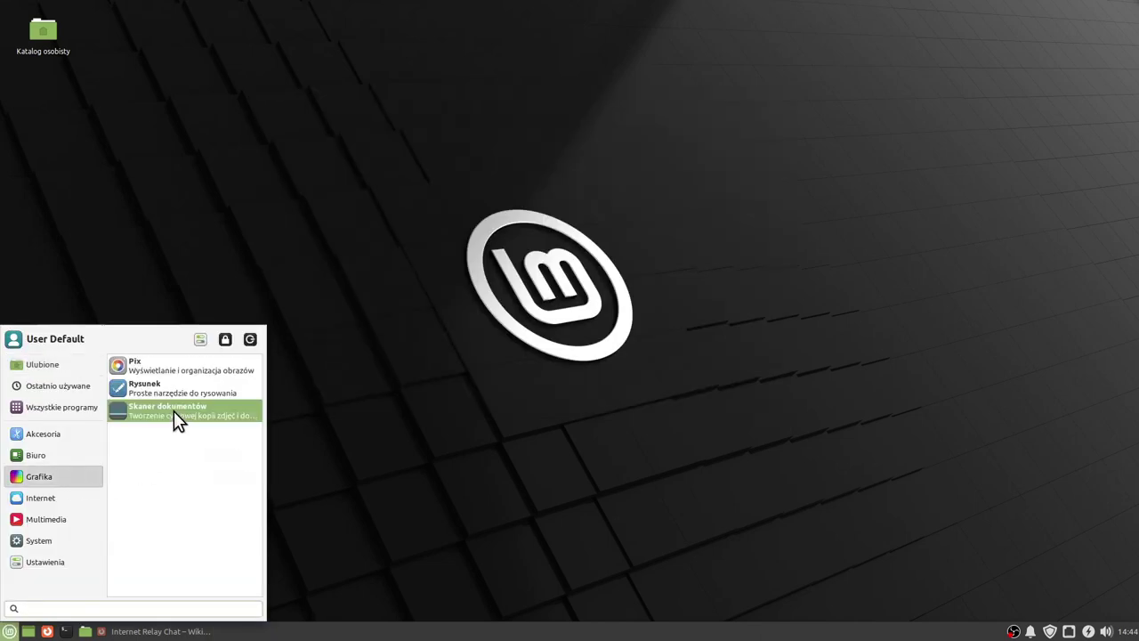
pyautogui.click(174, 410)
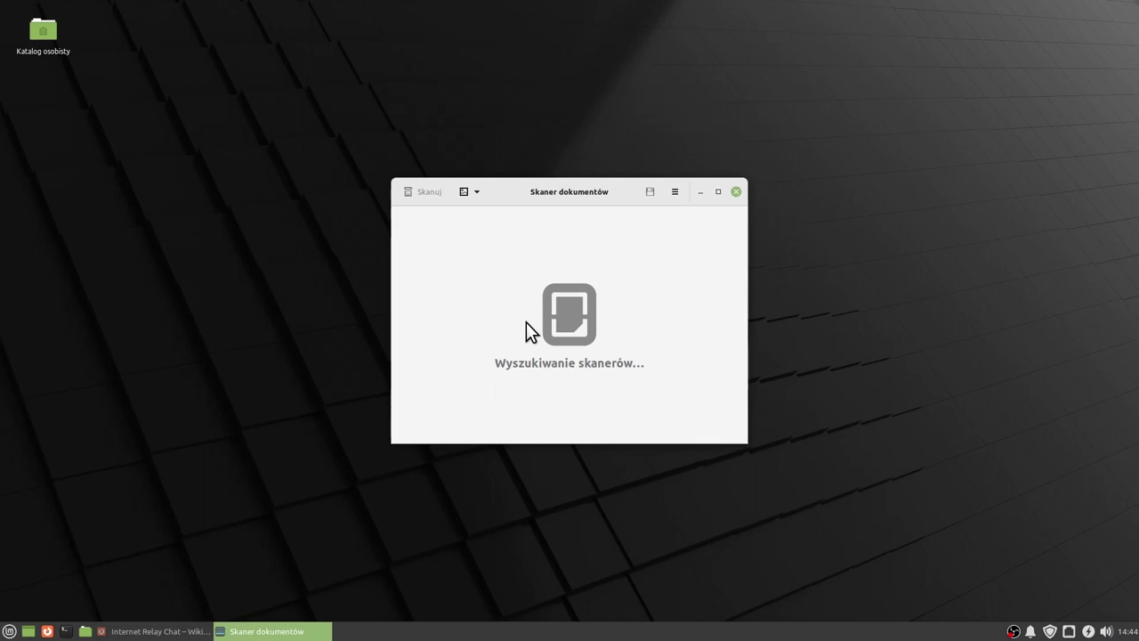
pyautogui.moveTo(577, 195); pyautogui.dragTo(562, 201)
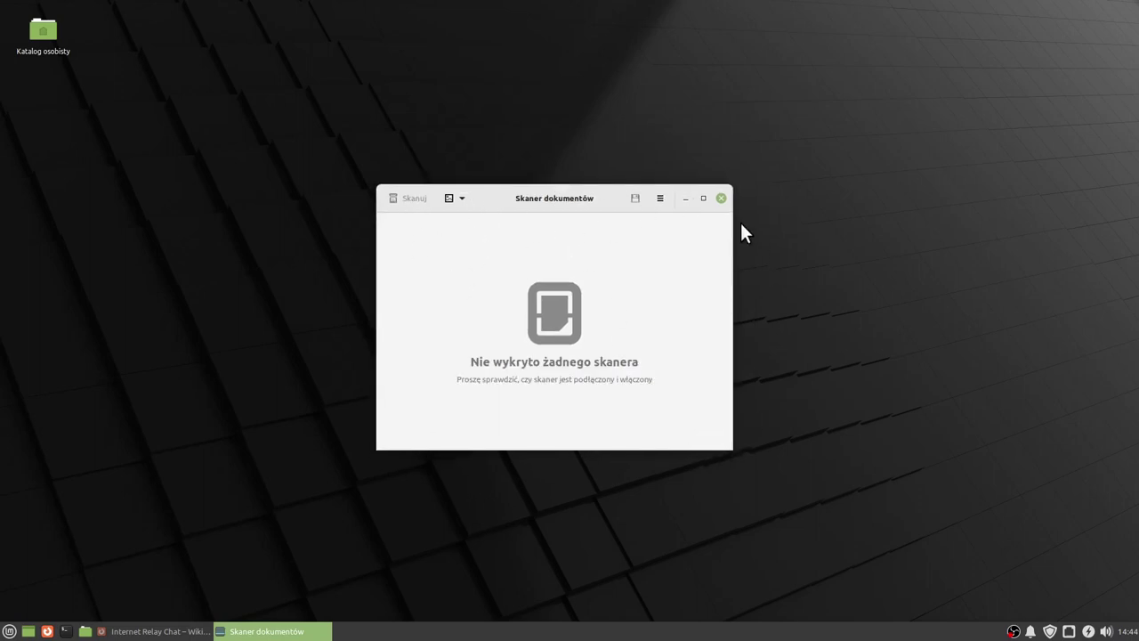
pyautogui.click(723, 198)
pyautogui.click(9, 631)
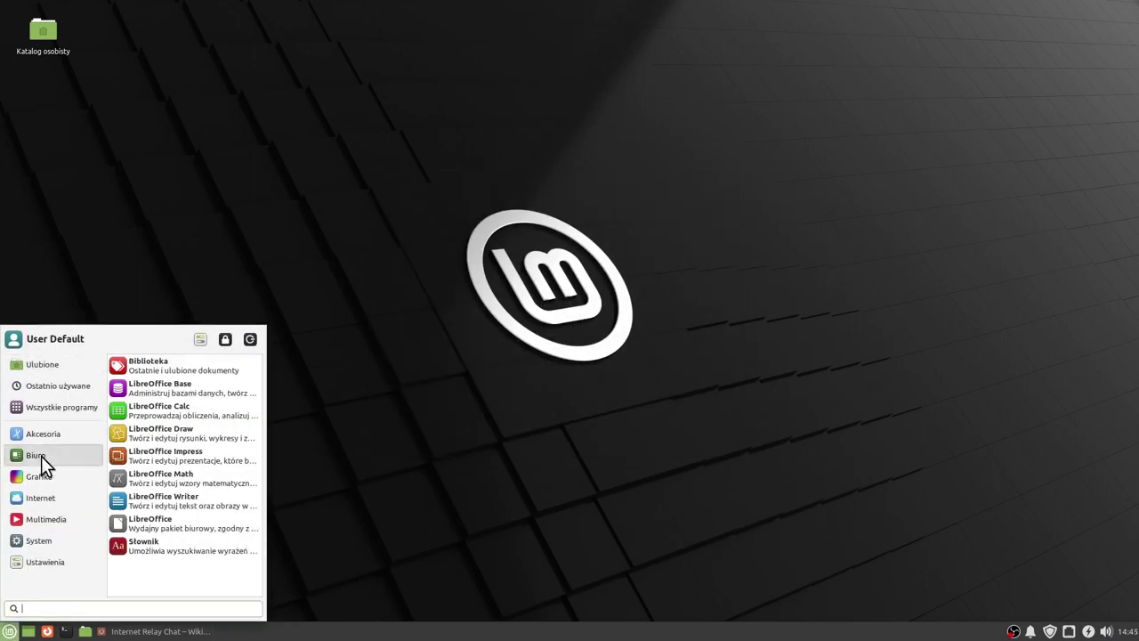
# Open the LibreOffice Start Center, then view the UP800V manual PDF from Library and close both.
pyautogui.click(146, 526)
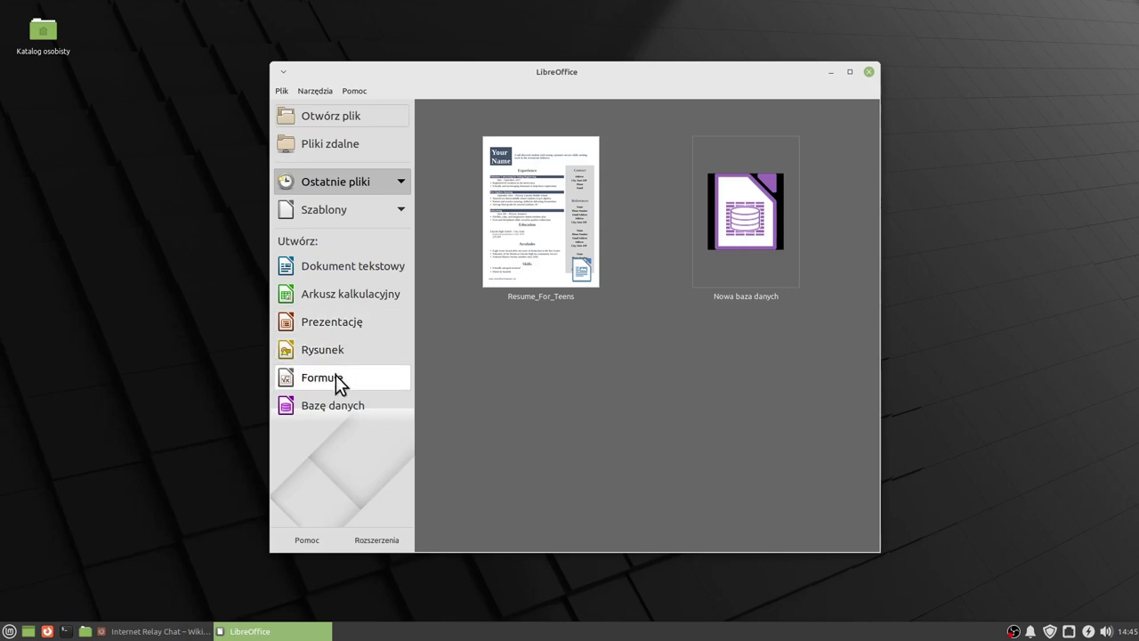
pyautogui.click(9, 631)
pyautogui.moveTo(53, 456)
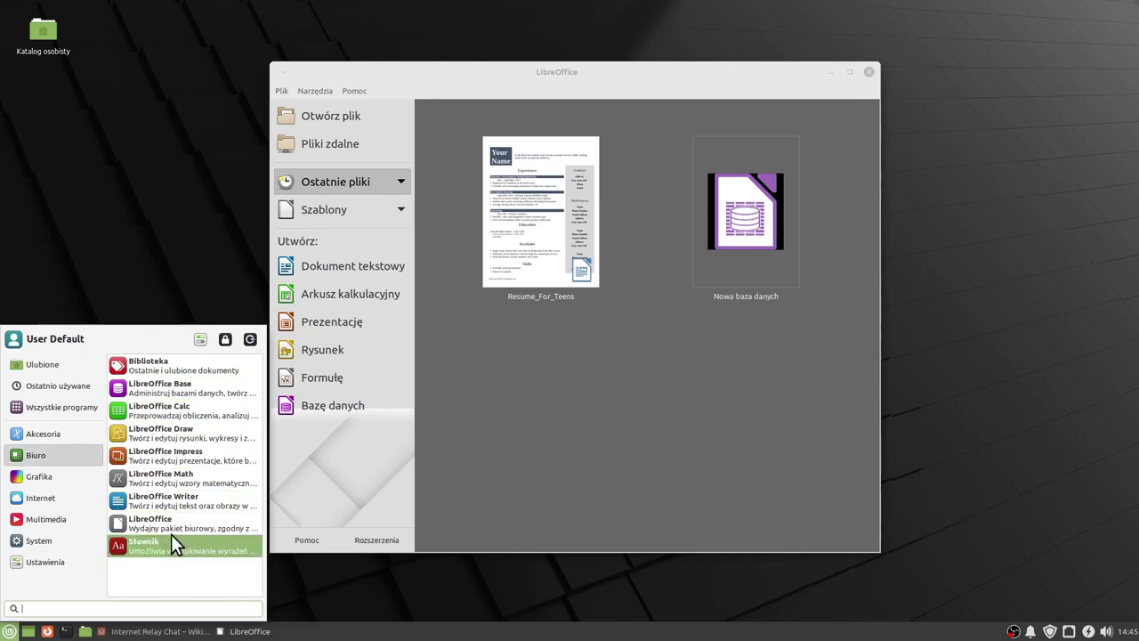
pyautogui.click(146, 362)
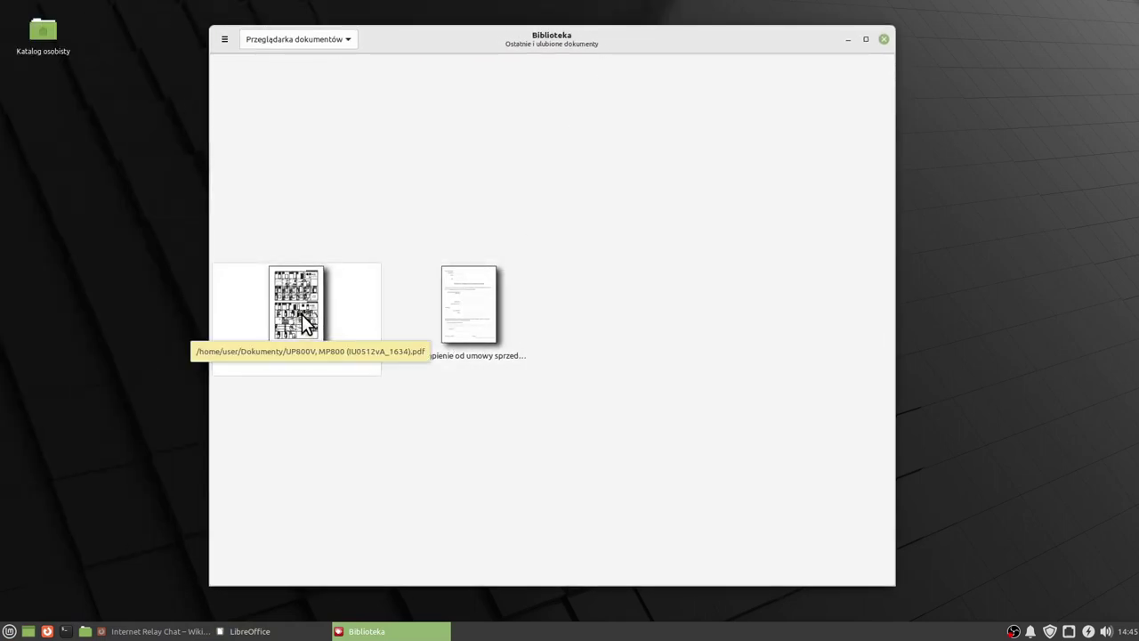
pyautogui.click(301, 314)
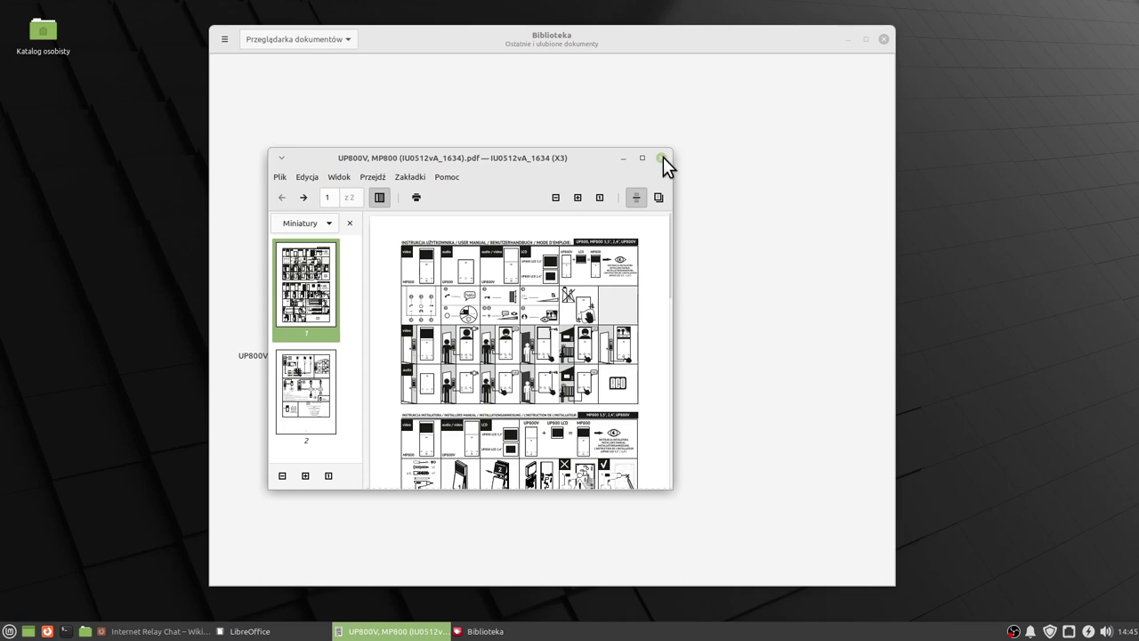
pyautogui.click(663, 157)
pyautogui.click(883, 40)
pyautogui.click(9, 630)
# Finish the LibreOffice Base wizard to create the embedded HSQLDB database 'Nowa baza danych.odb'.
pyautogui.moveTo(41, 457)
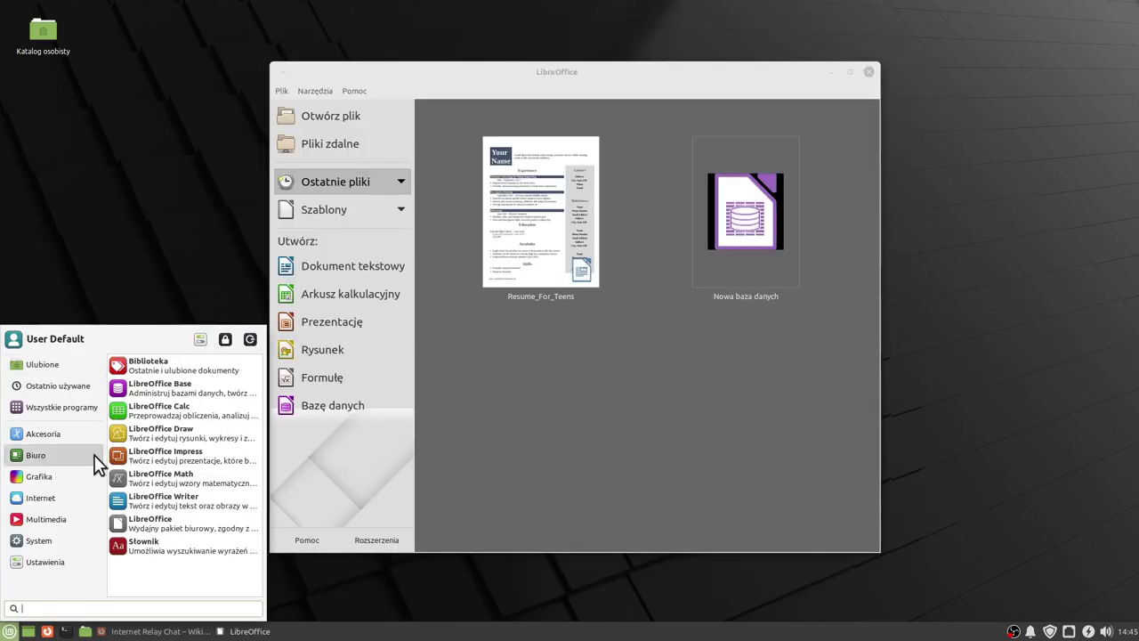
pyautogui.click(196, 388)
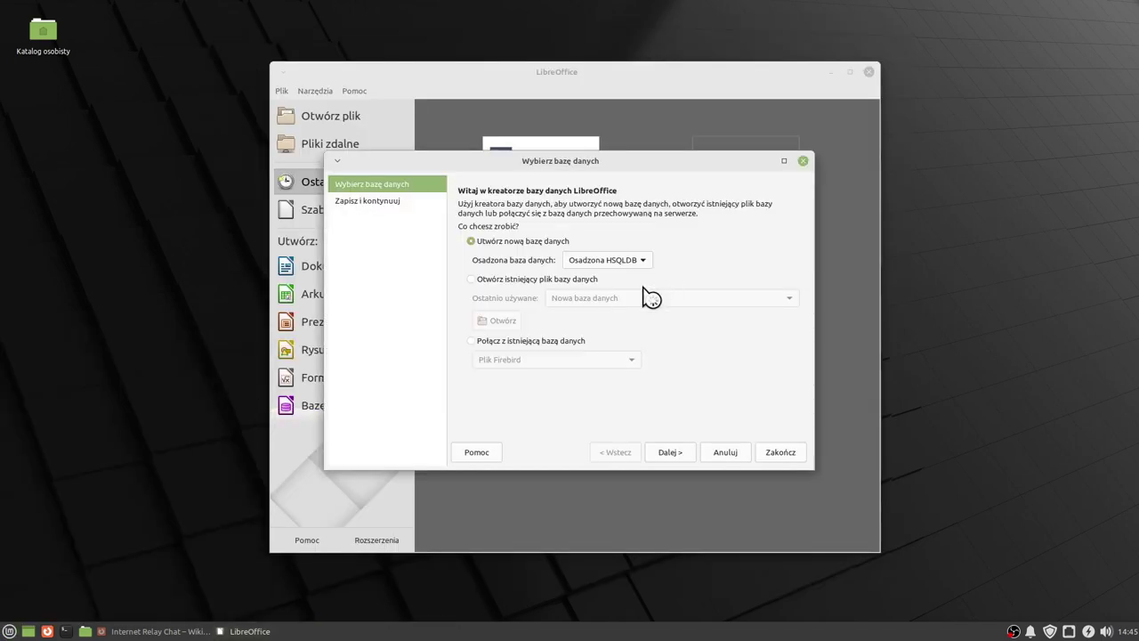
pyautogui.click(774, 453)
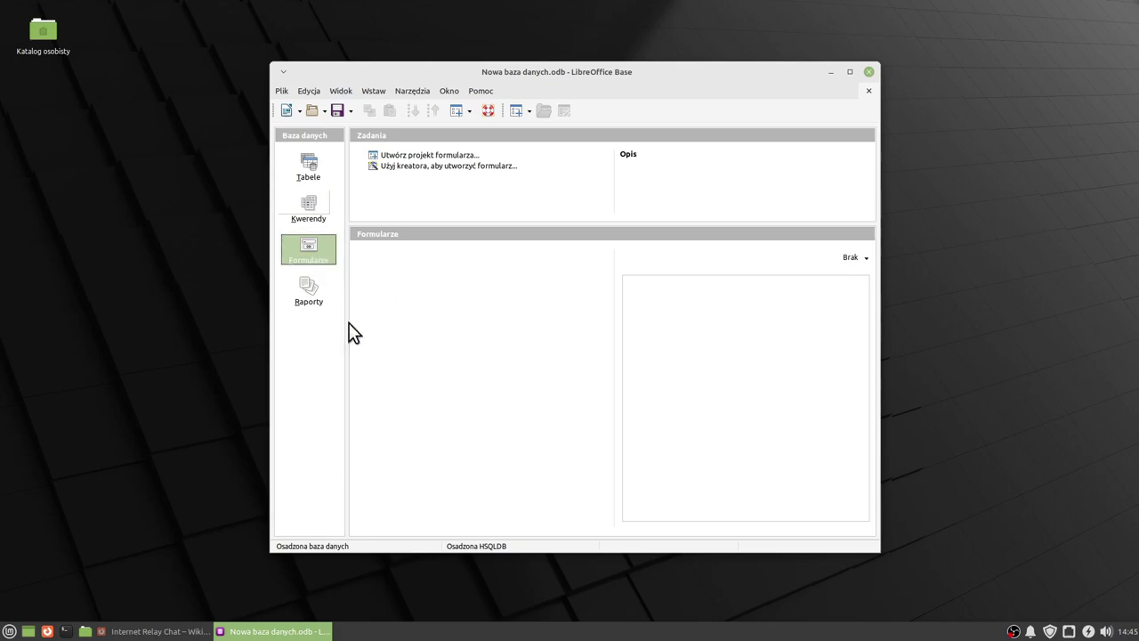
pyautogui.moveTo(662, 74); pyautogui.dragTo(678, 88)
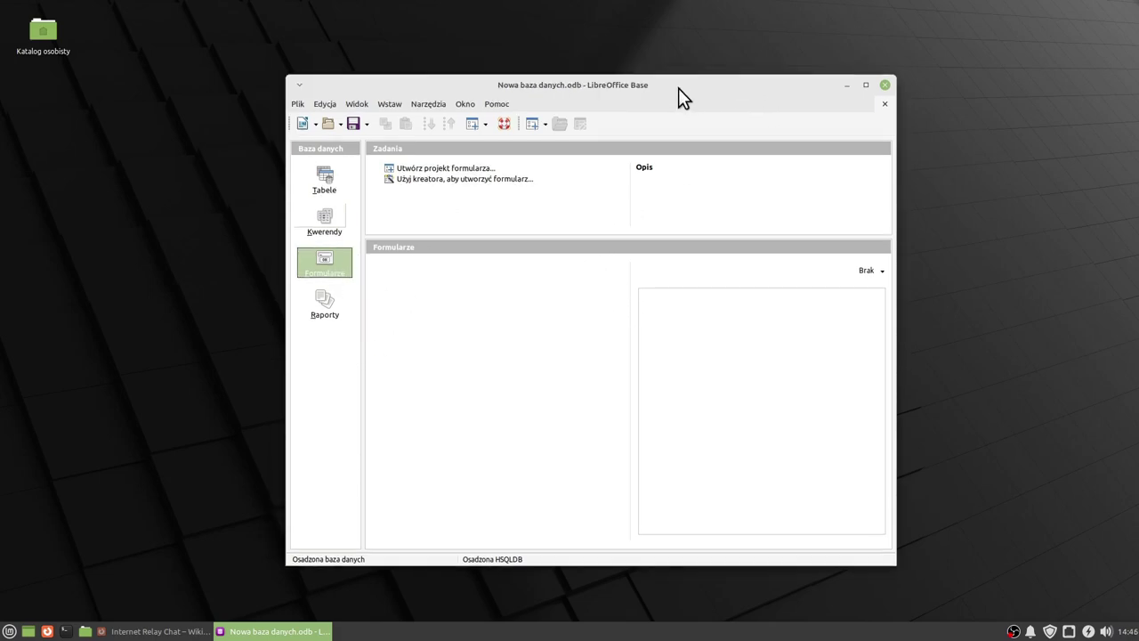
pyautogui.click(8, 631)
# Enter 4545 in C6 and 5345345 in D7 of a new Calc spreadsheet.
pyautogui.moveTo(50, 455)
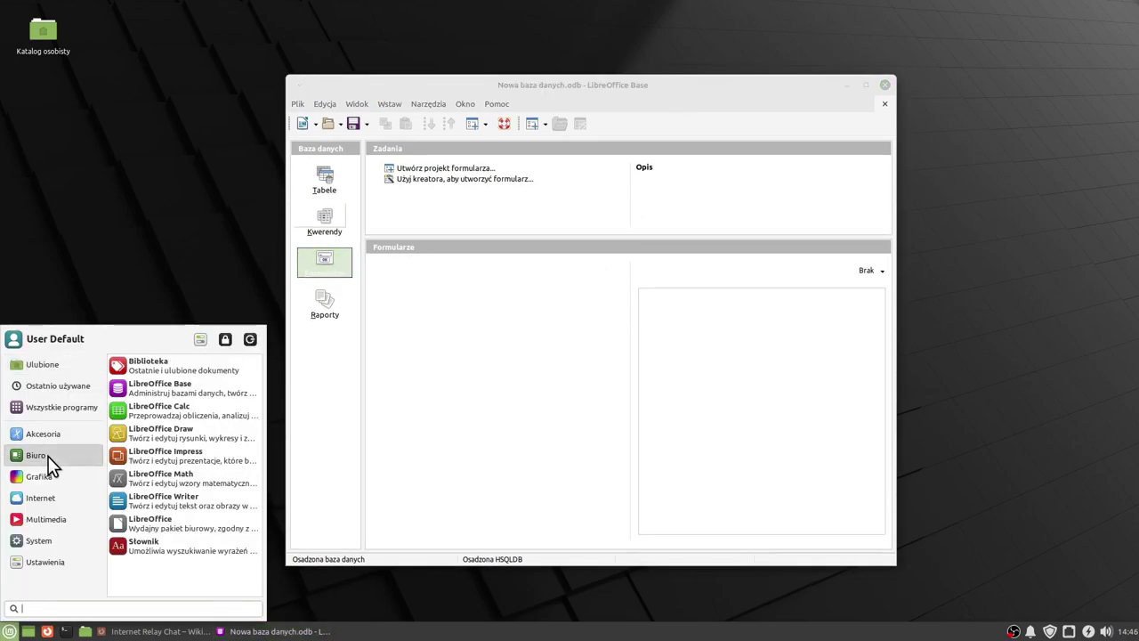
pyautogui.click(174, 416)
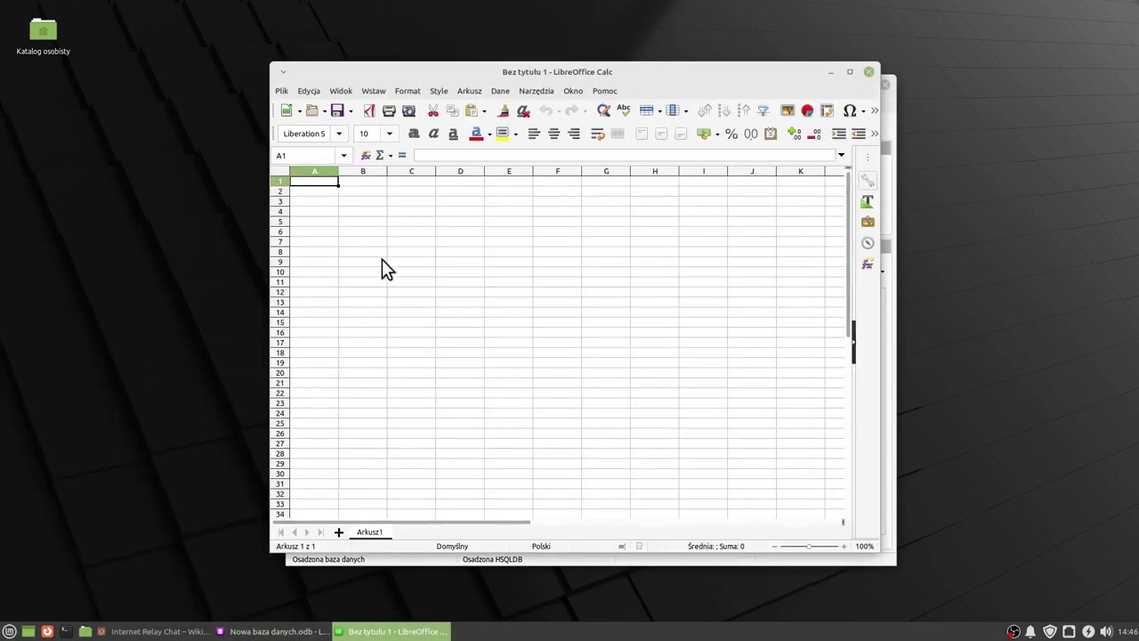
pyautogui.click(392, 232)
pyautogui.write('4545')
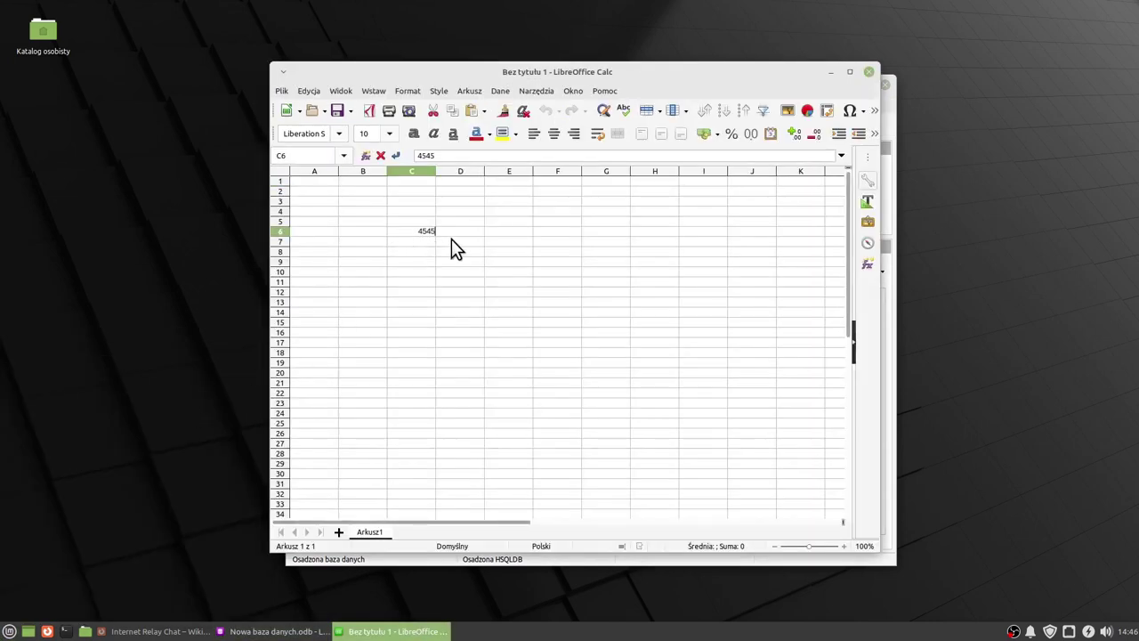
pyautogui.click(452, 240)
pyautogui.write('5345345')
pyautogui.press('Return')
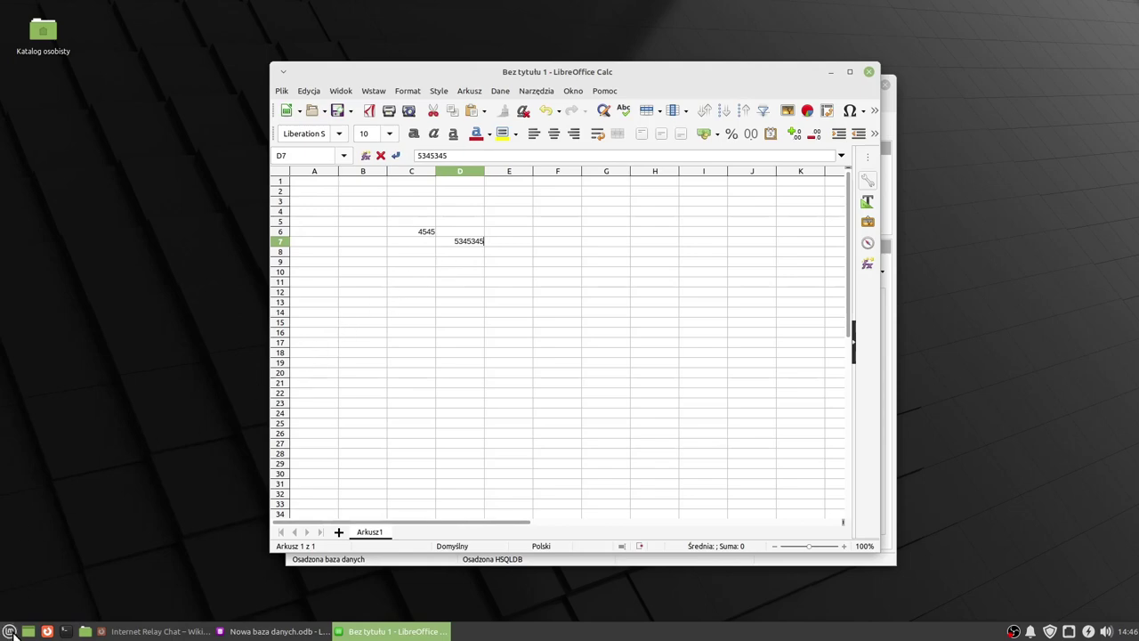
pyautogui.click(9, 631)
# Draw a blue 3,50 × 2,50 cm diamond at the top-left of a new Draw page.
pyautogui.moveTo(44, 451)
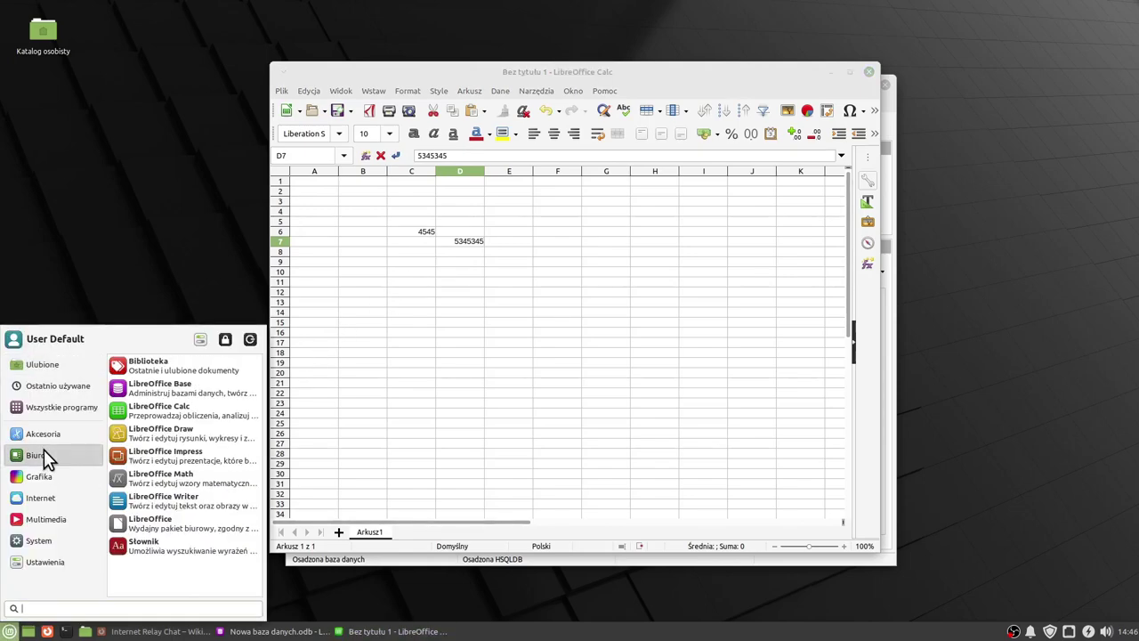
pyautogui.click(185, 434)
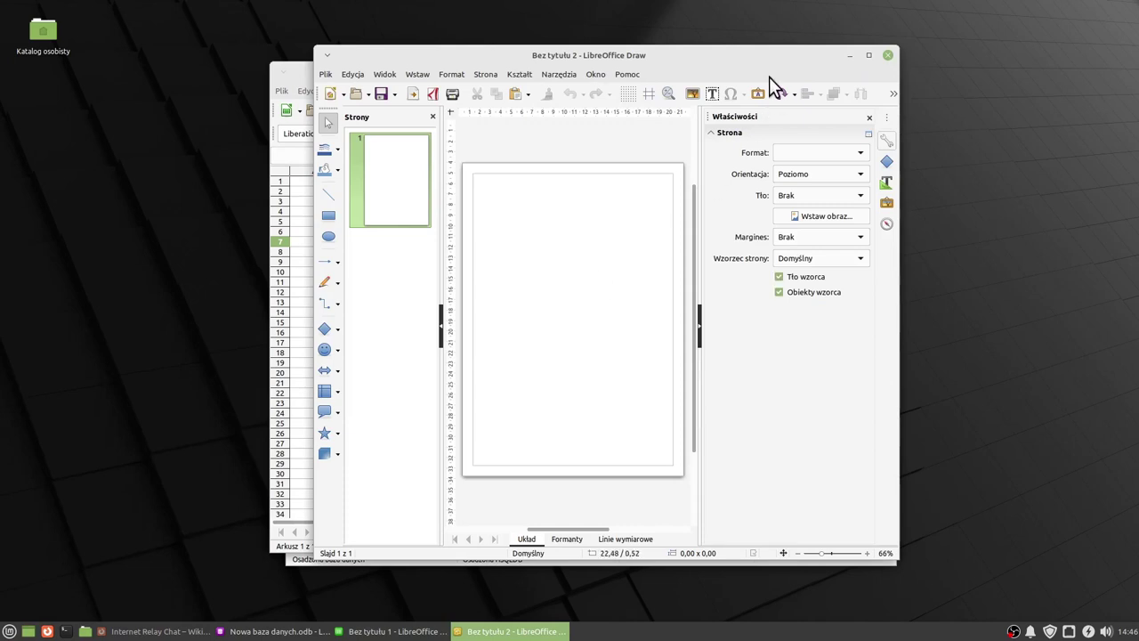
pyautogui.moveTo(706, 55); pyautogui.dragTo(691, 60)
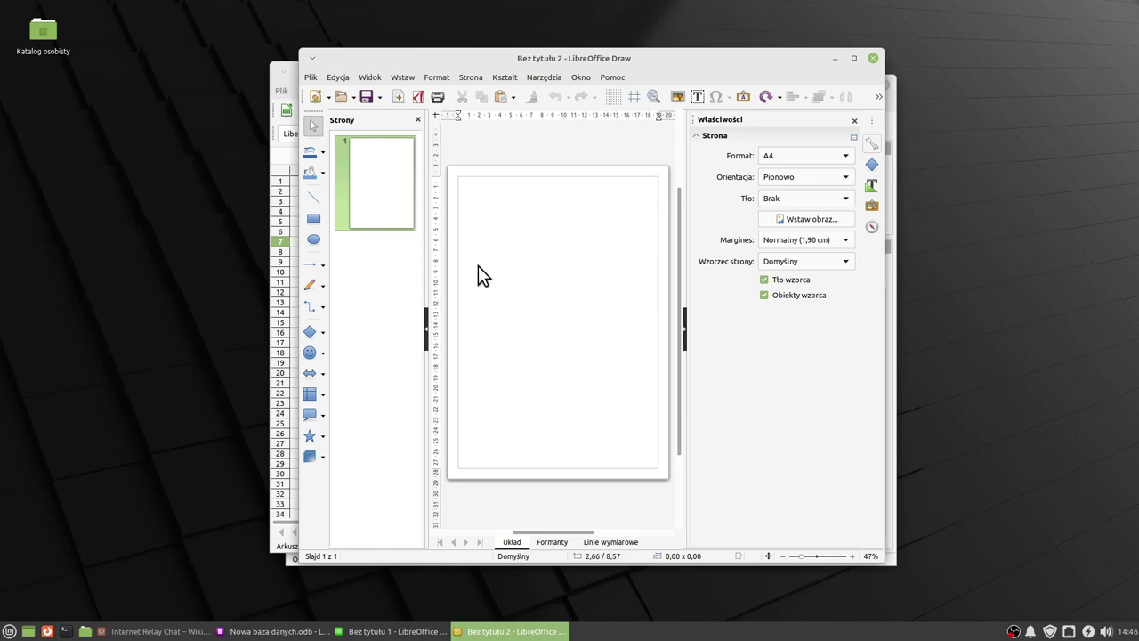
pyautogui.click(313, 336)
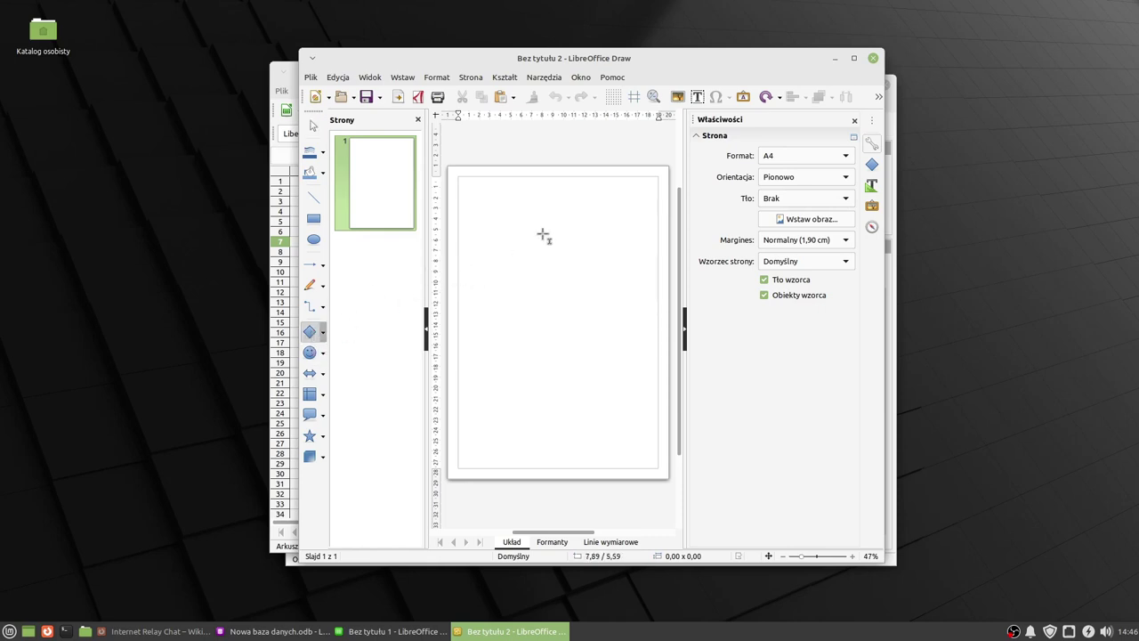
pyautogui.moveTo(461, 184); pyautogui.dragTo(503, 214)
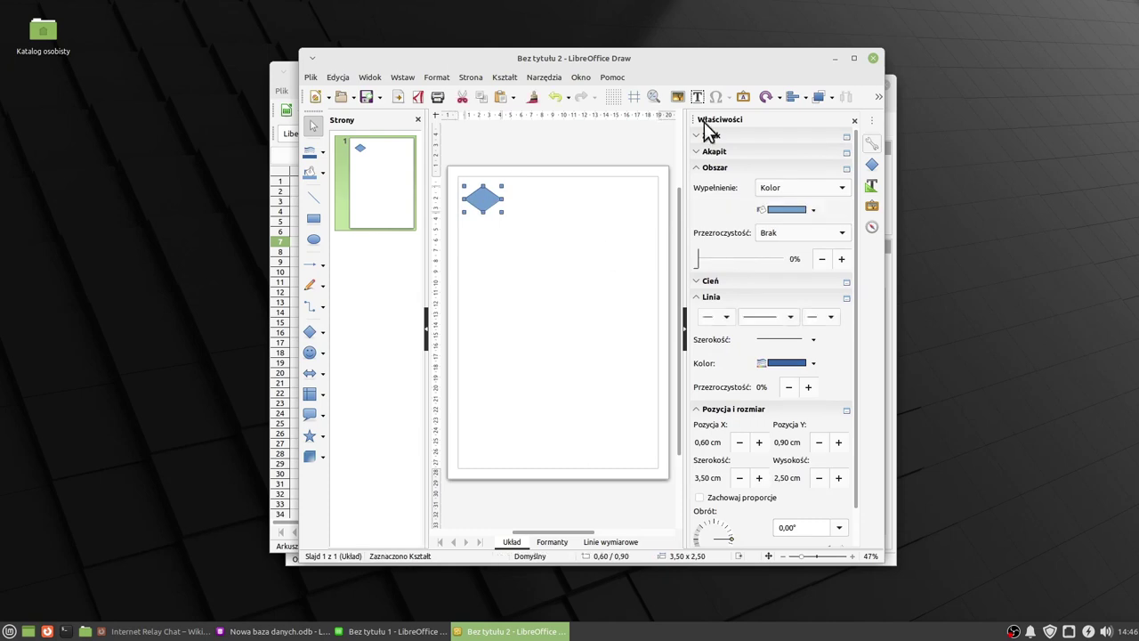
pyautogui.click(9, 632)
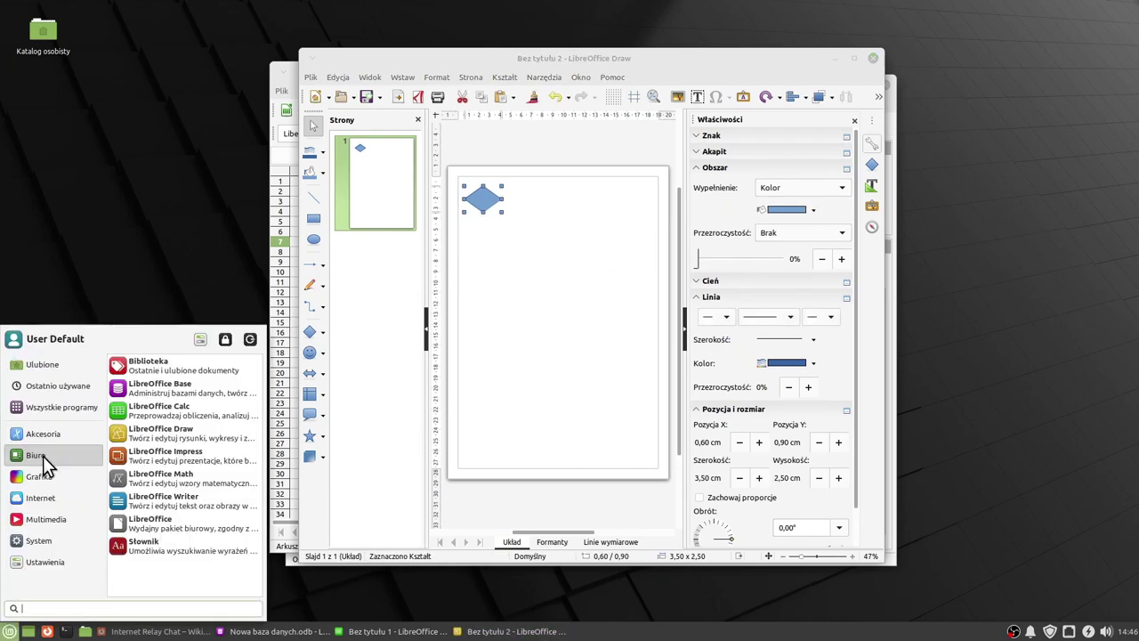
# Start a five-slide Impress presentation from the Stylowa czerwień (Classy_Red) template.
pyautogui.click(149, 456)
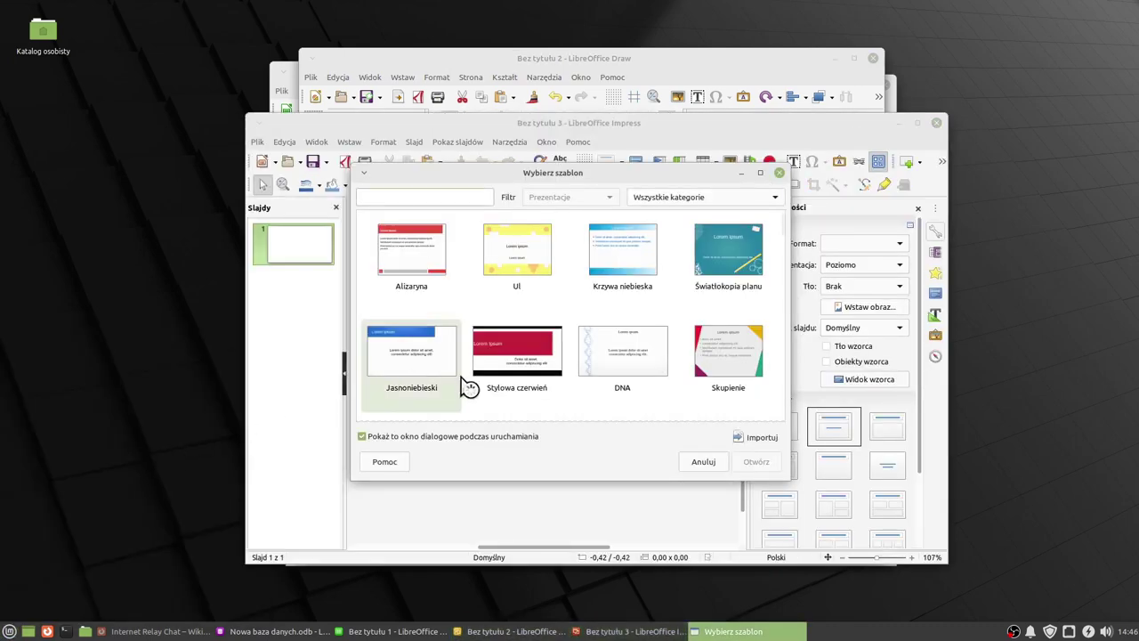
pyautogui.doubleClick(517, 350)
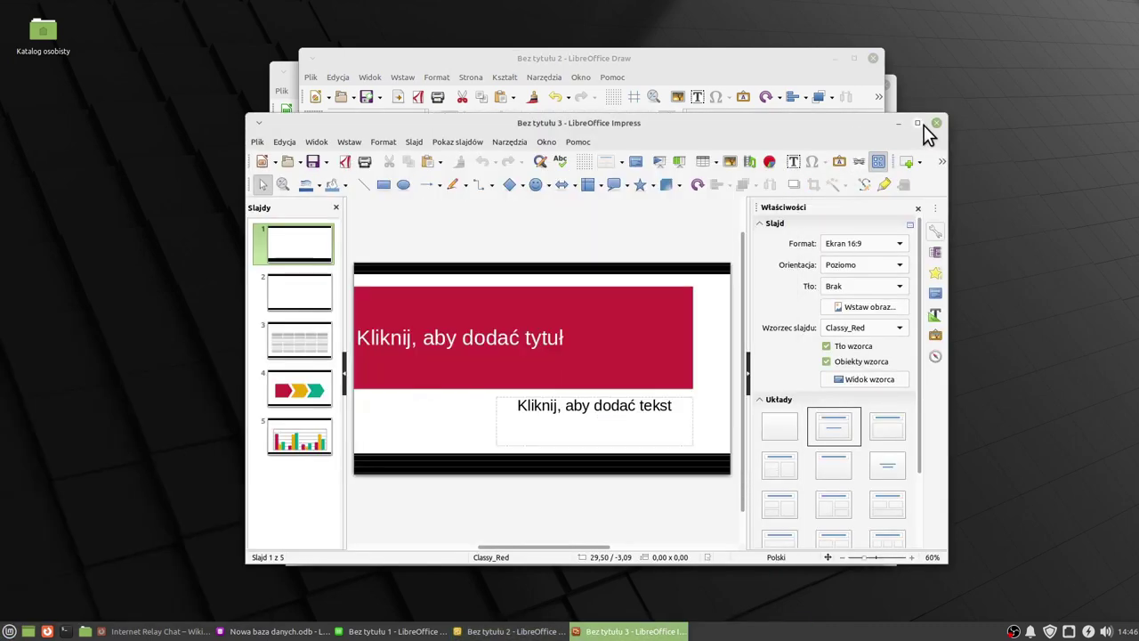
pyautogui.click(918, 123)
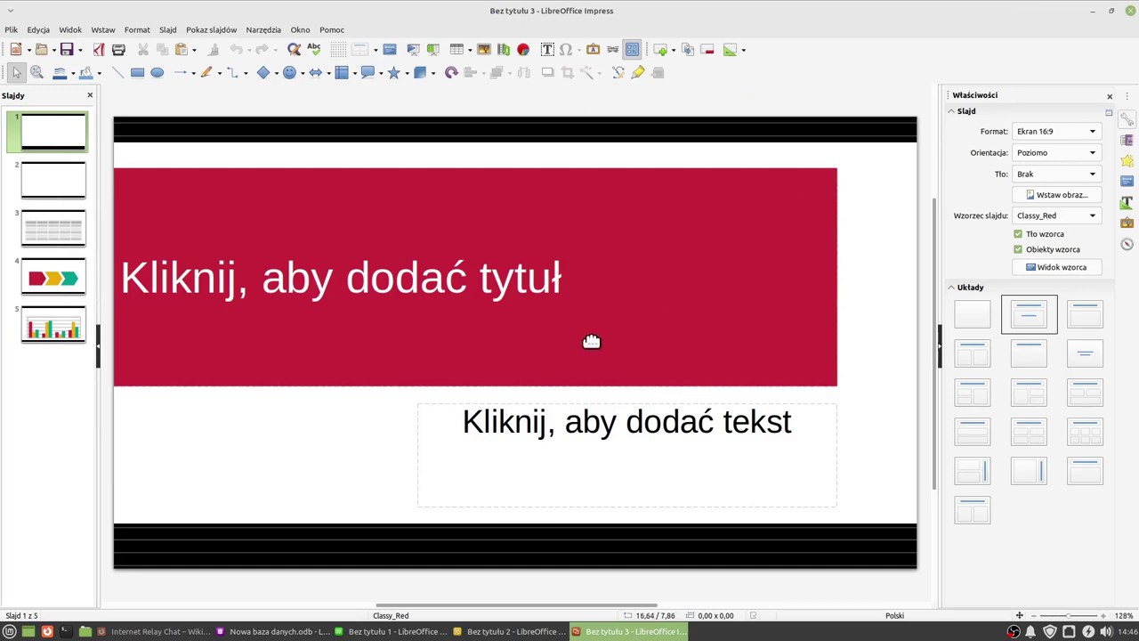
pyautogui.click(1117, 16)
pyautogui.click(9, 631)
pyautogui.moveTo(43, 456)
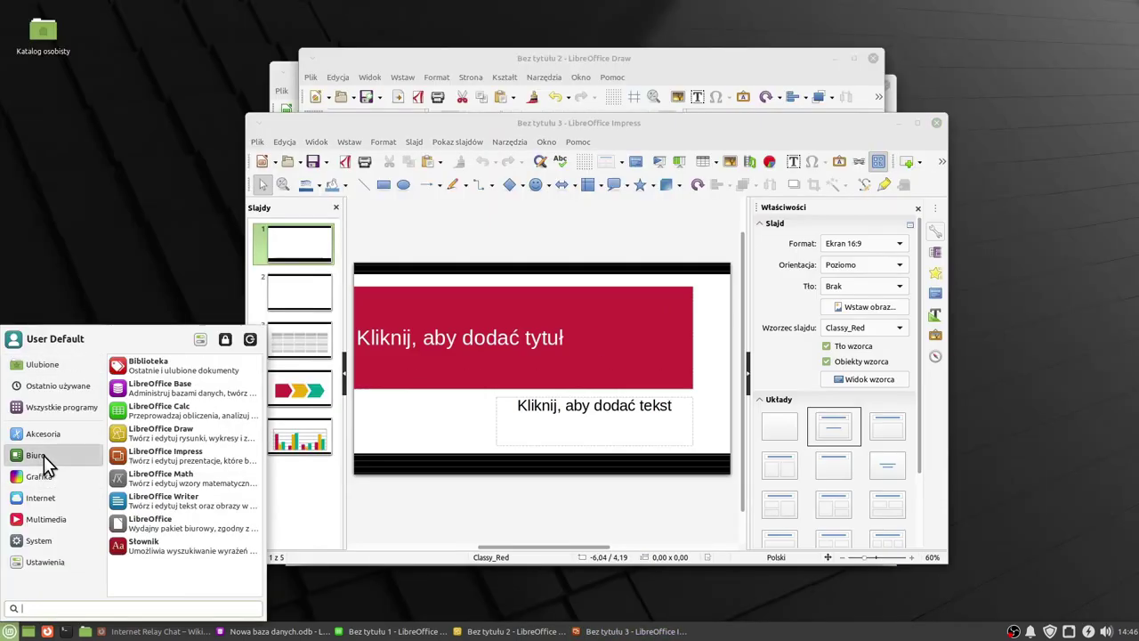
# Insert circled-times and wide backslash placeholders into a new Math formula, giving {<?>} wideslash {<?>} otimes <?>.
pyautogui.click(186, 481)
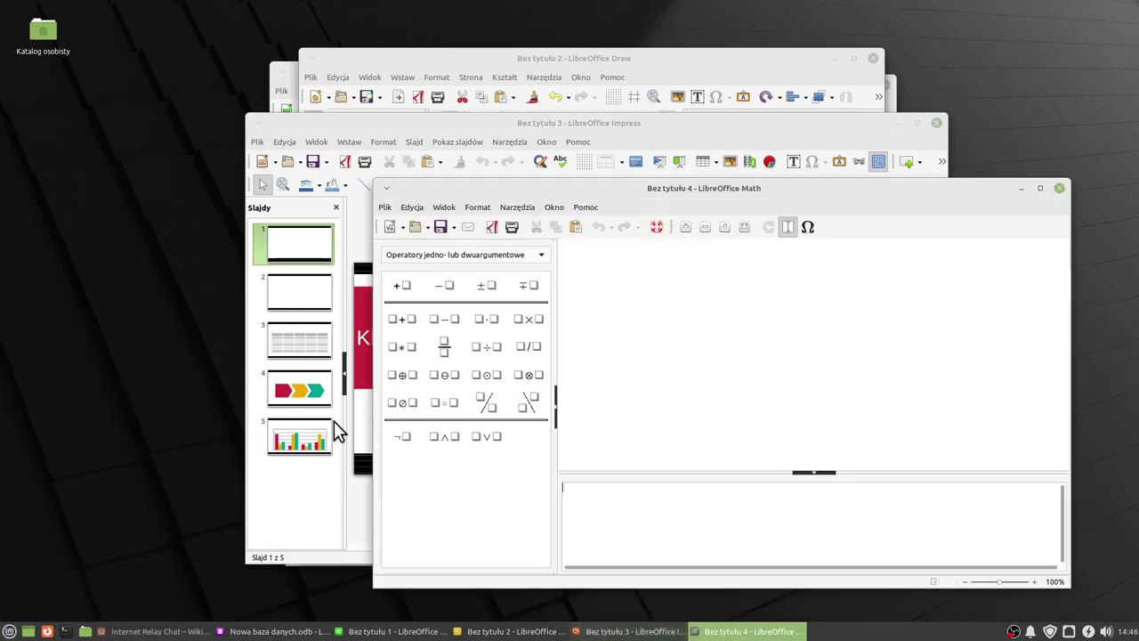
pyautogui.click(526, 374)
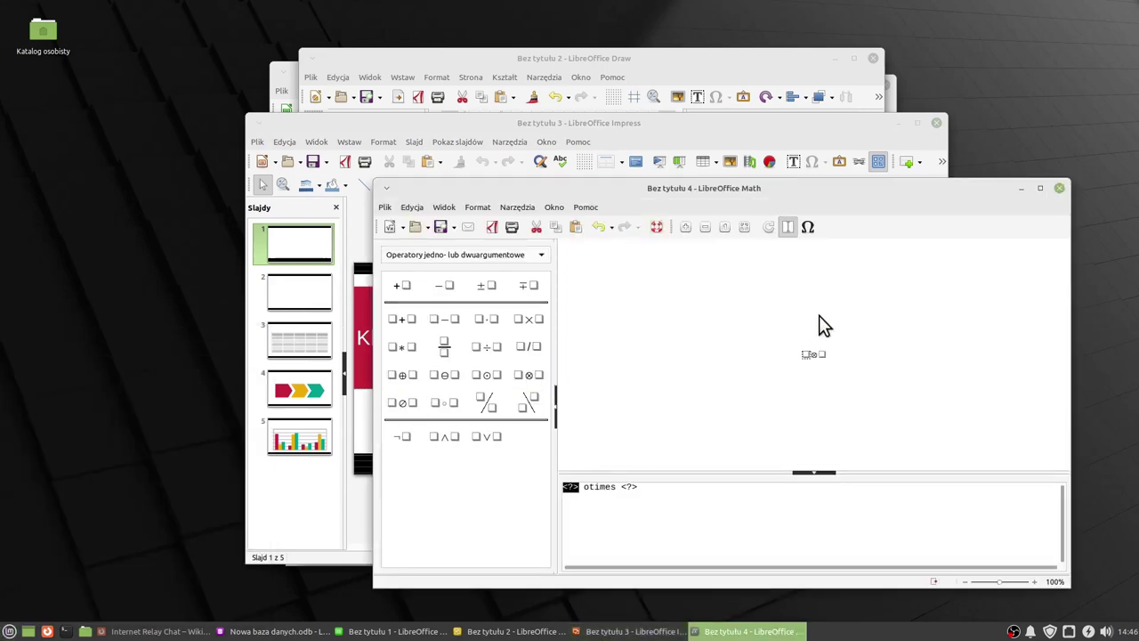
pyautogui.click(531, 403)
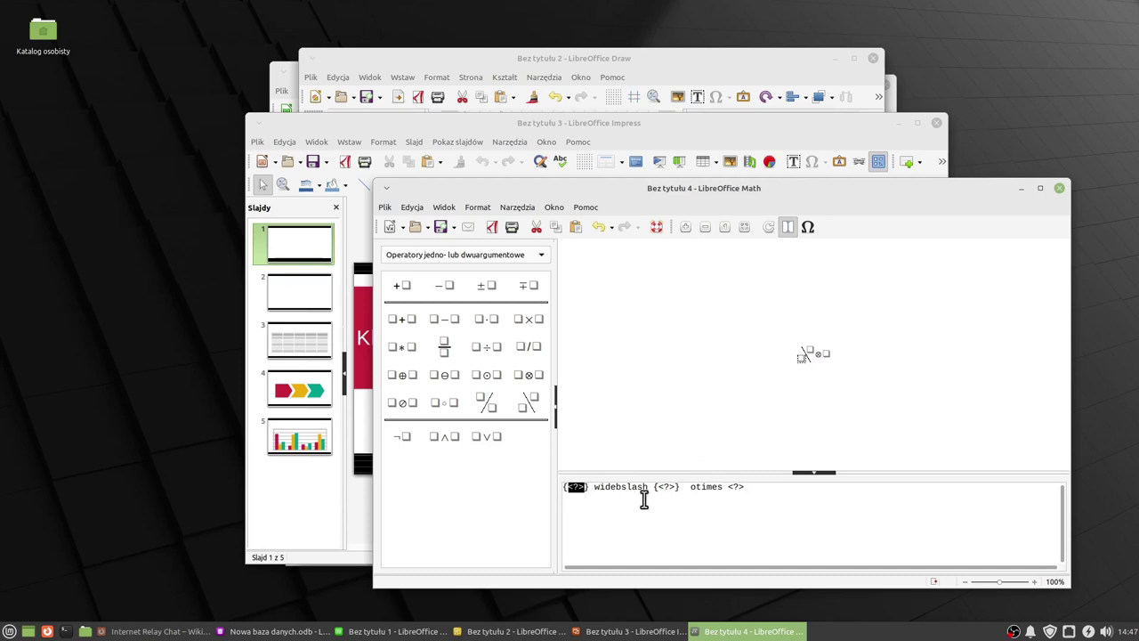
pyautogui.moveTo(770, 187); pyautogui.dragTo(723, 175)
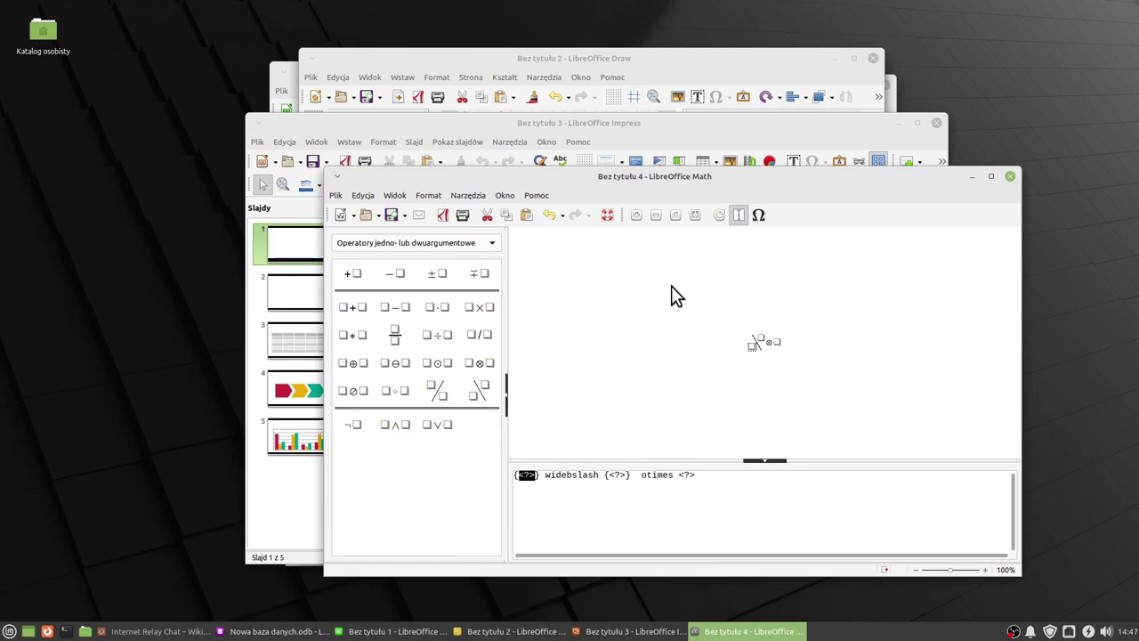
pyautogui.moveTo(767, 180); pyautogui.dragTo(734, 187)
pyautogui.press('super')
# Type 'qewrasrdasdf' and 'sdfgsdfg' on two lines of a new Writer document.
pyautogui.moveTo(107, 455)
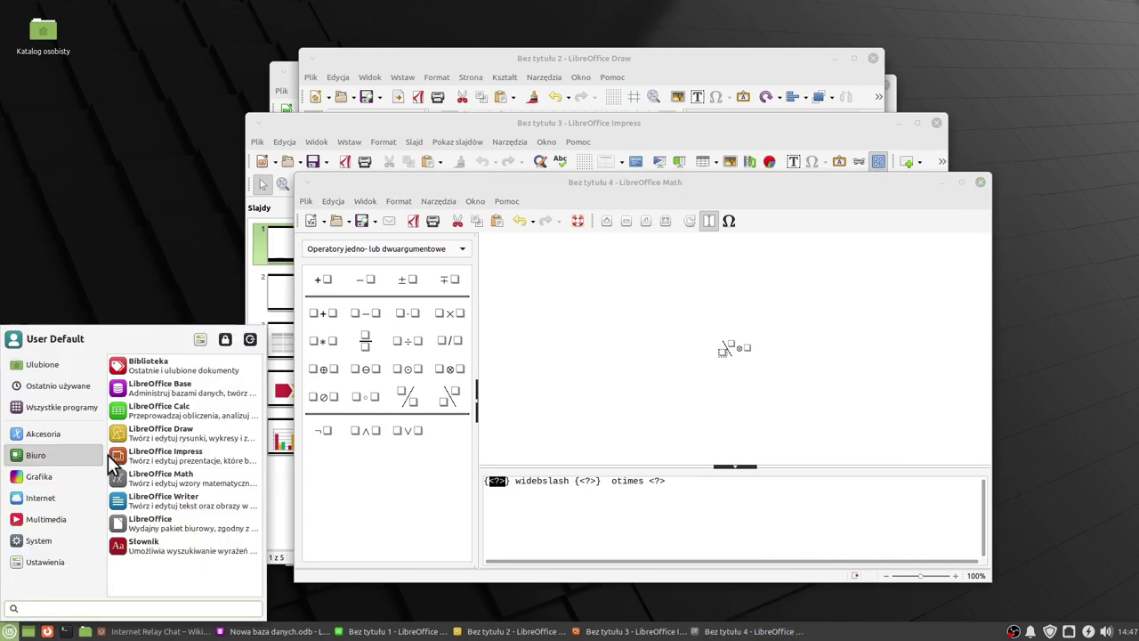
pyautogui.click(179, 496)
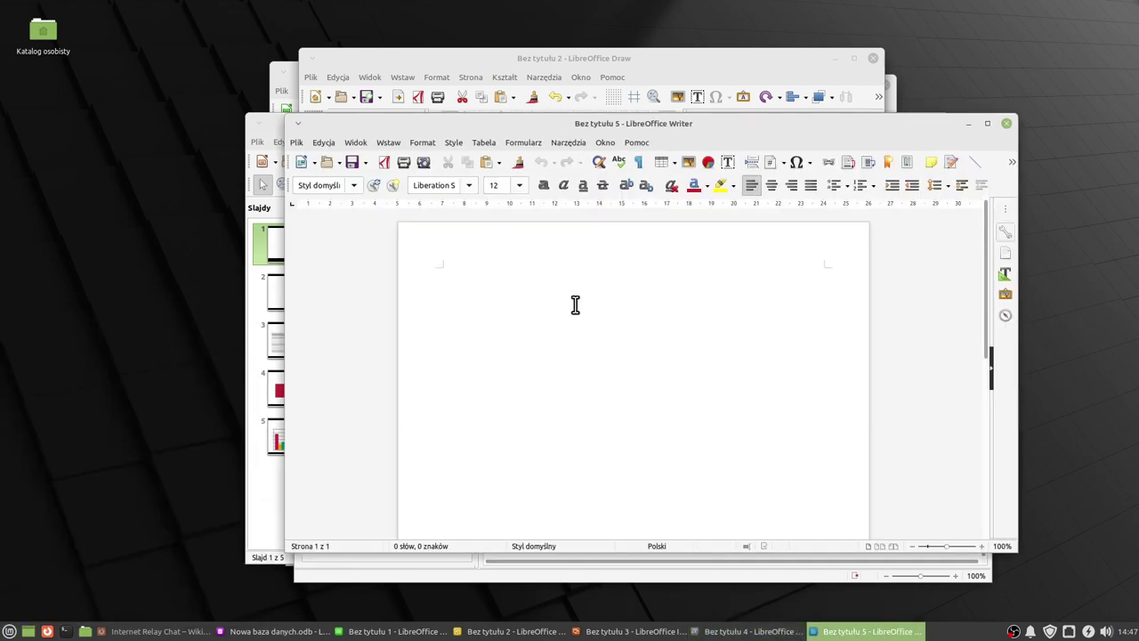
pyautogui.write('qewrasrdasdf')
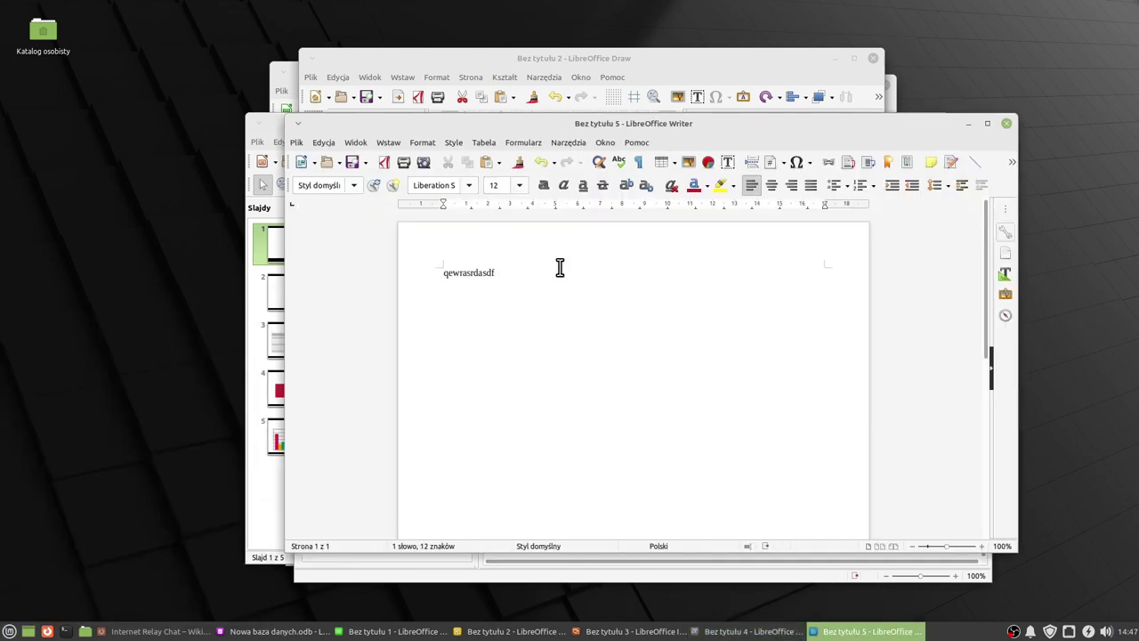
pyautogui.press('Return')
pyautogui.write('sdfgsdfg')
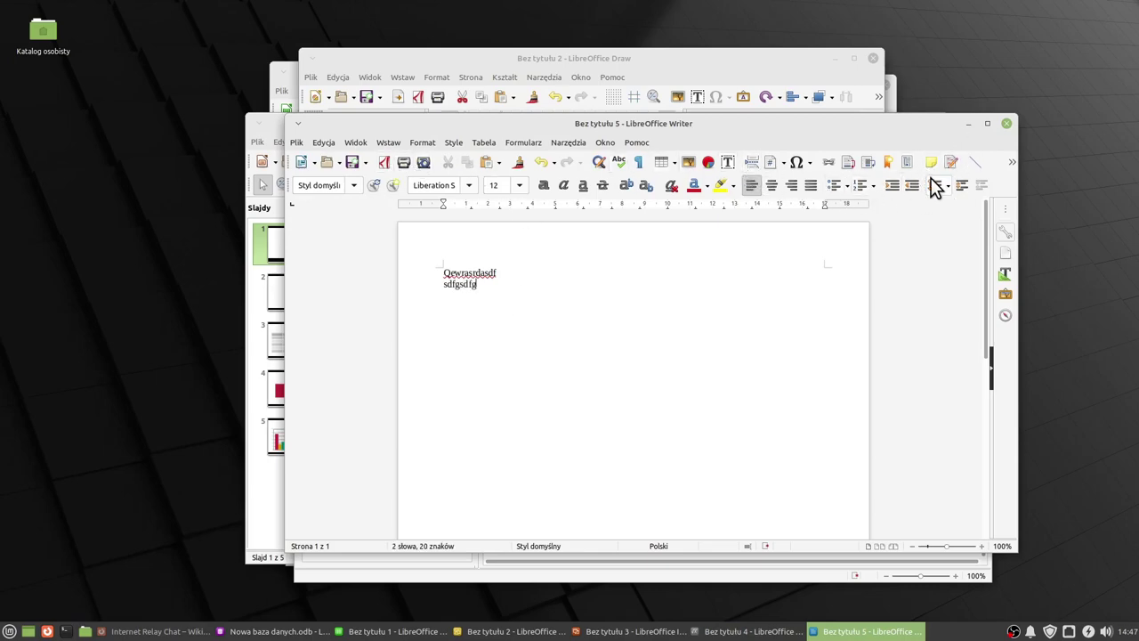
pyautogui.press('super')
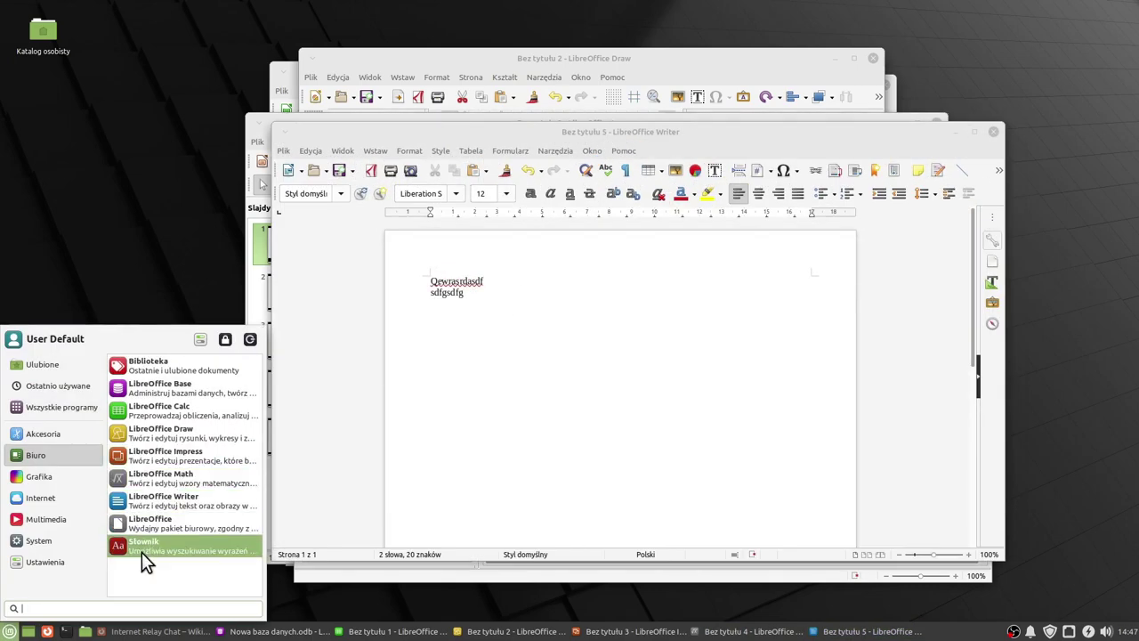
# Launch Słownik and view its spell-check error about the unreadable pl_PL aspell dictionary.
pyautogui.click(142, 552)
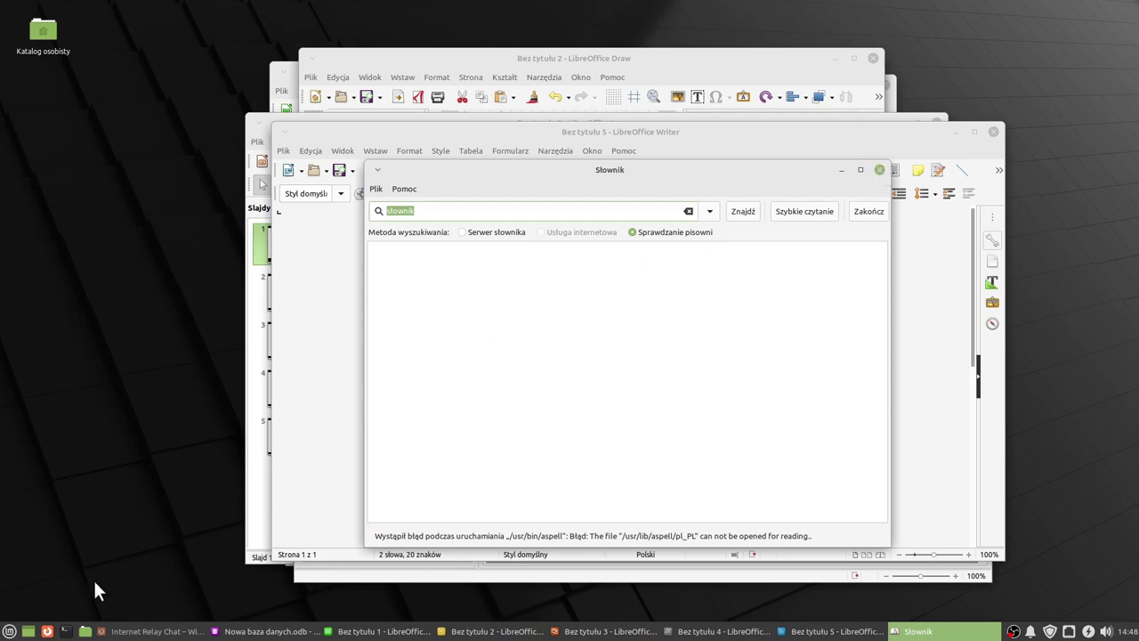
pyautogui.click(9, 631)
pyautogui.moveTo(47, 457)
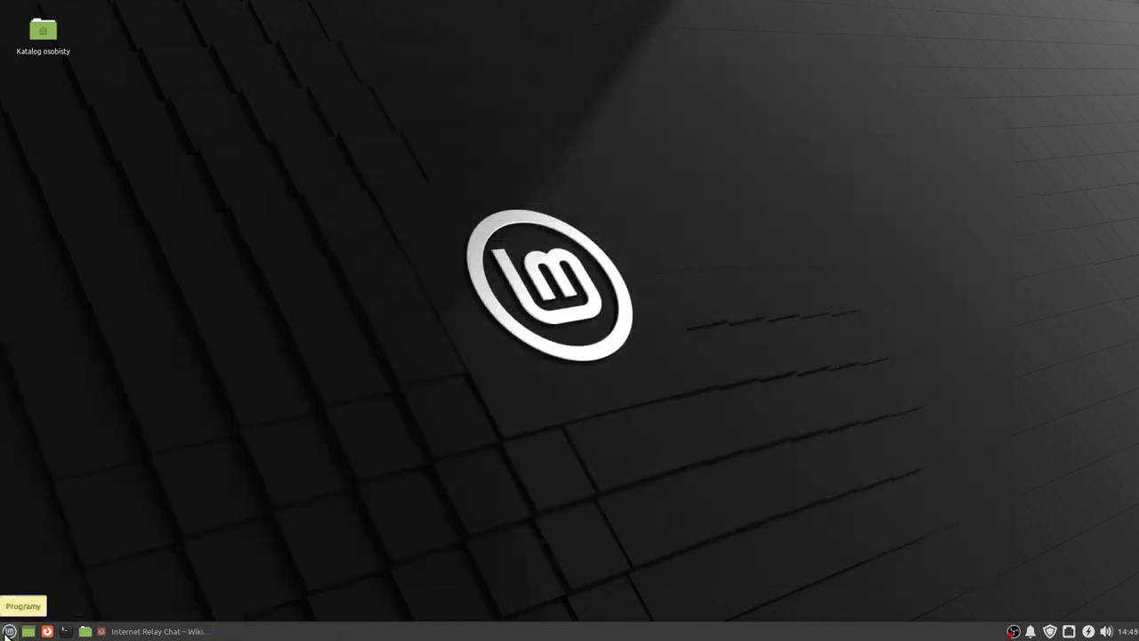
pyautogui.click(7, 631)
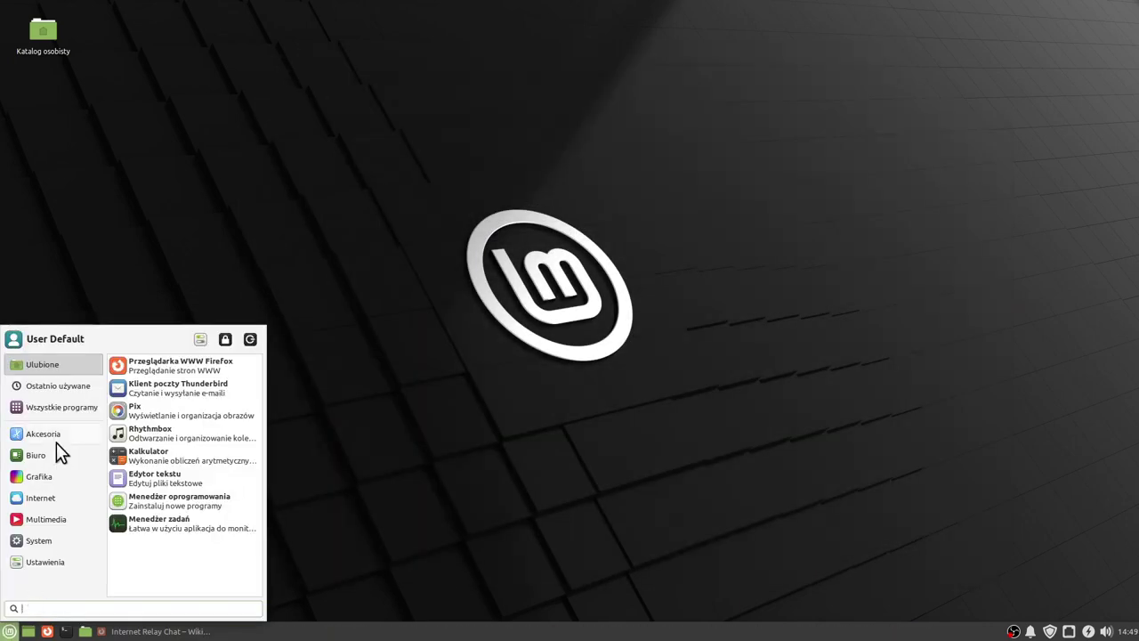
# Launch Archiwa from Accessories and begin a new archive.
pyautogui.moveTo(51, 435)
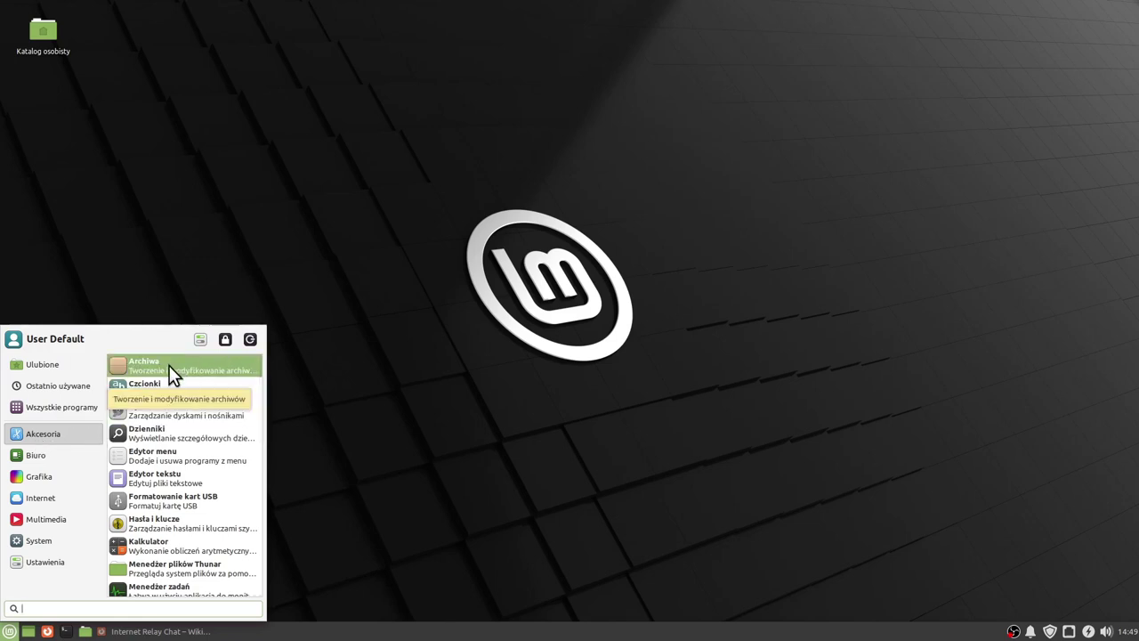
pyautogui.click(140, 367)
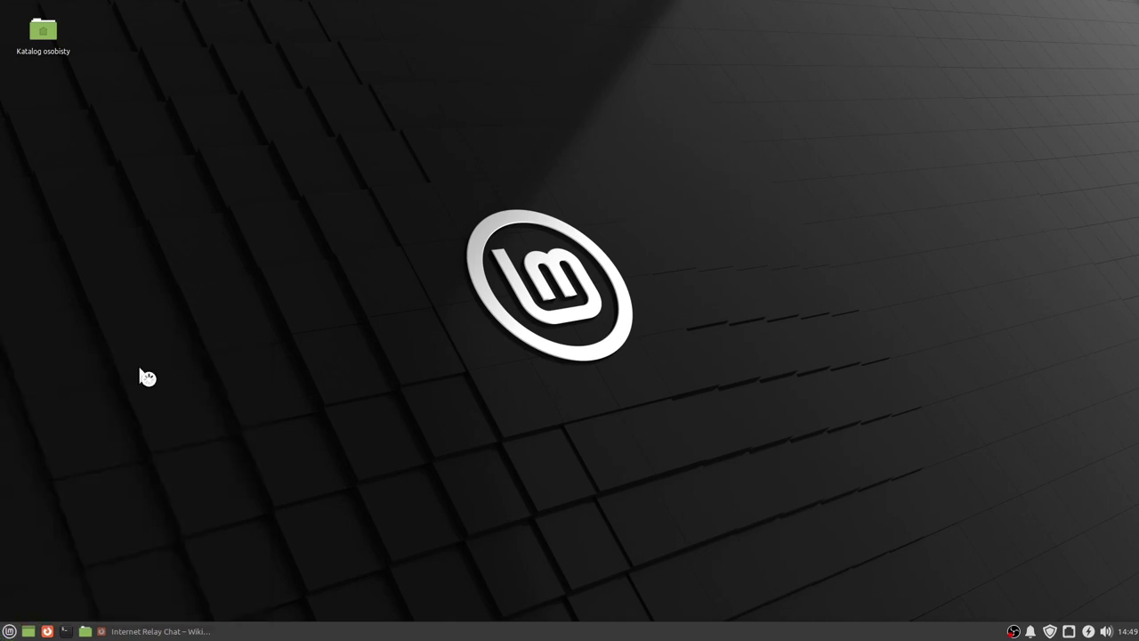
pyautogui.moveTo(615, 167); pyautogui.dragTo(612, 182)
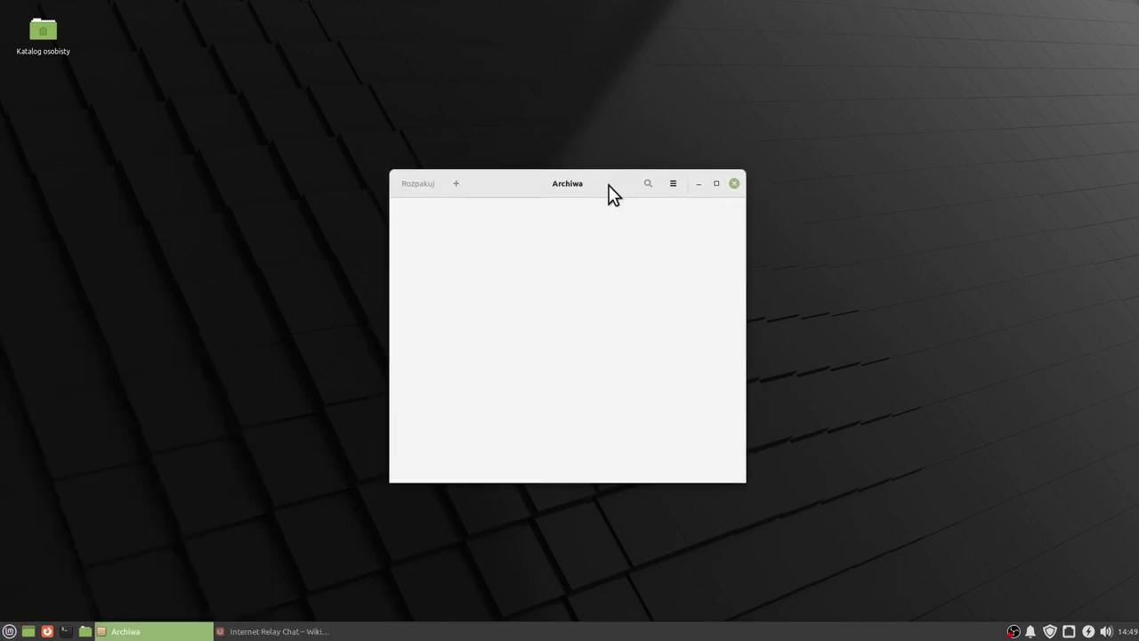
pyautogui.click(456, 184)
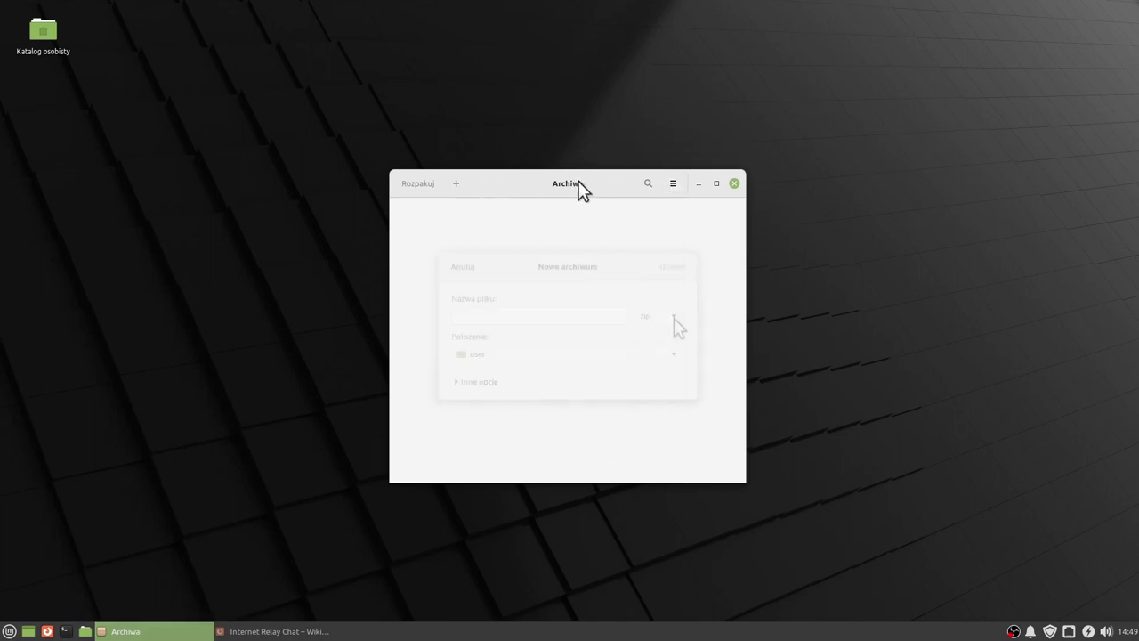
# Browse the archive formats, keep .zip, cancel the new archive, and launch the Czcionki font viewer.
pyautogui.click(674, 317)
pyautogui.click(674, 317)
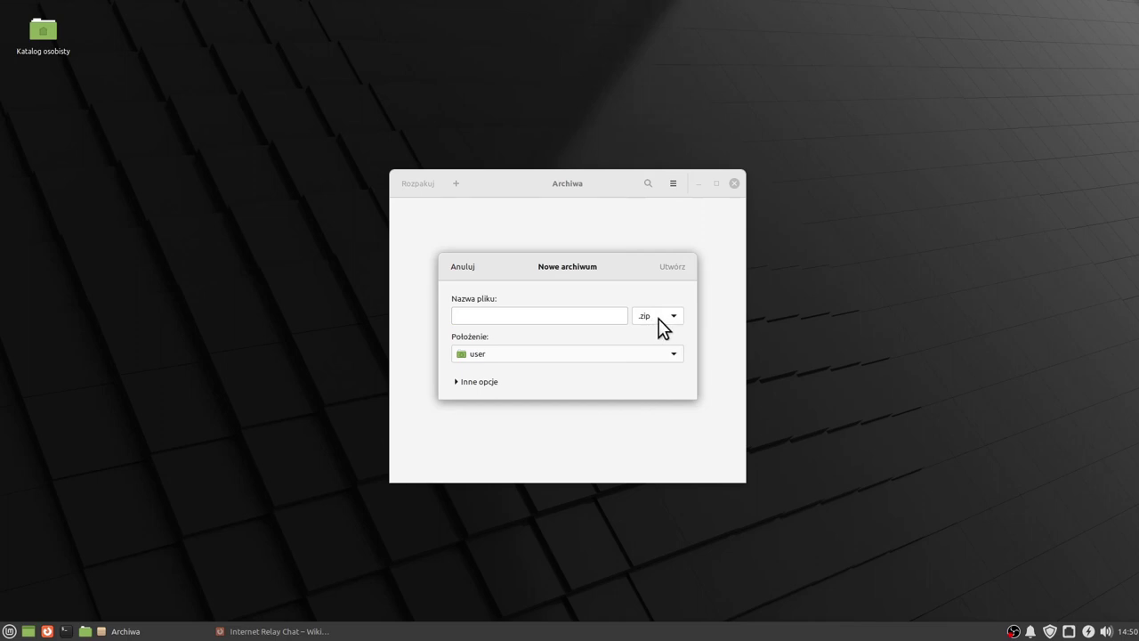
pyautogui.click(672, 317)
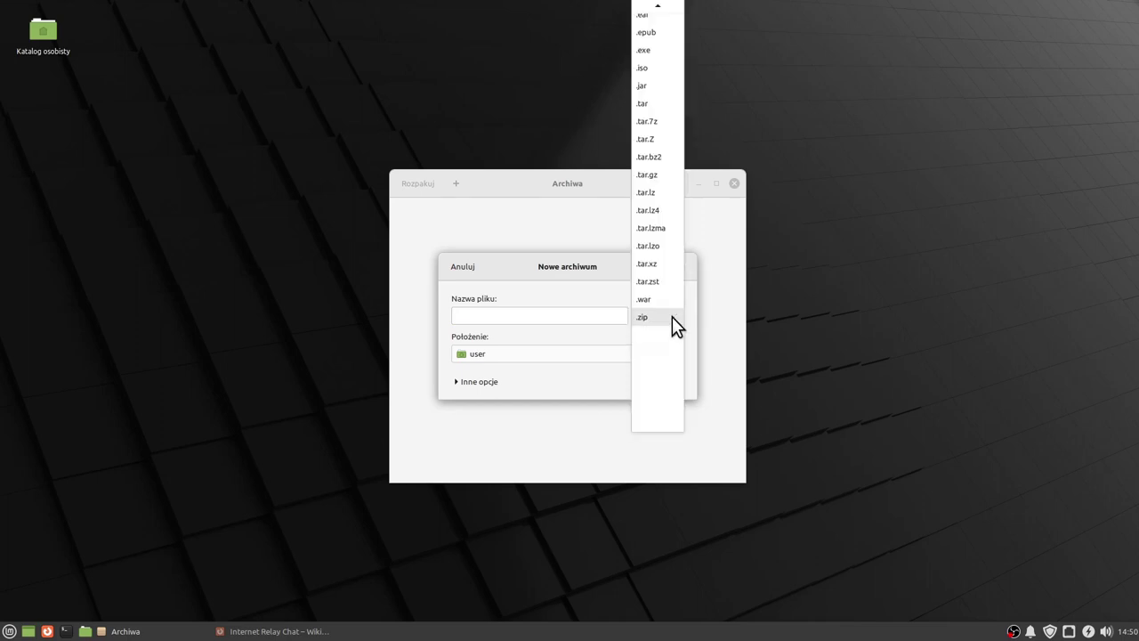
pyautogui.scroll(6, 664, 318)
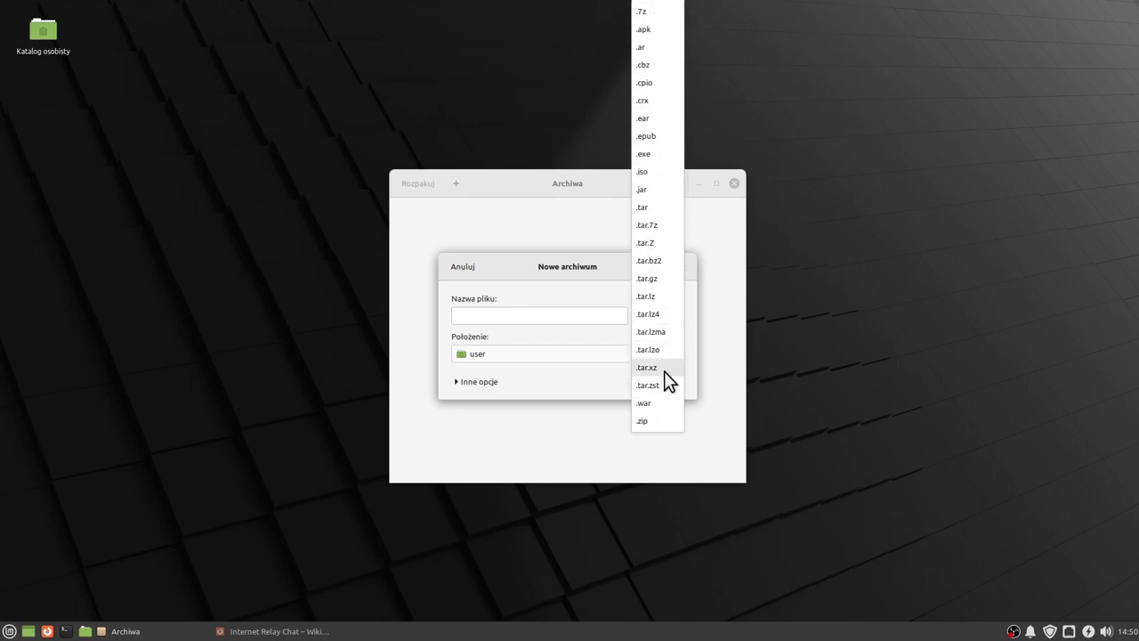
pyautogui.press('Escape')
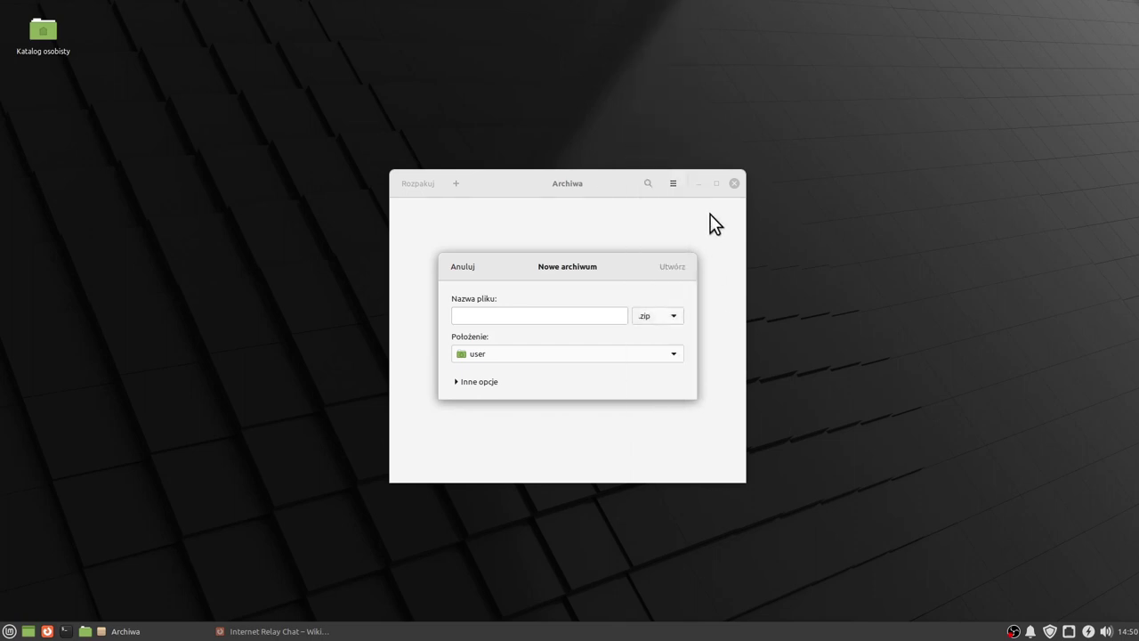
pyautogui.press('Escape')
pyautogui.press('super')
pyautogui.click(138, 393)
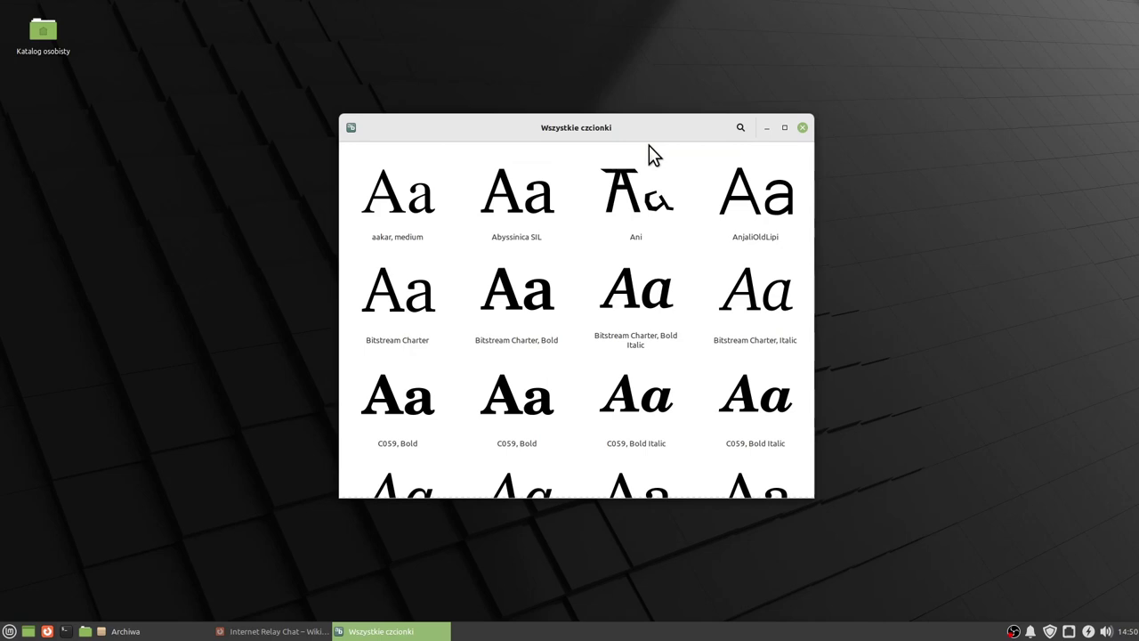
# Scroll the Czcionki font grid, then open Dyski and select the 16 GB Drive.
pyautogui.scroll(-3, 649, 147)
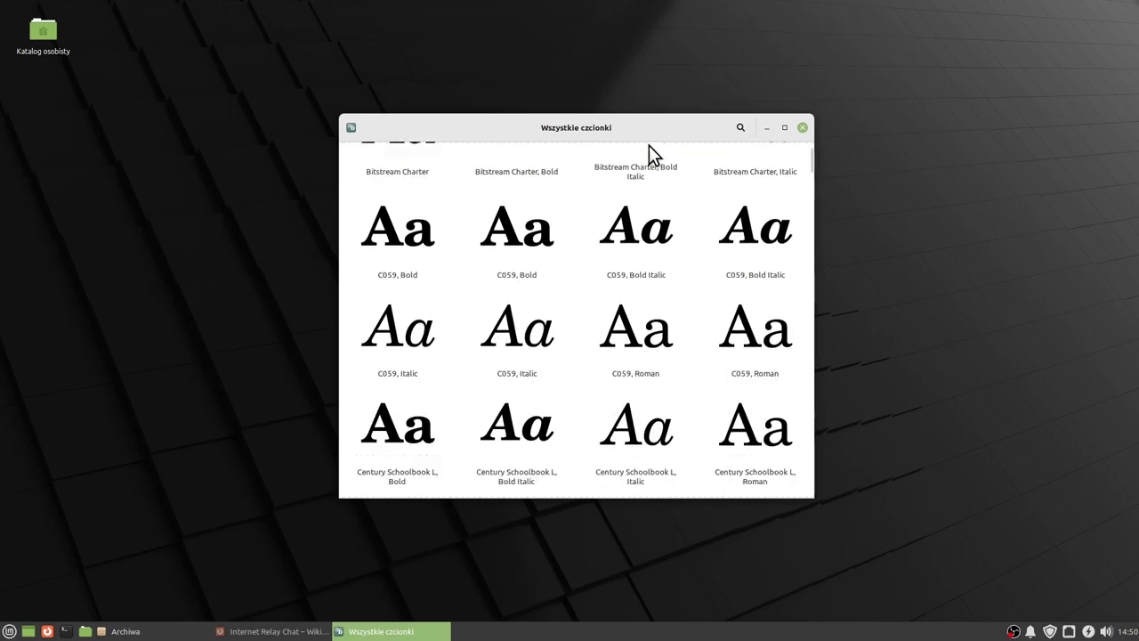
pyautogui.scroll(-10, 649, 147)
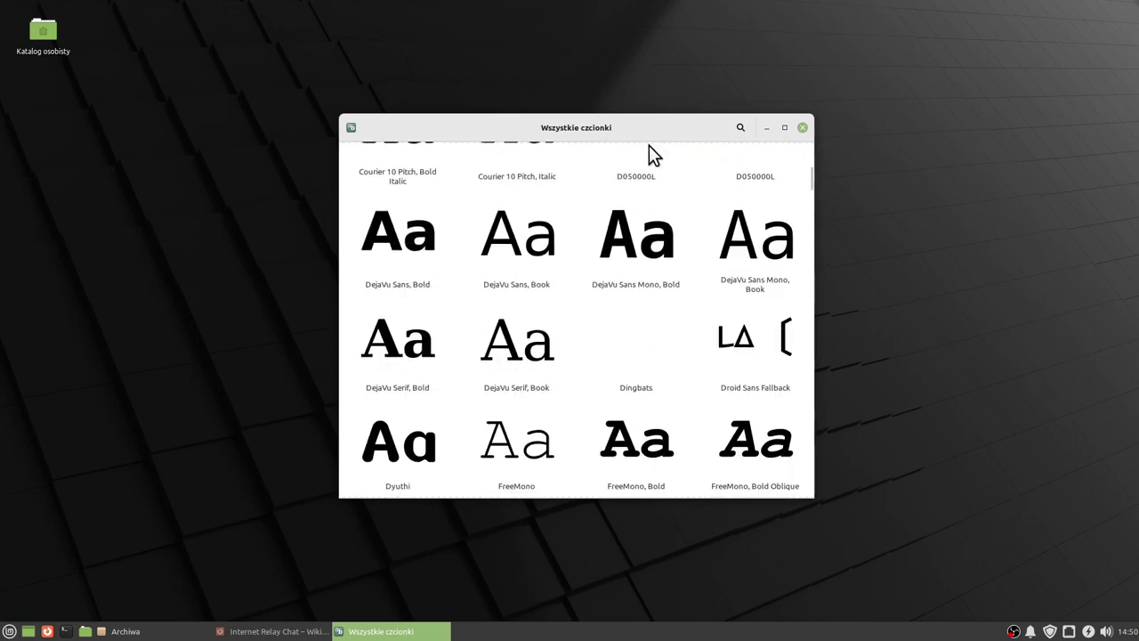
pyautogui.press('super')
pyautogui.moveTo(76, 436)
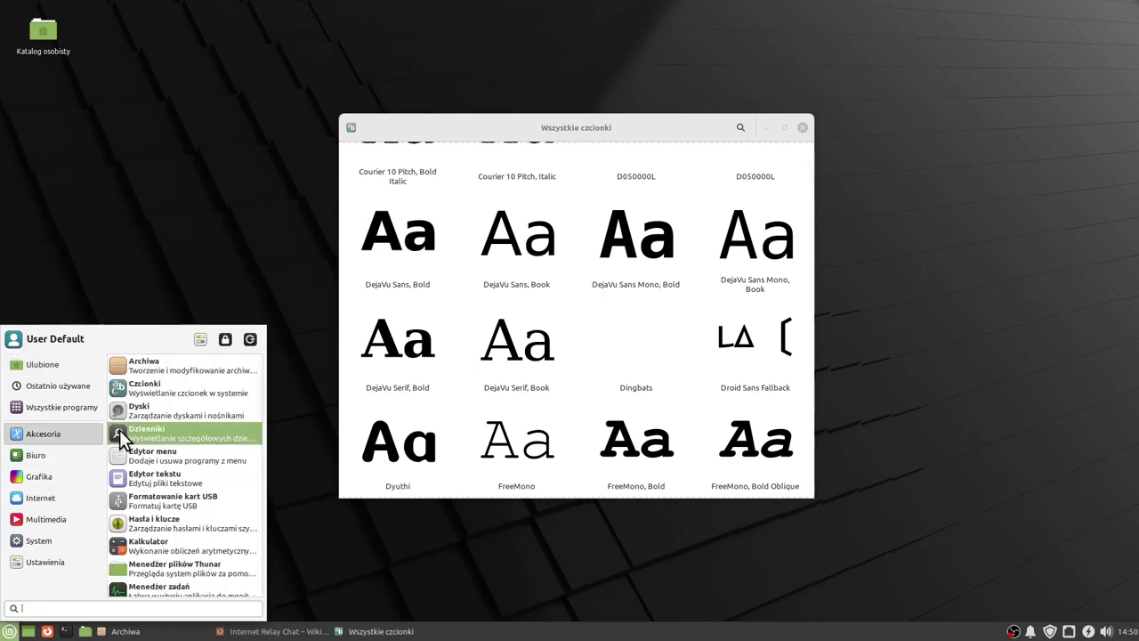
pyautogui.click(137, 410)
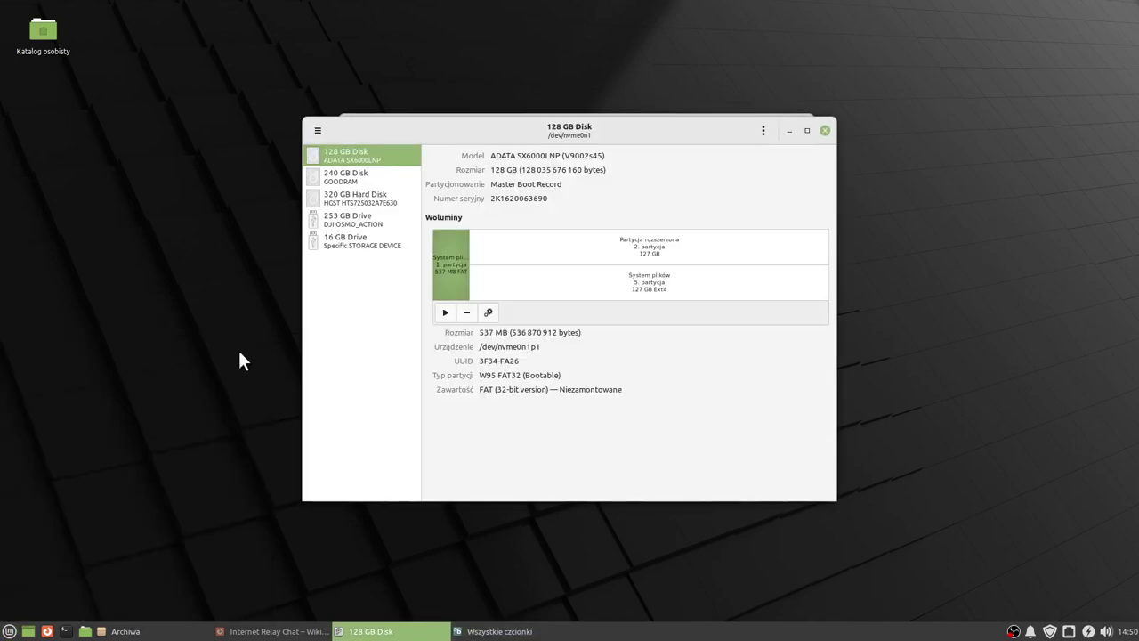
pyautogui.click(349, 242)
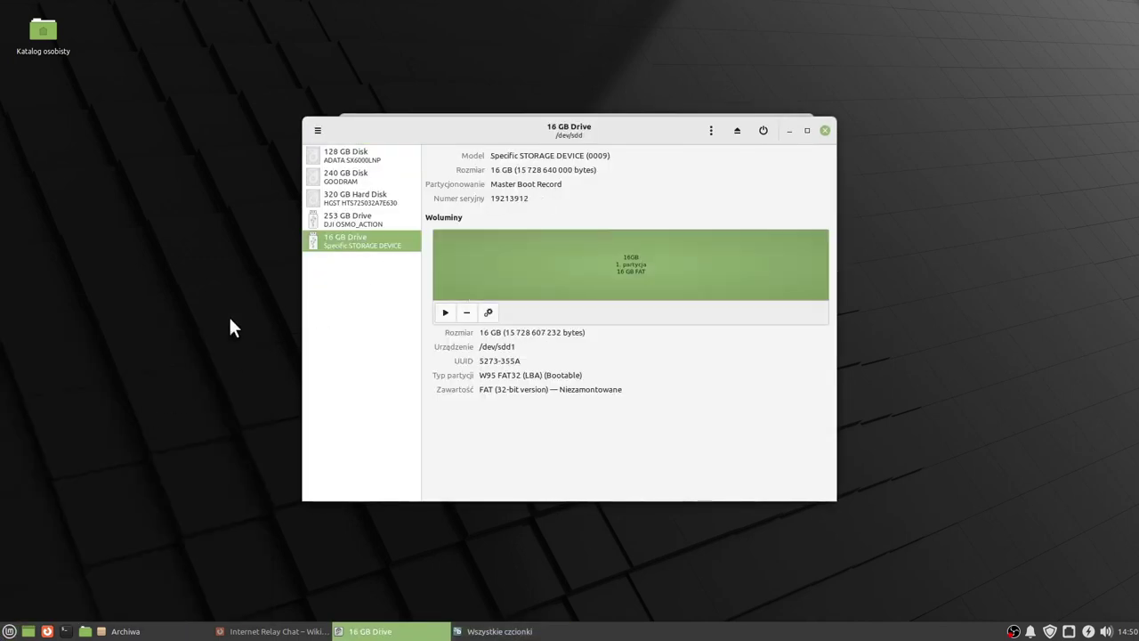
# Launch the Dzienniki log viewer and centre it over the Disks window.
pyautogui.press('super')
pyautogui.moveTo(58, 430)
pyautogui.click(117, 434)
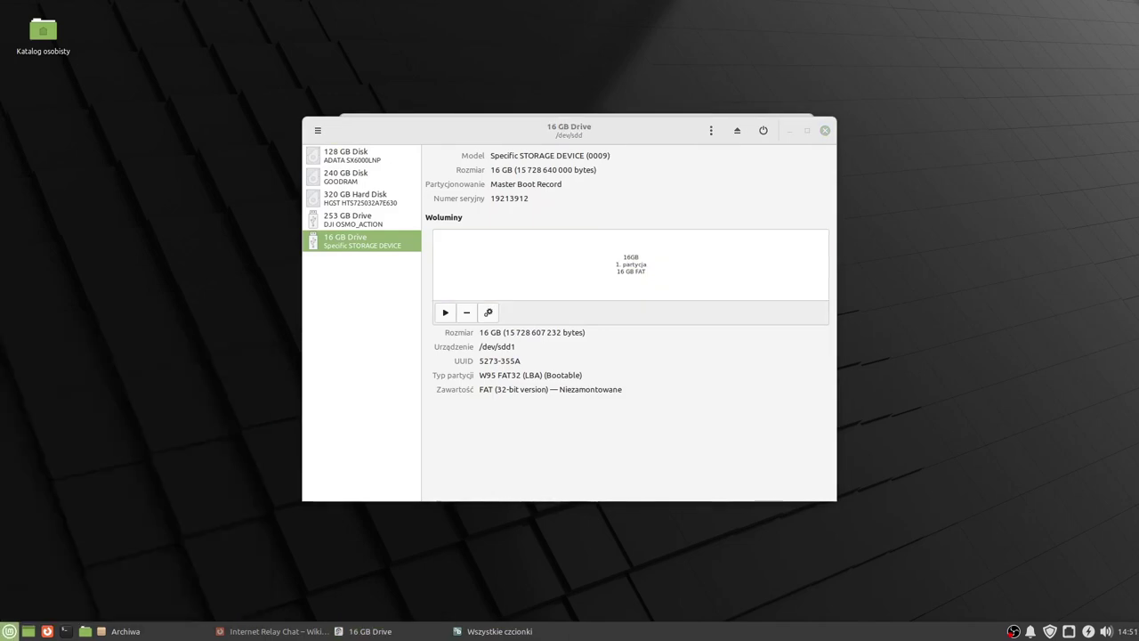
pyautogui.moveTo(299, 16); pyautogui.dragTo(627, 162)
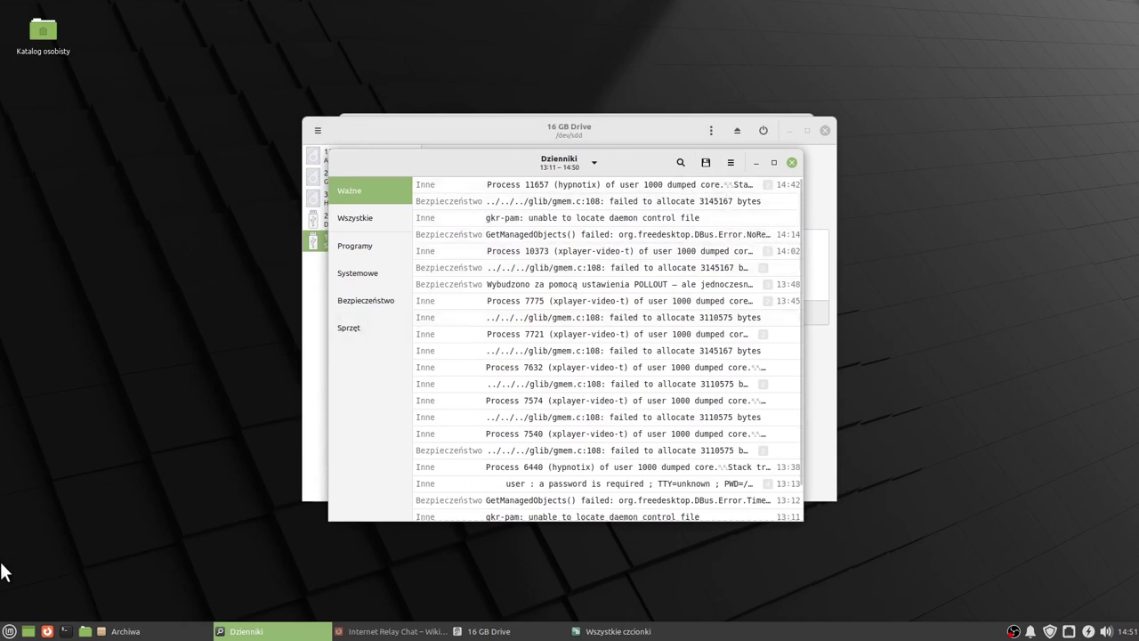
pyautogui.click(7, 631)
# Launch the MenuLibre menu editor and browse the Cinnamon menu categories.
pyautogui.moveTo(55, 435)
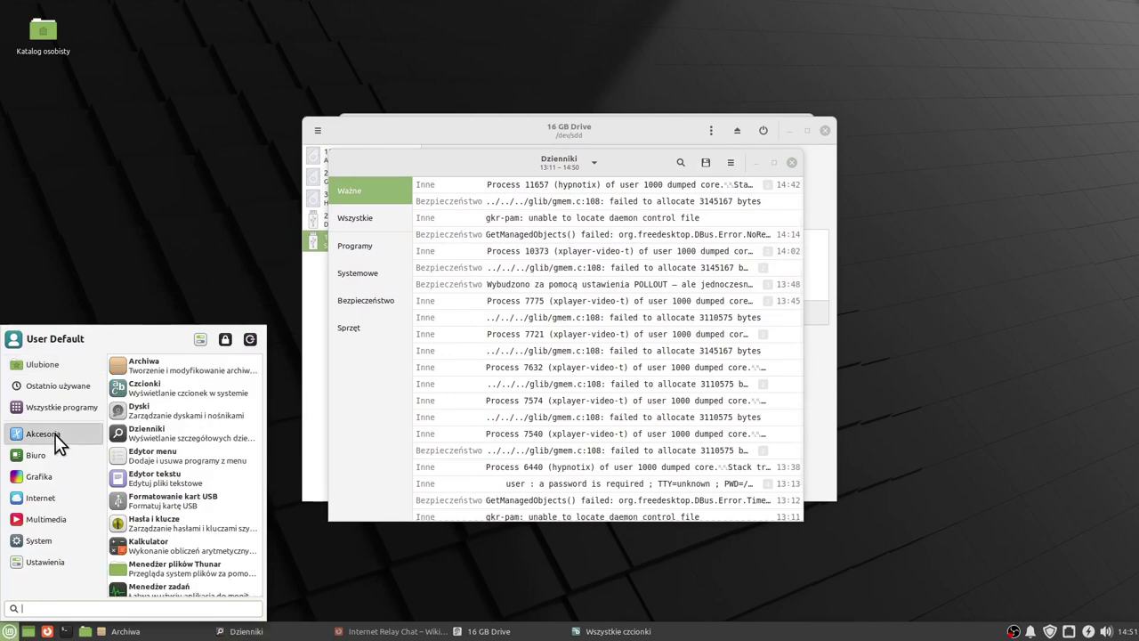
pyautogui.click(173, 454)
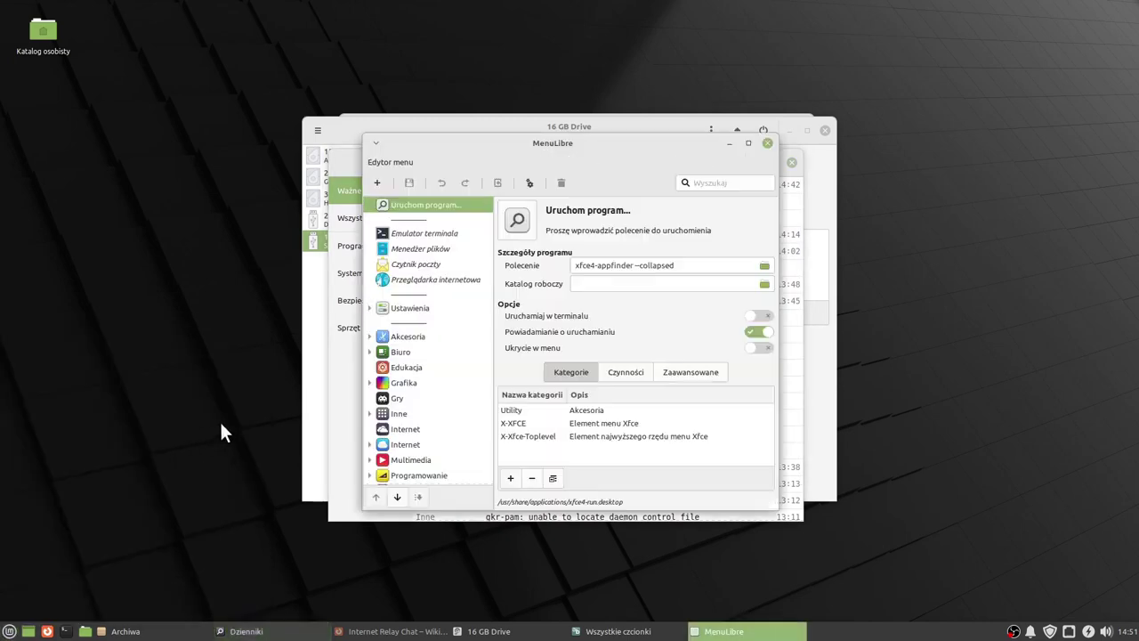
pyautogui.click(9, 631)
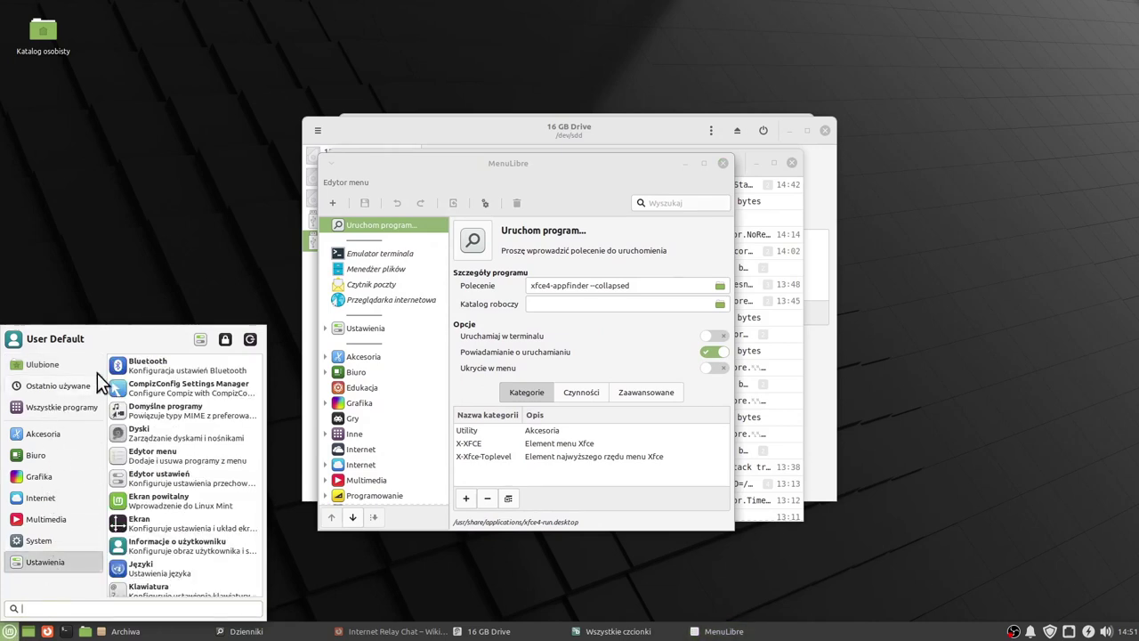
pyautogui.moveTo(37, 477)
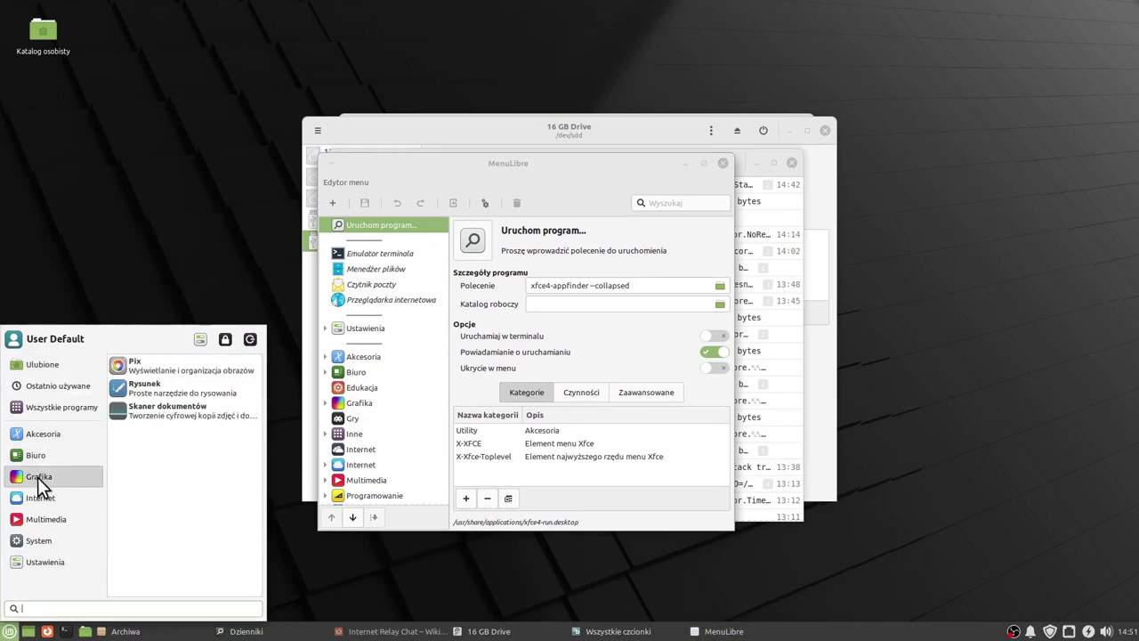
pyautogui.moveTo(41, 519)
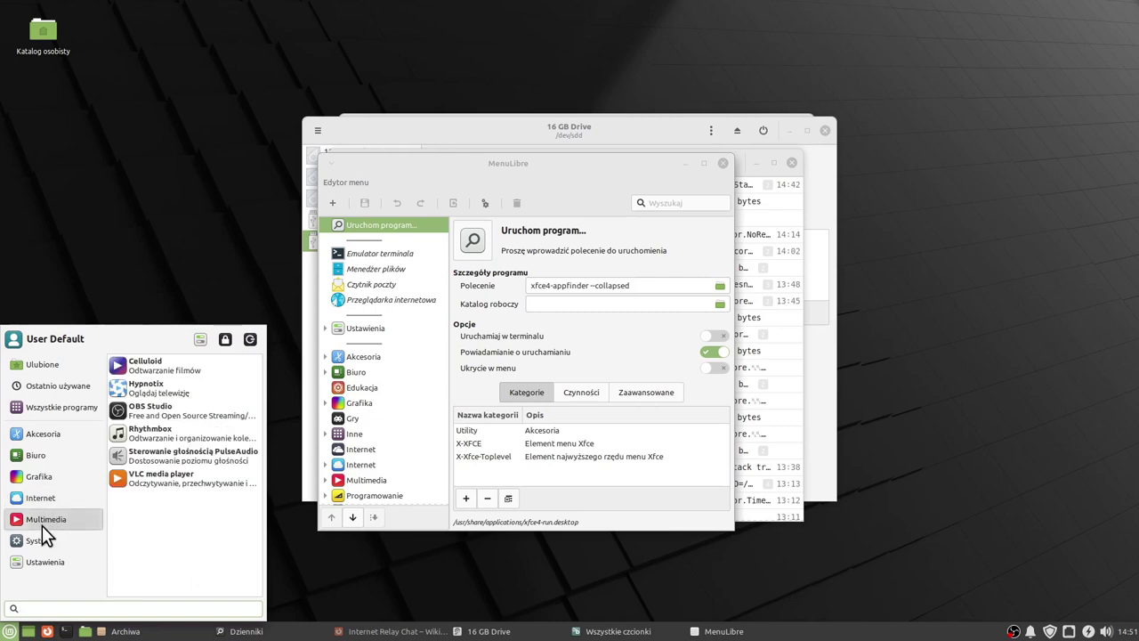
pyautogui.moveTo(40, 539)
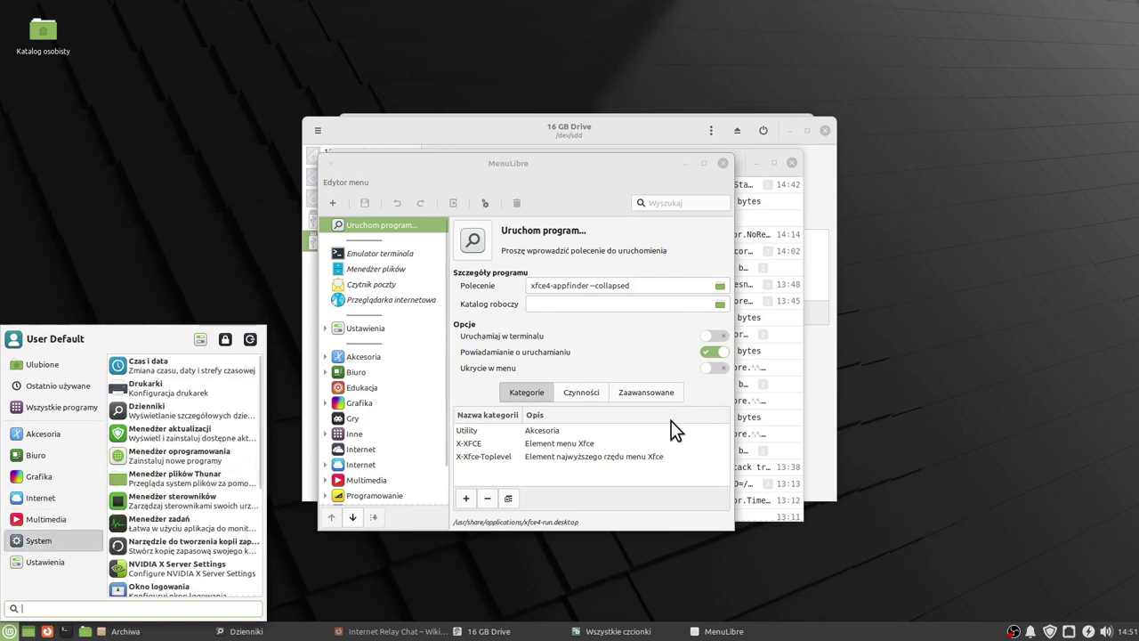
pyautogui.click(677, 507)
# Open Edytor tekstu from the Akcesoria menu.
pyautogui.press('super')
pyautogui.moveTo(43, 433)
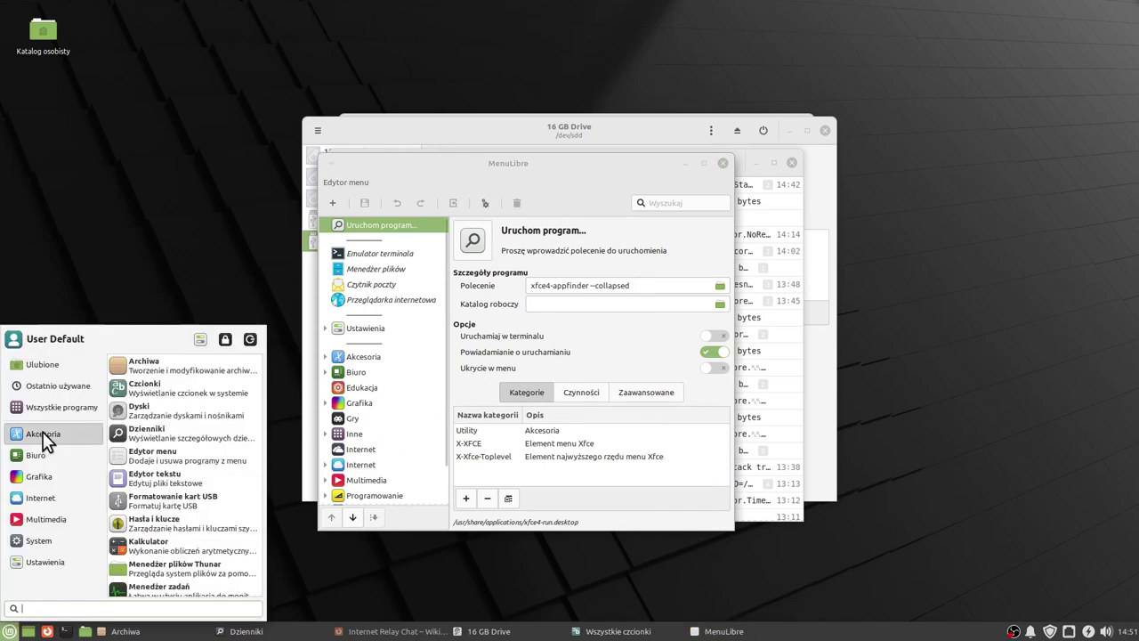
pyautogui.click(173, 472)
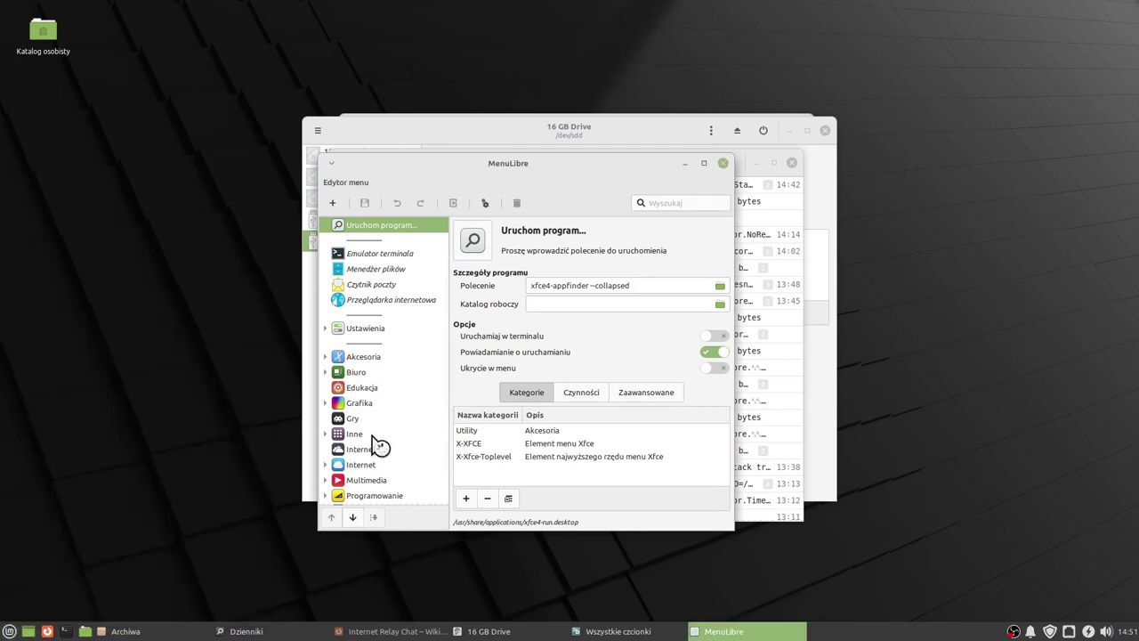
# Type 'sdfgsdfgsdf', then set the USB formatter's target to the 16GB Specific STORAGE DEVICE.
pyautogui.write('sdfgsdfgs')
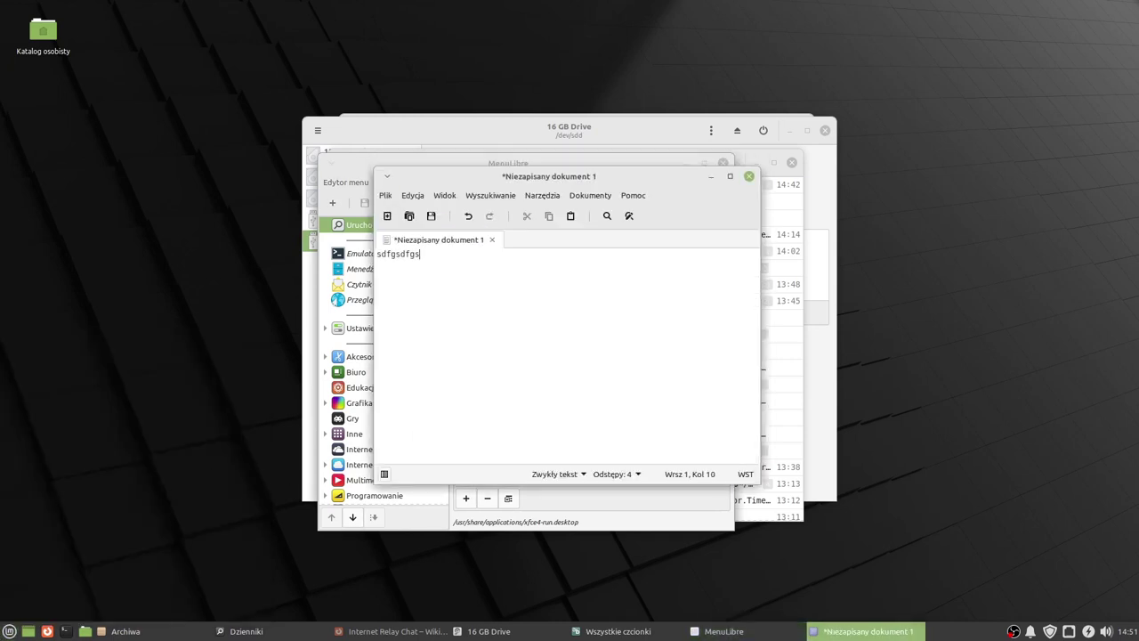
pyautogui.write('df')
pyautogui.press('super')
pyautogui.moveTo(47, 434)
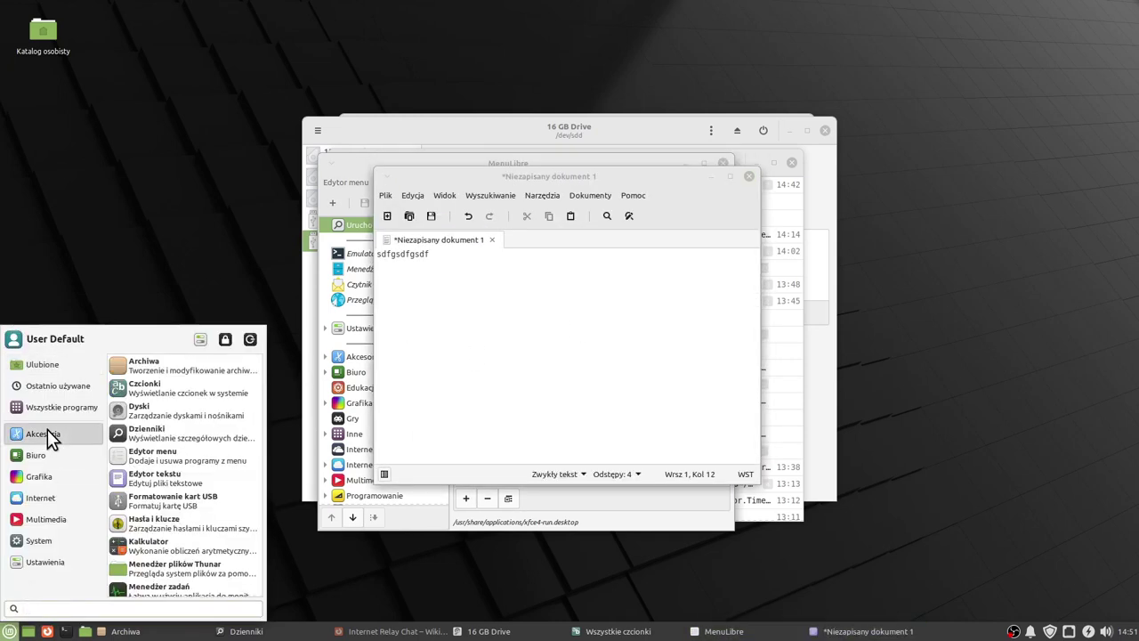
pyautogui.press('Escape')
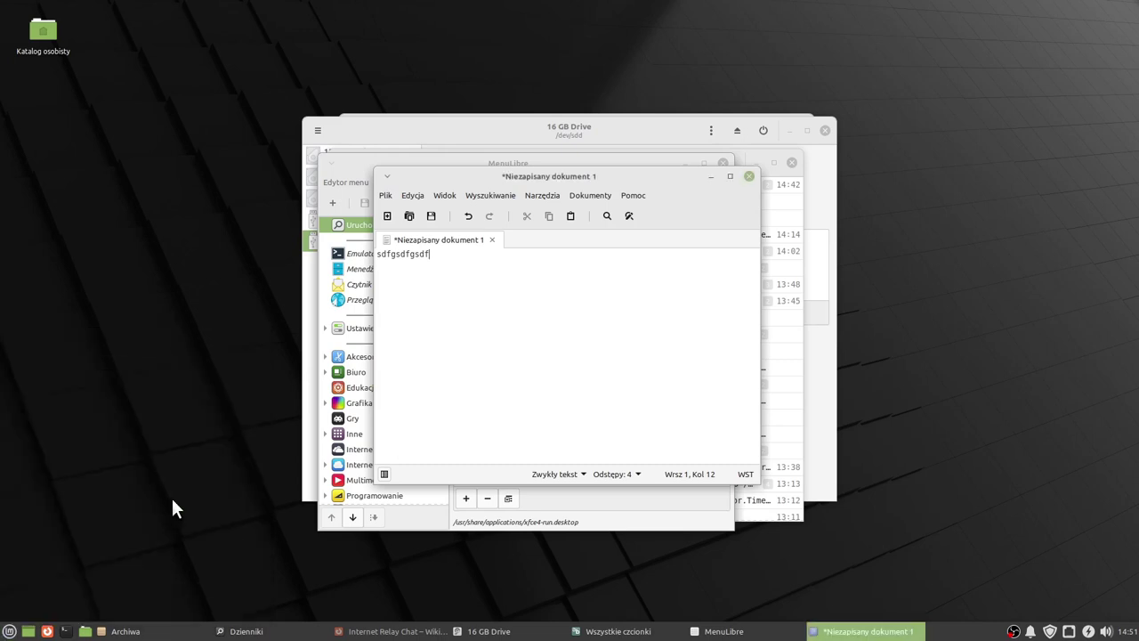
pyautogui.click(634, 297)
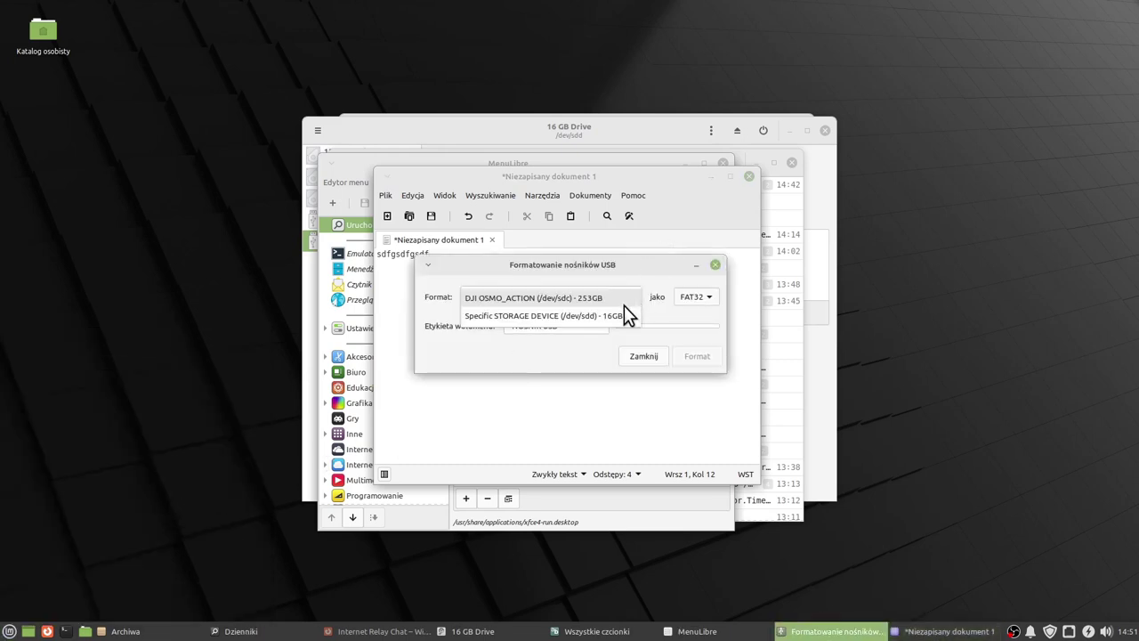
pyautogui.click(619, 314)
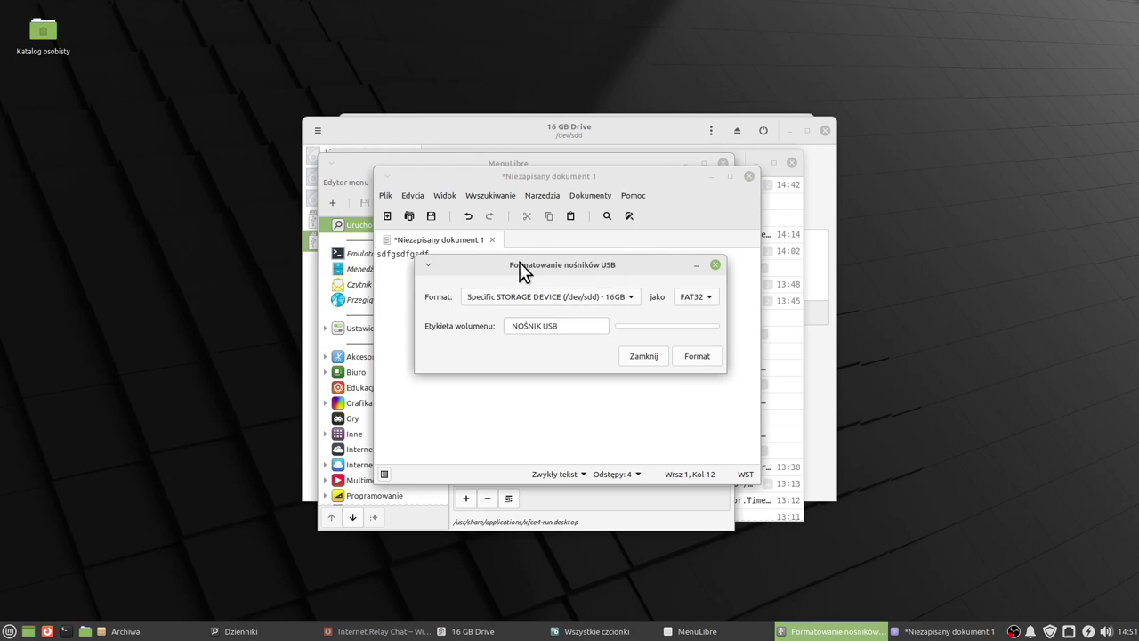
# Launch Hasła i klucze (Seahorse) and move its window down and right.
pyautogui.click(8, 631)
pyautogui.moveTo(73, 426)
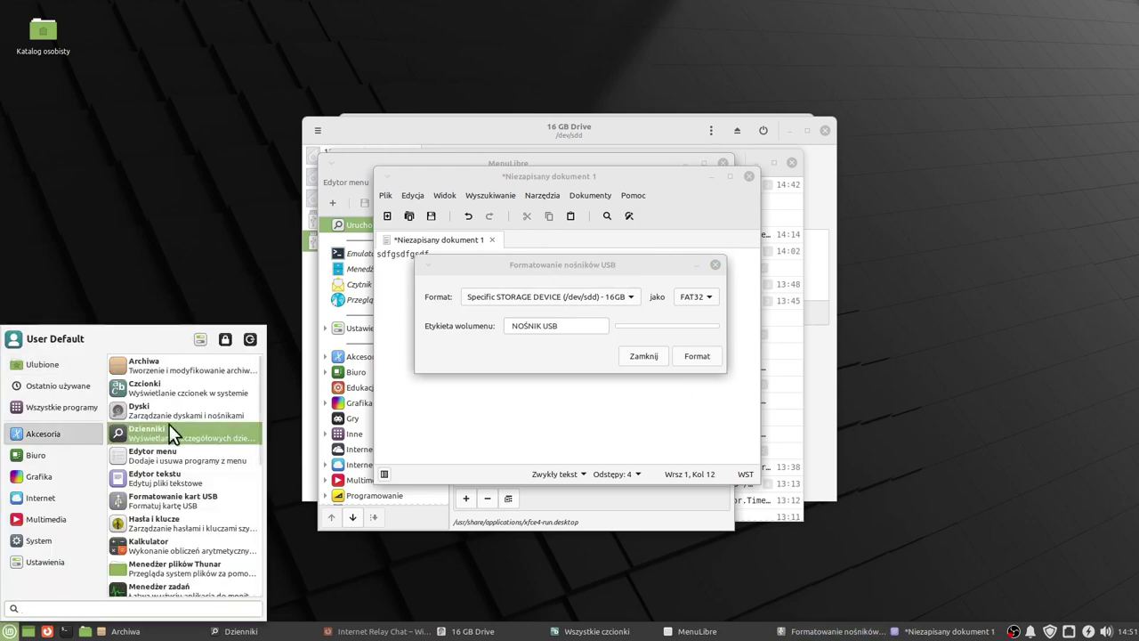
pyautogui.click(169, 523)
pyautogui.moveTo(548, 169); pyautogui.dragTo(615, 206)
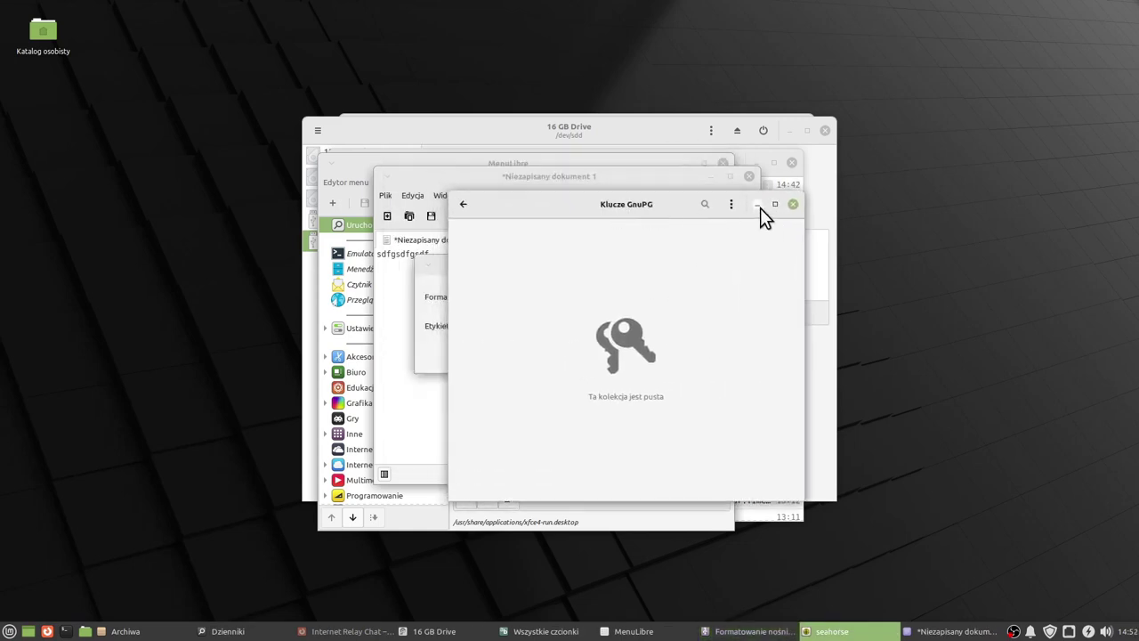
pyautogui.press('super')
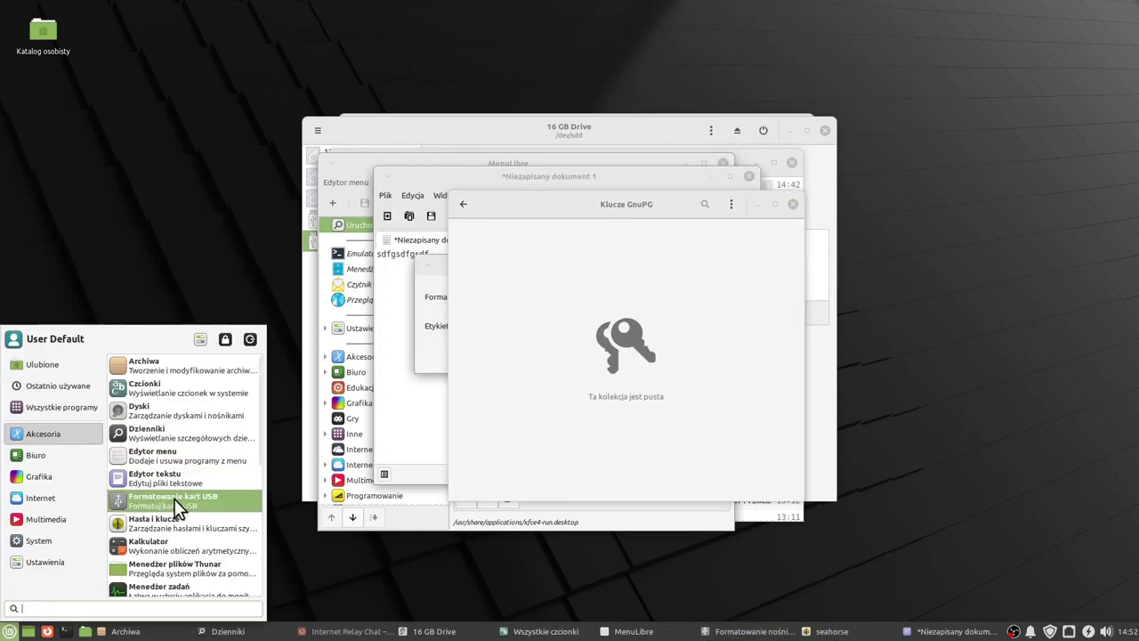
# Launch Kalkulator and switch it to Podstawowy, then Zaawansowany mode.
pyautogui.click(178, 504)
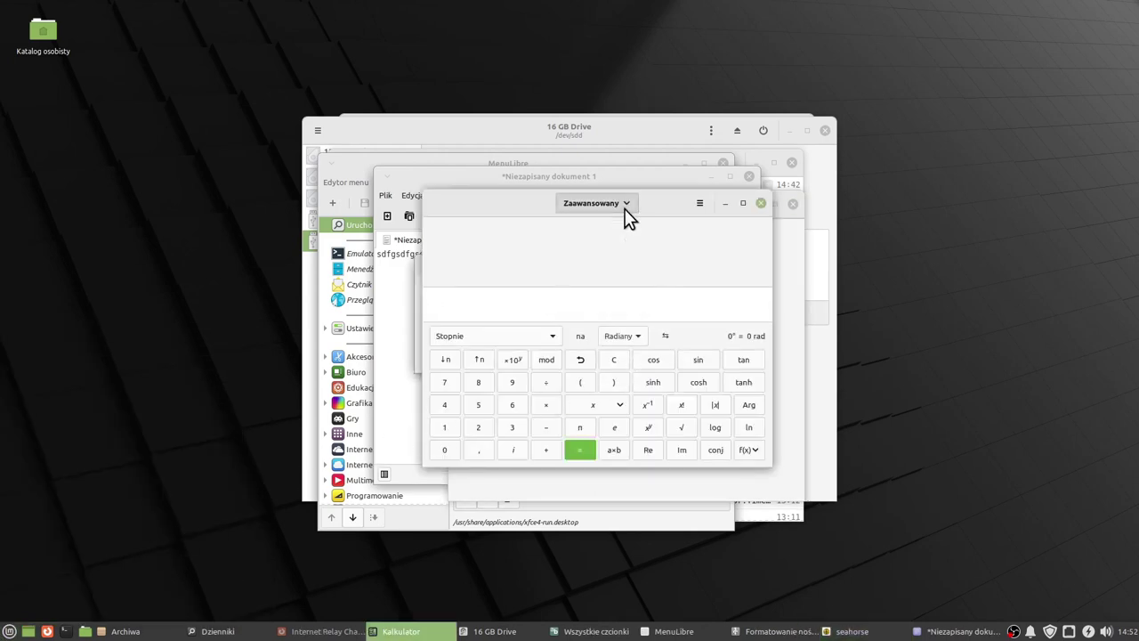
pyautogui.click(627, 206)
pyautogui.click(600, 235)
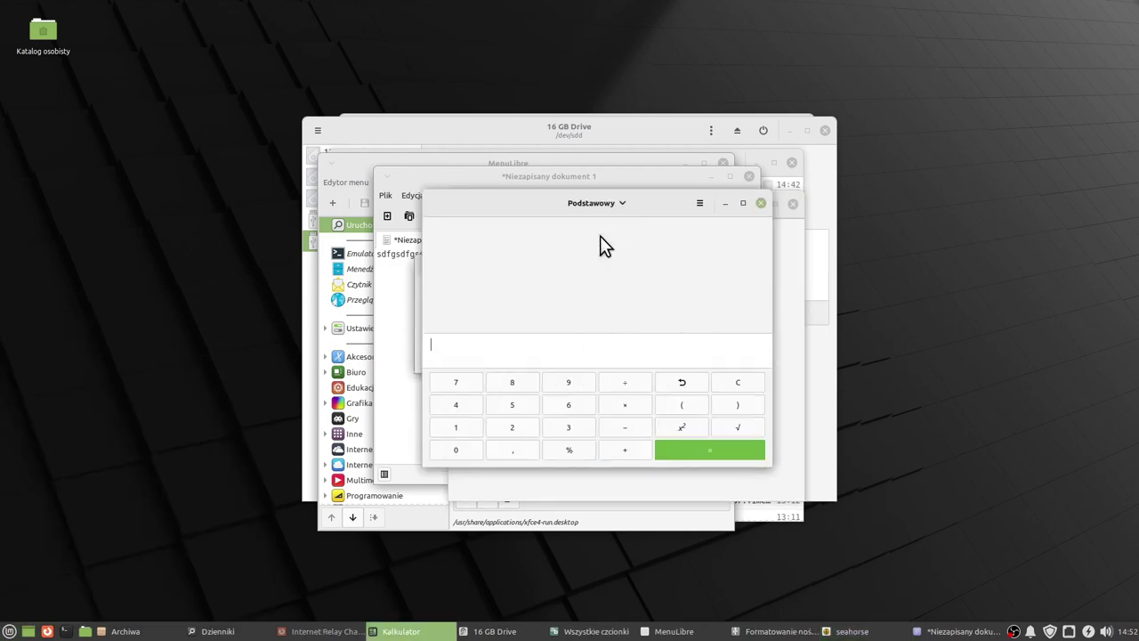
pyautogui.click(615, 203)
pyautogui.click(611, 253)
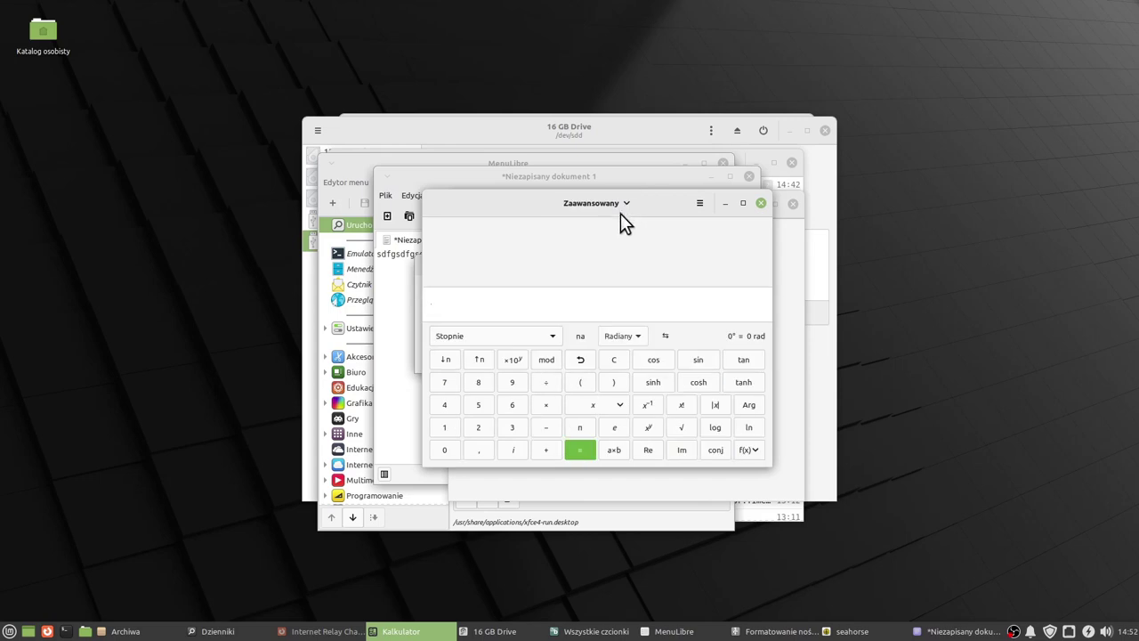
# Switch the calculator to Finansowy, then Programistyczny mode, and launch Thunar.
pyautogui.click(620, 206)
pyautogui.click(615, 265)
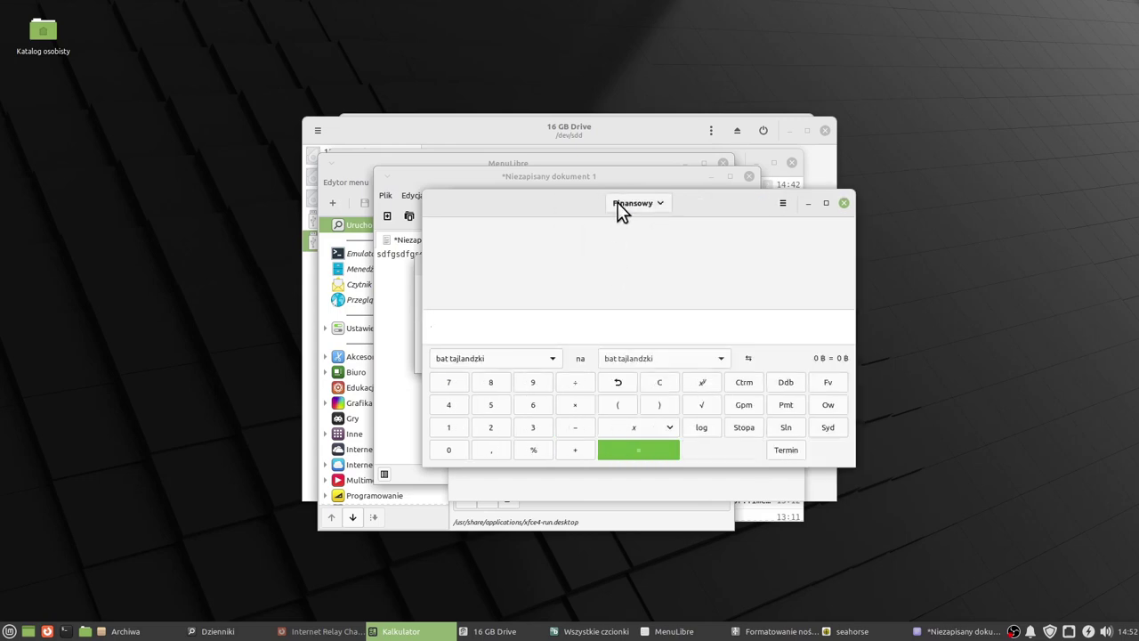
pyautogui.click(618, 203)
pyautogui.click(642, 276)
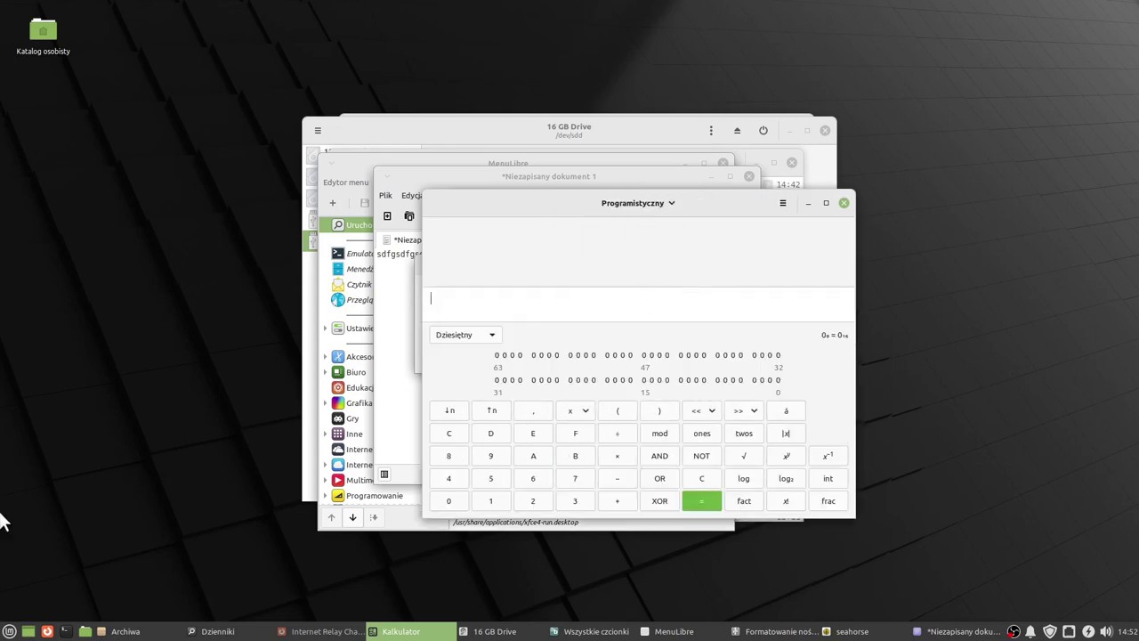
pyautogui.click(9, 631)
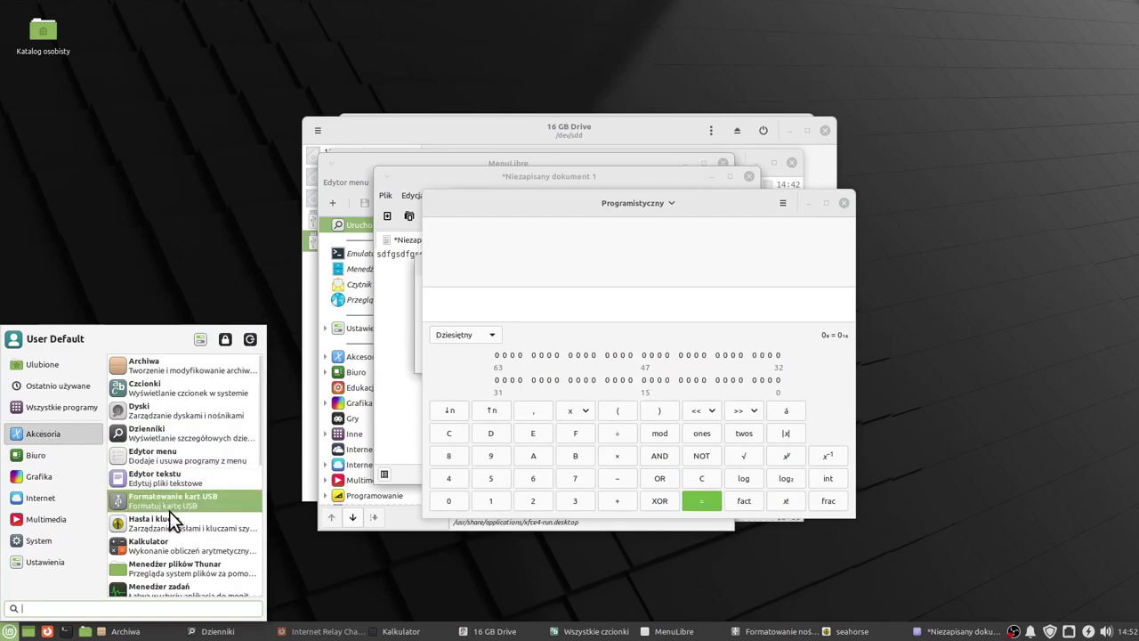
pyautogui.click(165, 571)
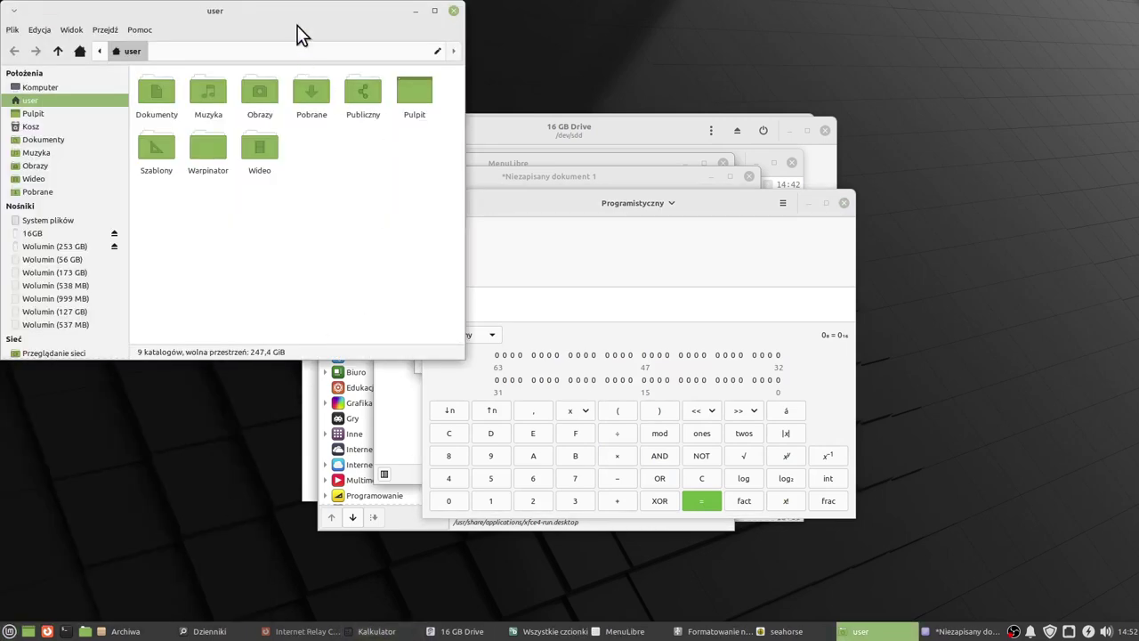
# Centre the Thunar window and open a second Katalog osobisty window beside it.
pyautogui.moveTo(286, 11); pyautogui.dragTo(535, 134)
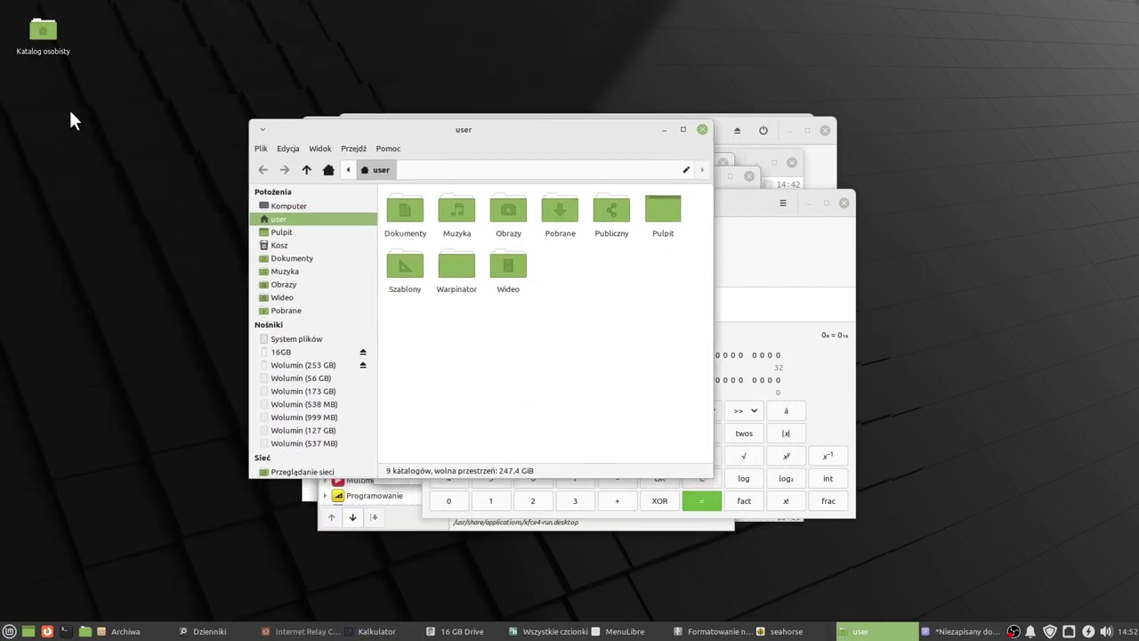
pyautogui.doubleClick(44, 34)
pyautogui.moveTo(1043, 25); pyautogui.dragTo(685, 94)
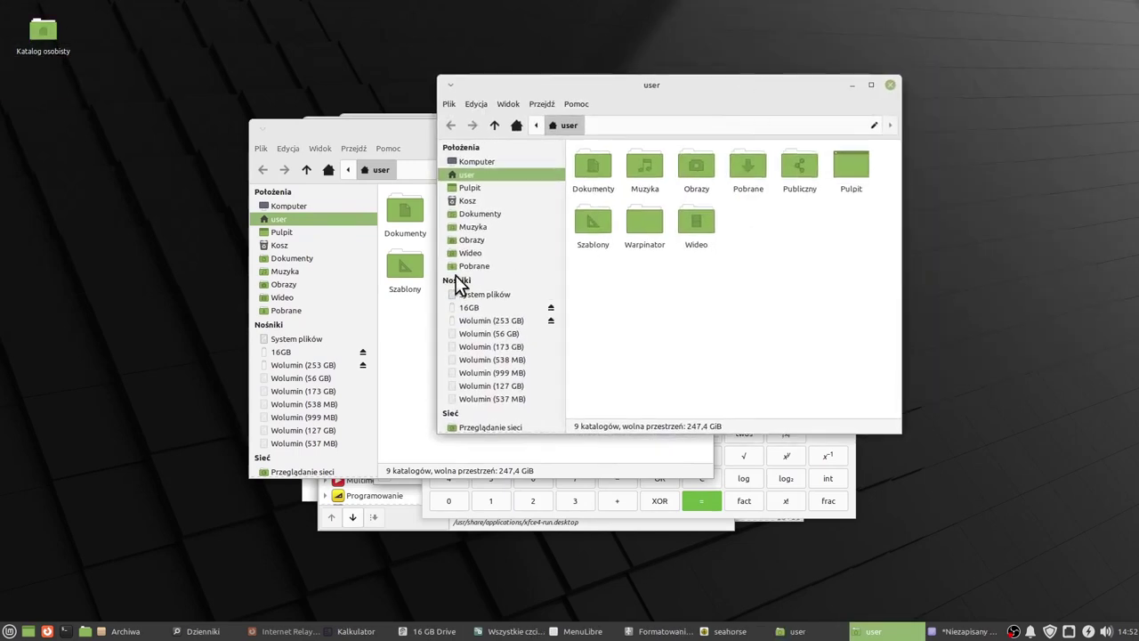
# Launch Menedżer zadań (Xfce Task Manager) from the Cinnamon menu.
pyautogui.press('super')
pyautogui.scroll(-1, 182, 583)
pyautogui.click(182, 583)
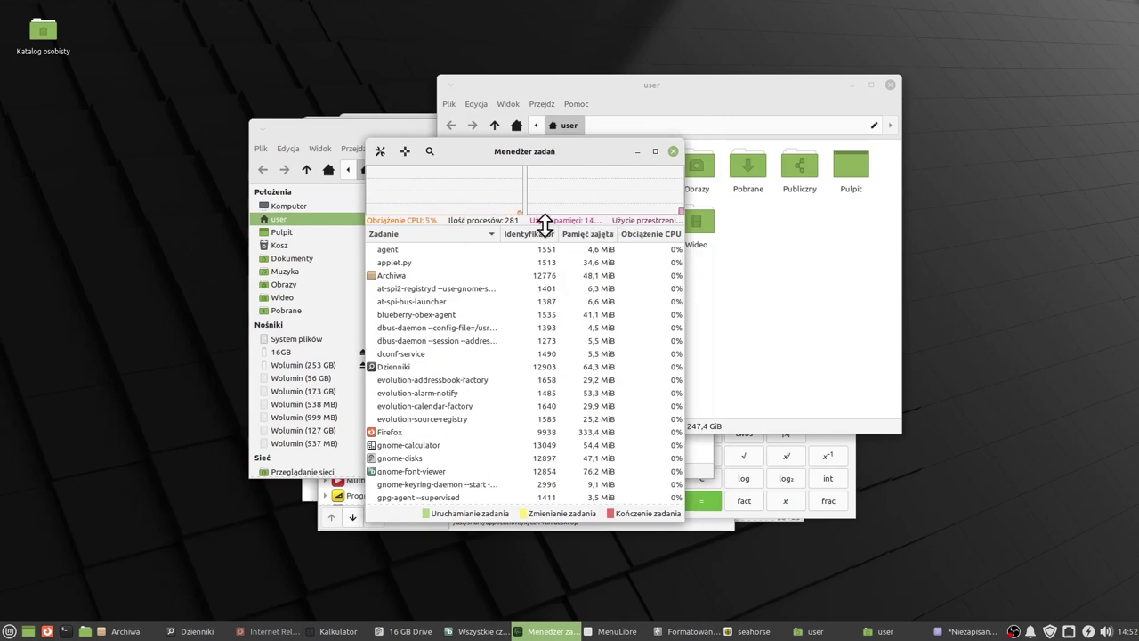
pyautogui.click(9, 631)
# Launch Notatki and place a new sticky note at the top-right of the screen.
pyautogui.moveTo(55, 436)
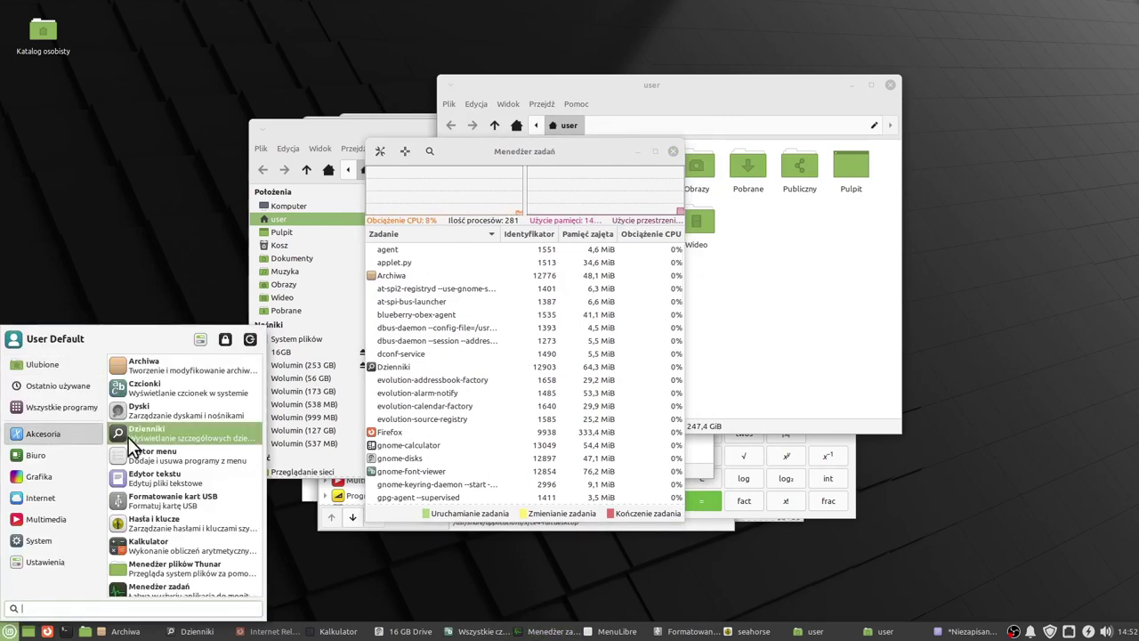
pyautogui.scroll(-3, 193, 475)
pyautogui.click(162, 574)
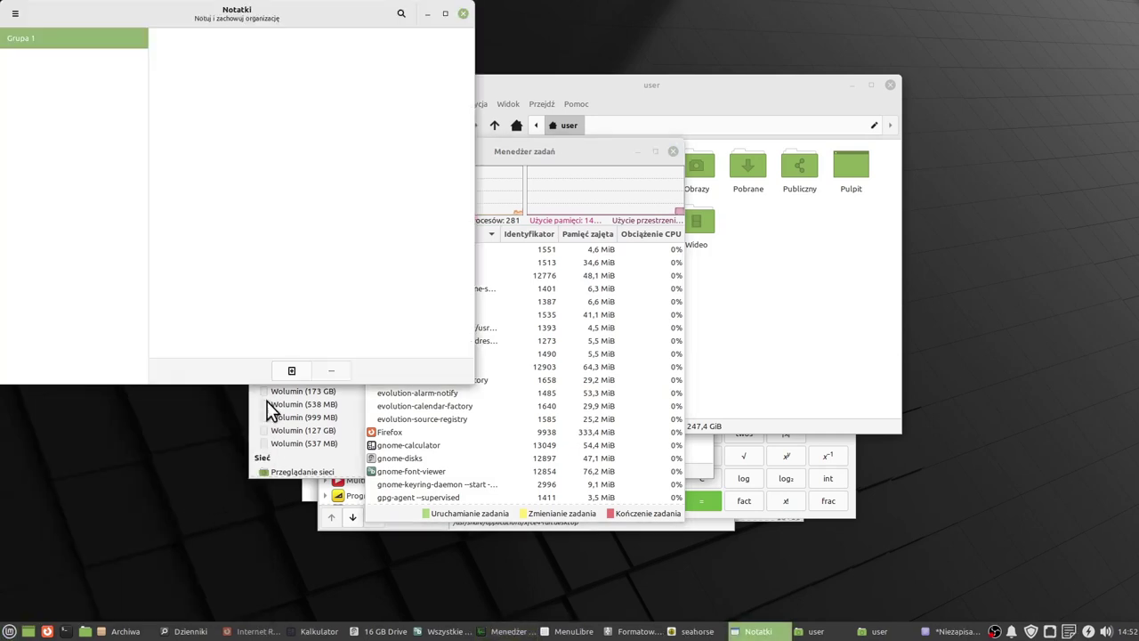
pyautogui.click(506, 492)
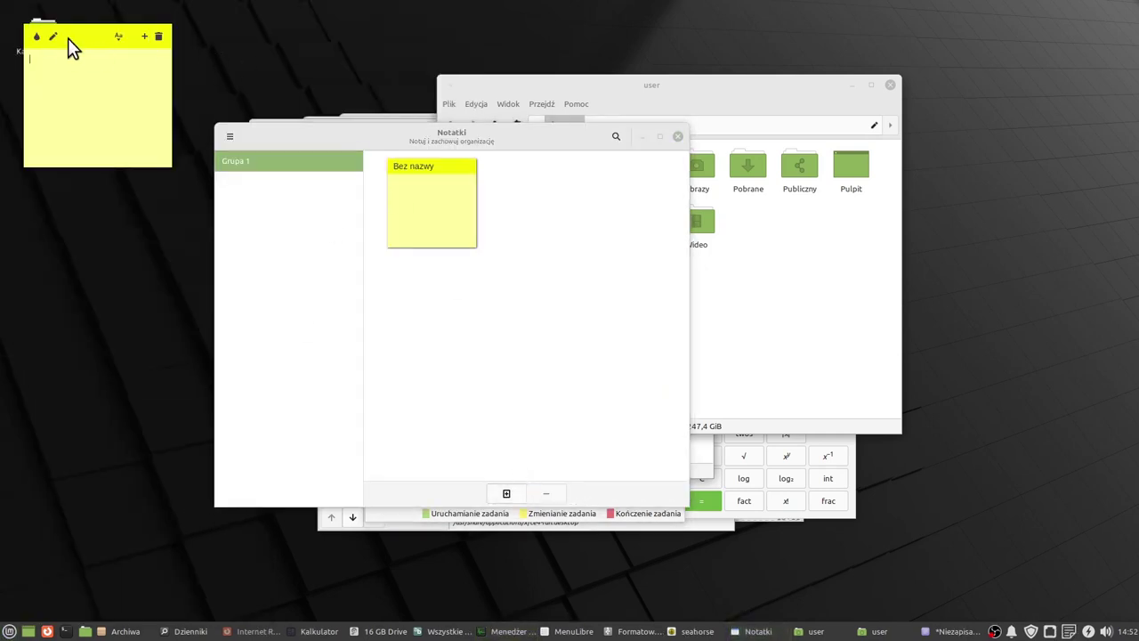
pyautogui.moveTo(67, 37); pyautogui.dragTo(955, 61)
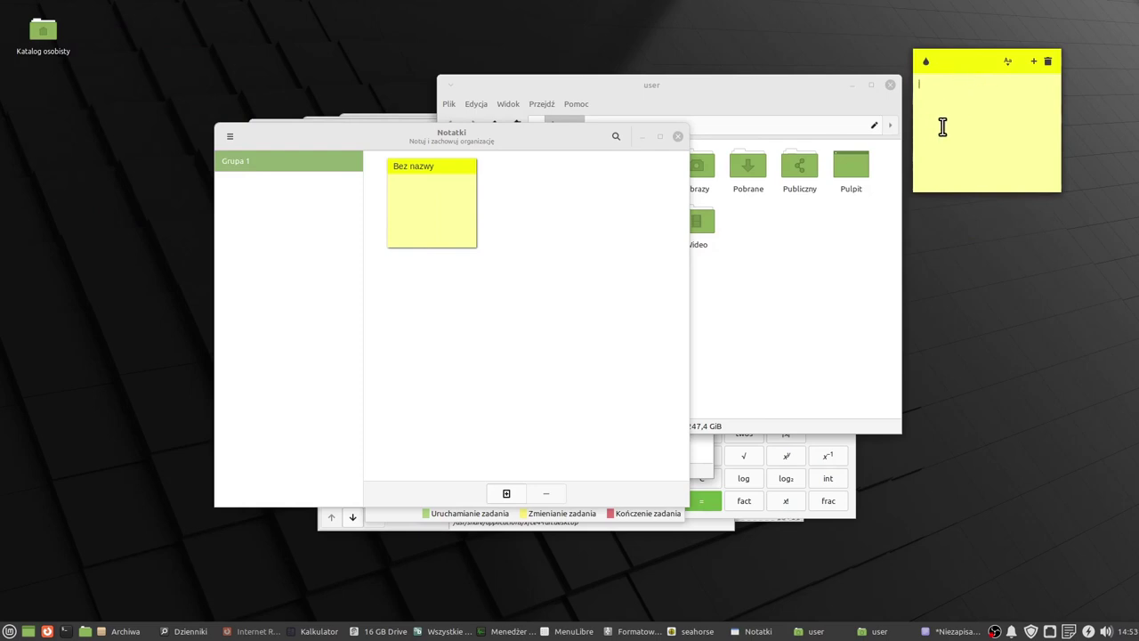
# Write 'notatka' in the sticky note, then delete it with Usuń notatkę.
pyautogui.write('notatka')
pyautogui.press('Return')
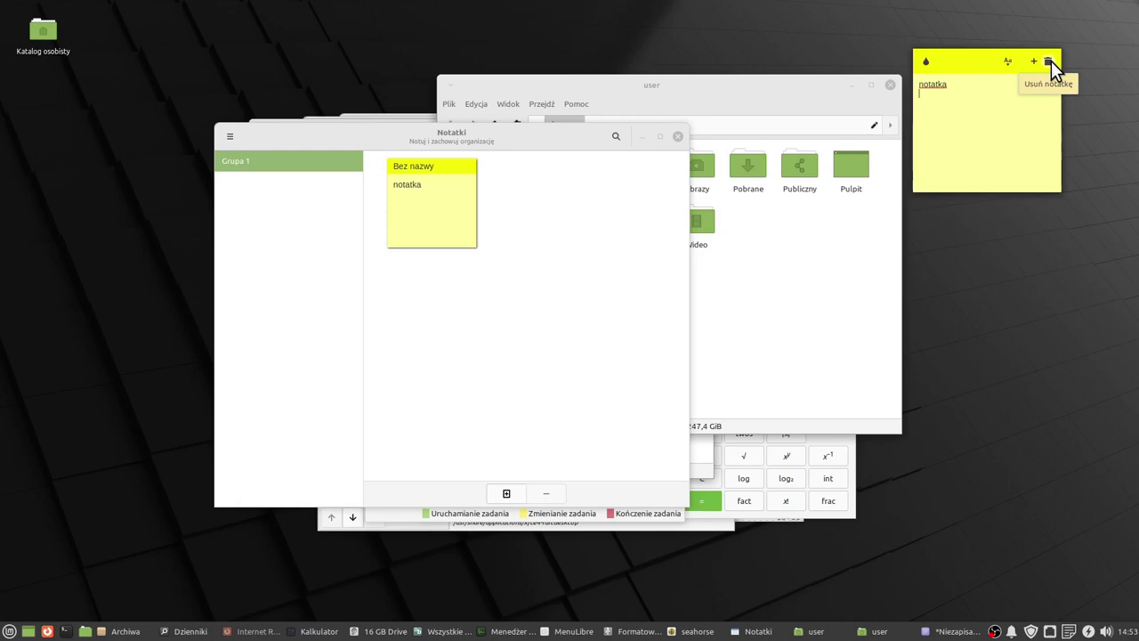
pyautogui.click(1051, 61)
# Launch Onboard from Akcesoria and enlarge the keyboard by dragging its corner.
pyautogui.click(9, 631)
pyautogui.moveTo(55, 434)
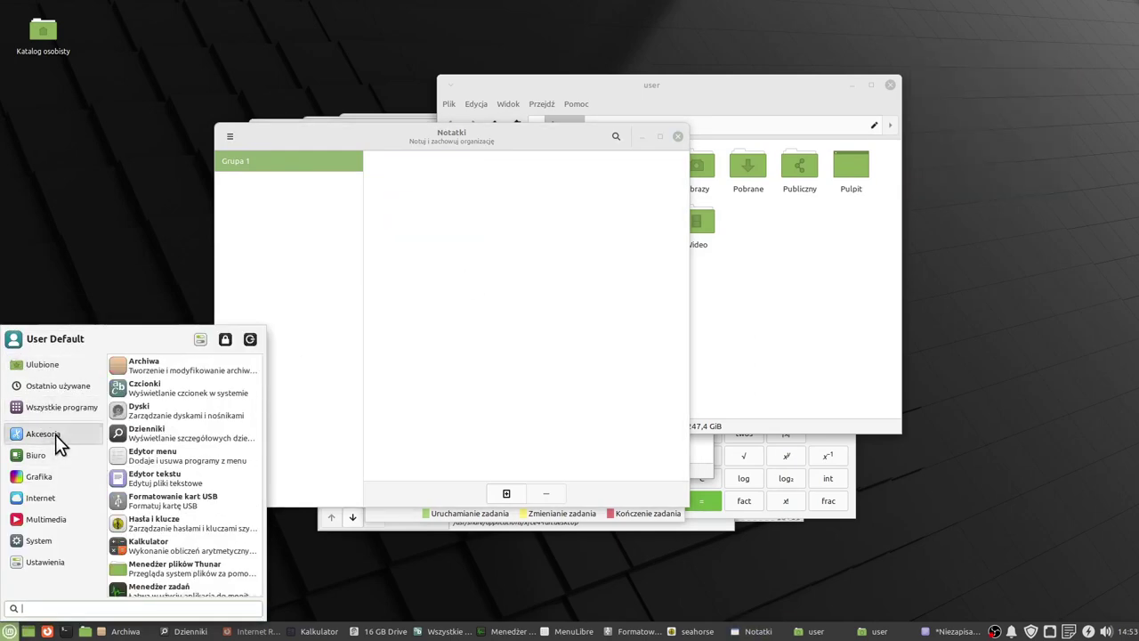
pyautogui.scroll(-2, 204, 468)
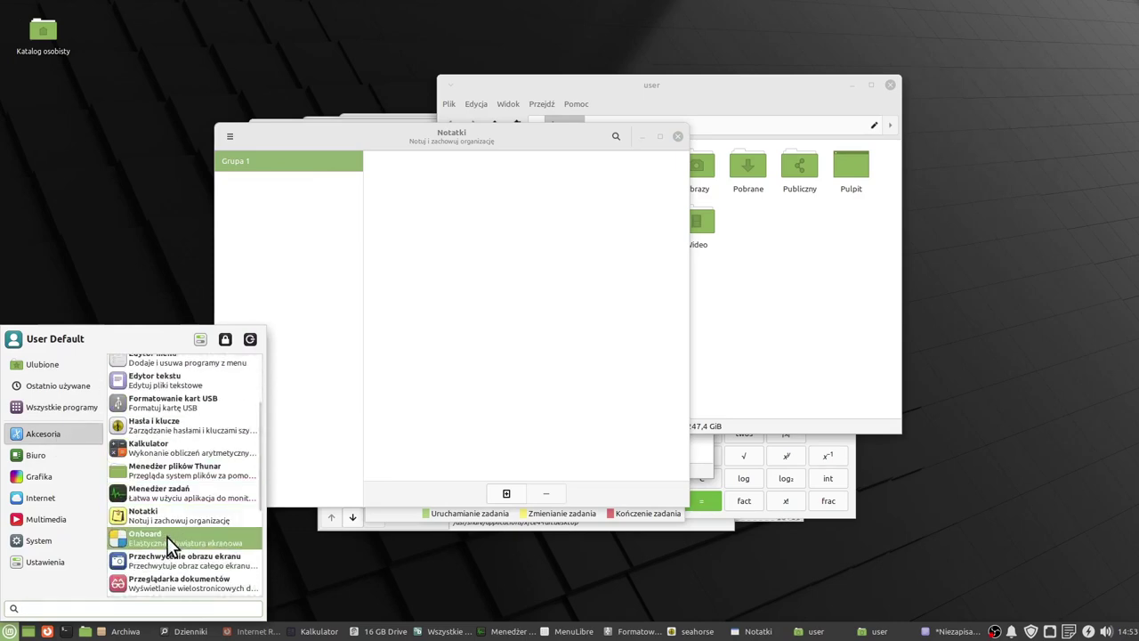
pyautogui.click(167, 538)
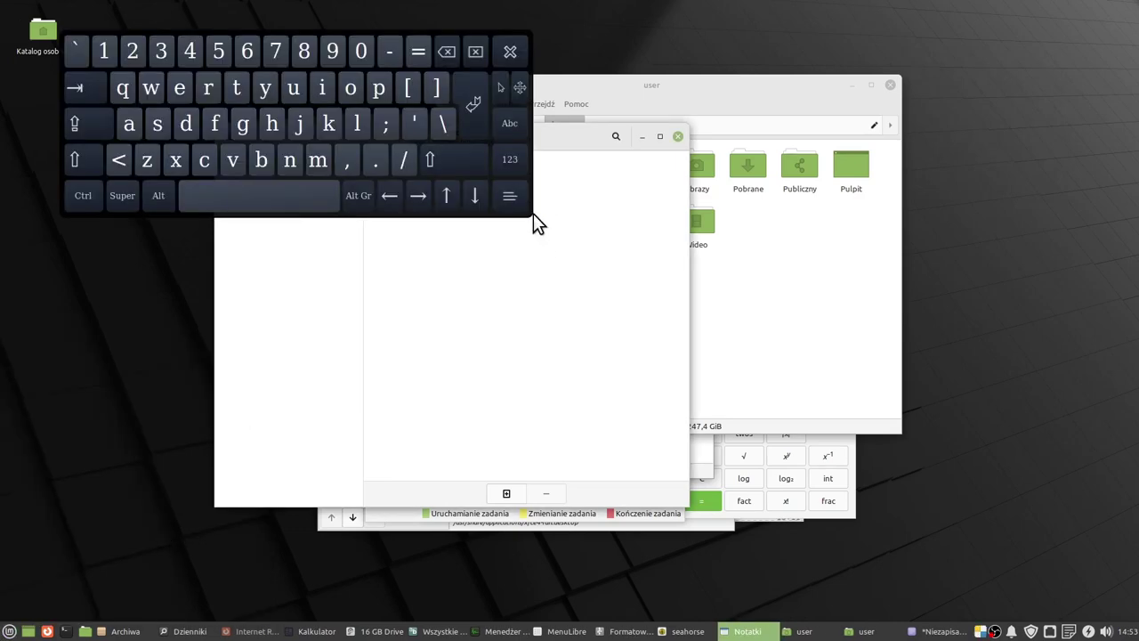
pyautogui.moveTo(528, 216); pyautogui.dragTo(600, 268)
pyautogui.press('super')
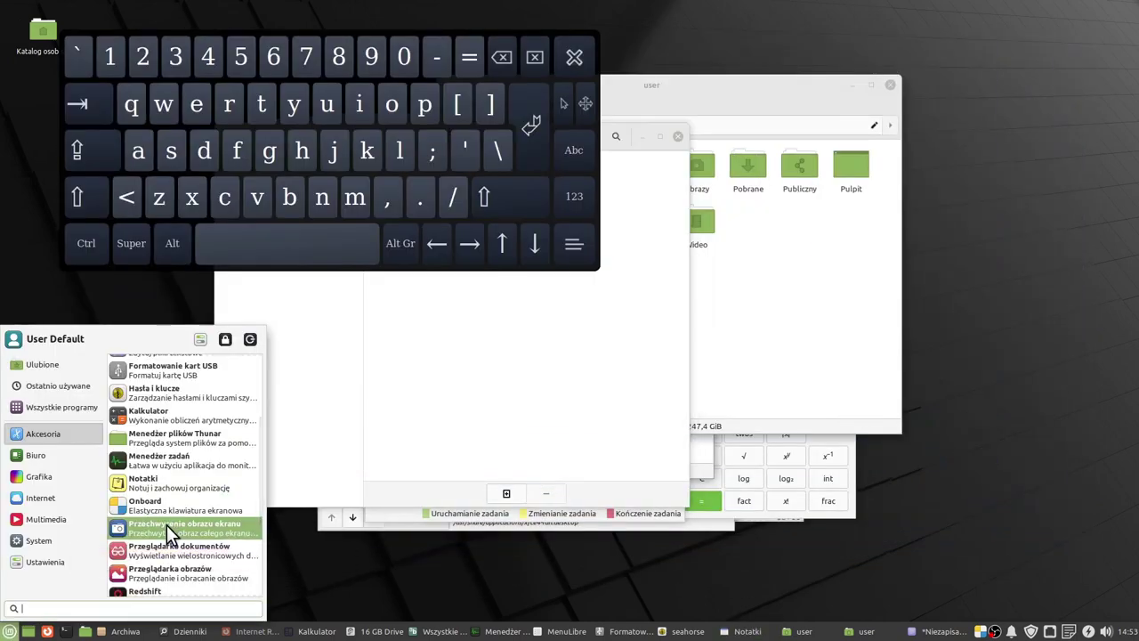
# Capture a Wybrany screen area beside the keyboard and save the screenshot.
pyautogui.click(169, 529)
pyautogui.moveTo(636, 229); pyautogui.dragTo(746, 333)
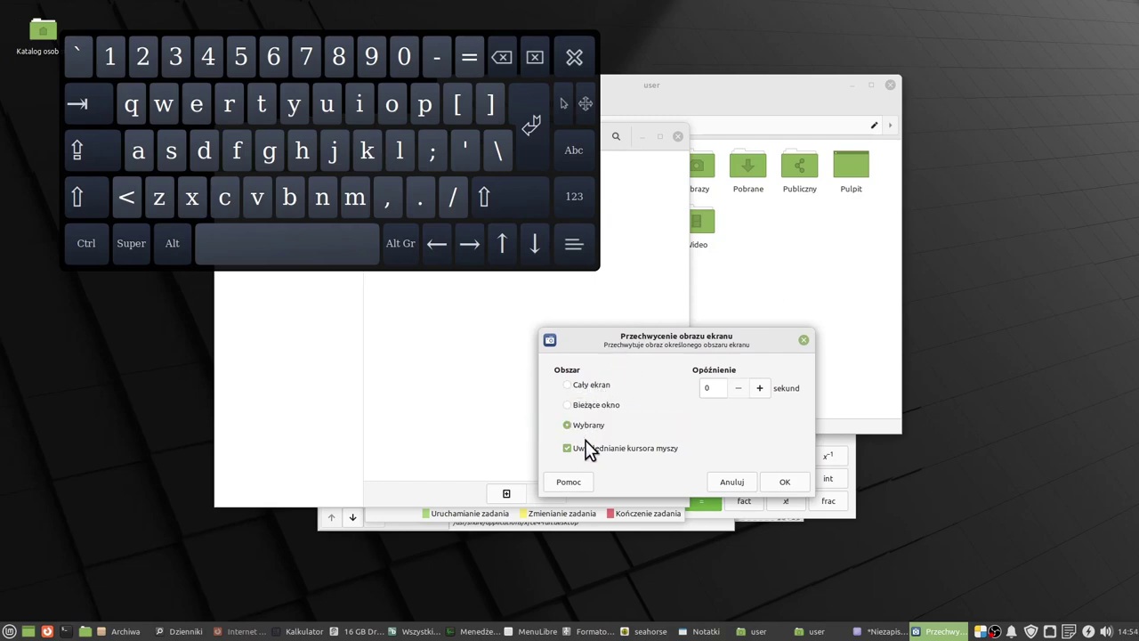
pyautogui.click(783, 481)
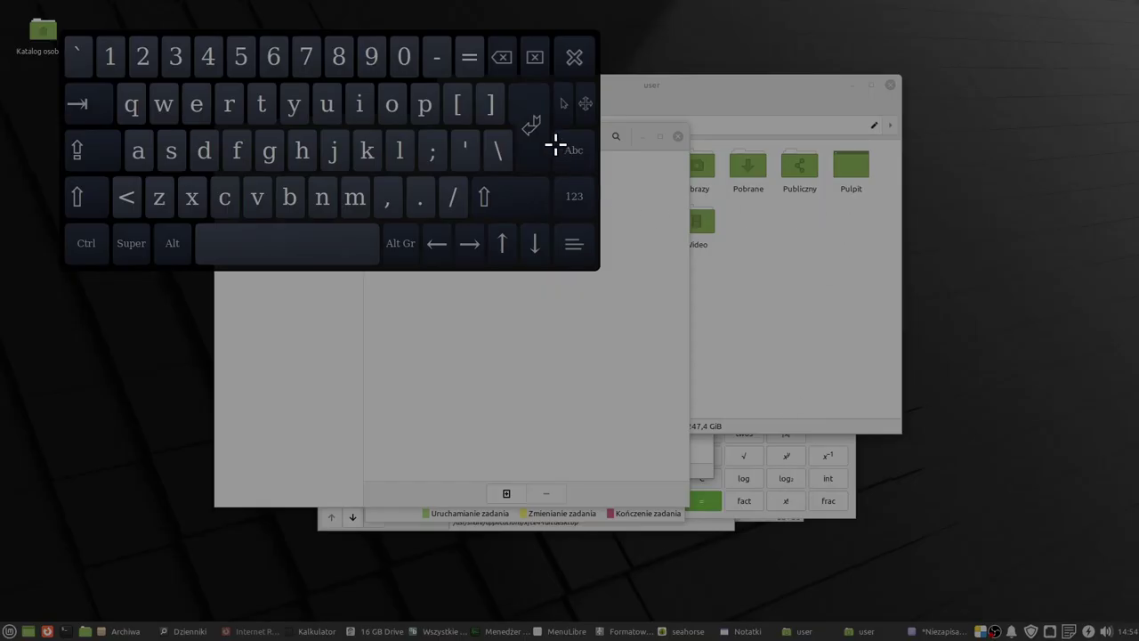
pyautogui.moveTo(504, 140); pyautogui.dragTo(747, 394)
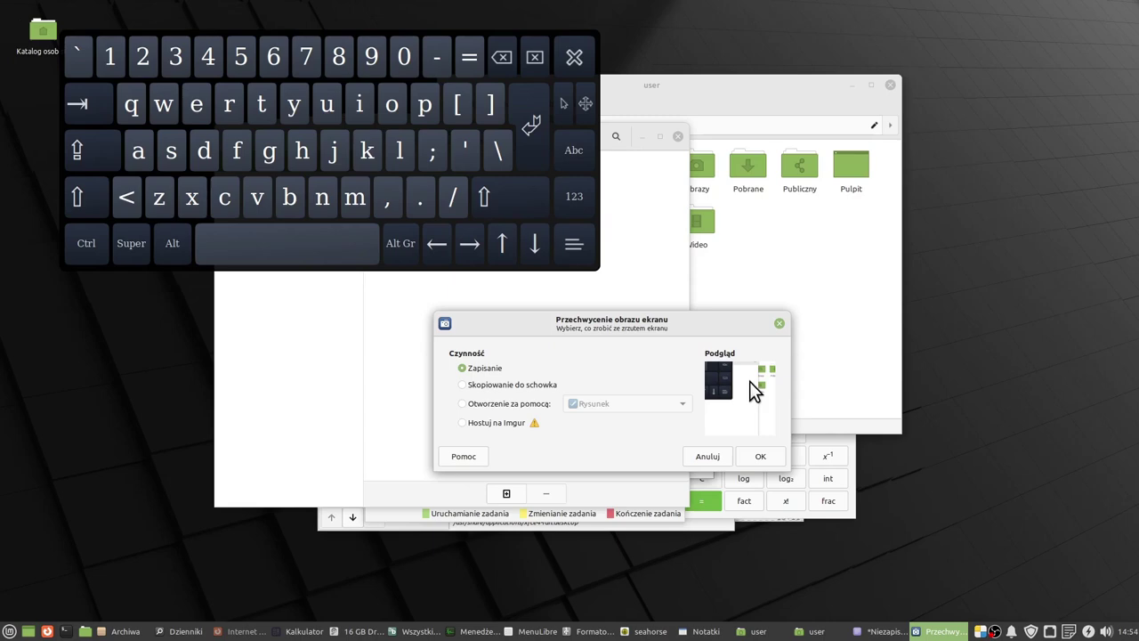
pyautogui.click(760, 456)
pyautogui.click(941, 313)
pyautogui.click(9, 631)
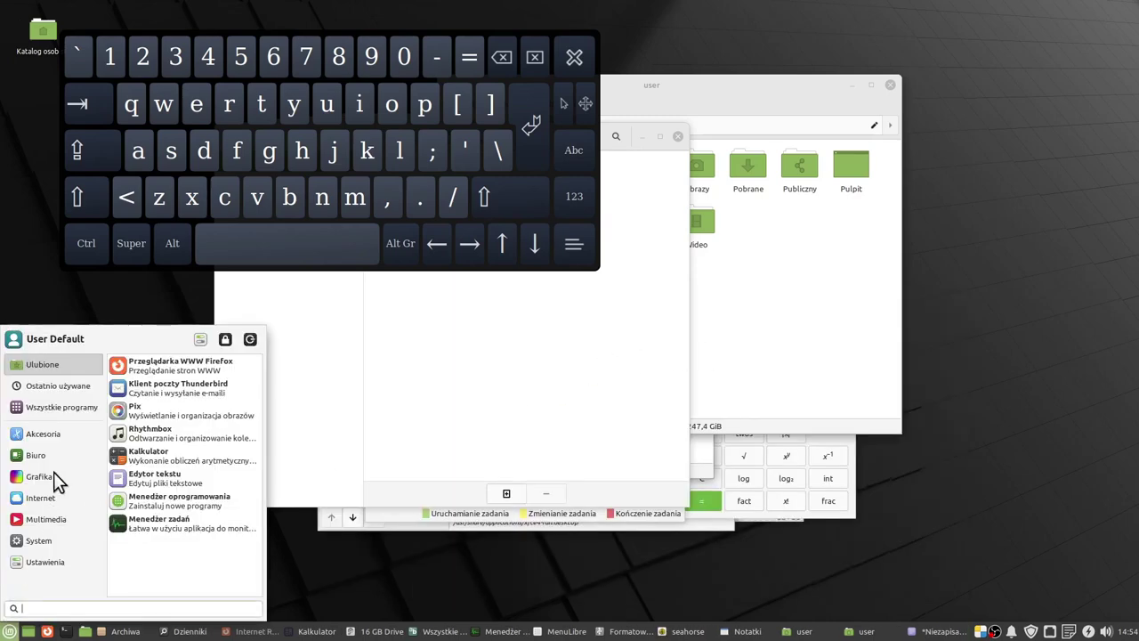
pyautogui.click(55, 433)
pyautogui.scroll(-3, 190, 470)
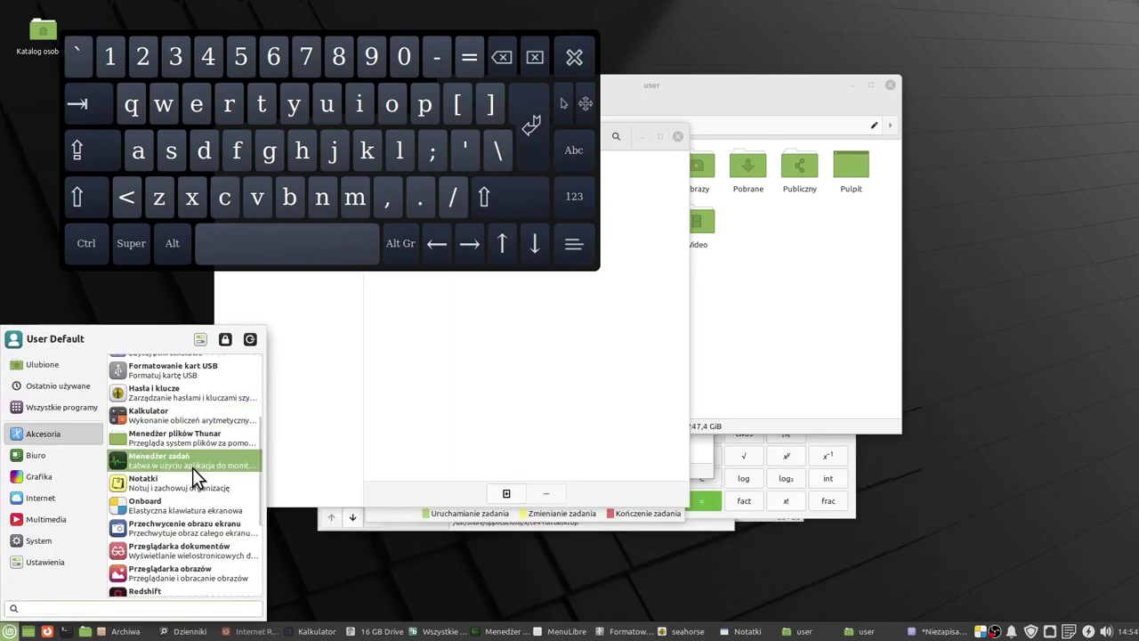
# Launch Przeglądarka dokumentów and open the UP800V, MP800 manual PDF.
pyautogui.click(182, 550)
pyautogui.moveTo(653, 133); pyautogui.dragTo(947, 221)
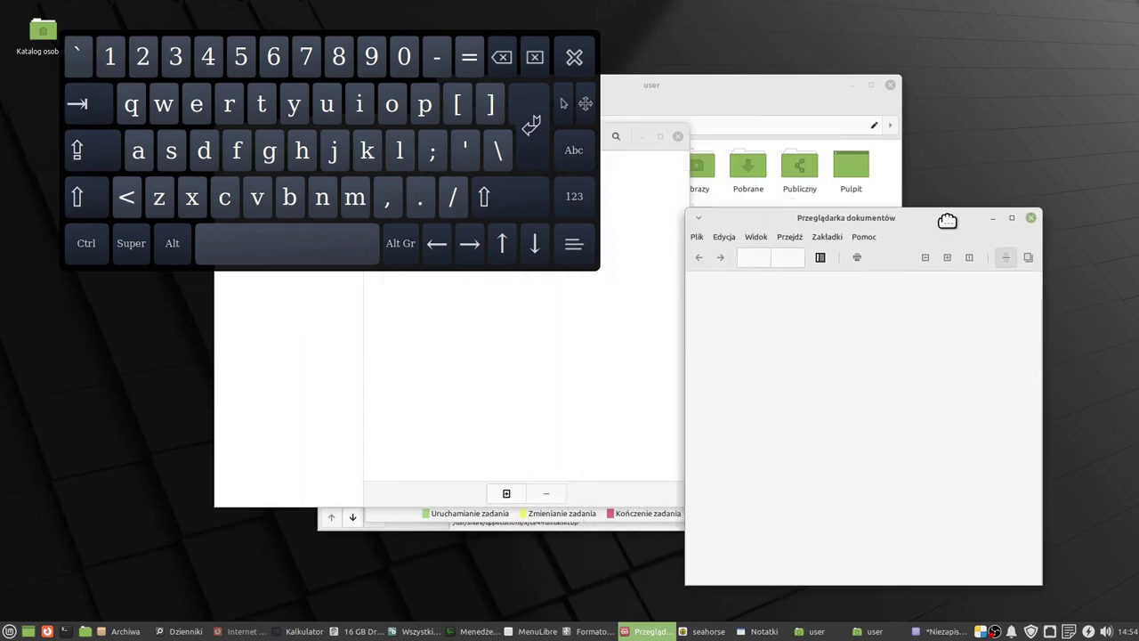
pyautogui.click(707, 239)
pyautogui.click(694, 255)
pyautogui.click(656, 346)
pyautogui.doubleClick(656, 346)
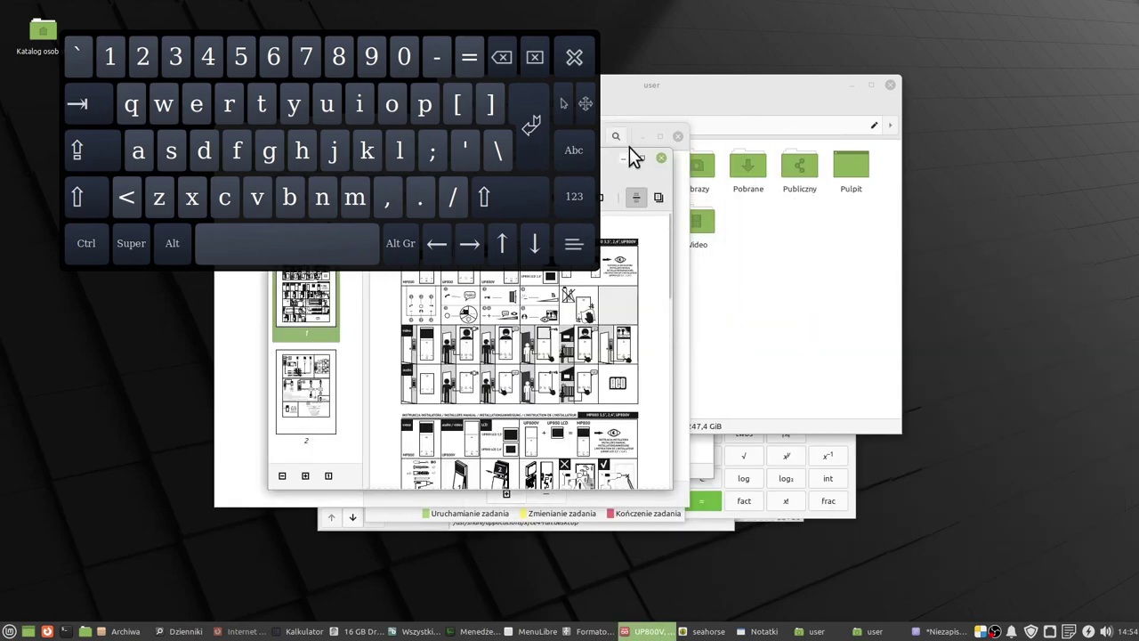
pyautogui.moveTo(607, 159); pyautogui.dragTo(927, 208)
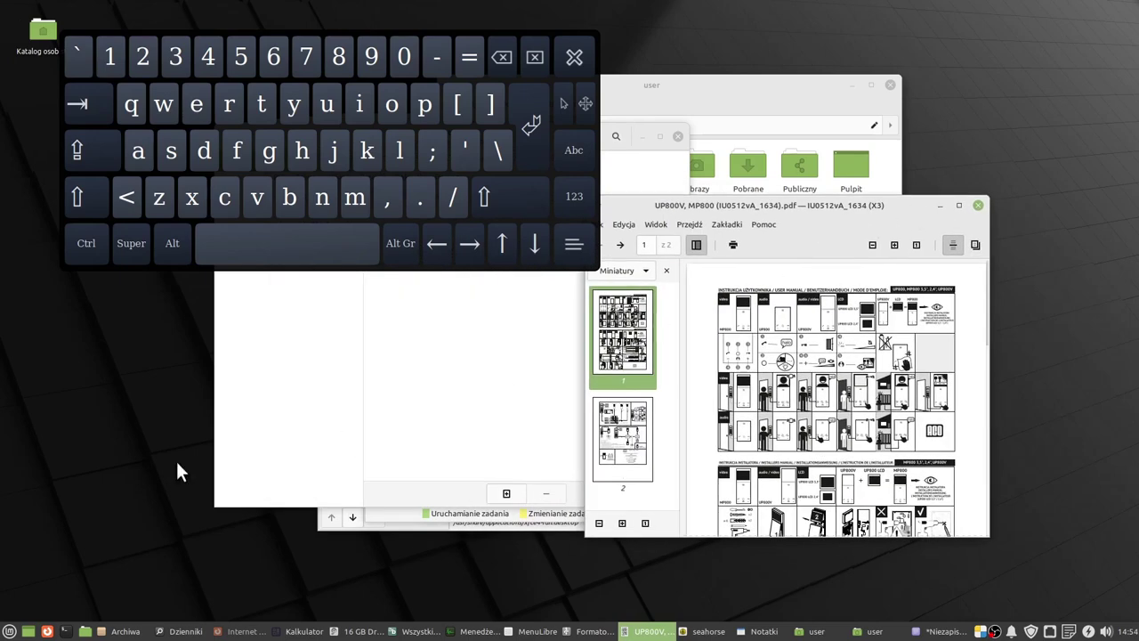
# Start Redshift from the menu, then quit it from its tray icon.
pyautogui.click(10, 630)
pyautogui.click(188, 527)
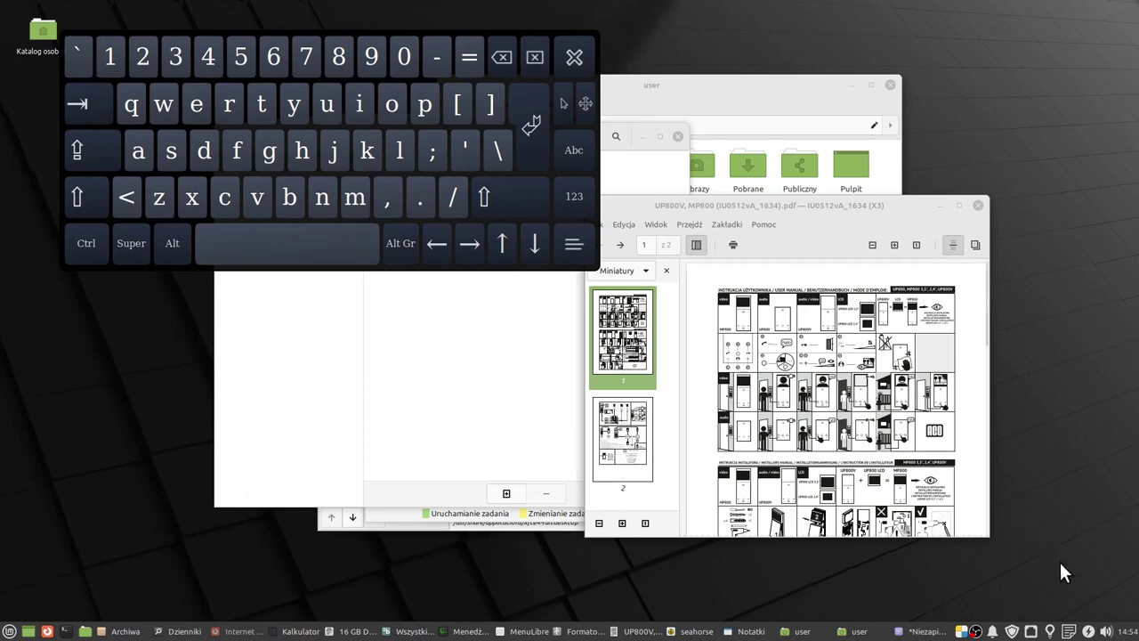
pyautogui.moveTo(1051, 631)
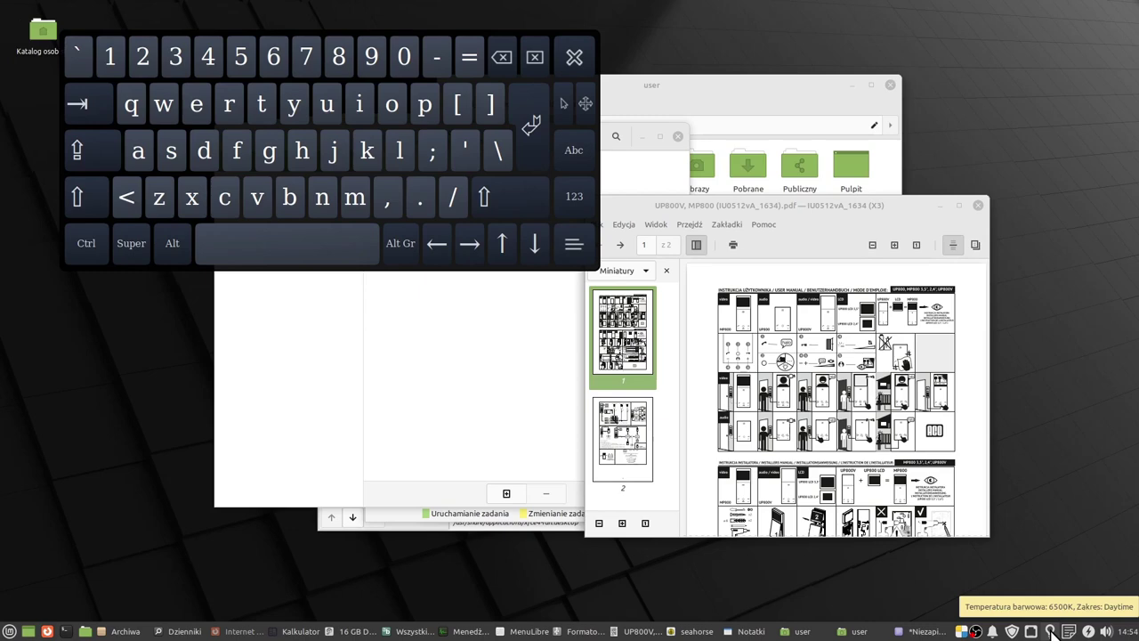
pyautogui.rightClick(1050, 632)
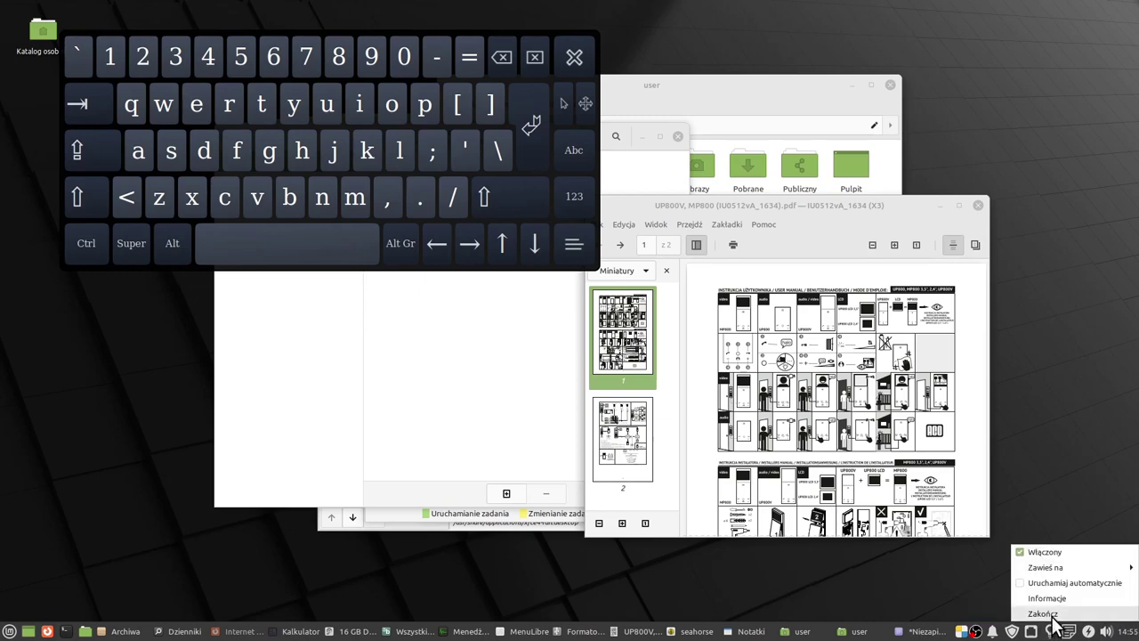
pyautogui.click(1045, 615)
pyautogui.click(9, 631)
pyautogui.scroll(-2, 206, 471)
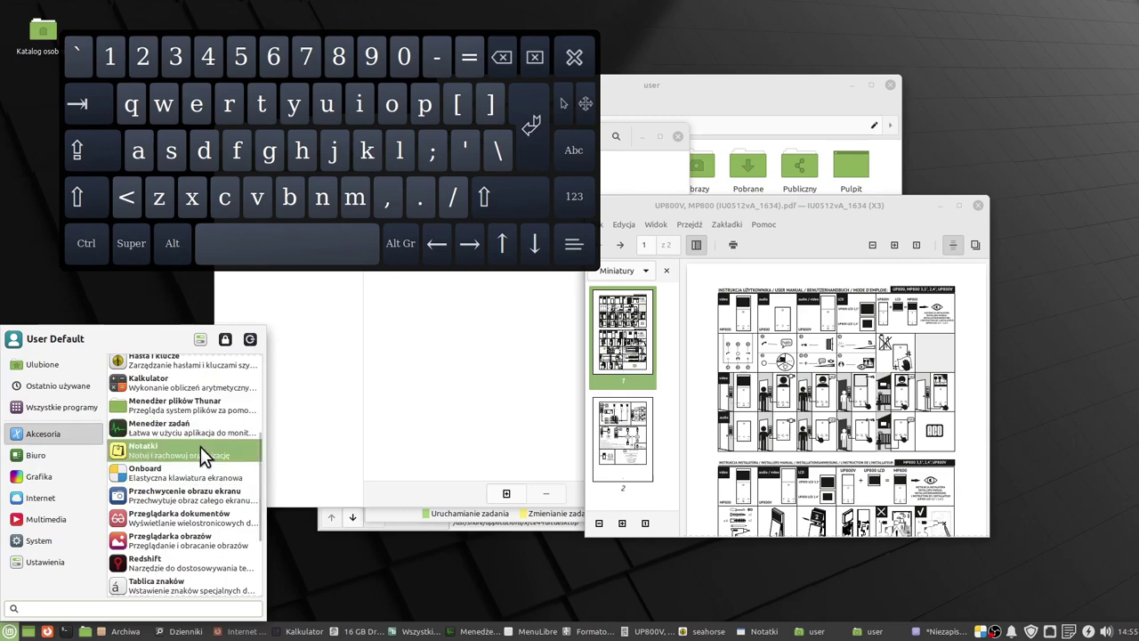
# Launch Tablica znaków, widen the Pismo pane, and select capital Ö (U+00D6).
pyautogui.scroll(-3, 187, 463)
pyautogui.click(178, 493)
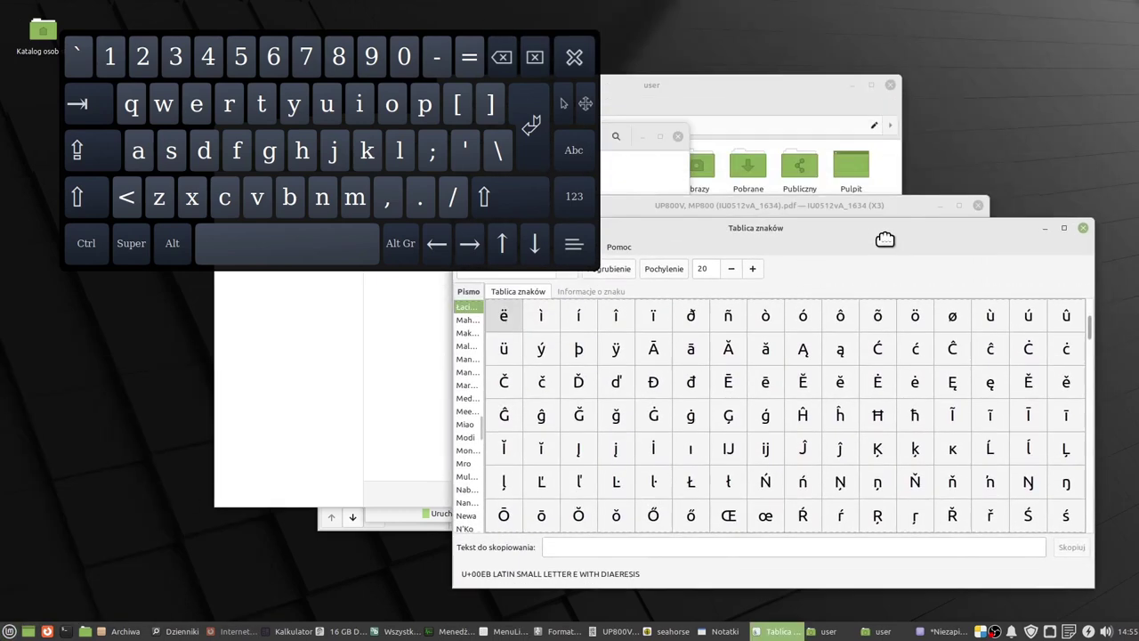
pyautogui.moveTo(483, 330); pyautogui.dragTo(527, 327)
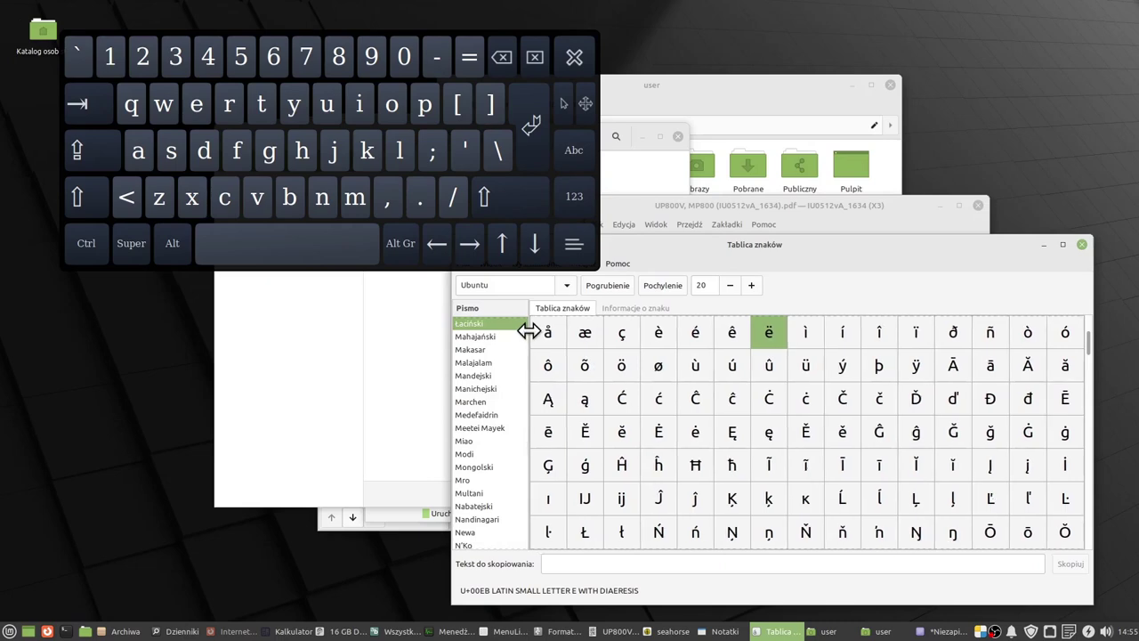
pyautogui.scroll(2, 857, 374)
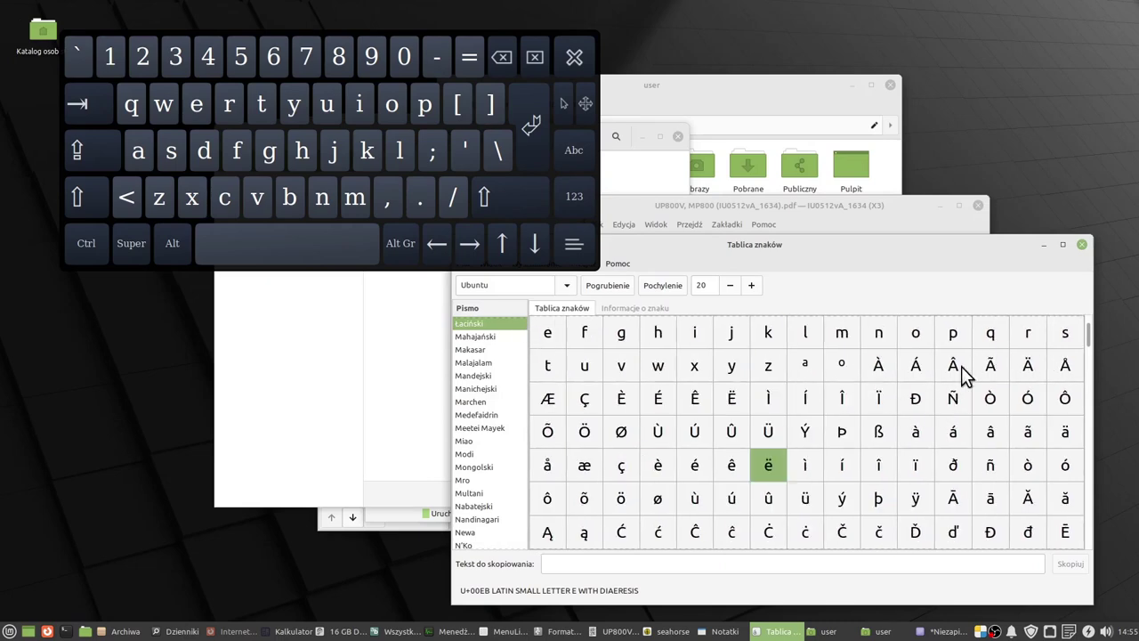
pyautogui.click(583, 438)
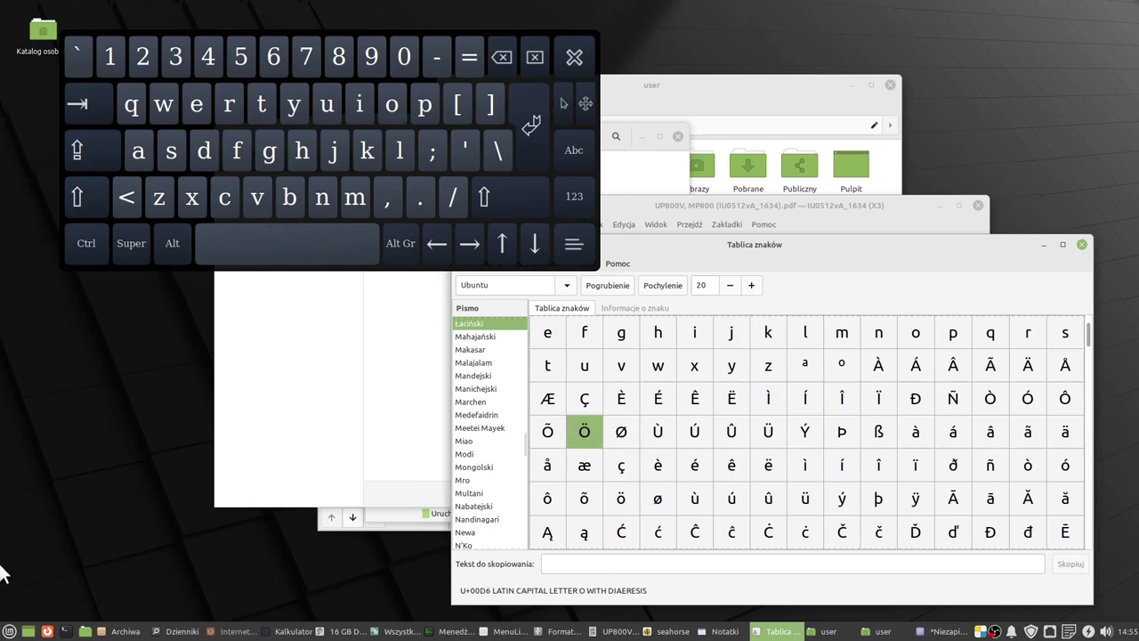
pyautogui.click(9, 631)
# Launch Warpinator and move its window to the lower right while it searches the network.
pyautogui.moveTo(42, 497)
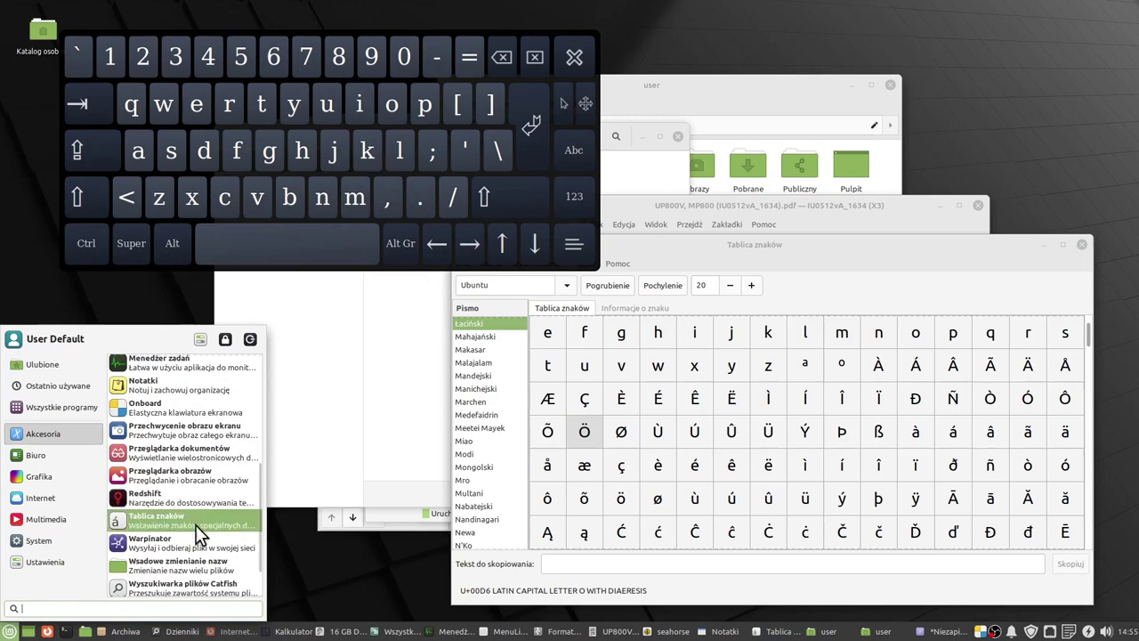
pyautogui.click(176, 547)
pyautogui.moveTo(671, 155); pyautogui.dragTo(952, 278)
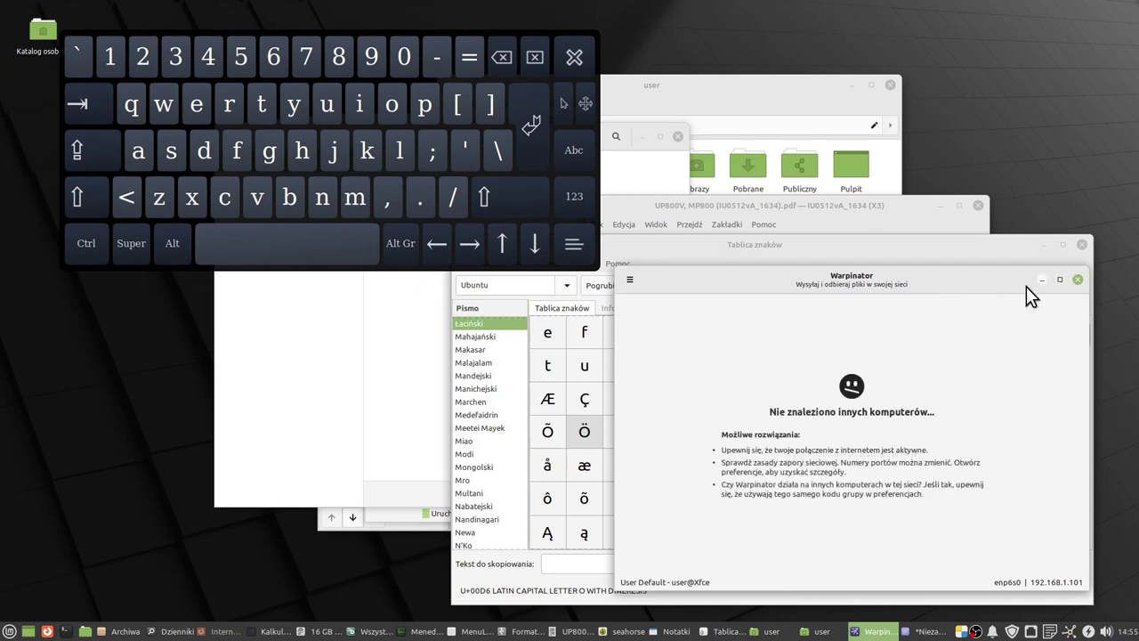
pyautogui.press('super')
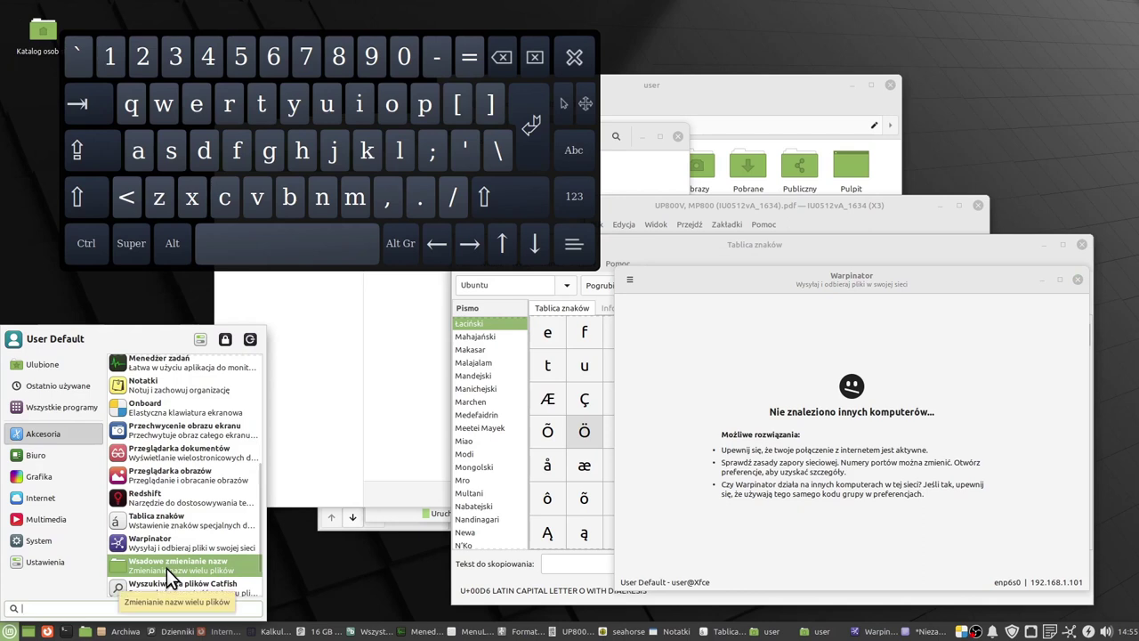
# Launch Bulk Rename, move its window, and keep the 1, 2, 3 and number – text – original name formats.
pyautogui.click(166, 568)
pyautogui.moveTo(732, 153); pyautogui.dragTo(893, 277)
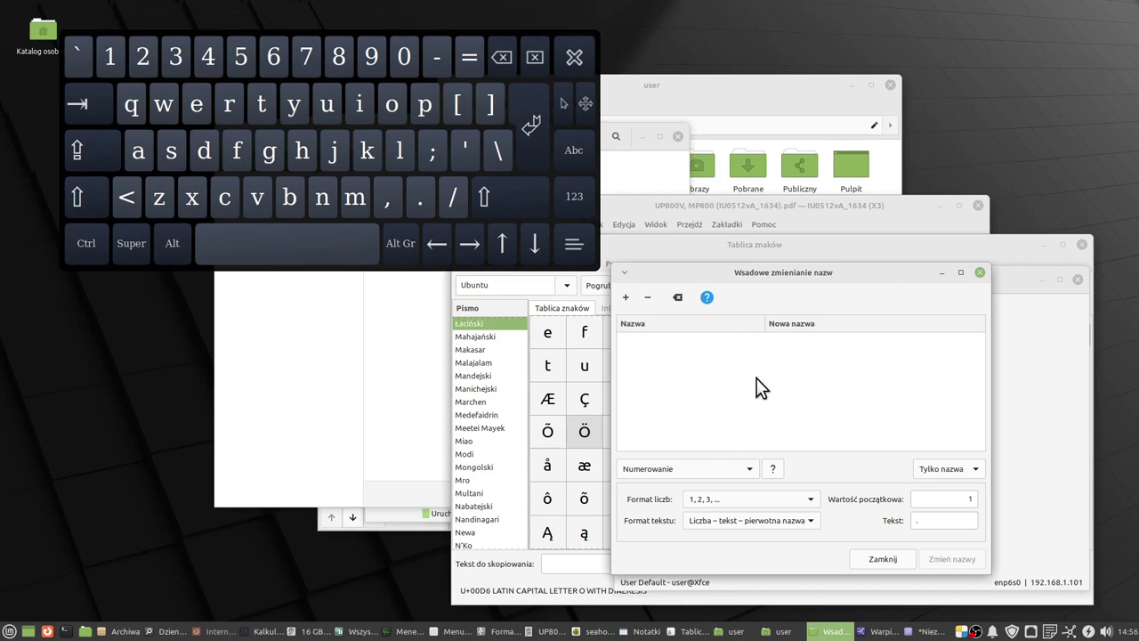
pyautogui.click(807, 500)
pyautogui.click(808, 499)
pyautogui.click(810, 522)
pyautogui.click(809, 522)
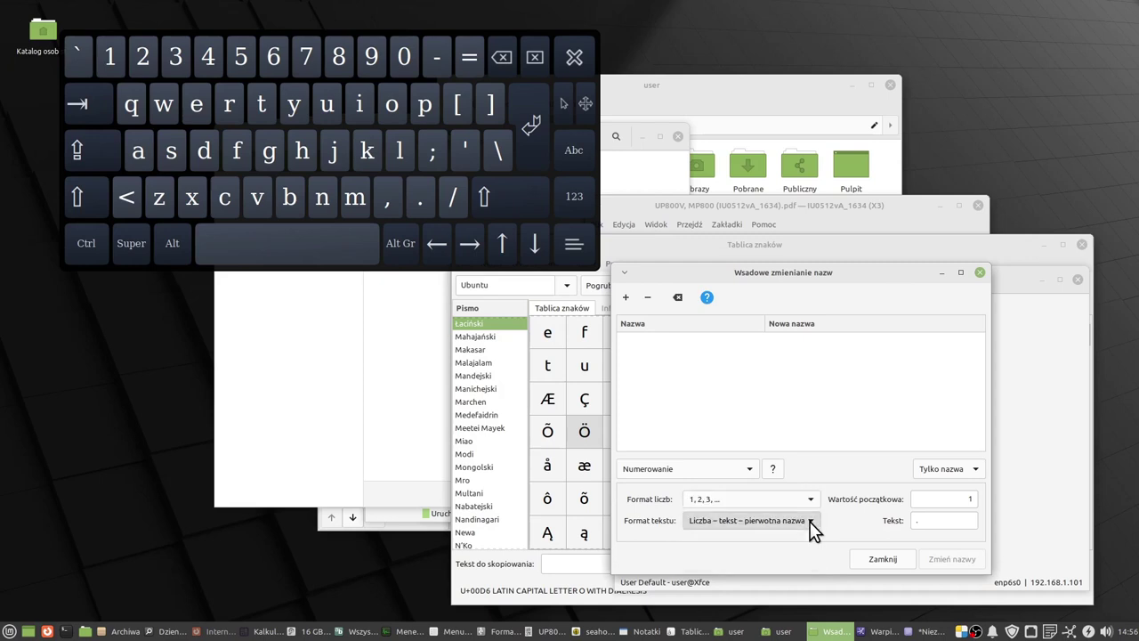
# Keep Numerowanie as the rename mode, starting at number 1.
pyautogui.click(931, 501)
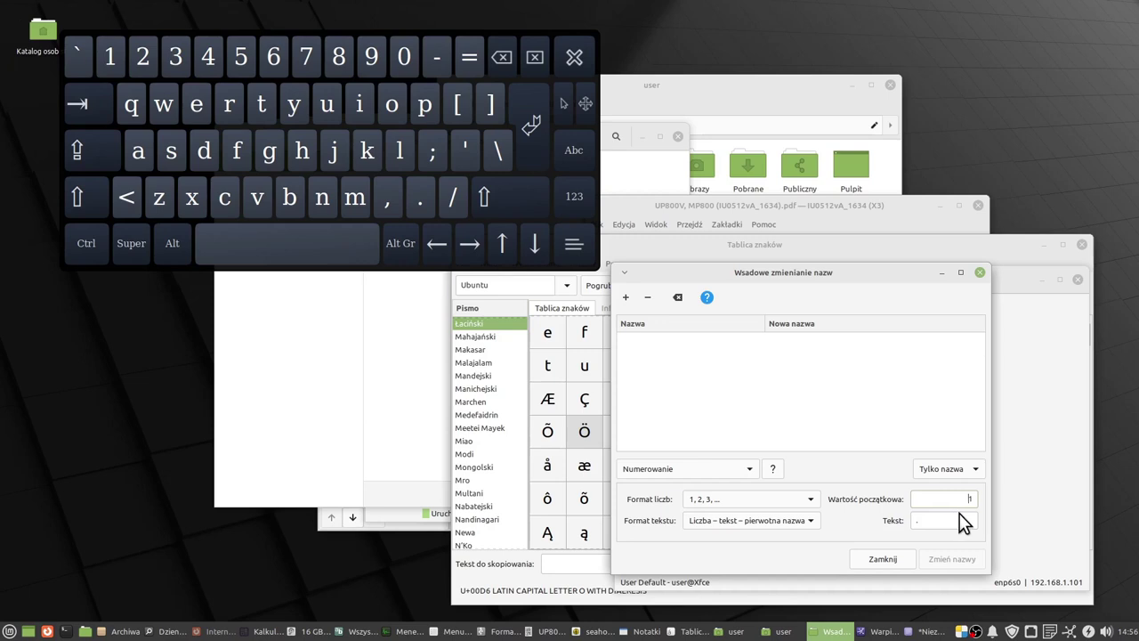
pyautogui.click(749, 468)
pyautogui.click(667, 469)
pyautogui.click(9, 631)
pyautogui.click(42, 432)
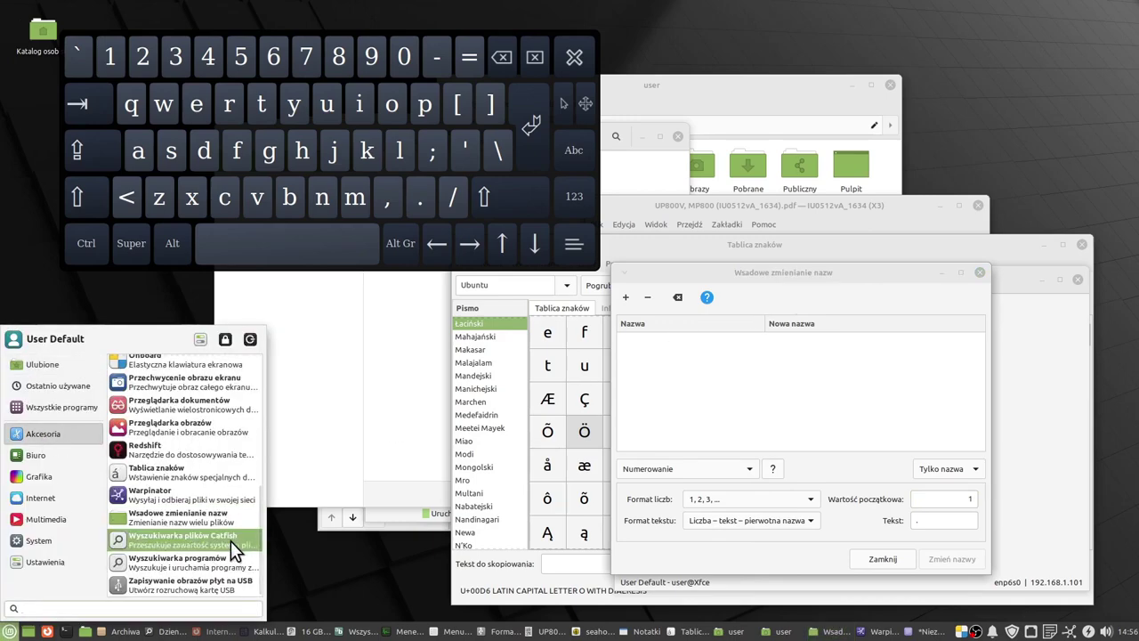
# Search for 'film' in Catfish file search.
pyautogui.click(231, 541)
pyautogui.moveTo(809, 206); pyautogui.dragTo(817, 233)
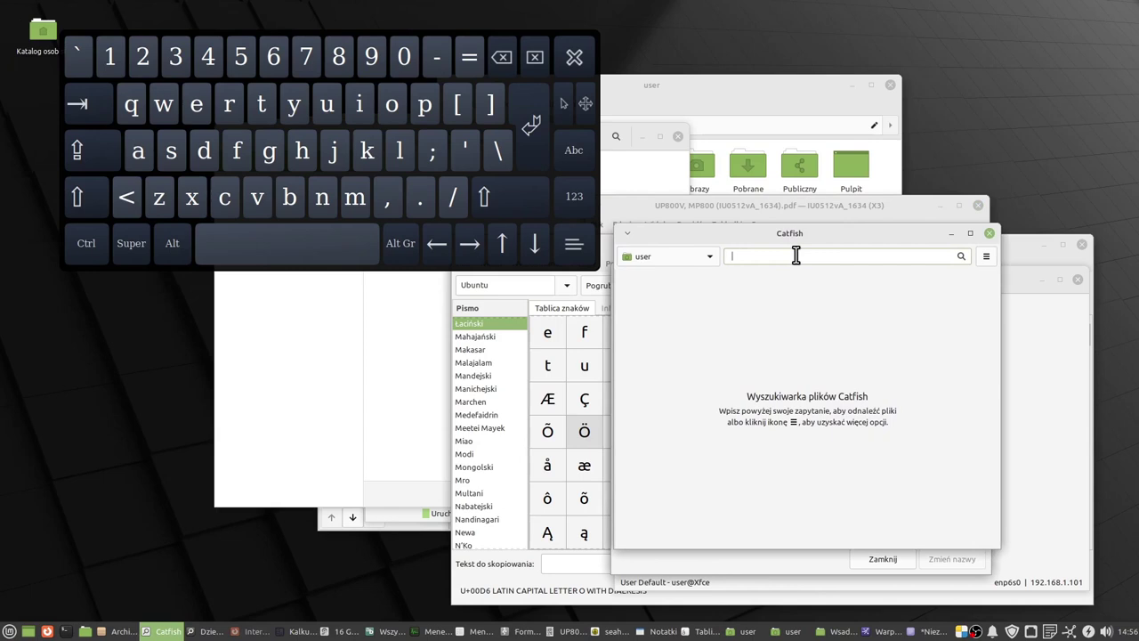
pyautogui.write('film')
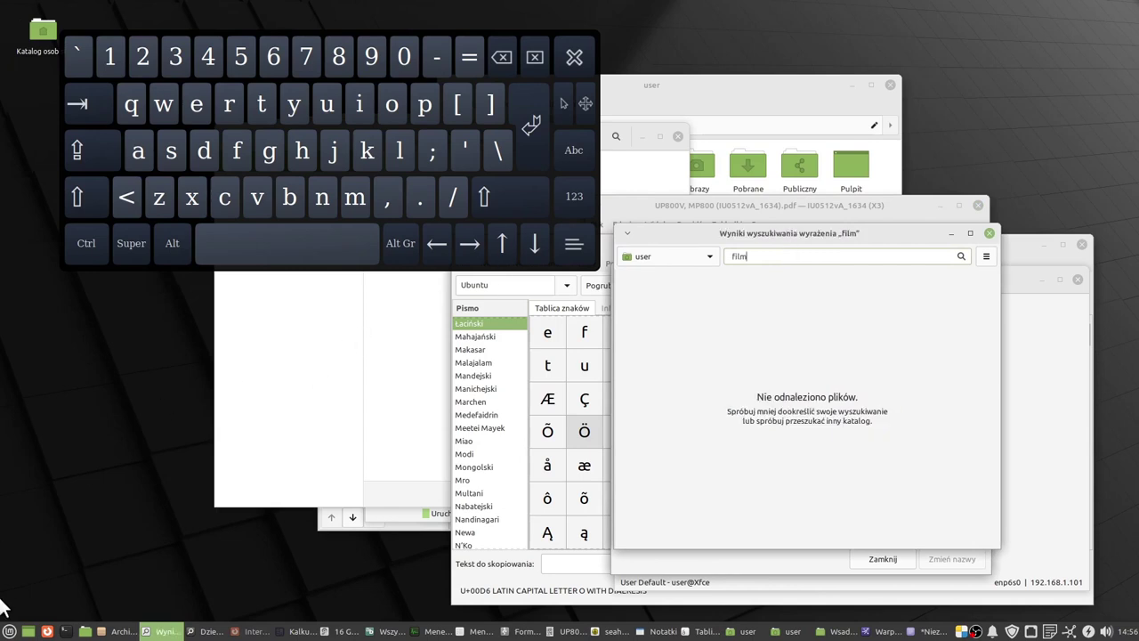
# Launch Wyszukiwarka programów from Akcesoria, moving its window right and enlarging it.
pyautogui.click(9, 631)
pyautogui.click(34, 436)
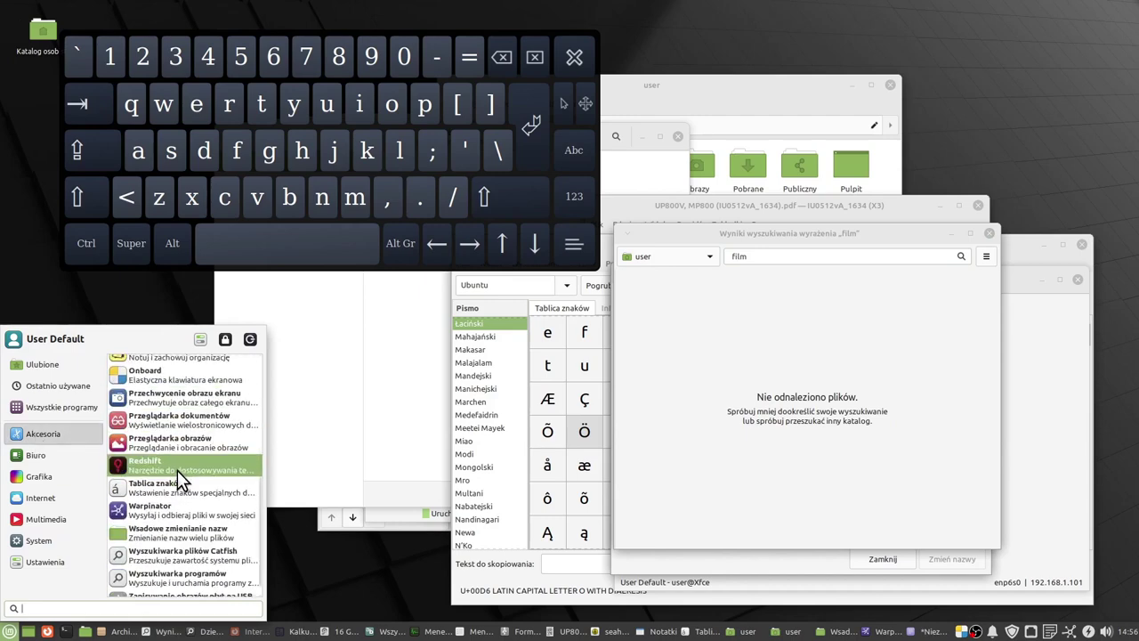
pyautogui.scroll(-3, 184, 468)
pyautogui.click(207, 561)
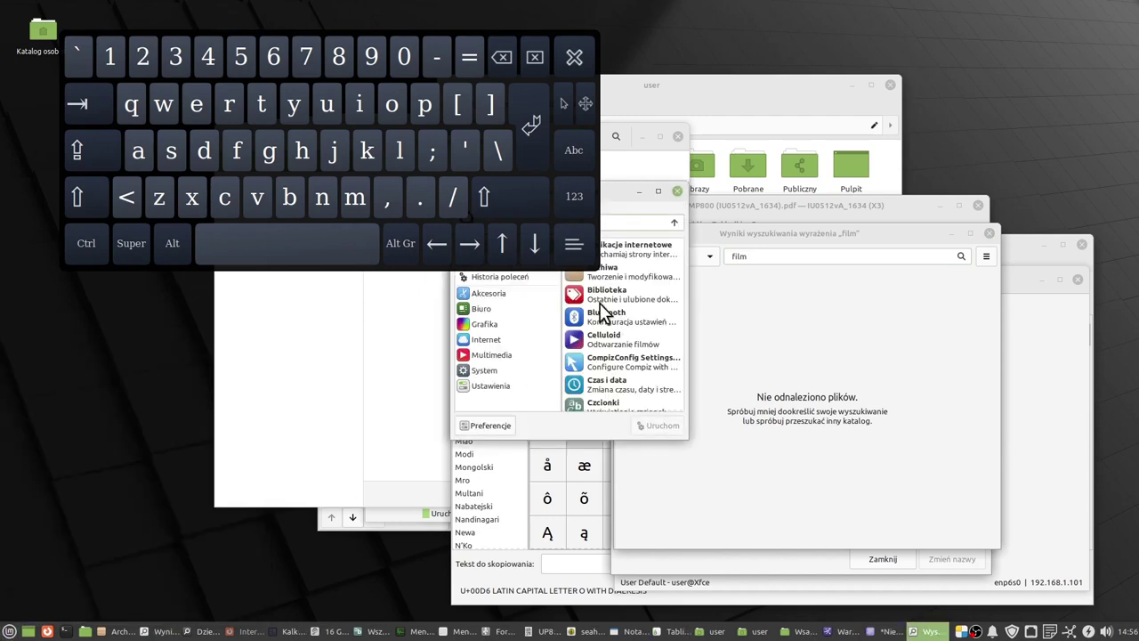
pyautogui.moveTo(612, 199); pyautogui.dragTo(801, 189)
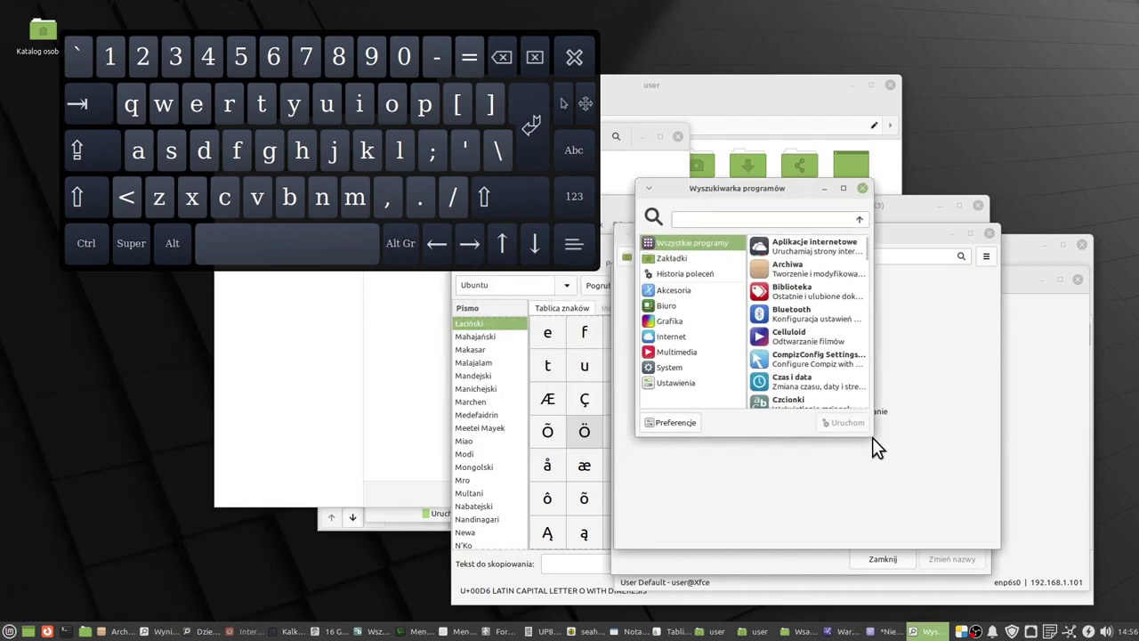
pyautogui.moveTo(863, 428); pyautogui.dragTo(942, 562)
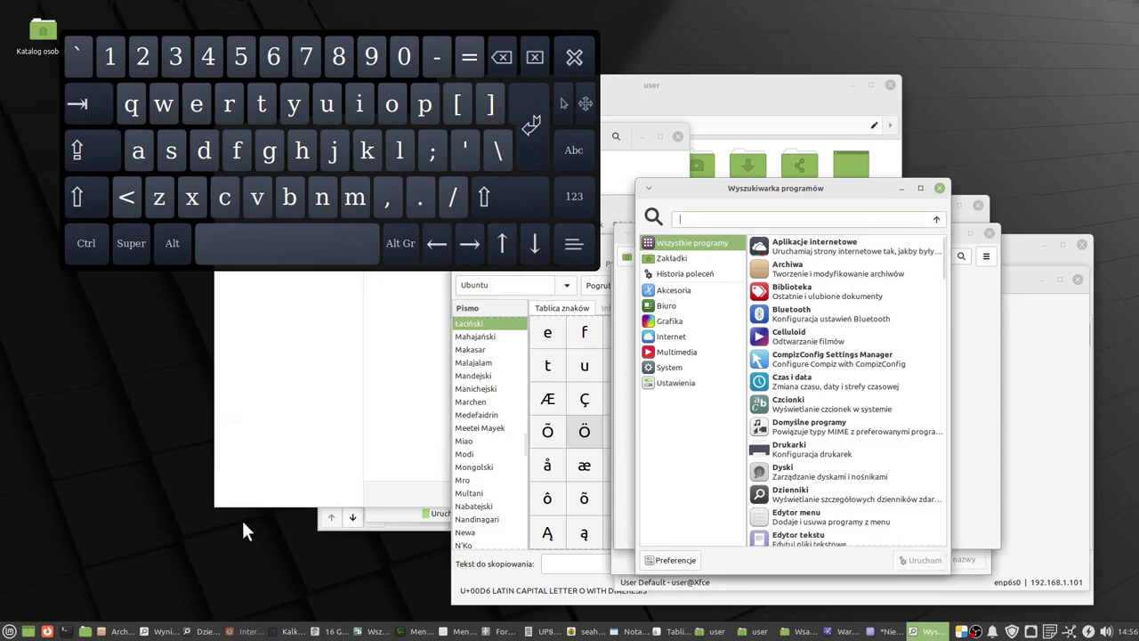
# Browse the menu's full program list, then type 'vl' in its search and clear it.
pyautogui.click(8, 631)
pyautogui.click(45, 406)
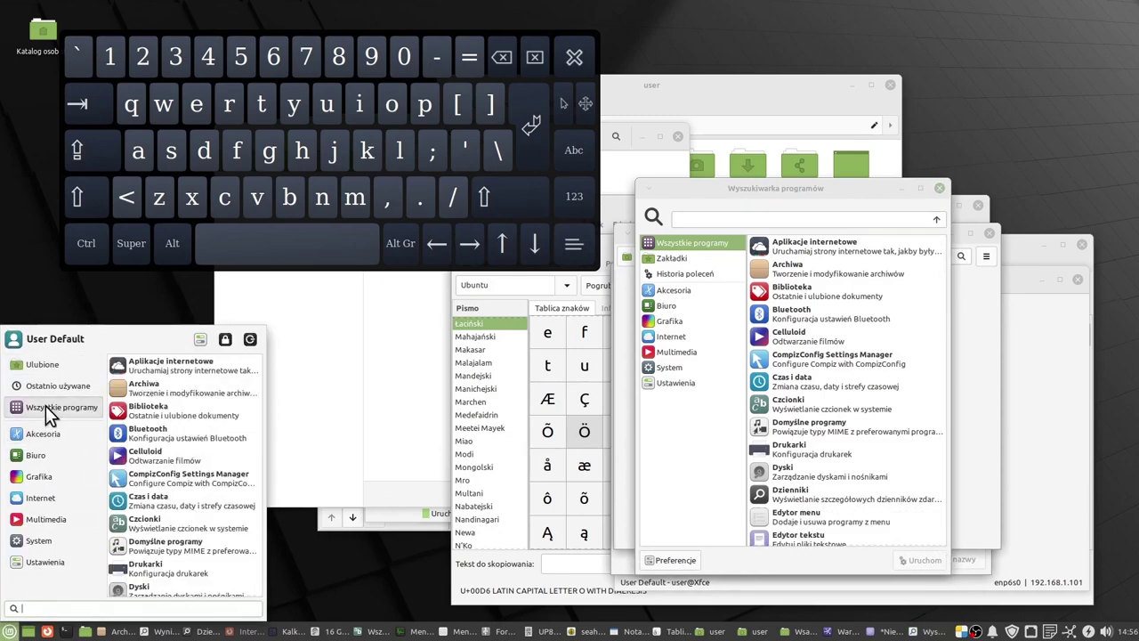
pyautogui.scroll(-5, 169, 422)
pyautogui.scroll(-12, 169, 422)
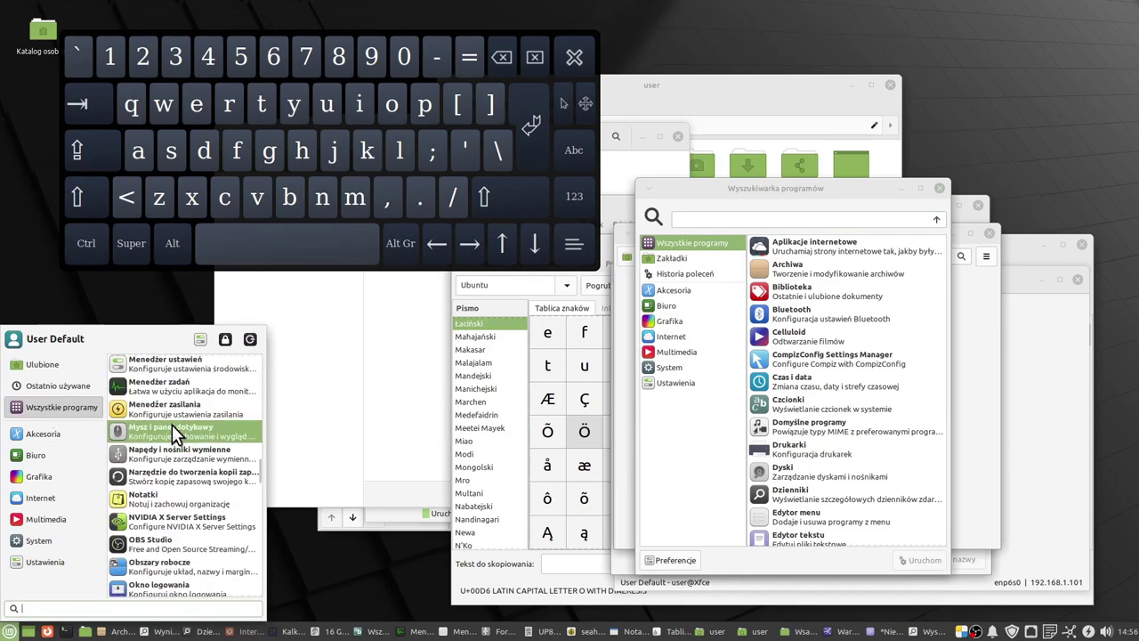
pyautogui.scroll(-2, 173, 427)
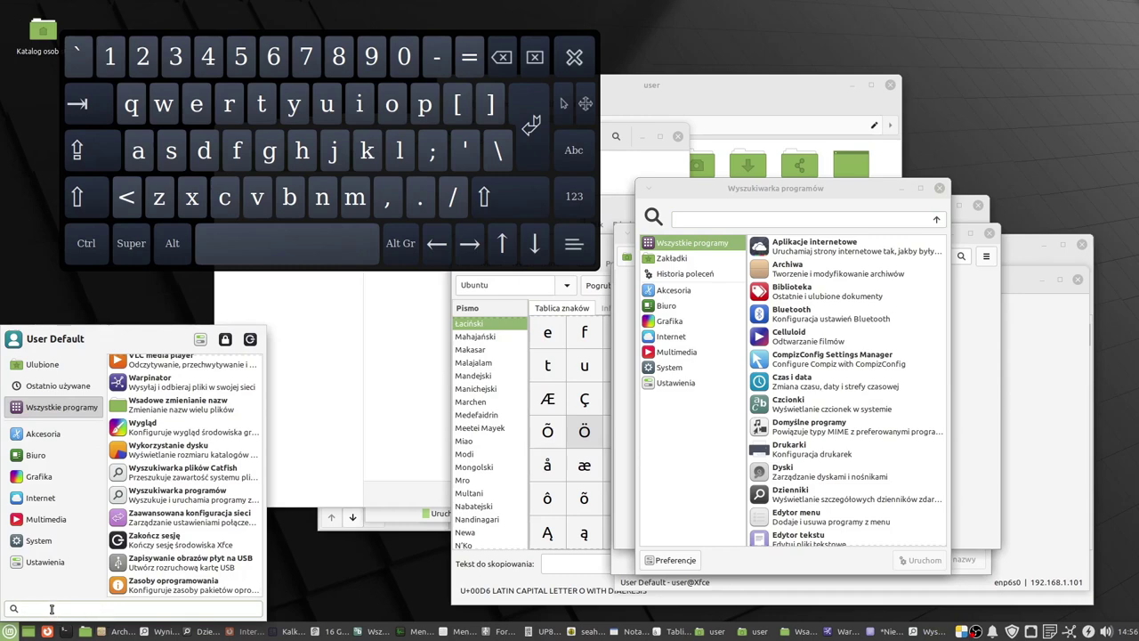
pyautogui.write('v')
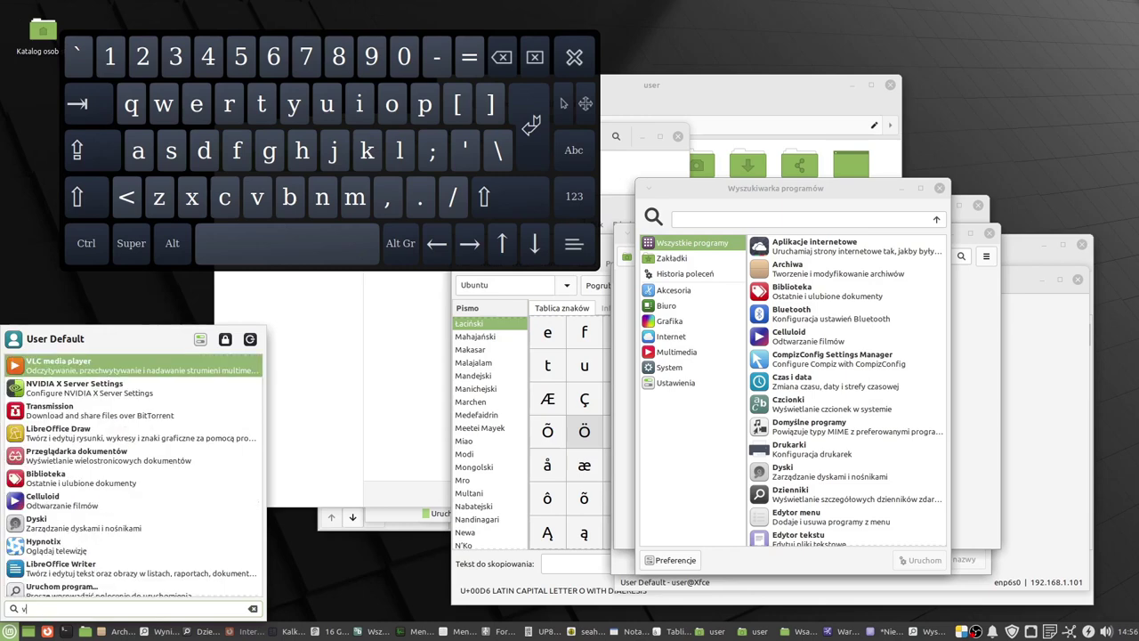
pyautogui.write('l')
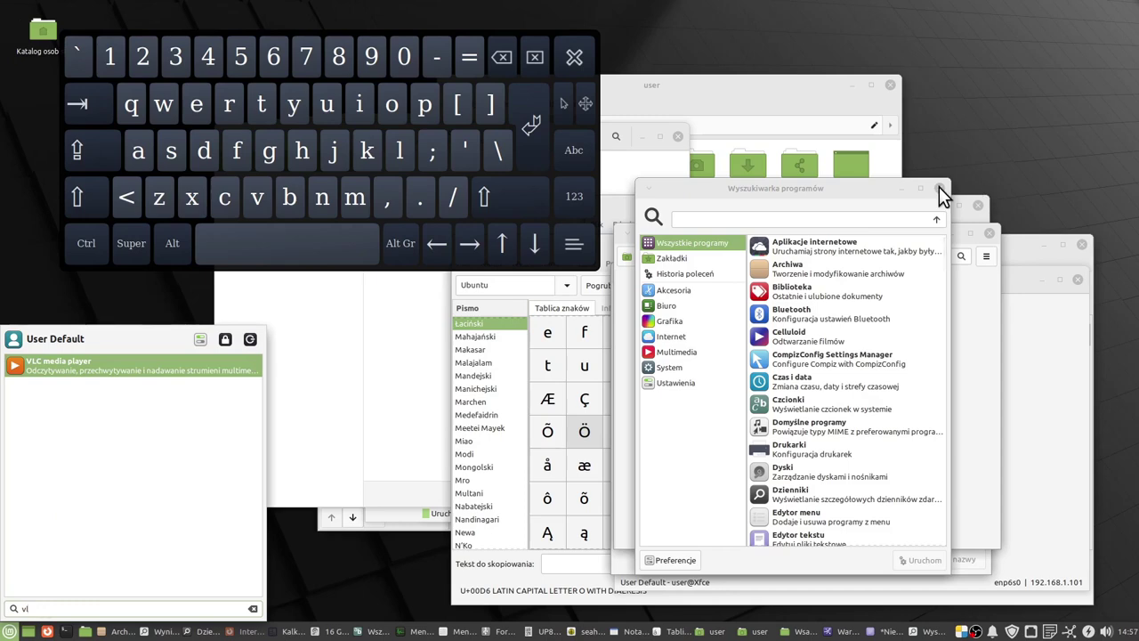
pyautogui.press('BackSpace')
pyautogui.press('BackSpace')
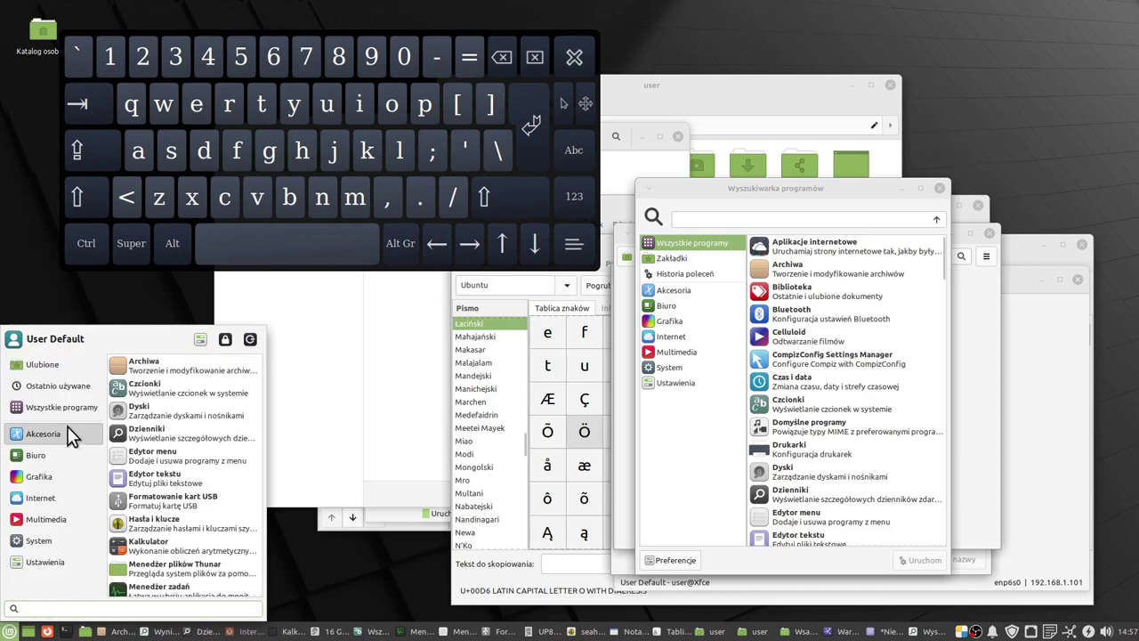
# Launch Zapisywanie obrazów płyt na USB from Akcesoria and position its dialog down and right.
pyautogui.click(67, 428)
pyautogui.scroll(-1, 180, 464)
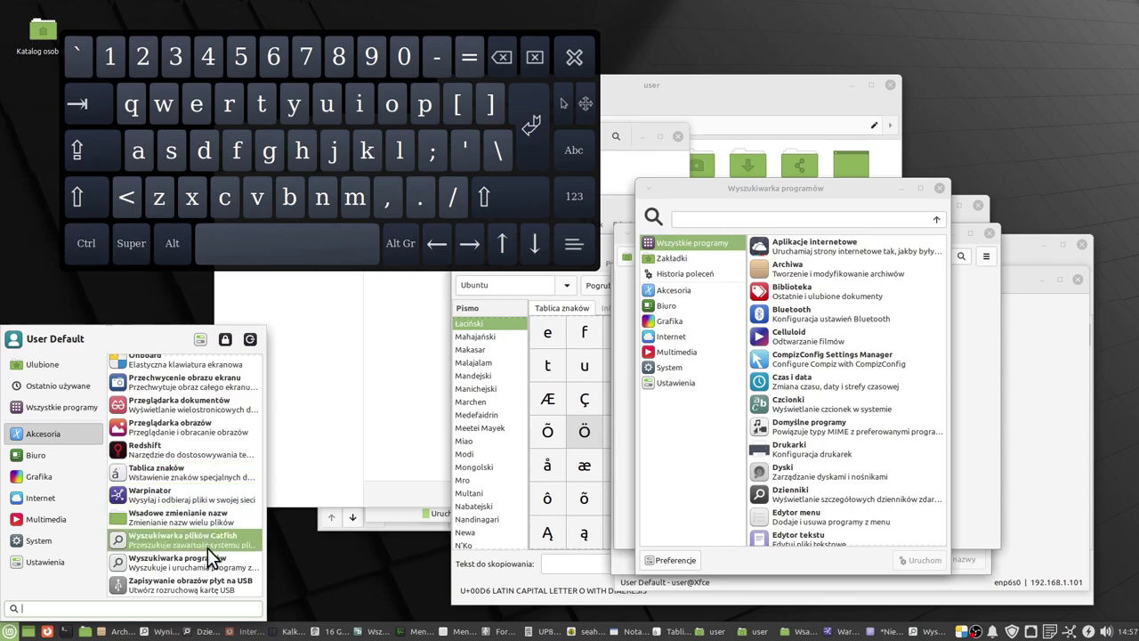
pyautogui.click(204, 579)
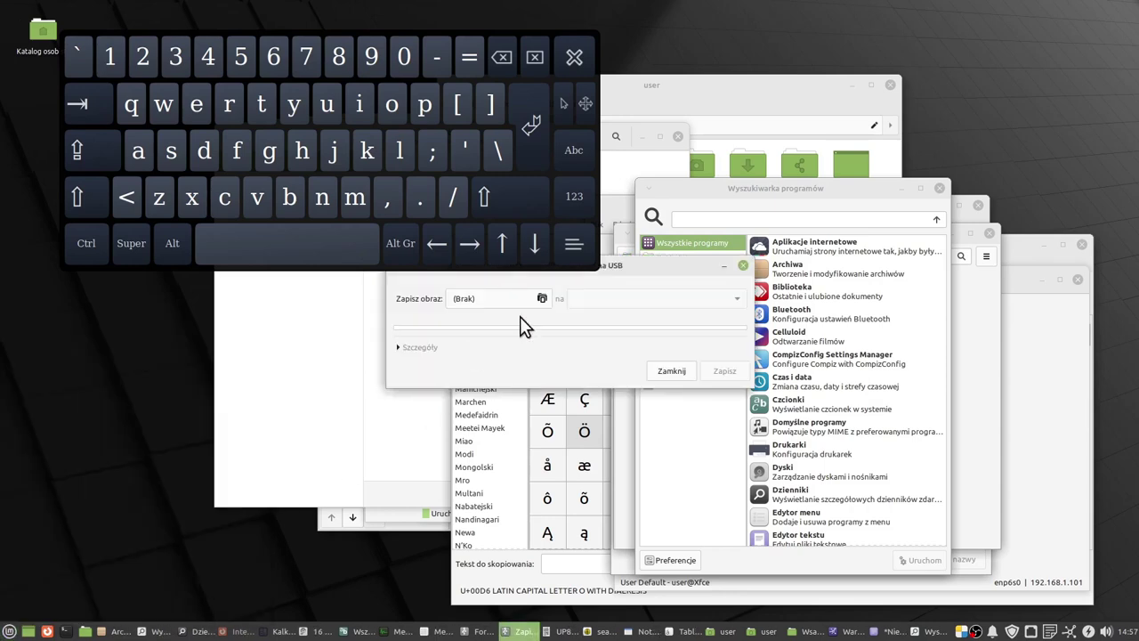
pyautogui.moveTo(660, 264); pyautogui.dragTo(715, 345)
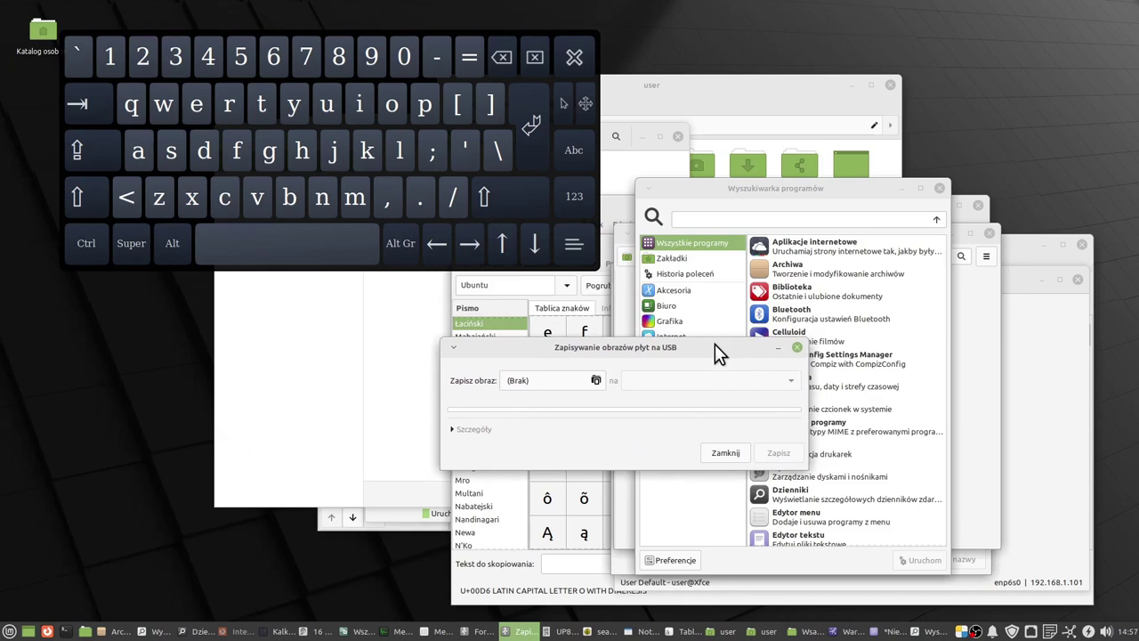
pyautogui.moveTo(715, 344)
pyautogui.mouseDown()
pyautogui.moveTo(702, 341)
pyautogui.moveTo(724, 359)
pyautogui.mouseUp()
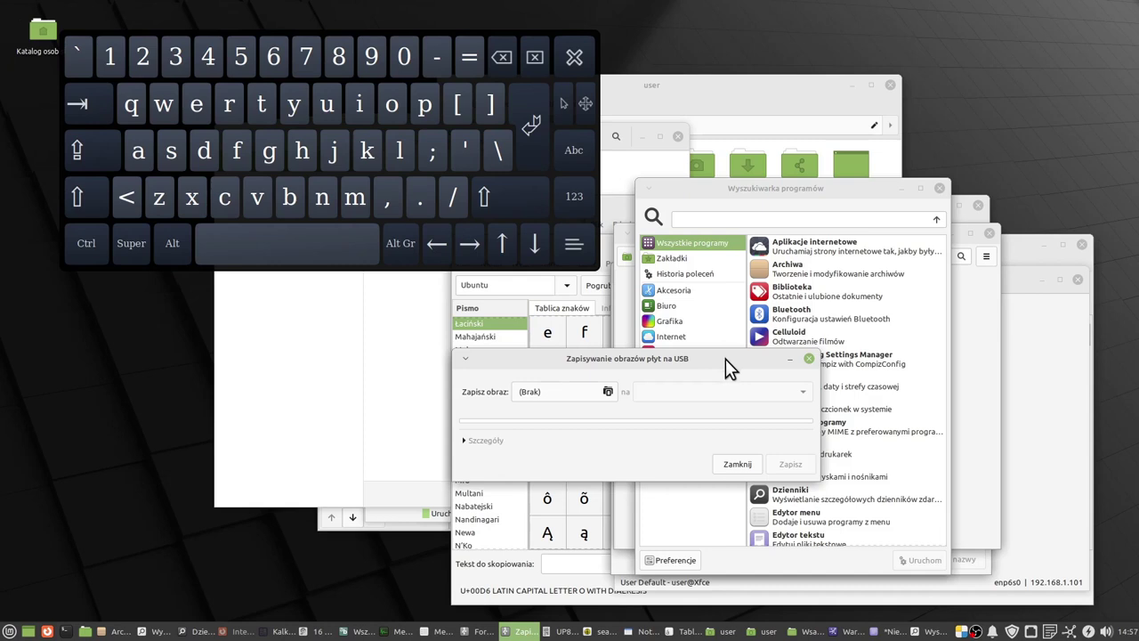
pyautogui.moveTo(725, 359); pyautogui.dragTo(735, 354)
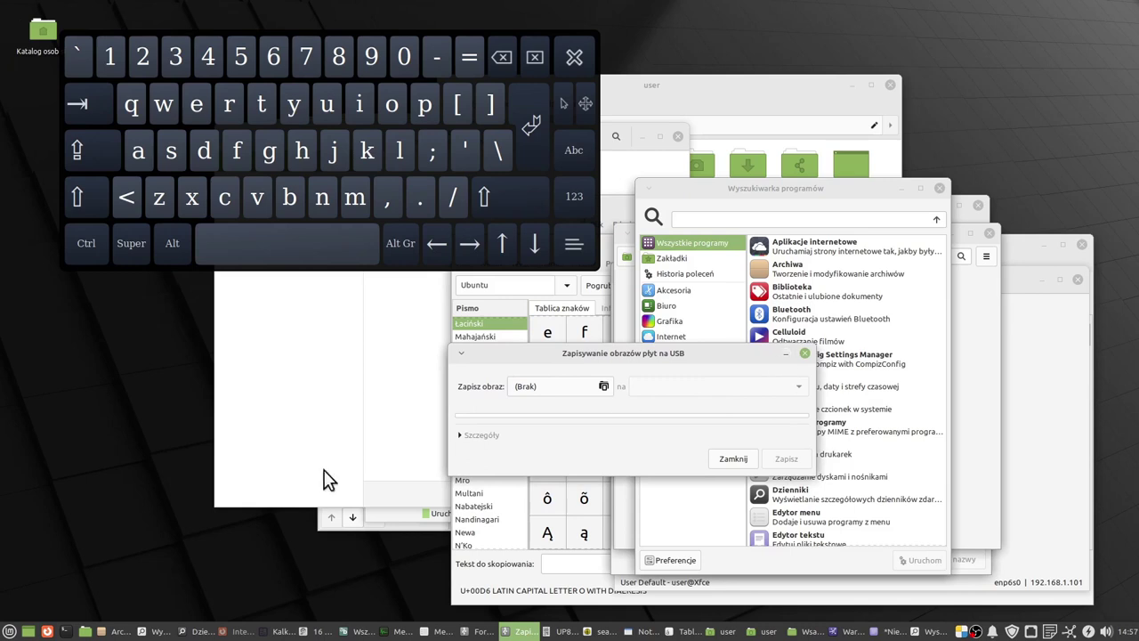
pyautogui.click(10, 632)
pyautogui.click(38, 435)
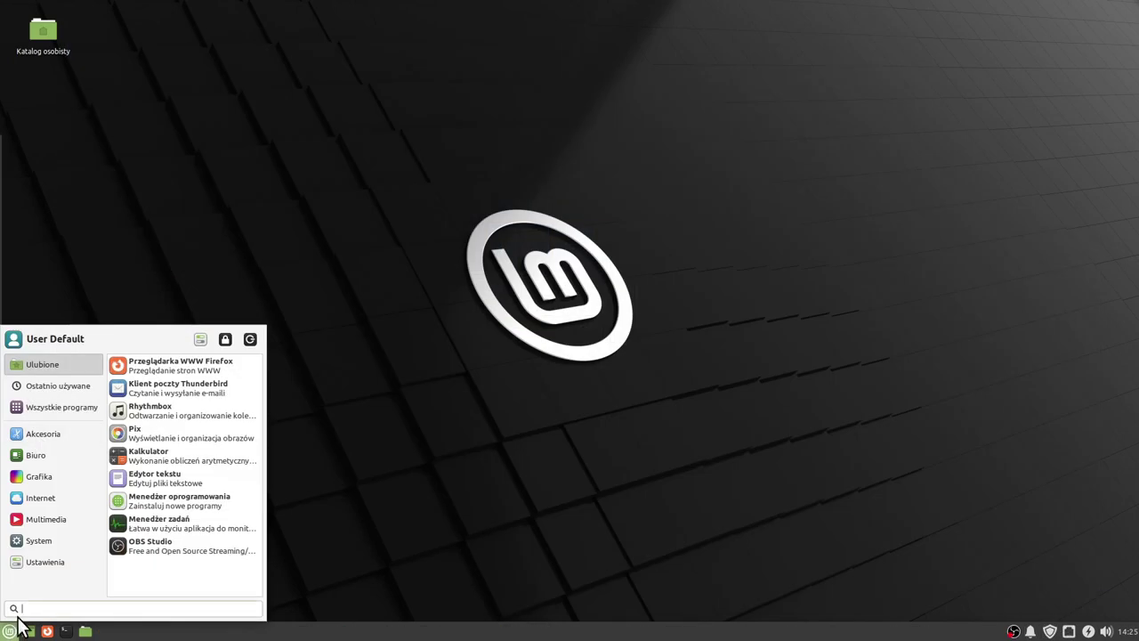
# Open Czas i data from the System section of the menu.
pyautogui.click(72, 540)
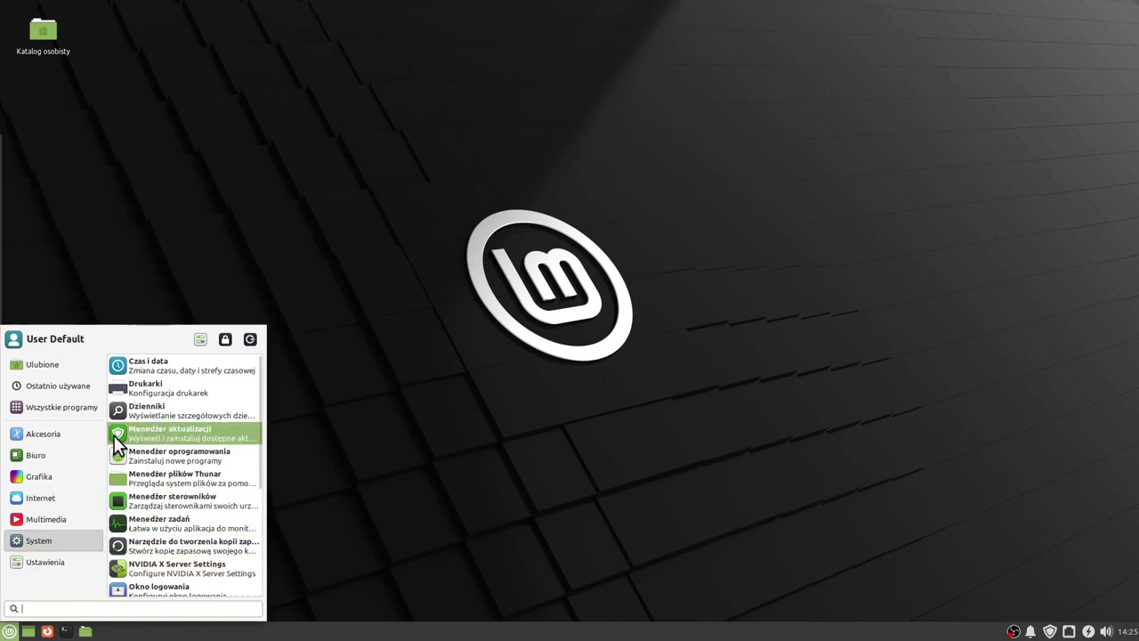
pyautogui.moveTo(42, 434)
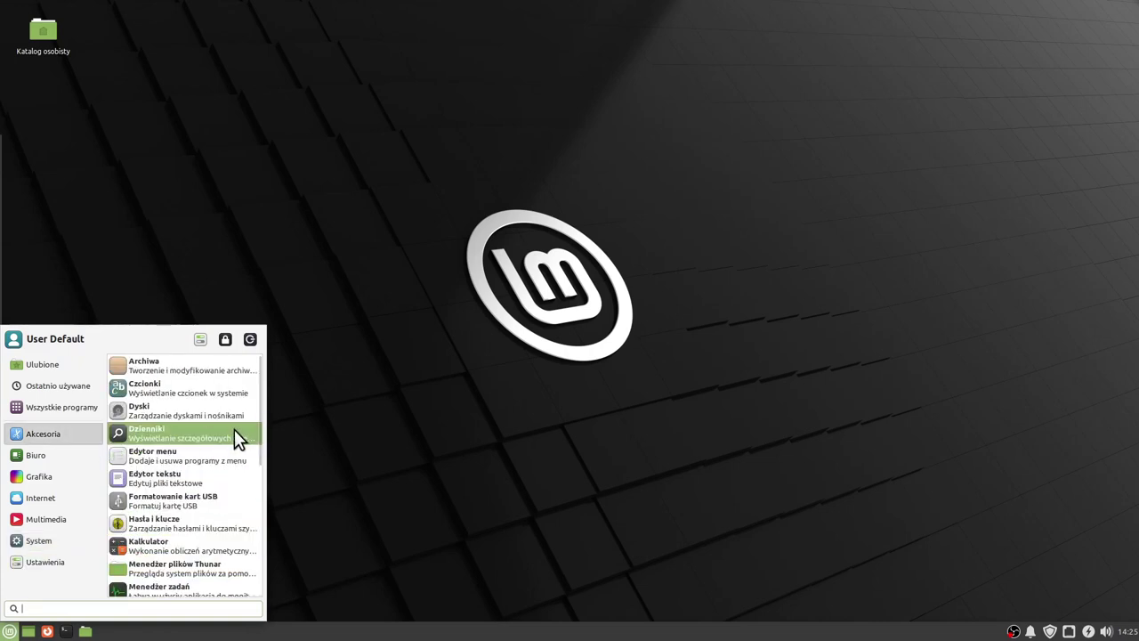
pyautogui.click(55, 538)
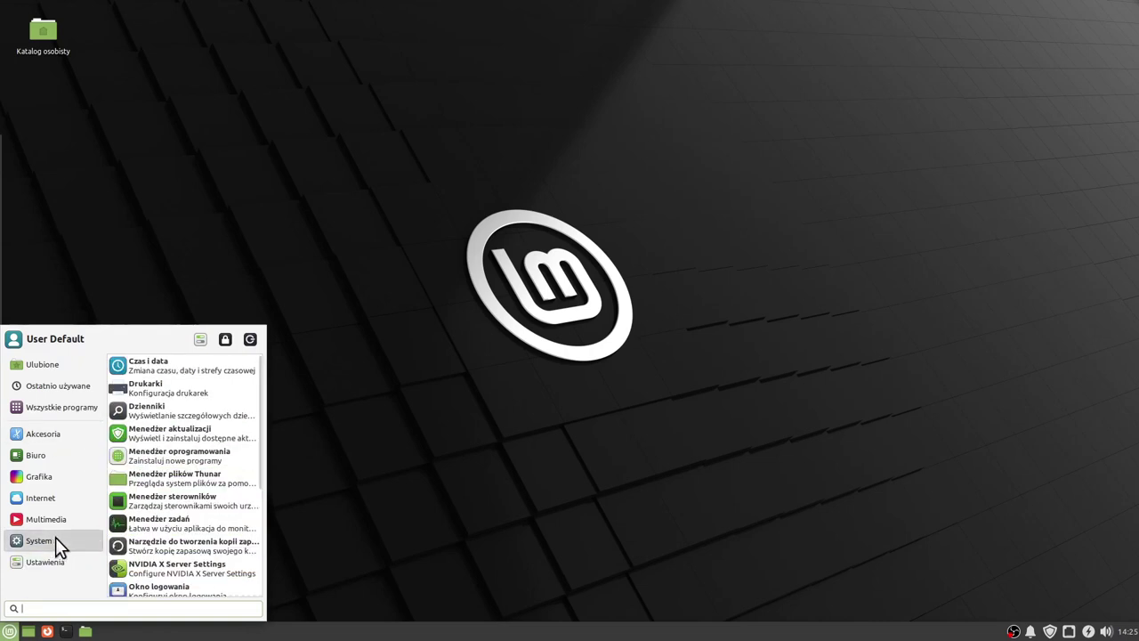
pyautogui.click(163, 374)
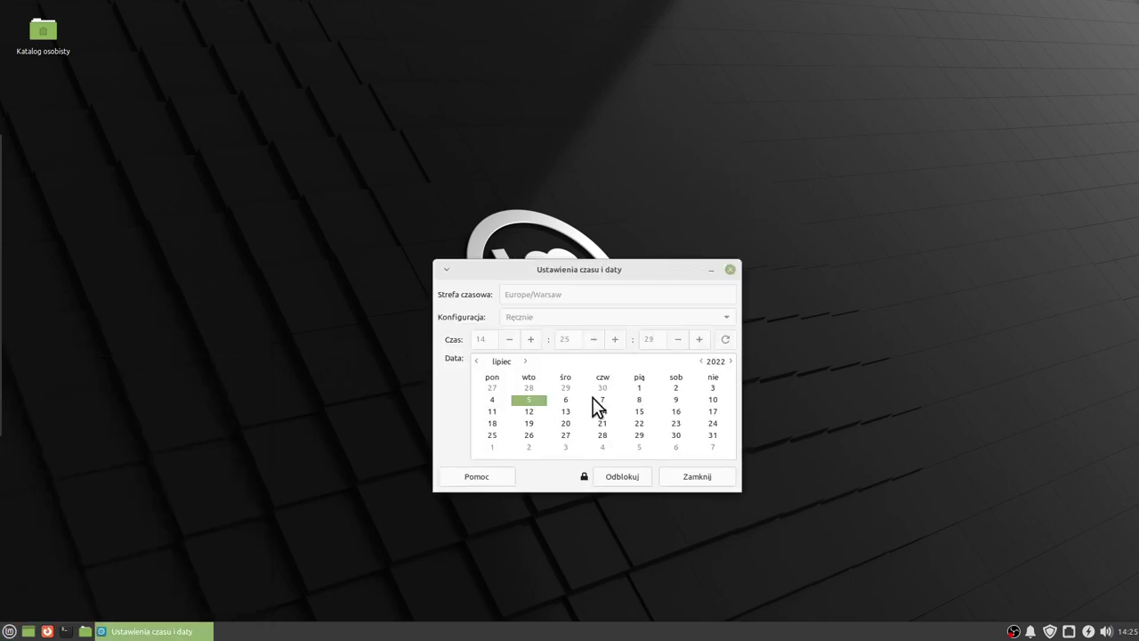
# Unlock the settings, switch to Internet time sync, keep Europe/Warsaw, and close.
pyautogui.click(637, 471)
pyautogui.click(571, 317)
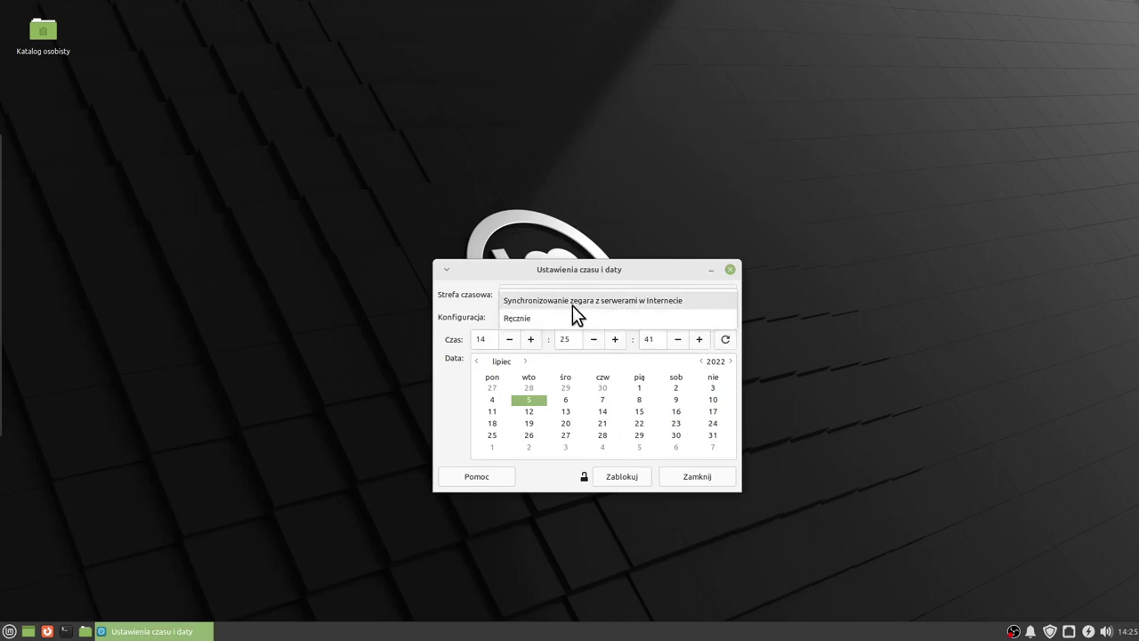
pyautogui.click(572, 305)
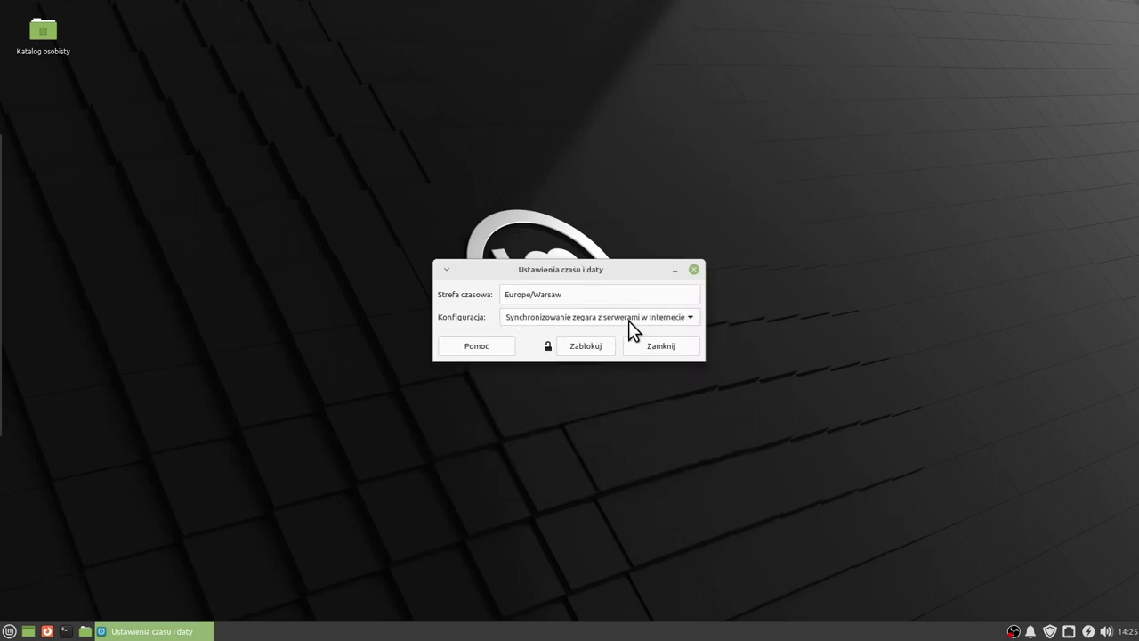
pyautogui.click(680, 296)
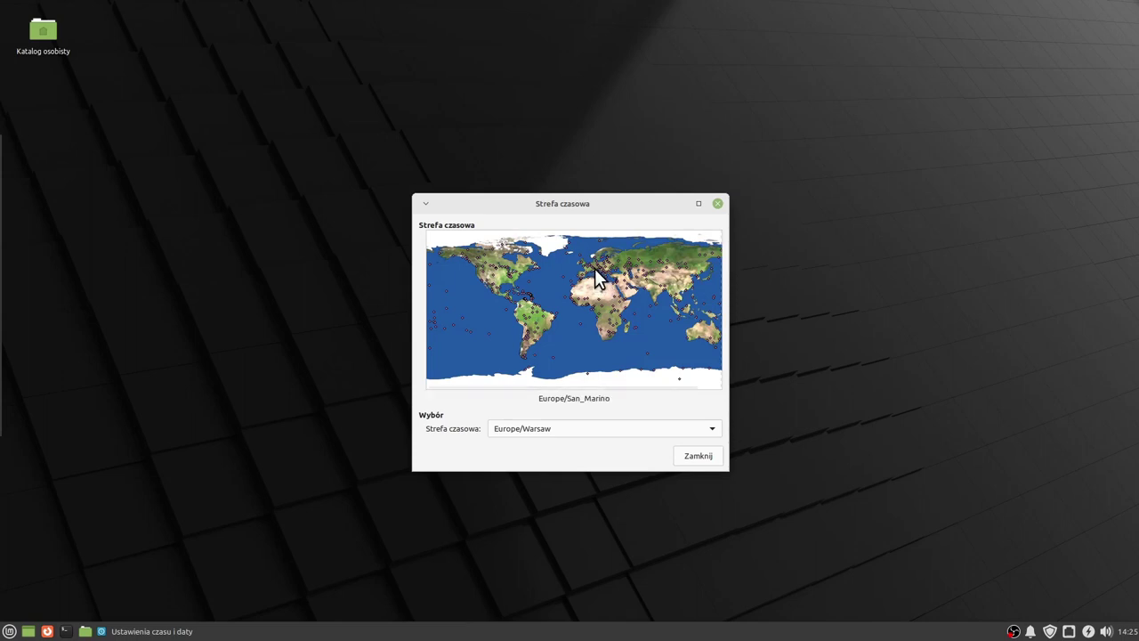
pyautogui.click(694, 457)
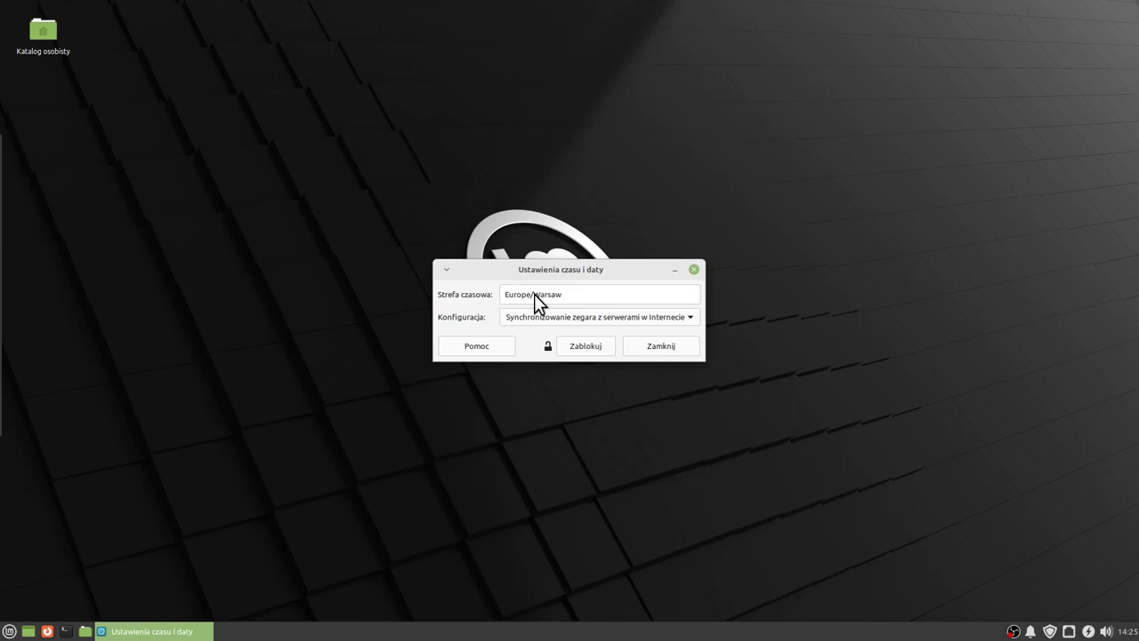
pyautogui.click(659, 346)
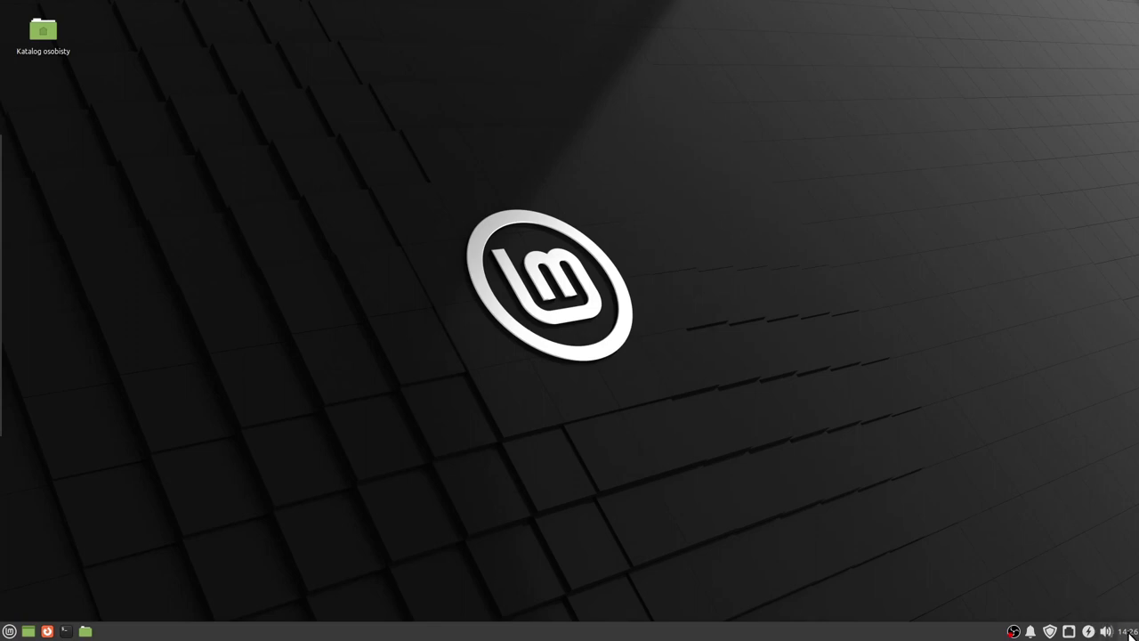
# Add the discovered network HP LaserJet 4100 printer in Printers with its matching driver.
pyautogui.moveTo(1128, 632)
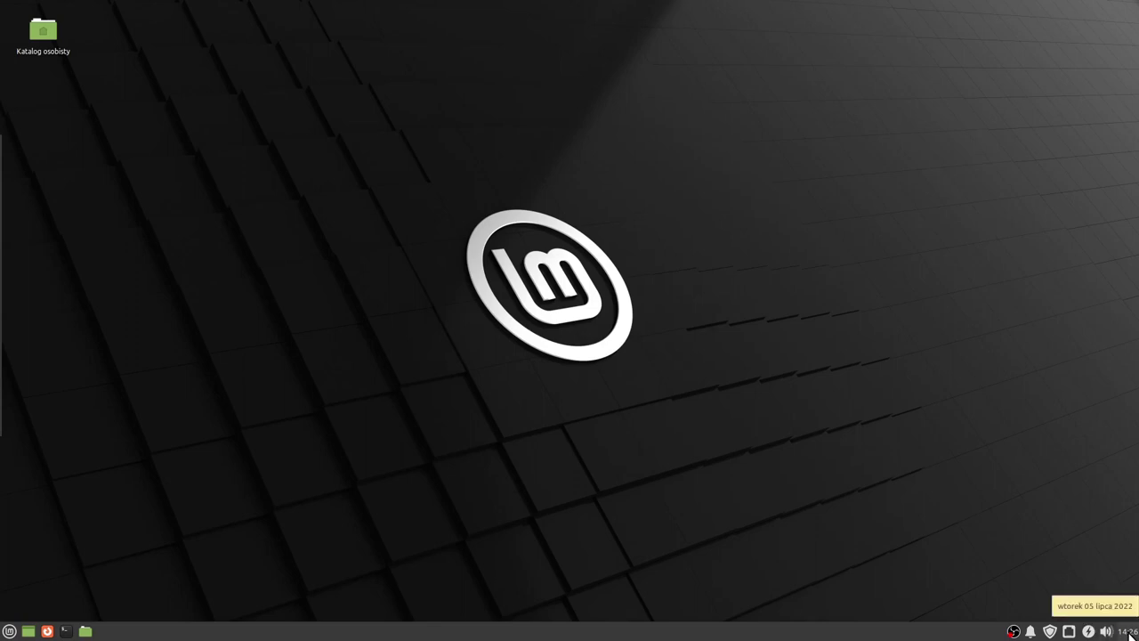
pyautogui.click(9, 630)
pyautogui.moveTo(44, 541)
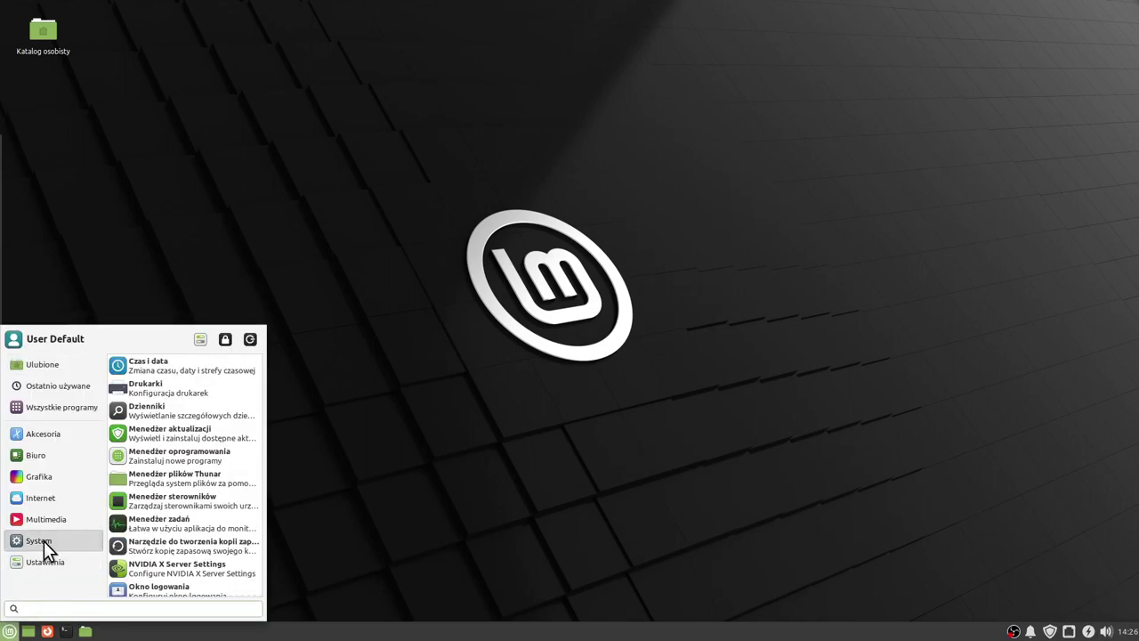
pyautogui.click(175, 390)
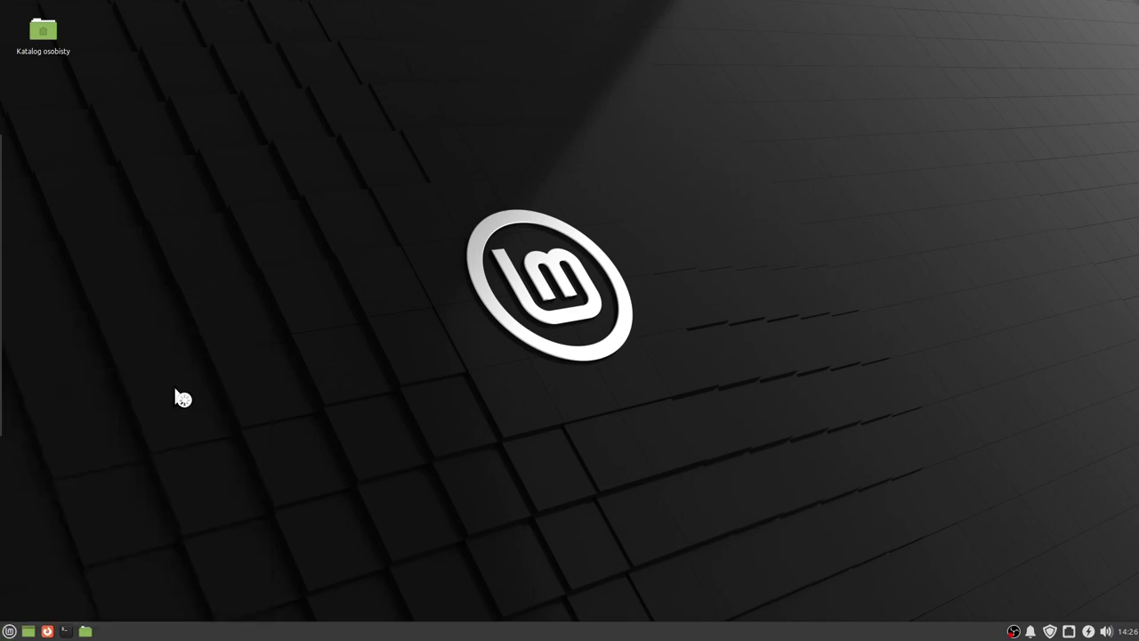
pyautogui.click(461, 295)
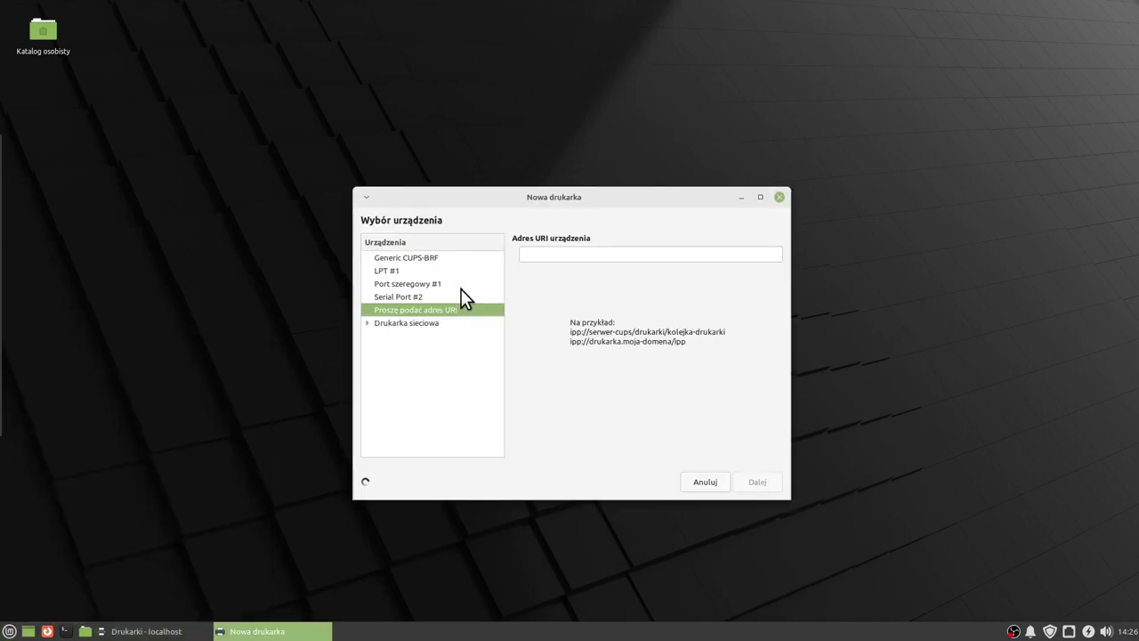
pyautogui.click(476, 337)
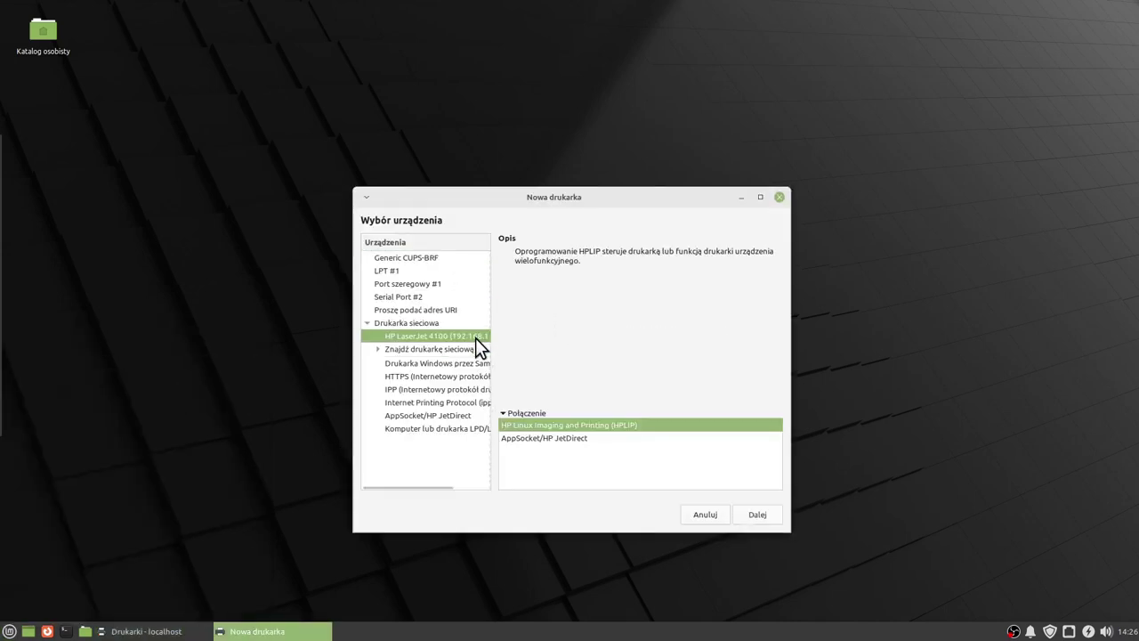
pyautogui.click(768, 516)
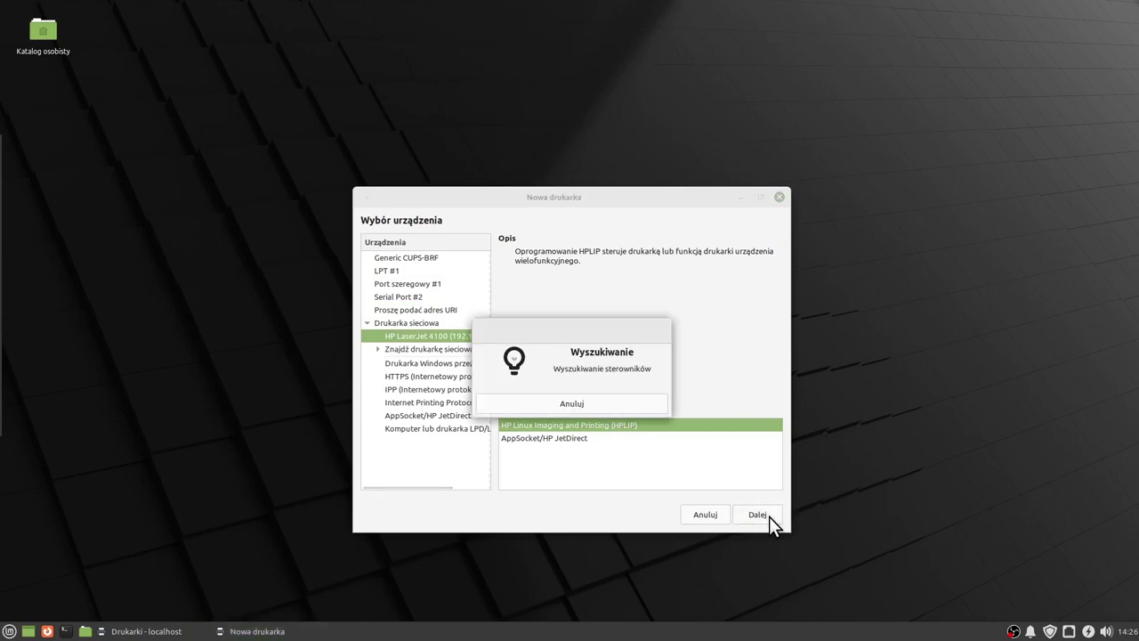
pyautogui.click(768, 516)
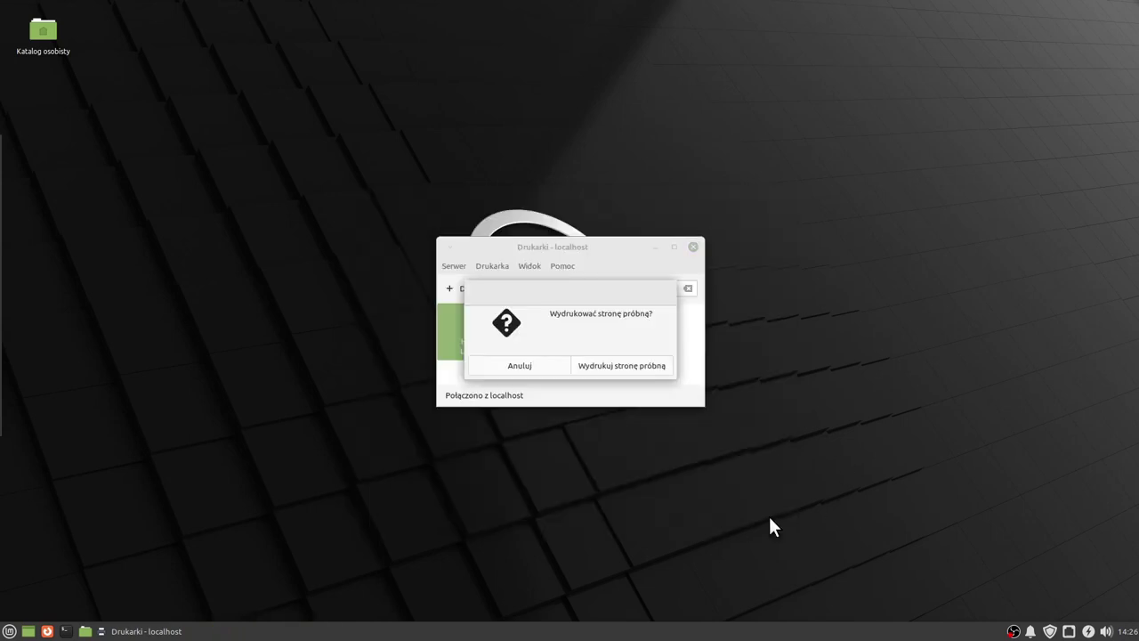
# Print a test page on the HP LaserJet 4100 and close its properties.
pyautogui.click(616, 367)
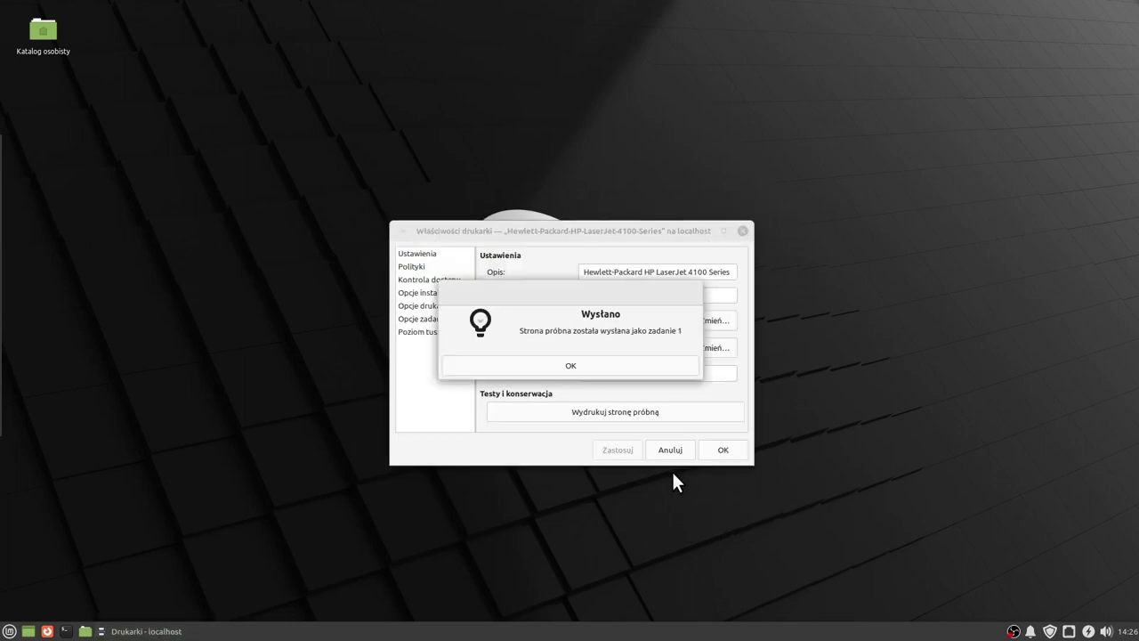
pyautogui.click(592, 364)
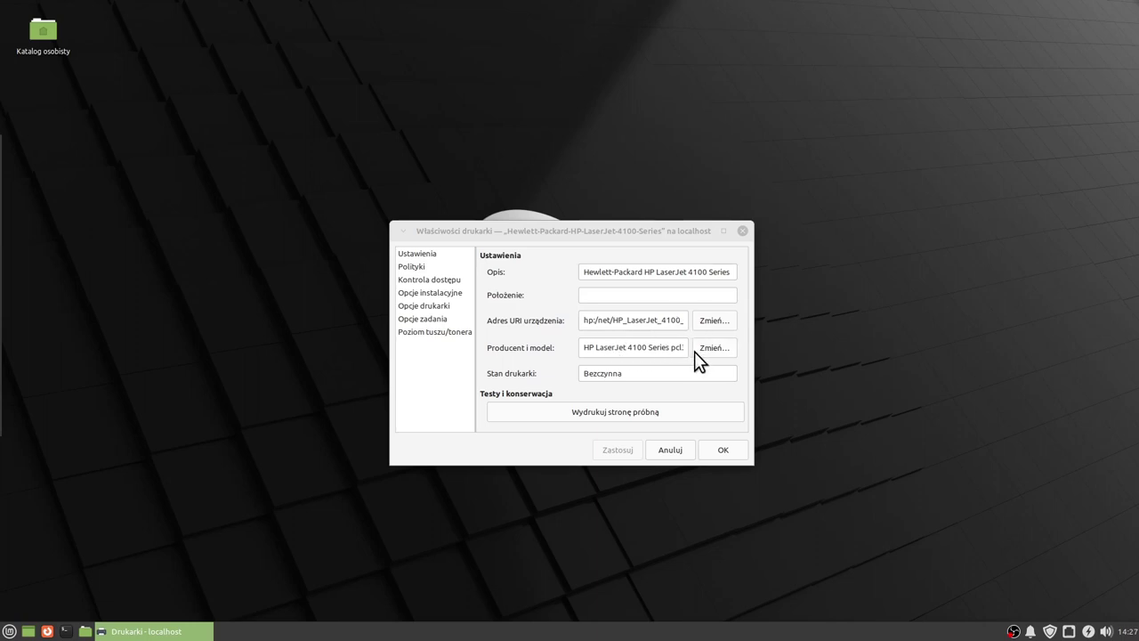
pyautogui.click(722, 450)
# Close Printers, briefly view the Dzienniki system logs centred on screen, then show System apps.
pyautogui.click(694, 249)
pyautogui.click(9, 631)
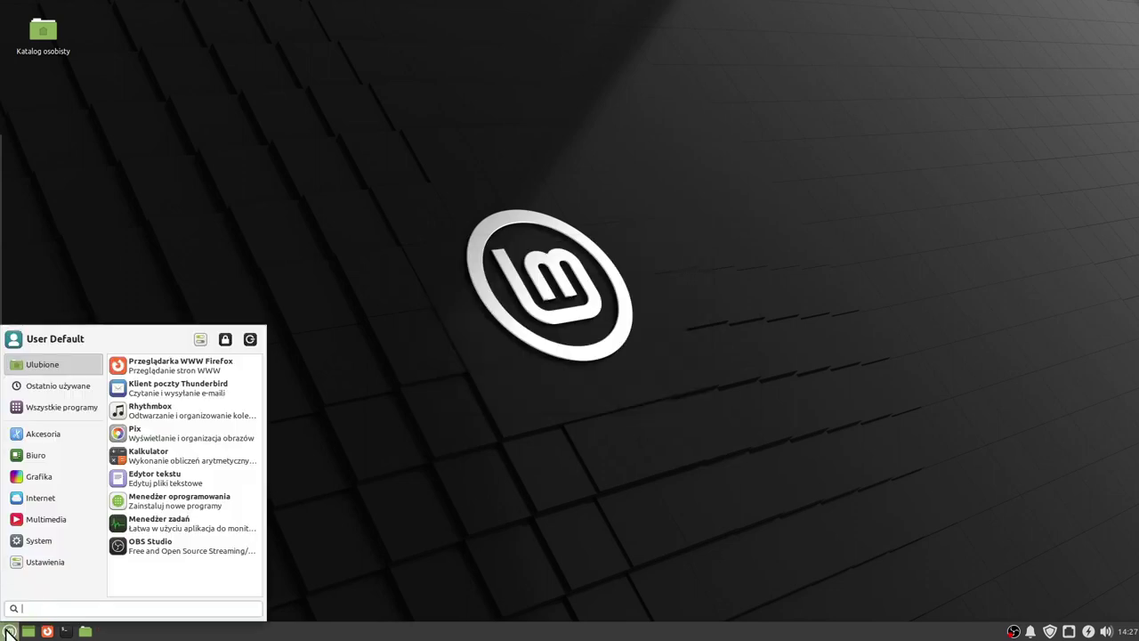
pyautogui.moveTo(31, 538)
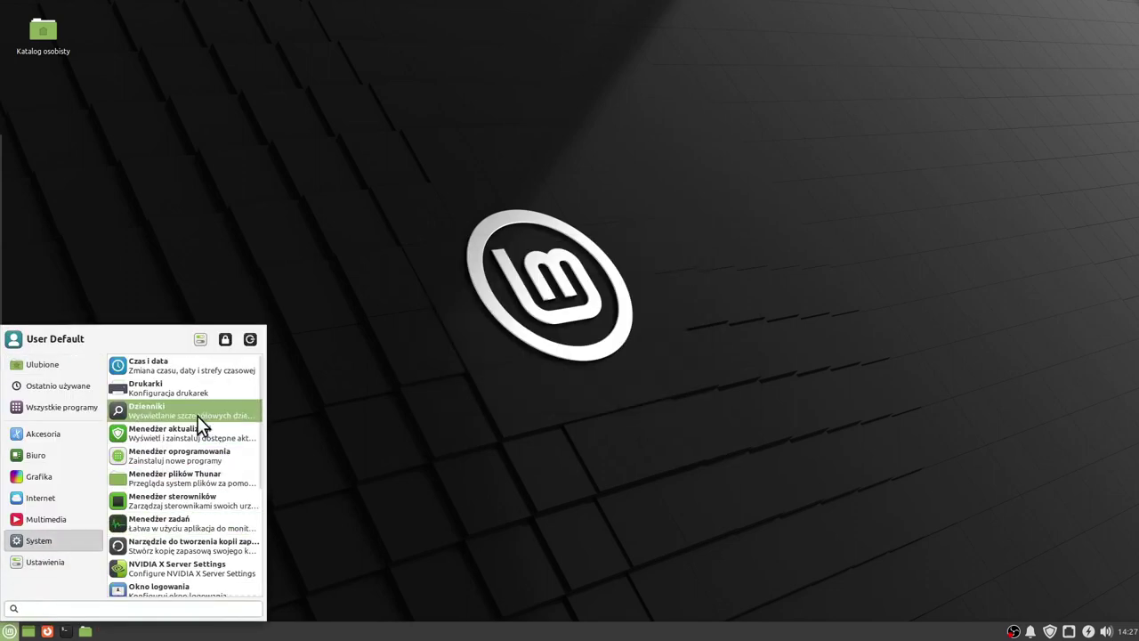
pyautogui.click(193, 426)
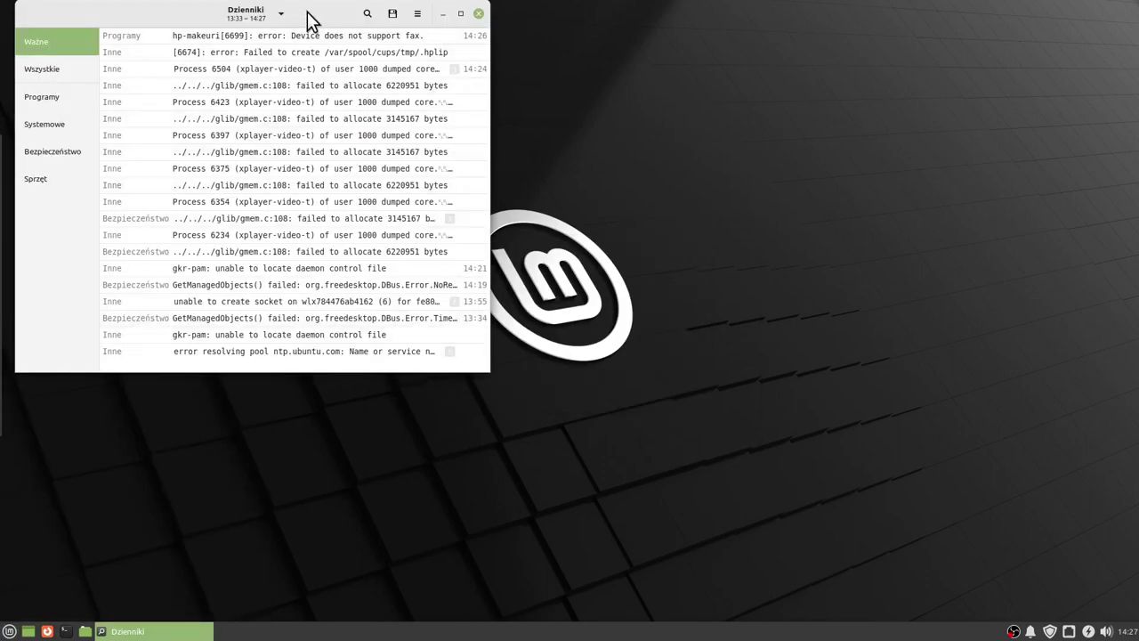
pyautogui.moveTo(307, 15); pyautogui.dragTo(577, 167)
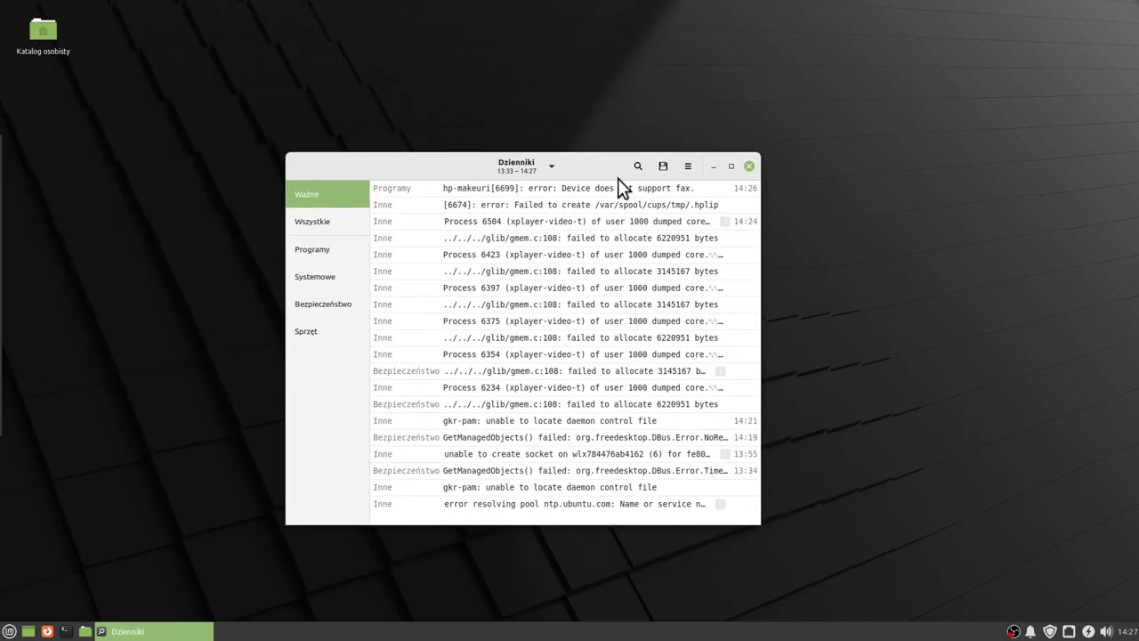
pyautogui.click(751, 166)
pyautogui.click(8, 631)
pyautogui.click(35, 540)
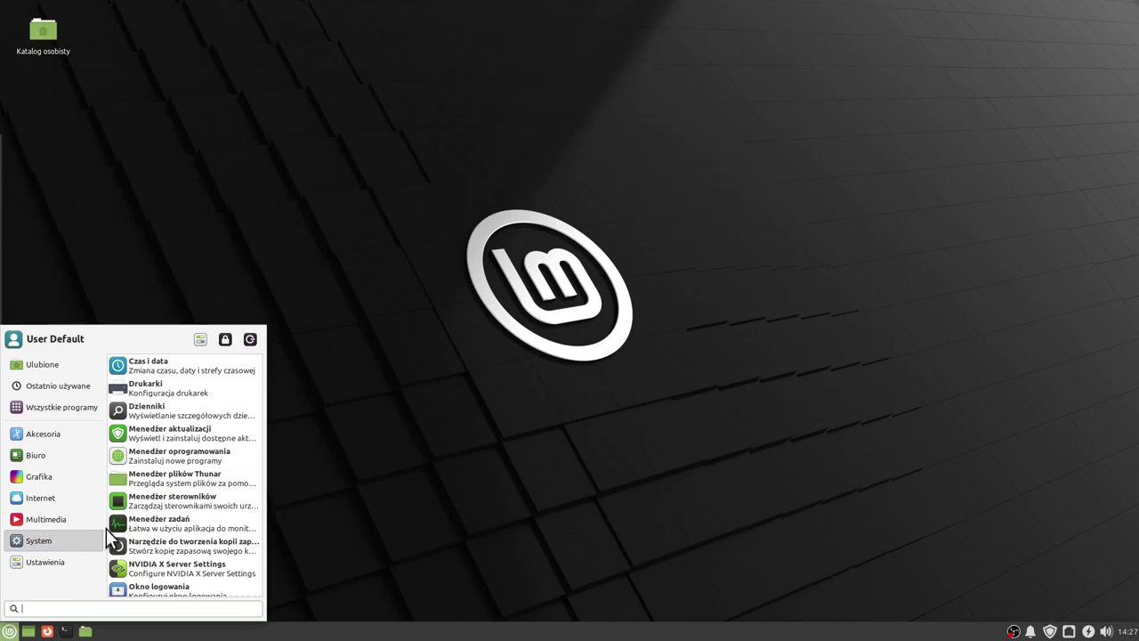
# Run Update Manager from System, close it, then reopen it from the tray notifier and close again.
pyautogui.click(194, 432)
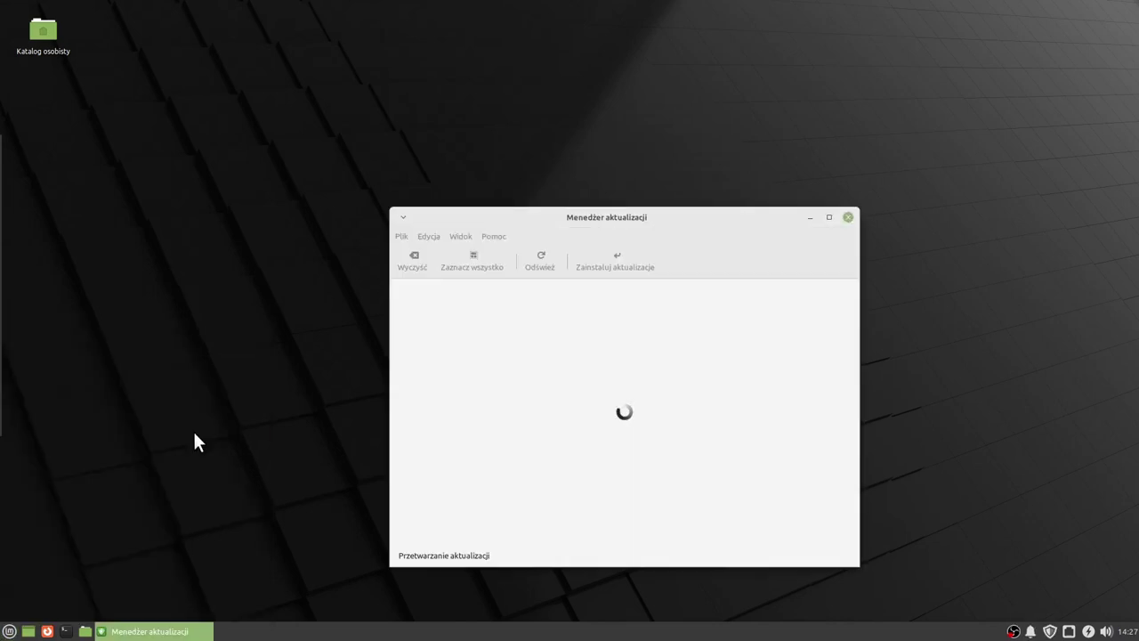
pyautogui.moveTo(725, 226)
pyautogui.mouseDown()
pyautogui.moveTo(692, 226)
pyautogui.moveTo(708, 223)
pyautogui.mouseUp()
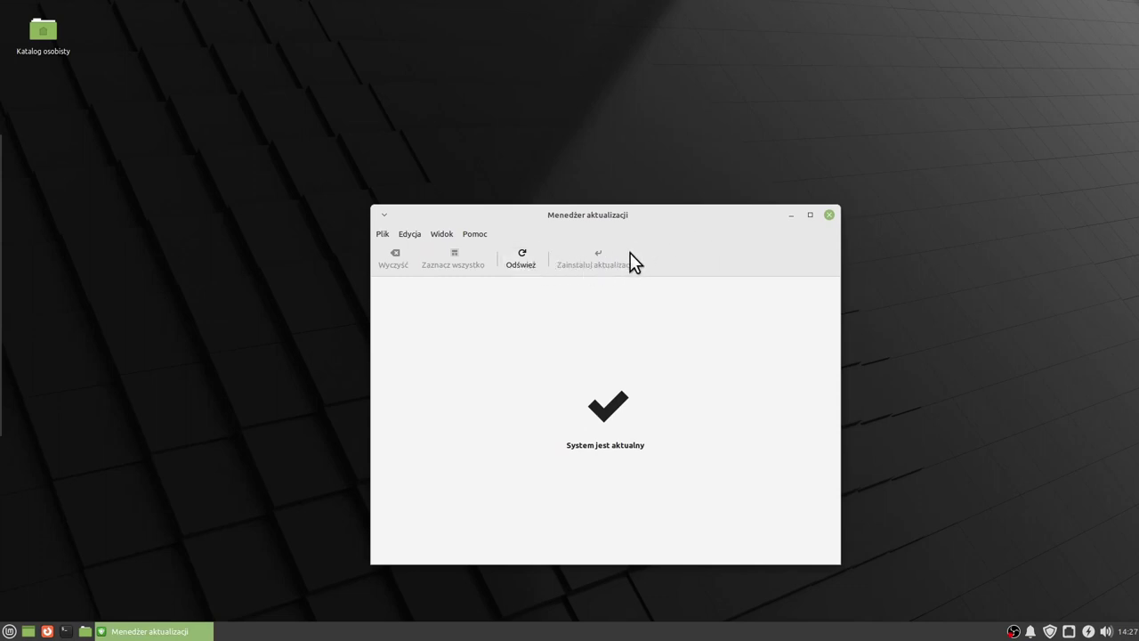
pyautogui.click(828, 216)
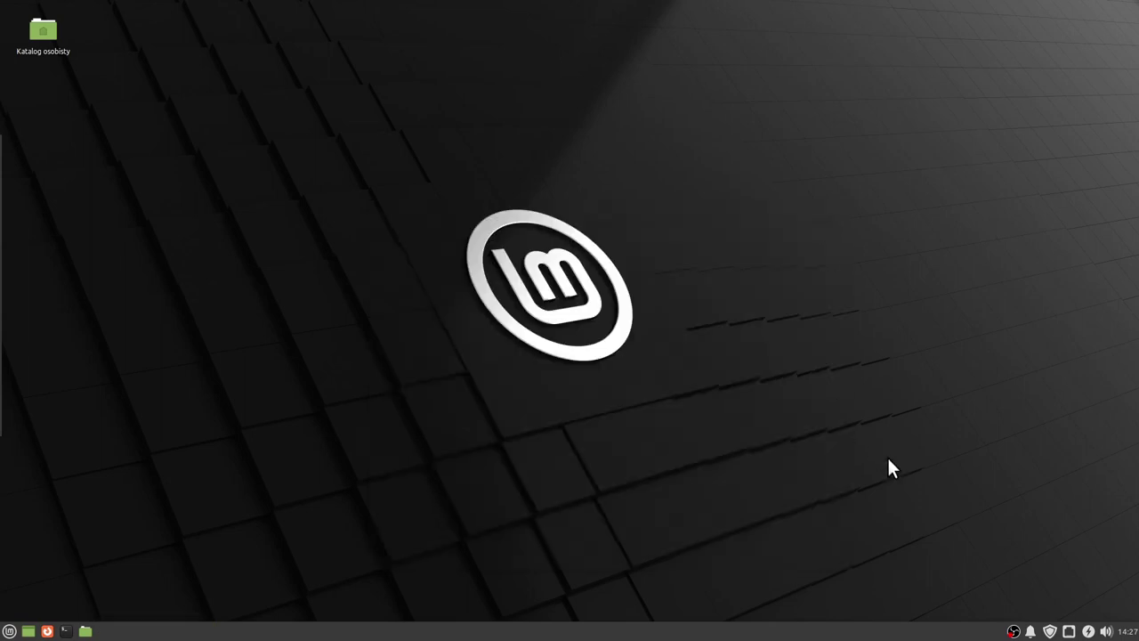
pyautogui.click(1050, 631)
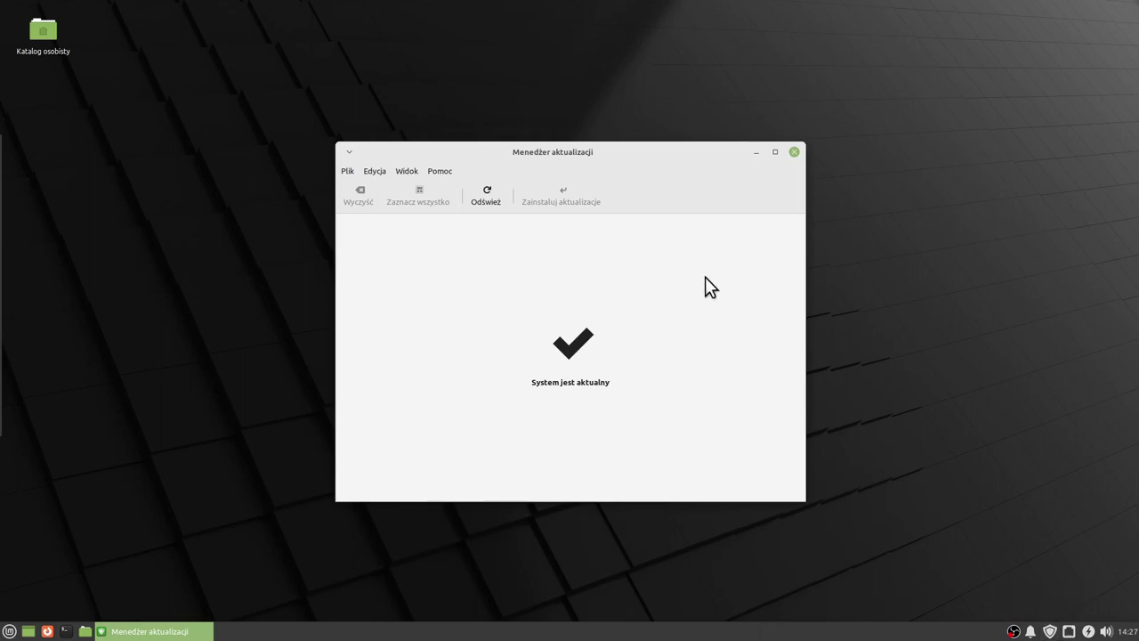
pyautogui.click(794, 153)
pyautogui.click(8, 631)
# Launch Menedżer oprogramowania from System, position its window near the top, then close it.
pyautogui.moveTo(38, 540)
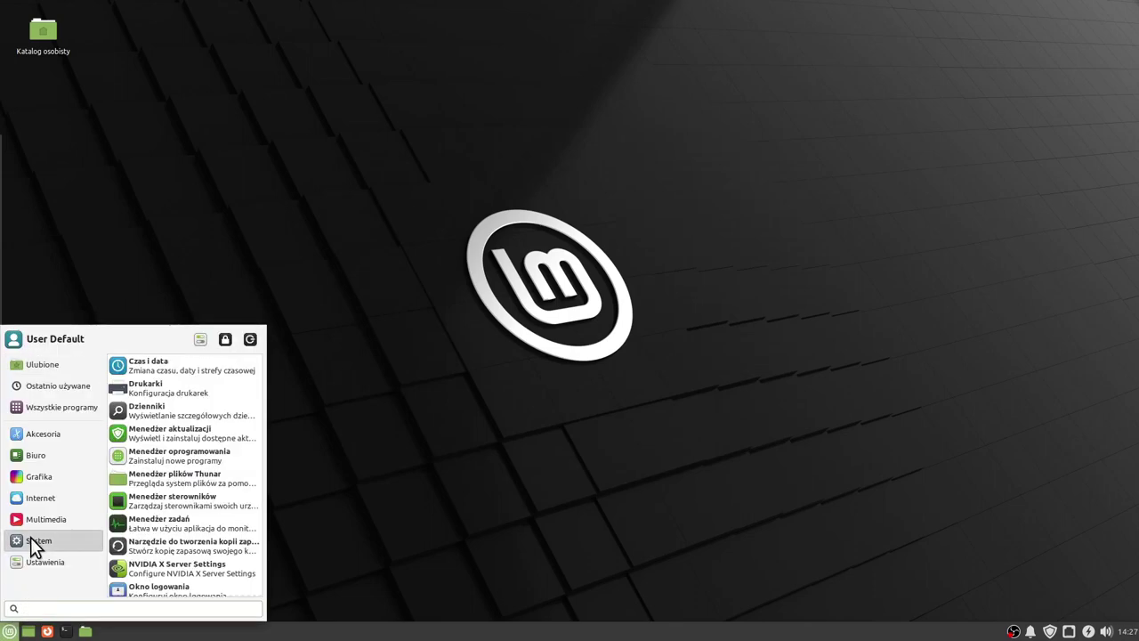
pyautogui.click(216, 459)
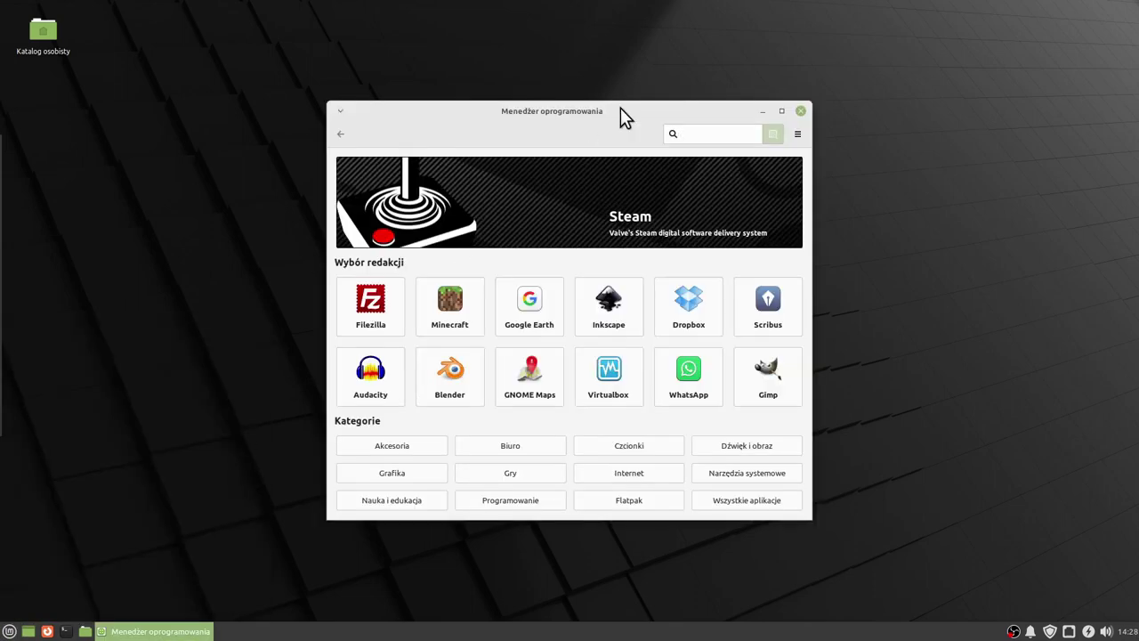
pyautogui.moveTo(620, 112); pyautogui.dragTo(615, 98)
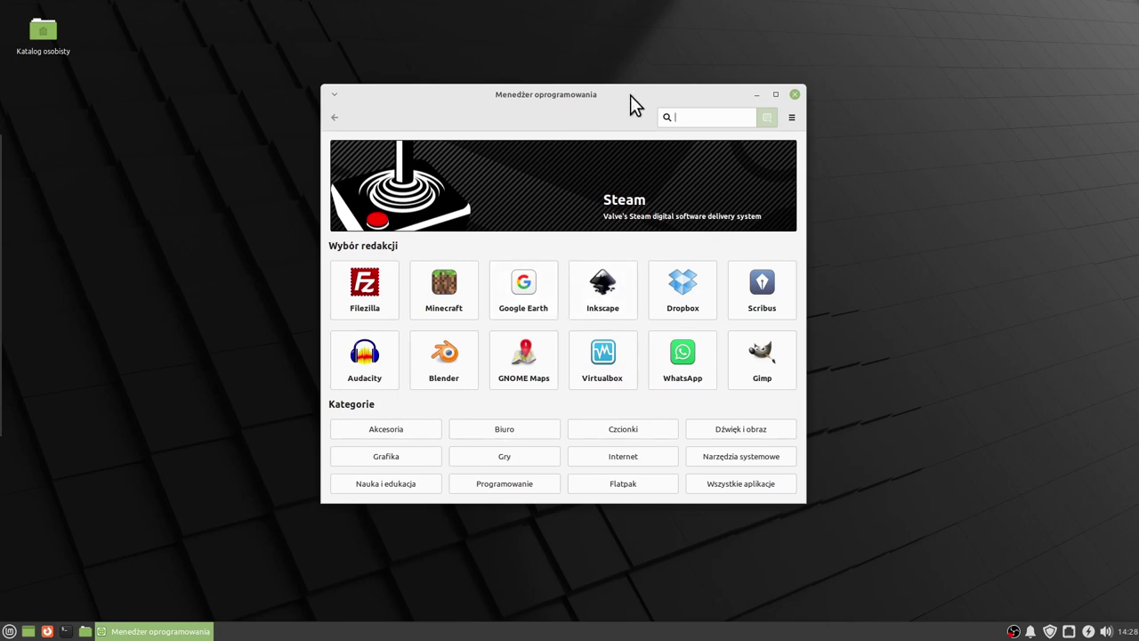
pyautogui.moveTo(630, 96); pyautogui.dragTo(624, 104)
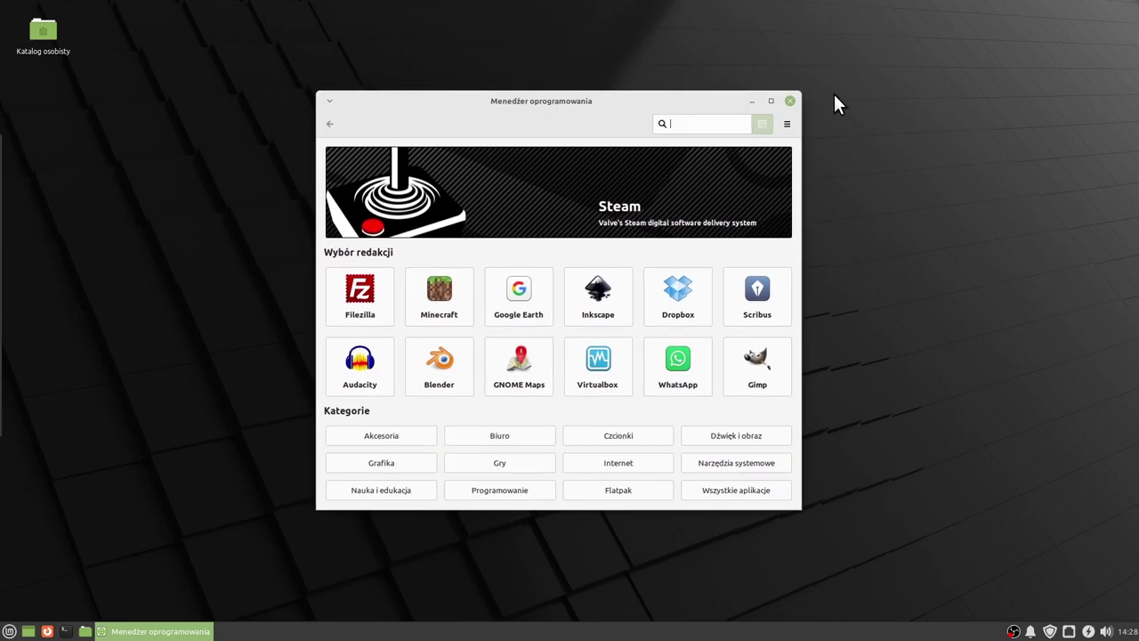
pyautogui.moveTo(670, 100); pyautogui.dragTo(652, 100)
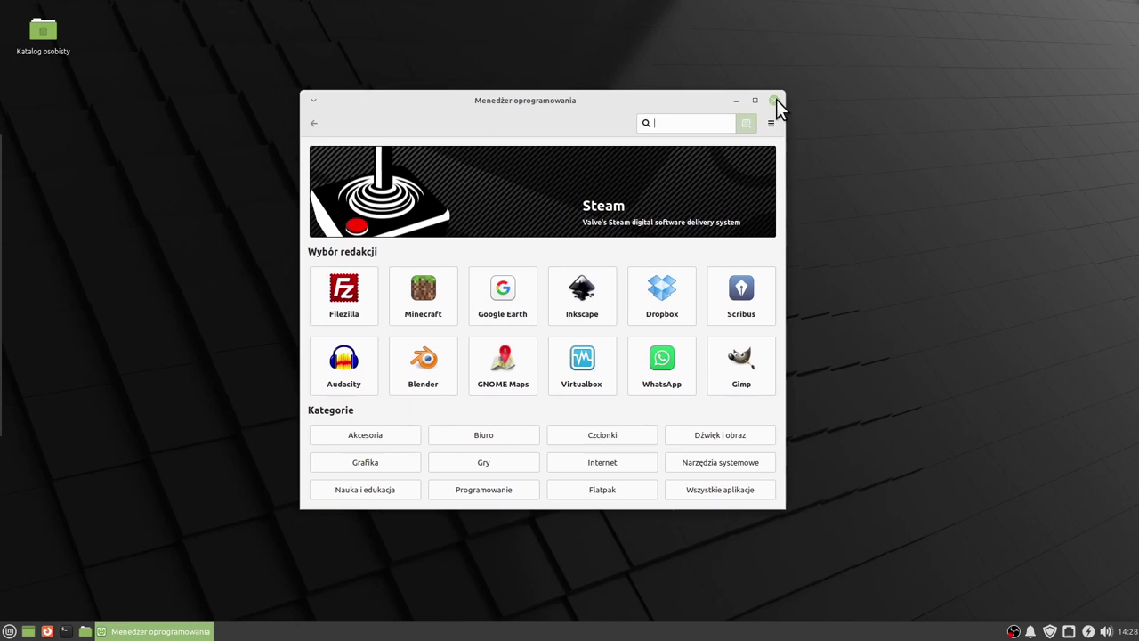
pyautogui.click(776, 99)
pyautogui.click(9, 631)
pyautogui.moveTo(43, 541)
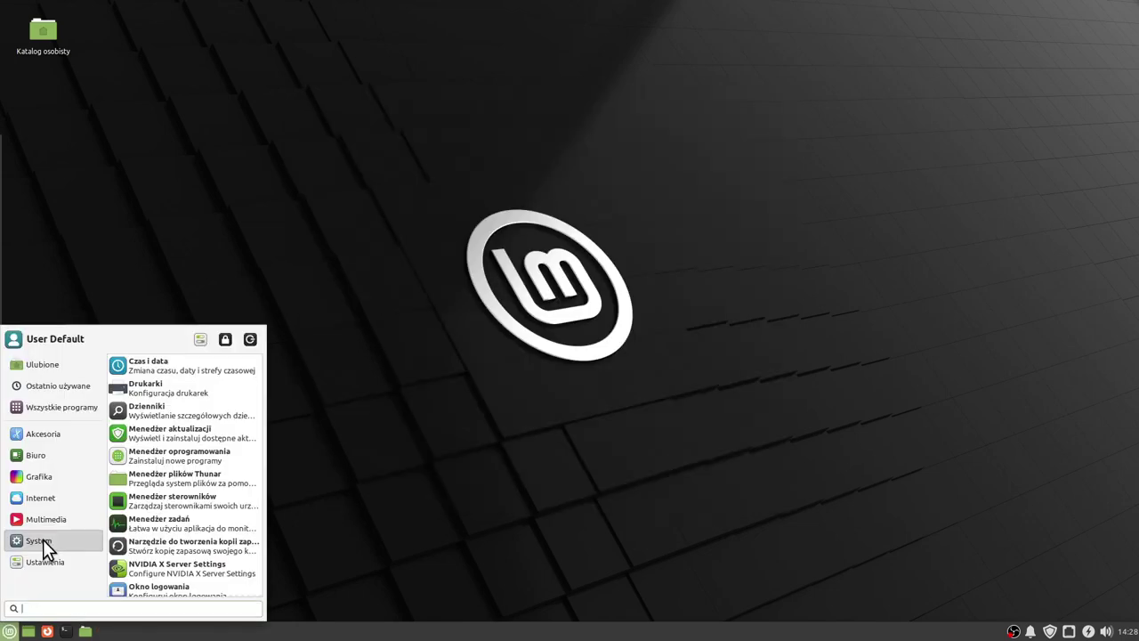
# Launch Thunar centred on the home folder, then open and close a second Home window.
pyautogui.click(159, 479)
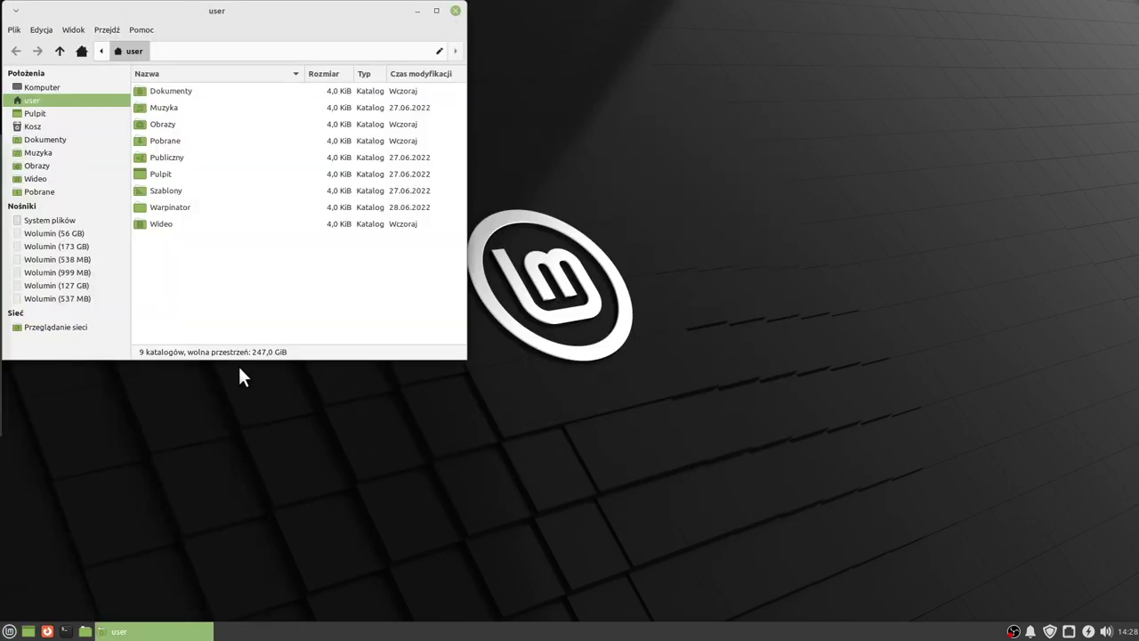
pyautogui.moveTo(339, 23); pyautogui.dragTo(659, 140)
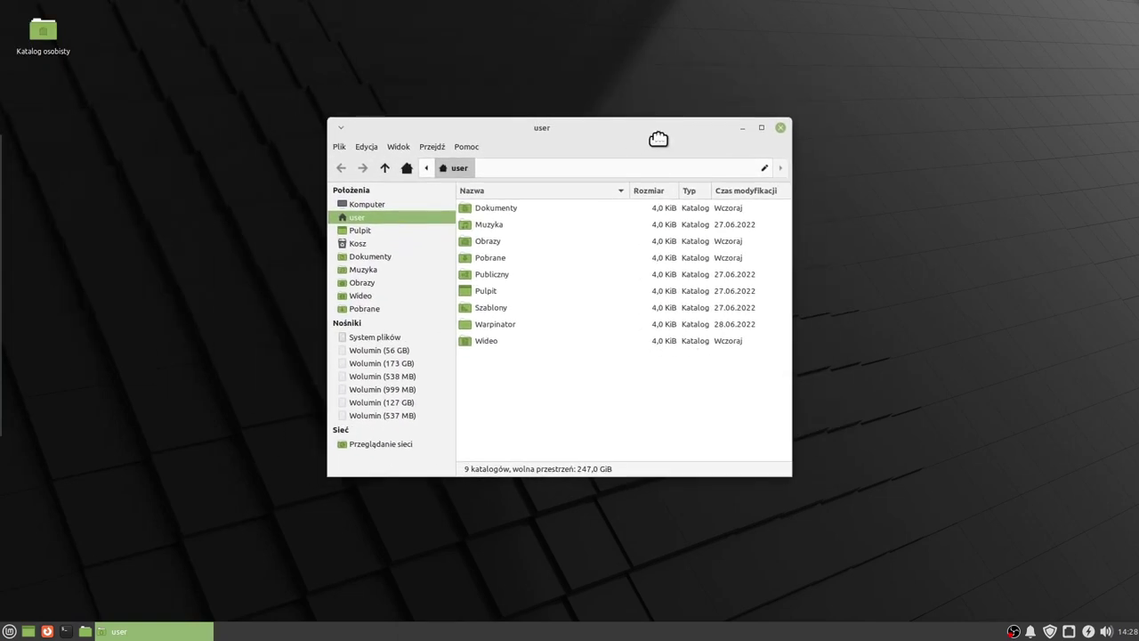
pyautogui.doubleClick(48, 36)
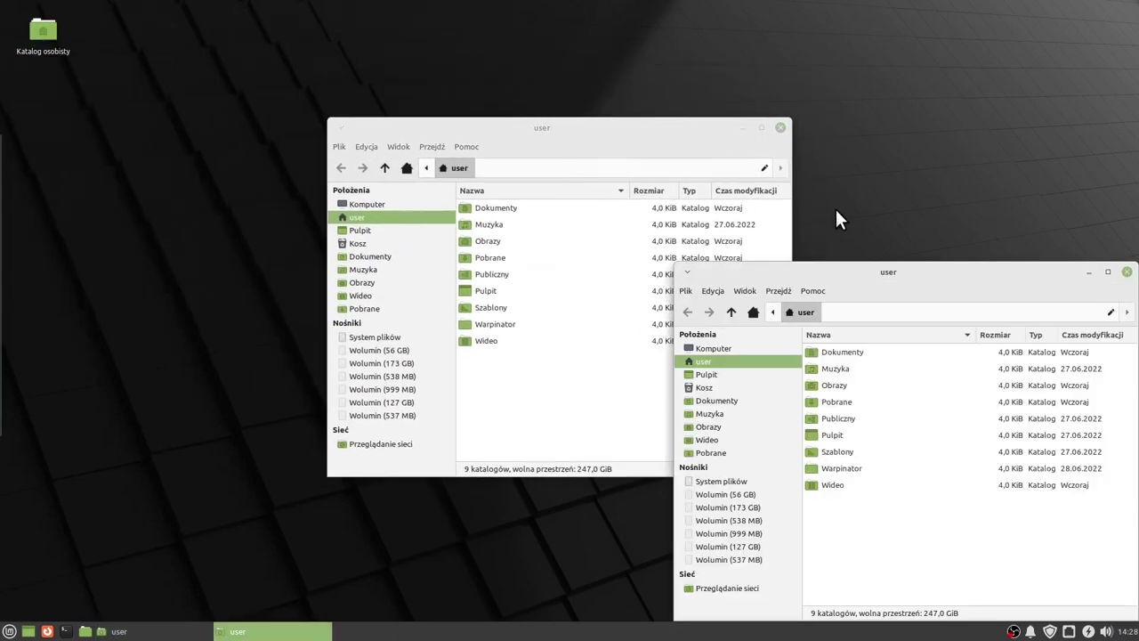
pyautogui.moveTo(909, 273); pyautogui.dragTo(840, 204)
pyautogui.click(987, 201)
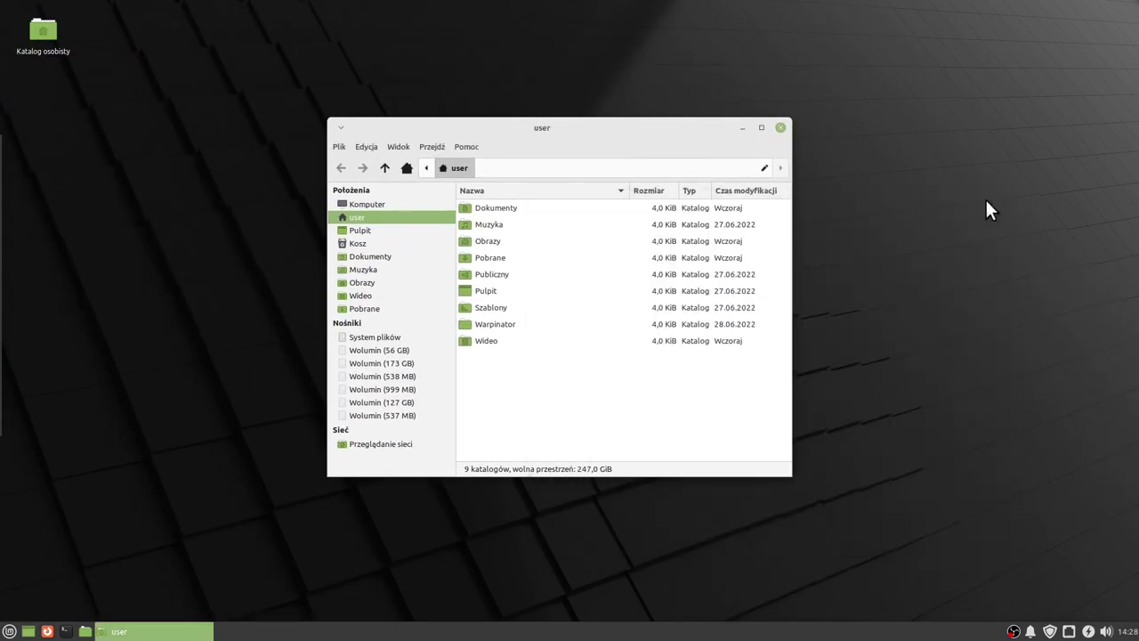
# Close Thunar, then launch Driver Manager from the System menu and authenticate with the account password.
pyautogui.click(778, 141)
pyautogui.click(9, 631)
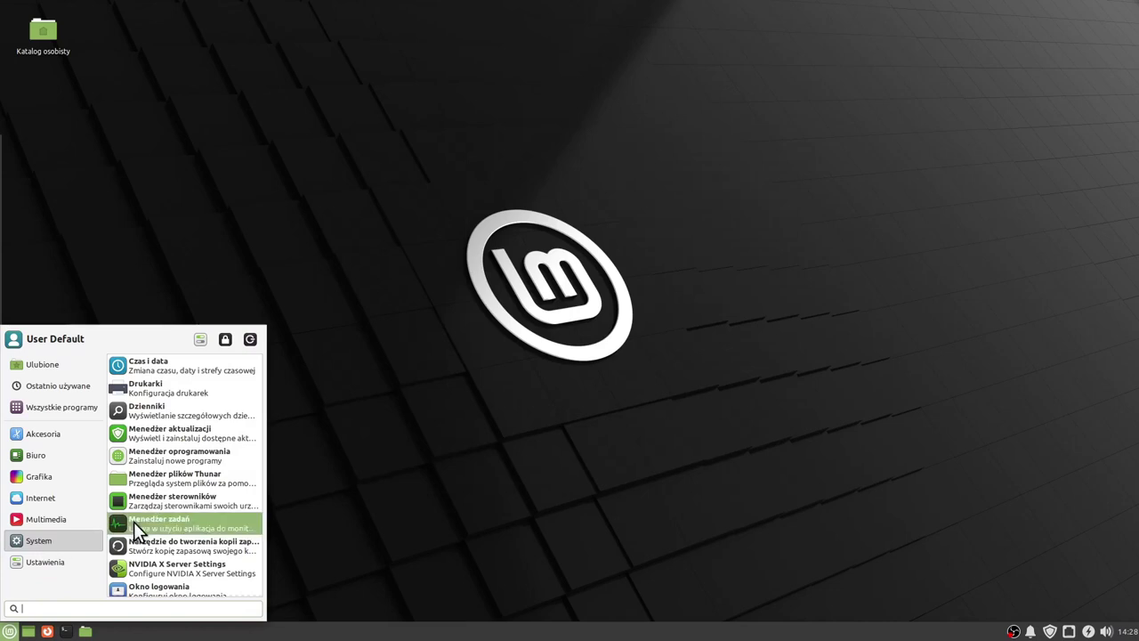
pyautogui.click(171, 507)
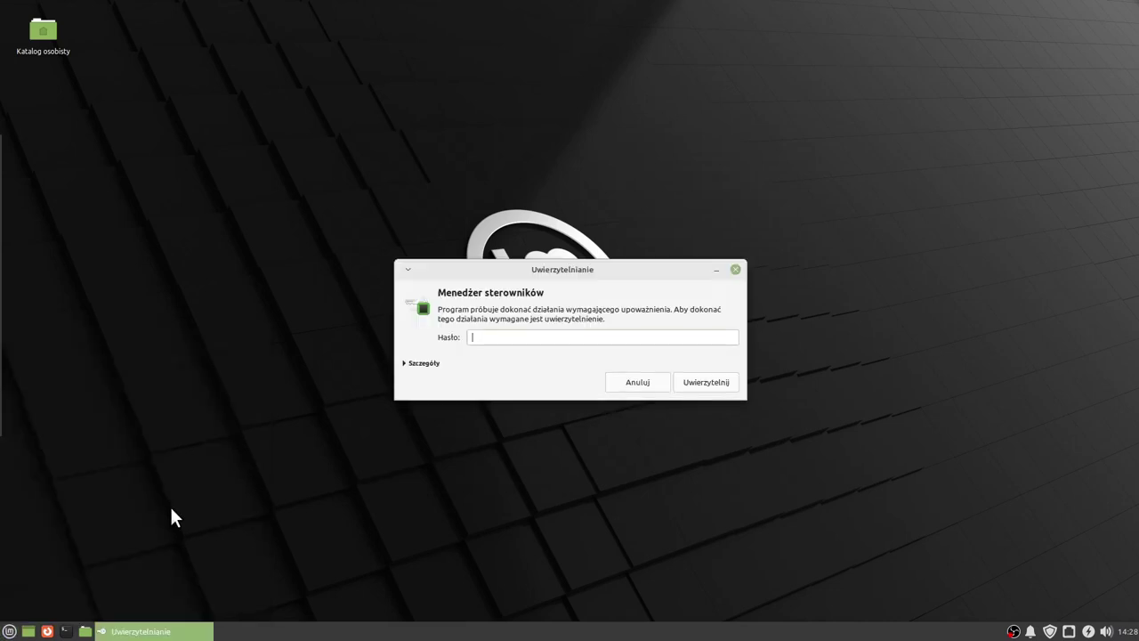
pyautogui.write('*****')
pyautogui.press('Return')
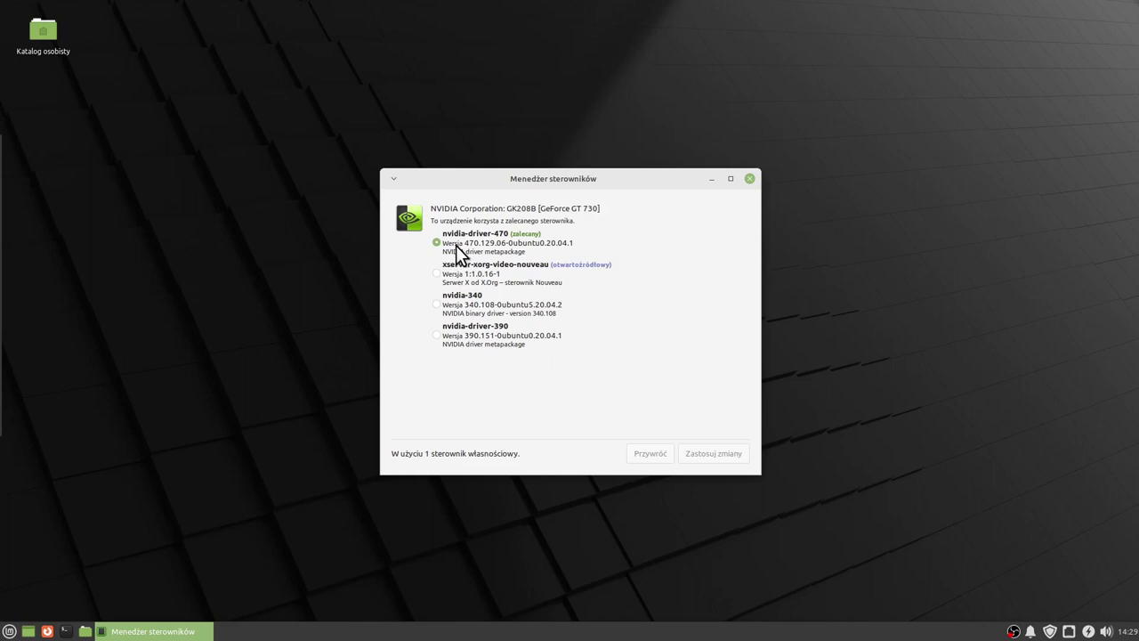
# Close Driver Manager with nvidia-driver-470 still in use, and show the System applications menu.
pyautogui.click(750, 179)
pyautogui.click(9, 631)
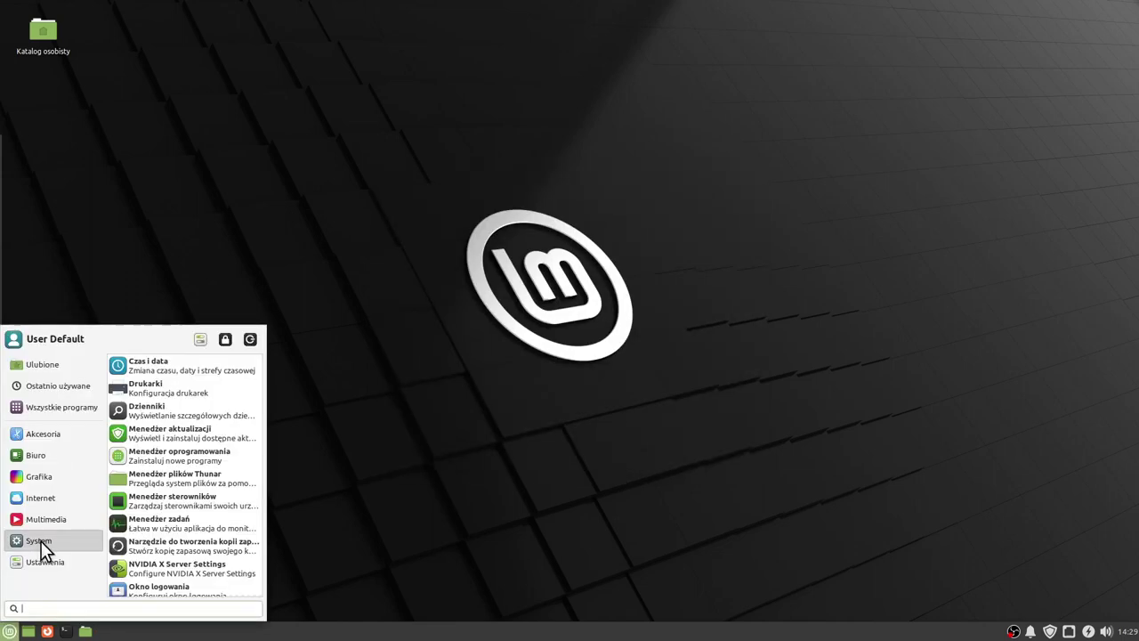
pyautogui.click(147, 524)
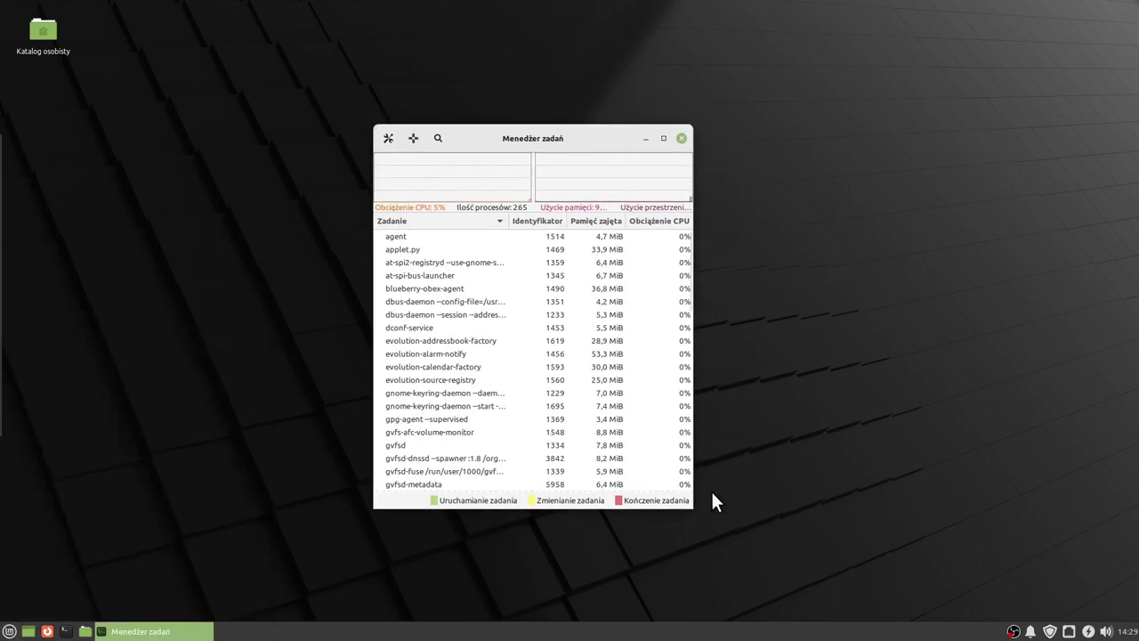
pyautogui.moveTo(692, 506); pyautogui.dragTo(811, 577)
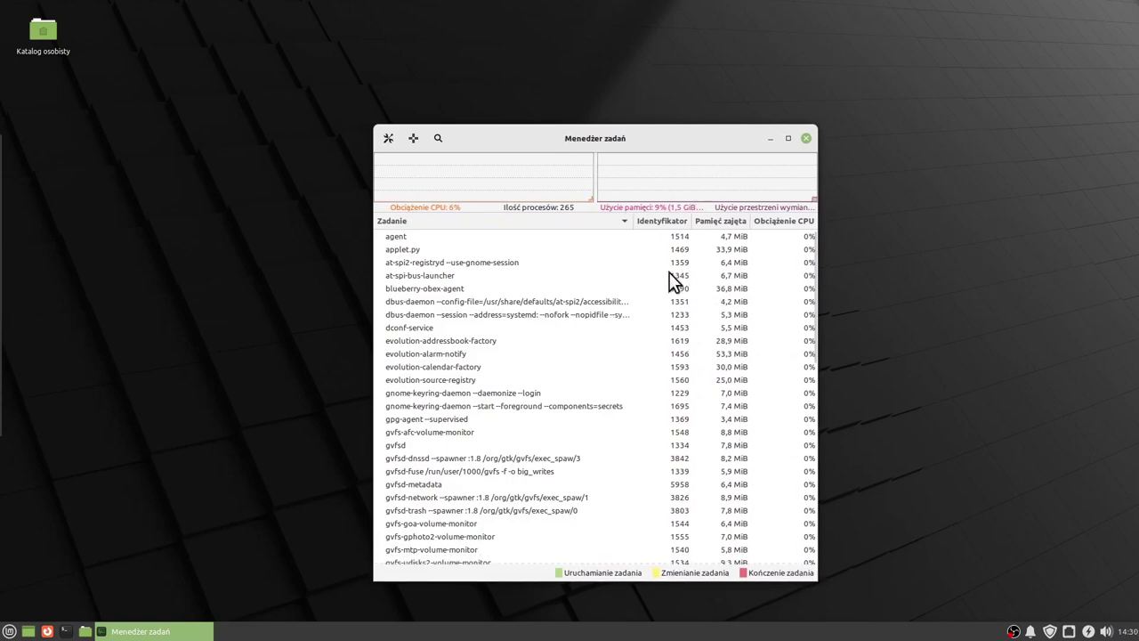
pyautogui.moveTo(516, 179)
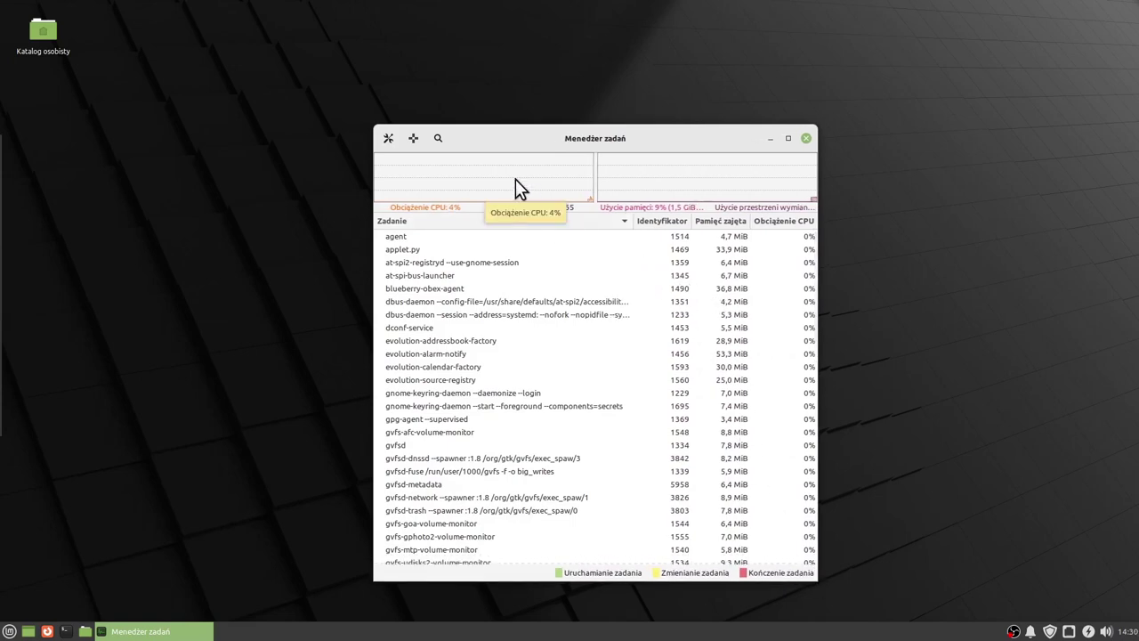
pyautogui.moveTo(750, 182)
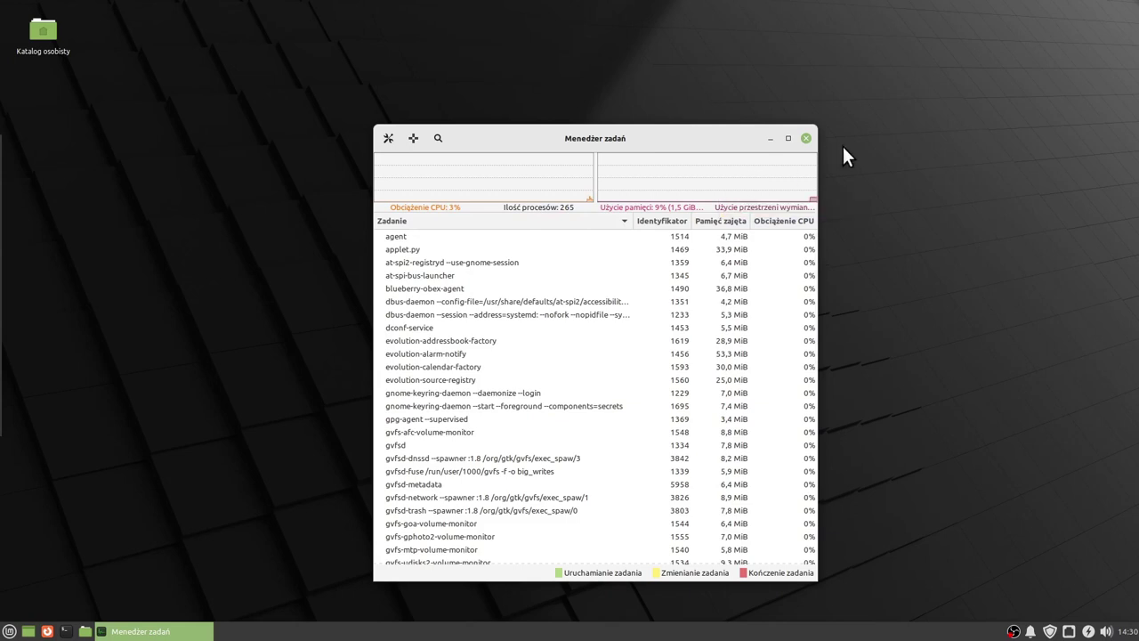
pyautogui.click(806, 138)
pyautogui.press('super')
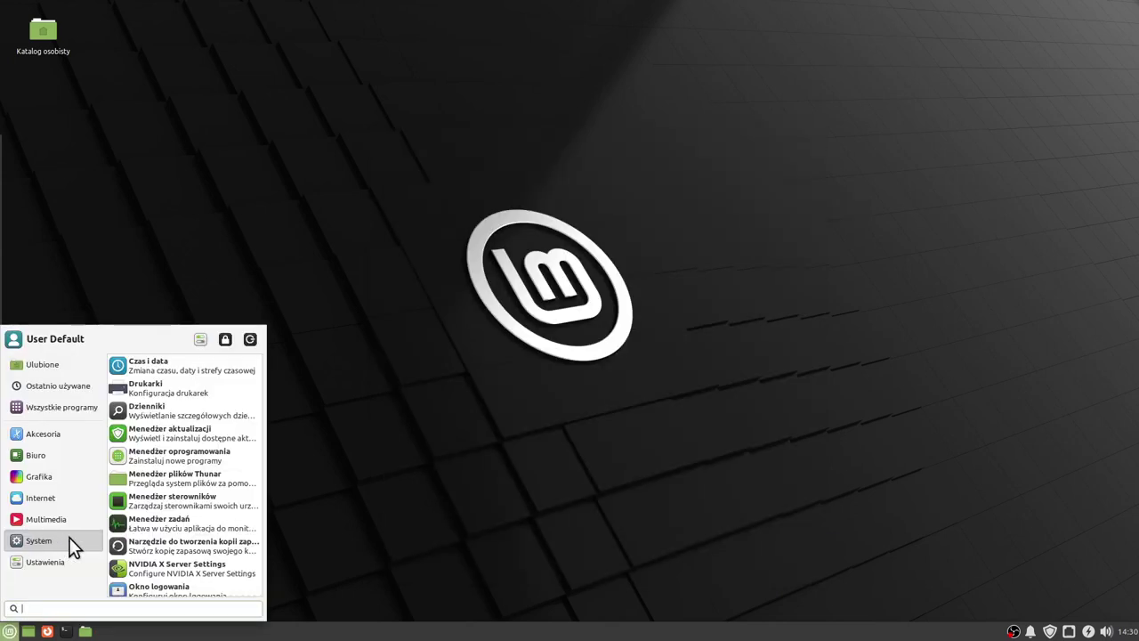
# Open the Backup Tool to see its personal data and software selection options, then close it.
pyautogui.click(140, 543)
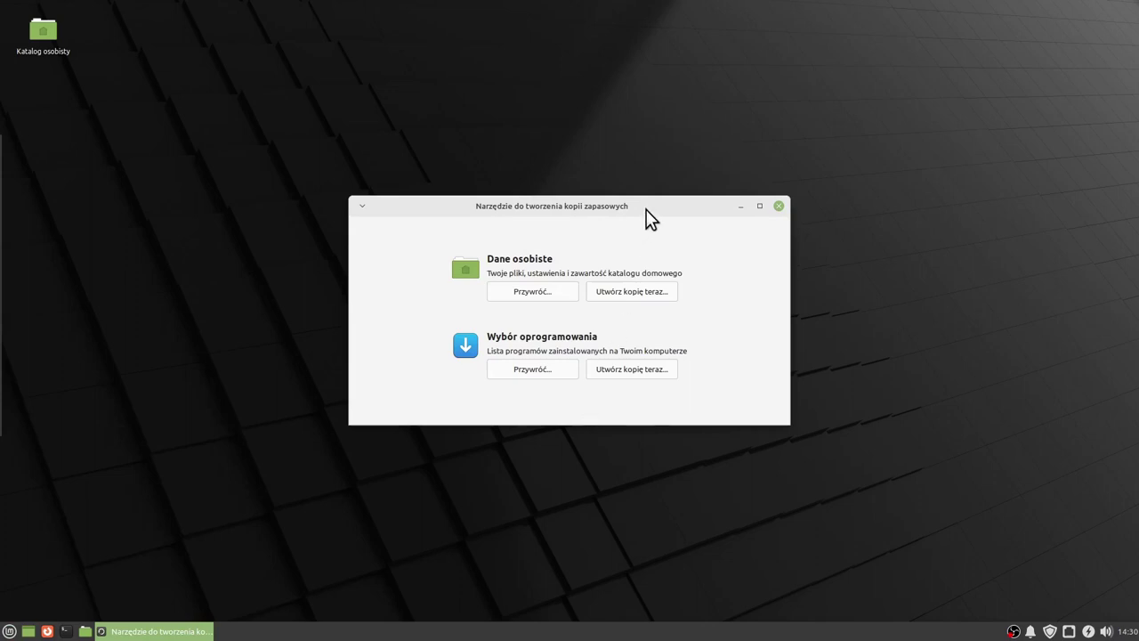
pyautogui.moveTo(646, 211); pyautogui.dragTo(645, 214)
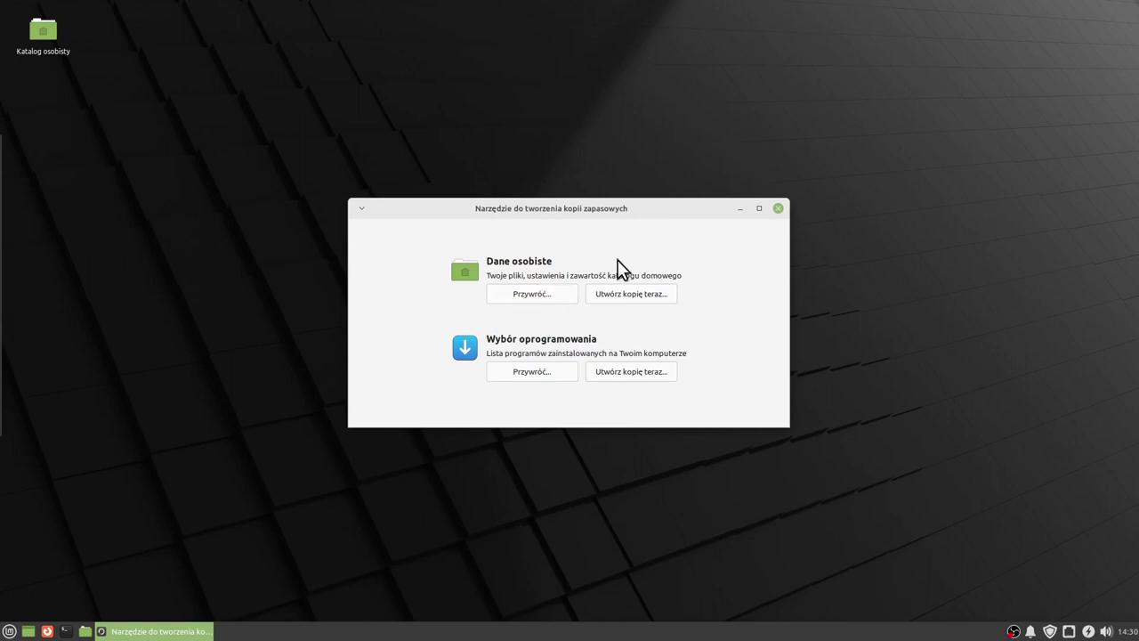
pyautogui.click(777, 208)
pyautogui.click(8, 630)
# Launch NVIDIA X Server Settings and go from XVideo Settings to the OpenGL Settings page.
pyautogui.moveTo(47, 544)
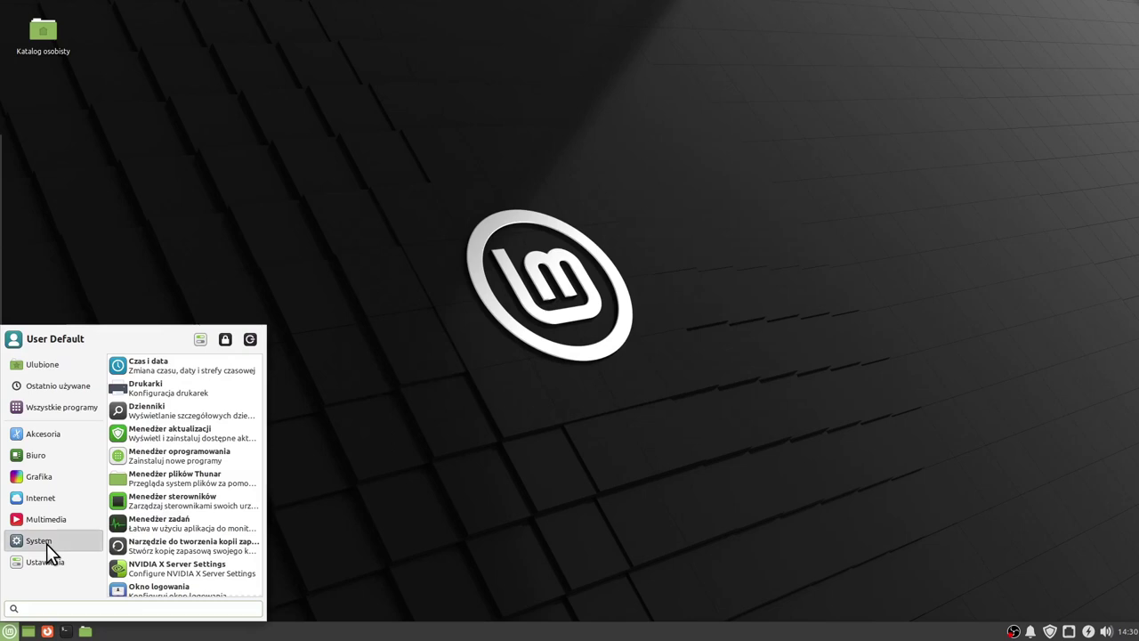
pyautogui.click(192, 567)
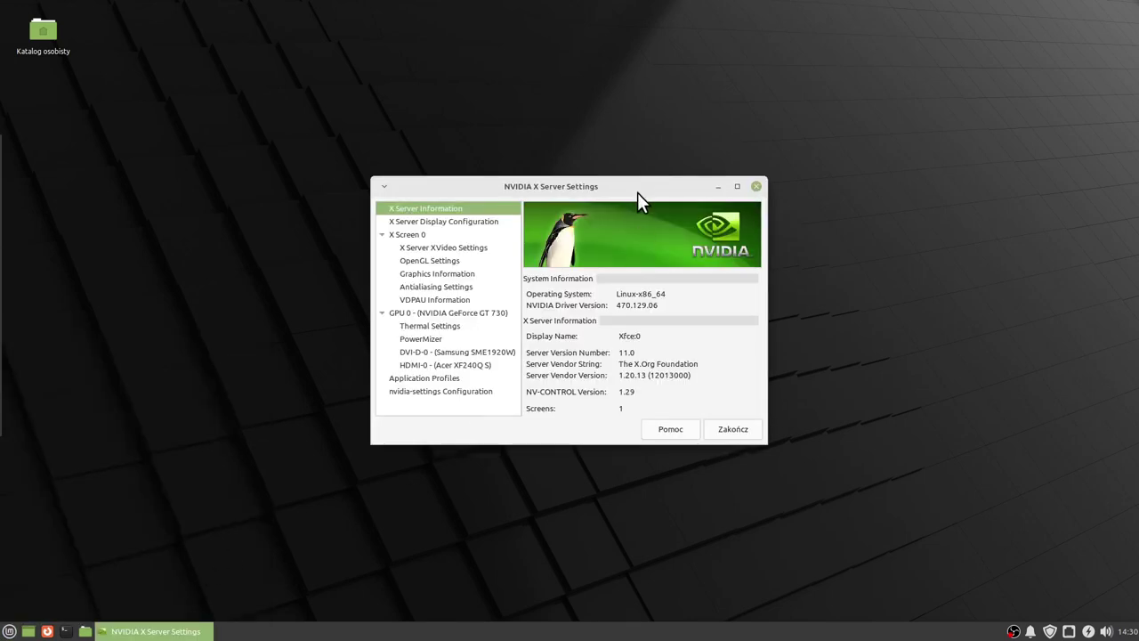
pyautogui.moveTo(637, 193); pyautogui.dragTo(635, 204)
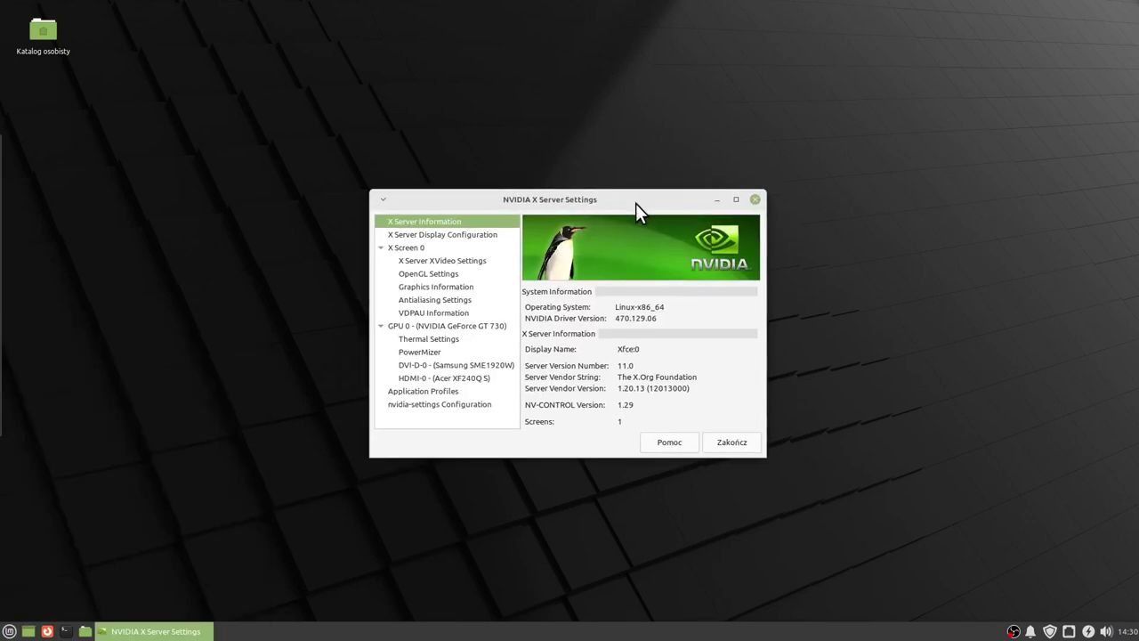
pyautogui.click(448, 261)
pyautogui.click(444, 274)
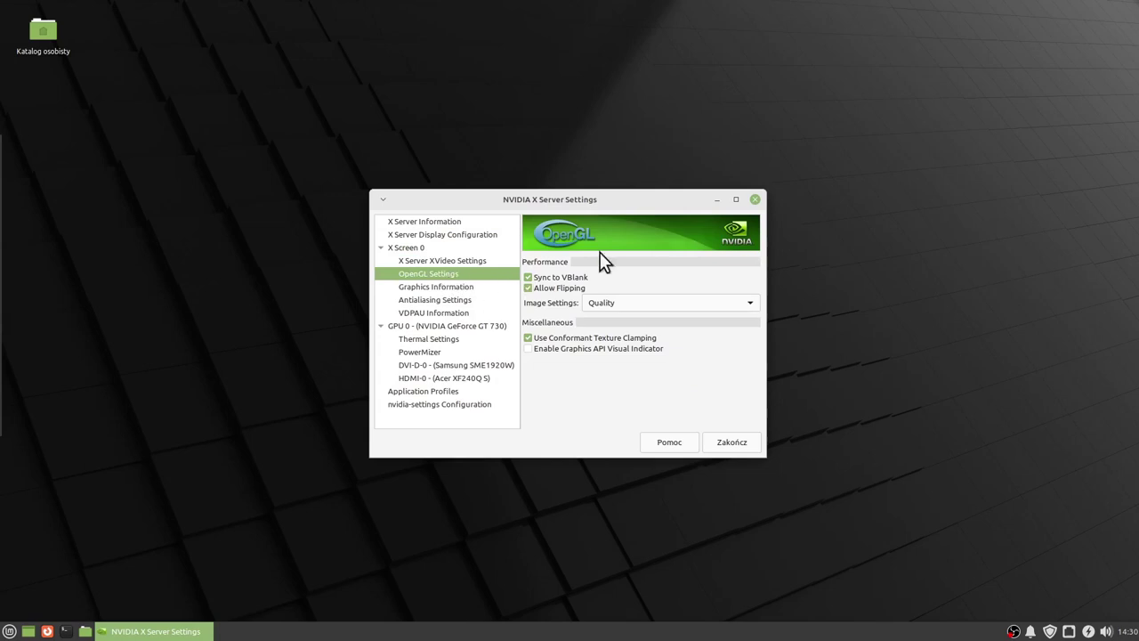
# Close NVIDIA settings, then open Okno logowania and authenticate with the password.
pyautogui.click(752, 201)
pyautogui.press('super')
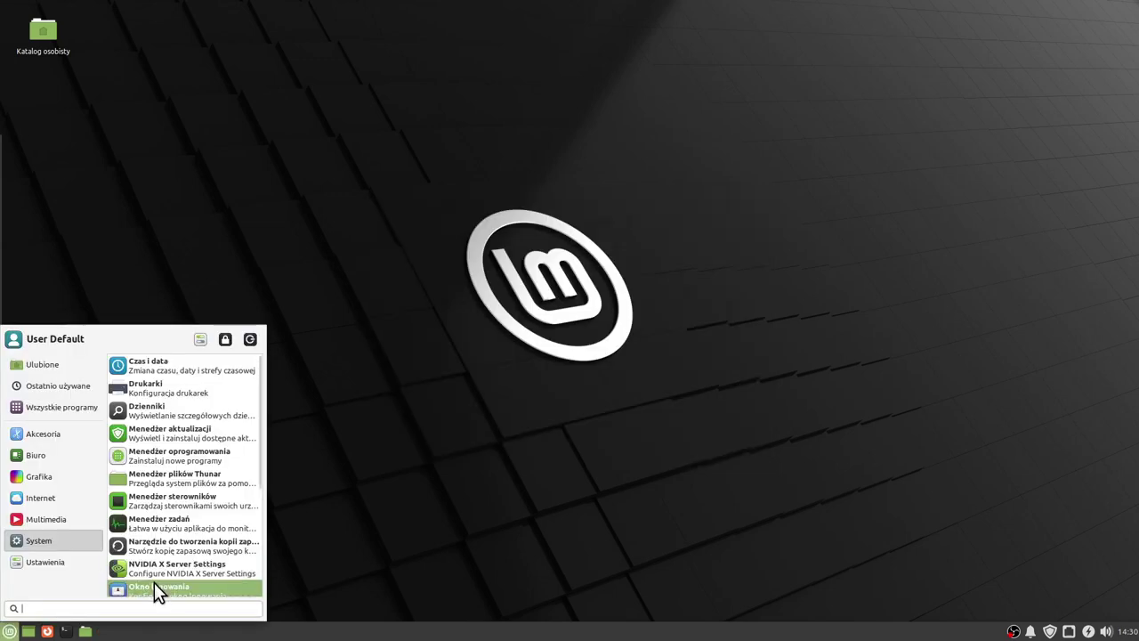
pyautogui.click(154, 582)
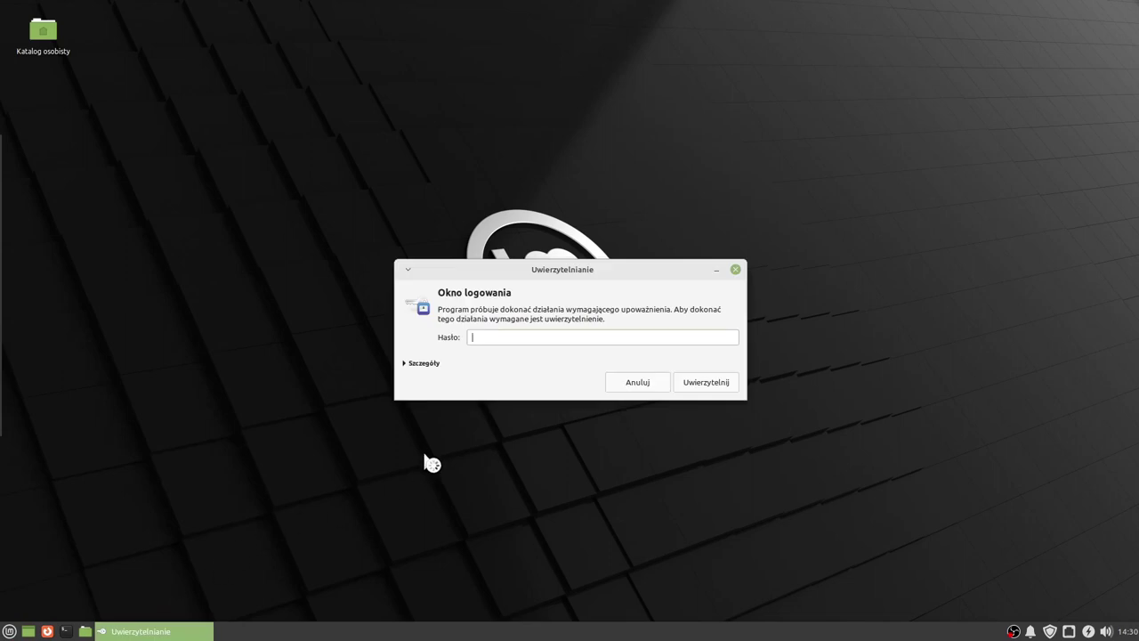
pyautogui.press('Return')
pyautogui.moveTo(337, 7); pyautogui.dragTo(632, 117)
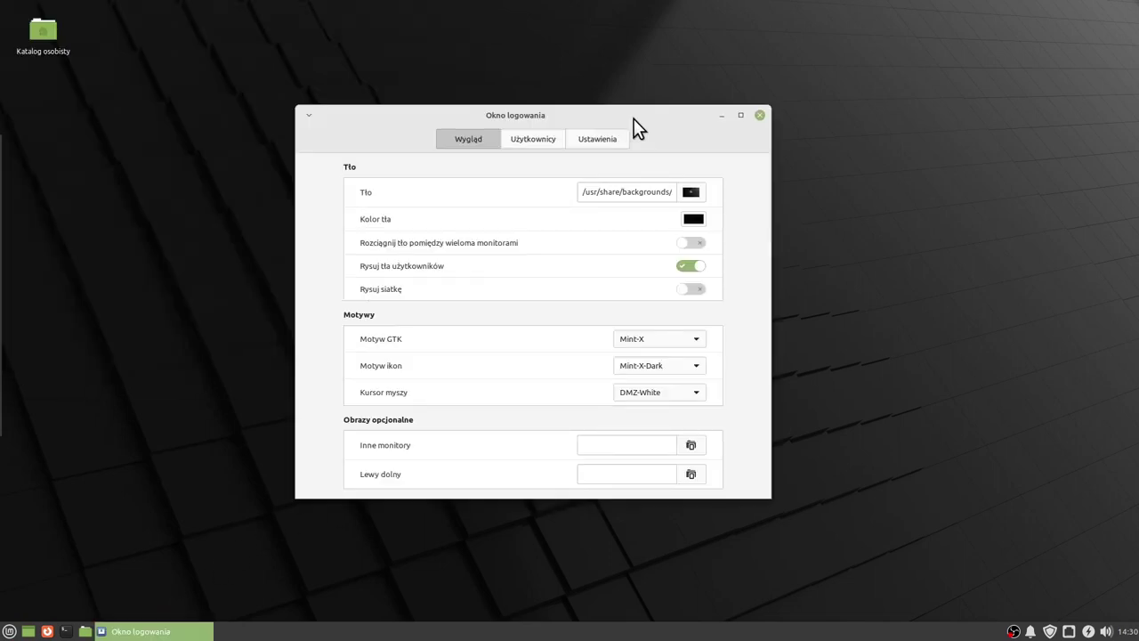
# Review the Użytkownicy and Ustawienia tabs, then return to the Wygląd appearance tab.
pyautogui.click(534, 141)
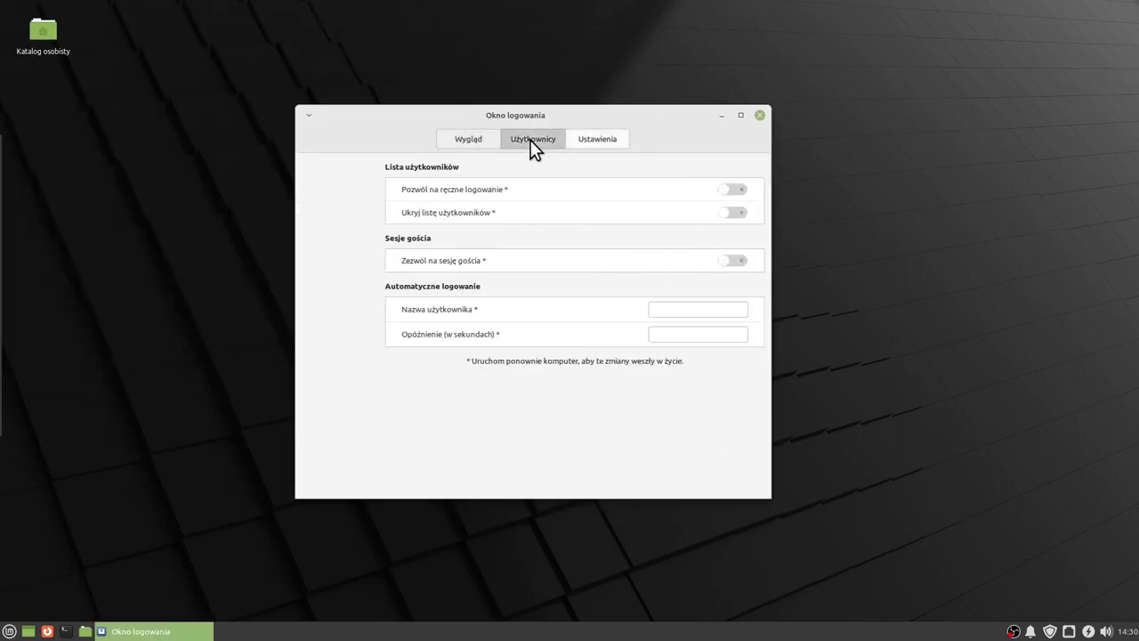
pyautogui.click(583, 139)
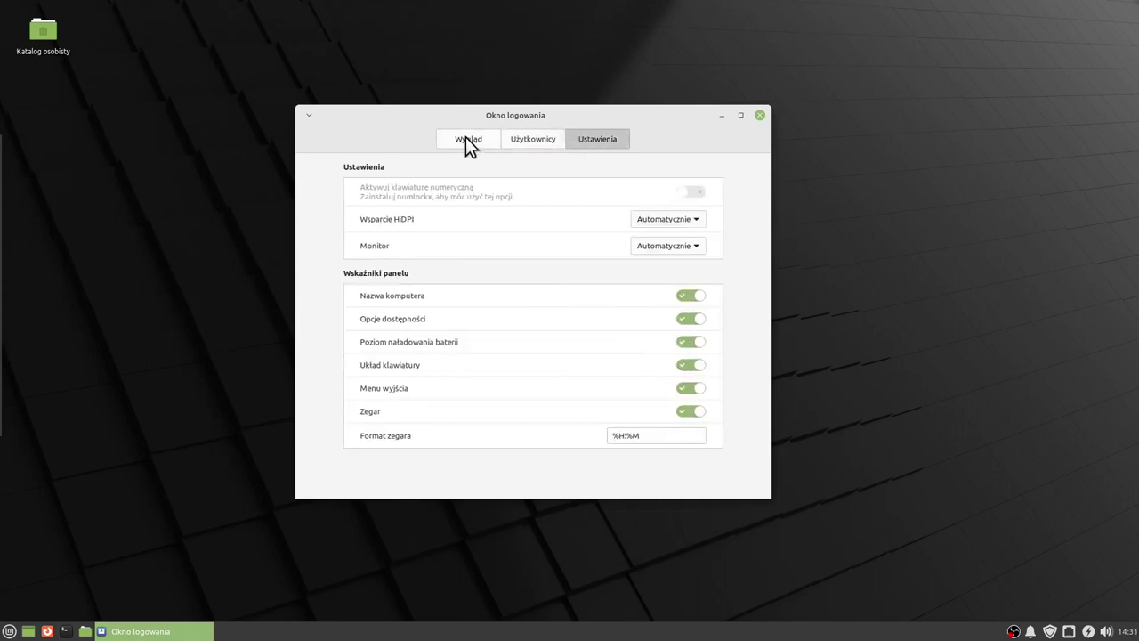
pyautogui.click(466, 141)
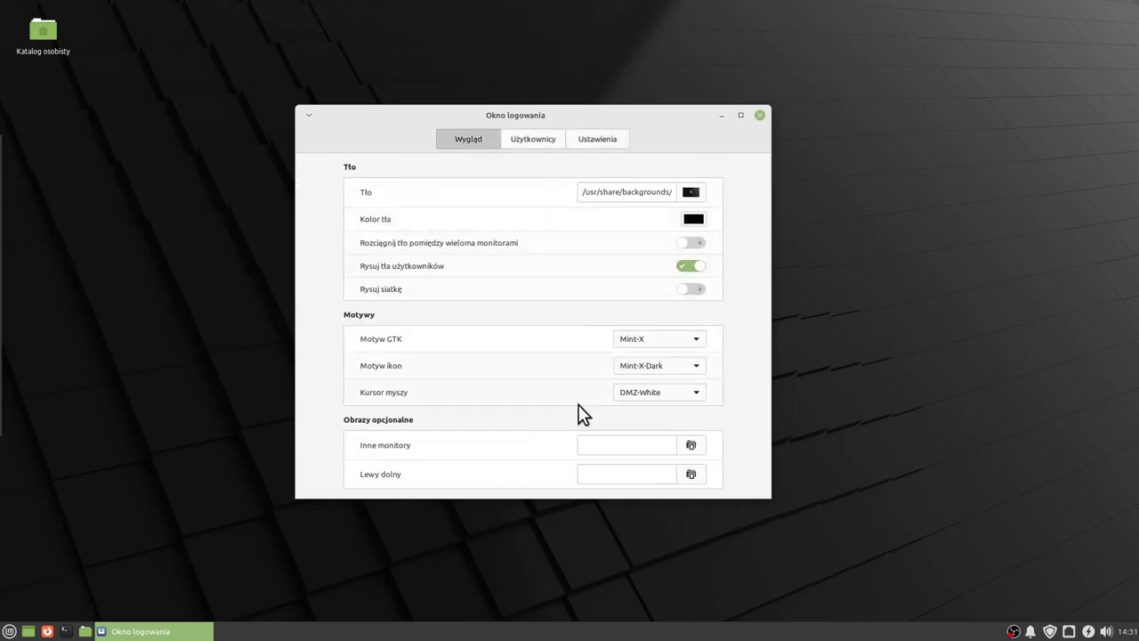
# Close Okno logowania, then view Raporty systemowe showing no problems detected, and close it.
pyautogui.click(762, 115)
pyautogui.click(9, 631)
pyautogui.scroll(-3, 149, 515)
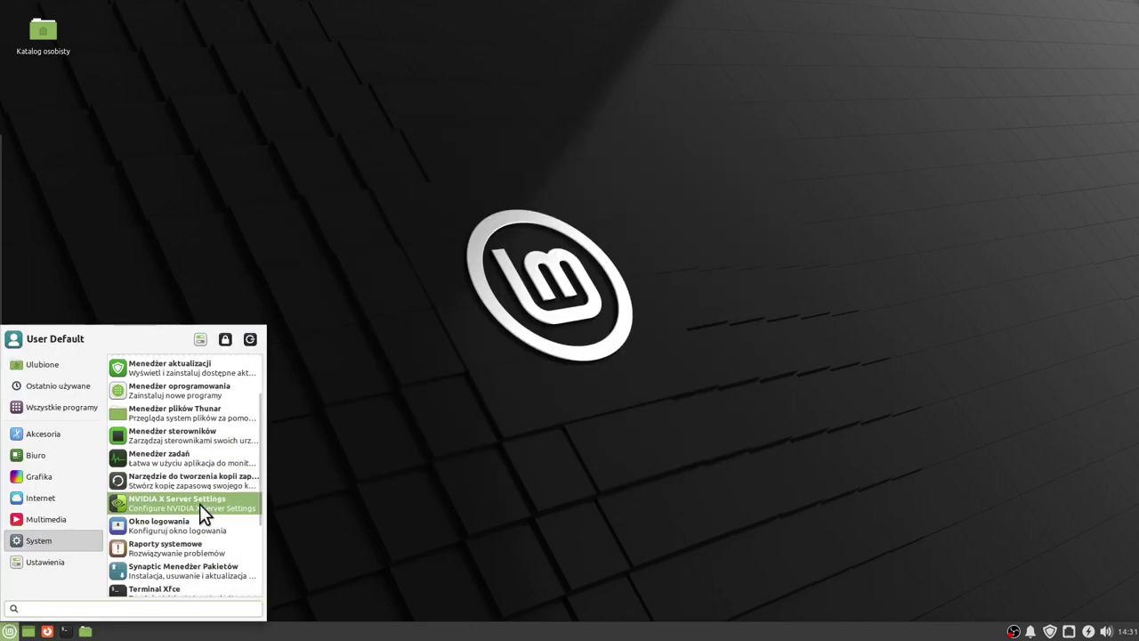
pyautogui.click(190, 548)
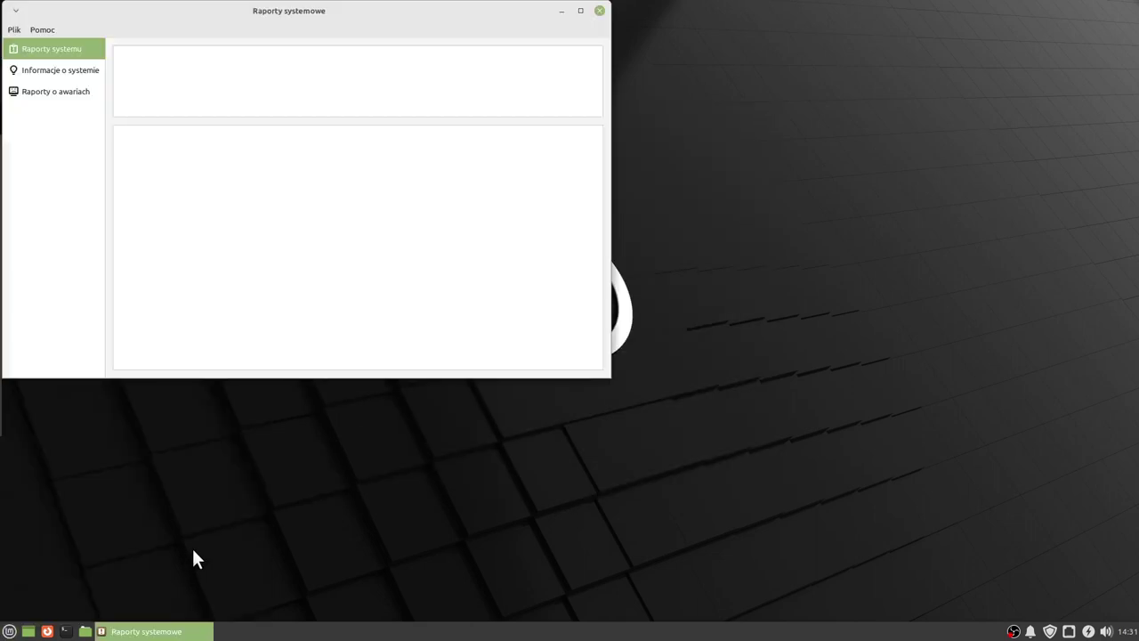
pyautogui.moveTo(383, 14); pyautogui.dragTo(567, 131)
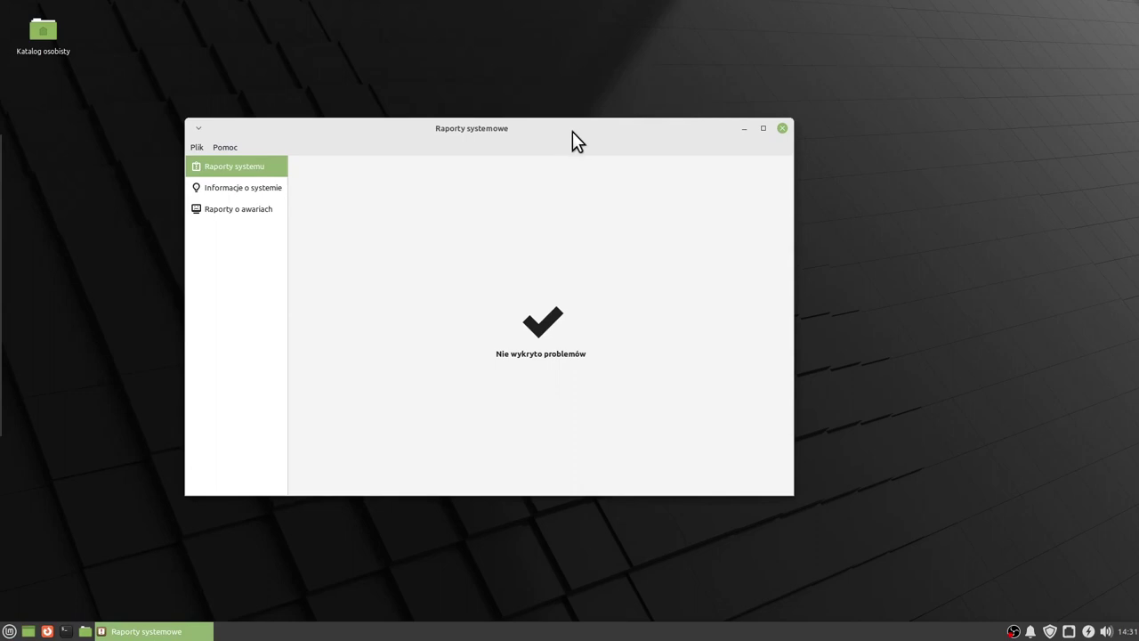
pyautogui.click(783, 127)
pyautogui.press('super')
# Launch Synaptic Package Manager with the administrator password and widen its categories pane.
pyautogui.scroll(-5, 182, 520)
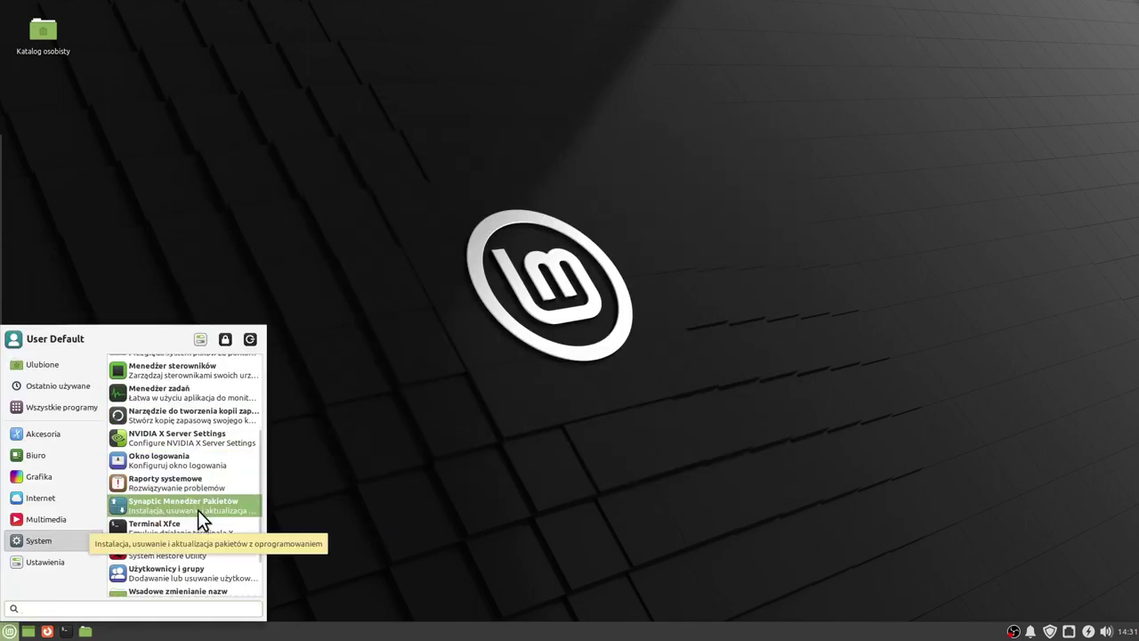
pyautogui.click(197, 505)
pyautogui.press('Return')
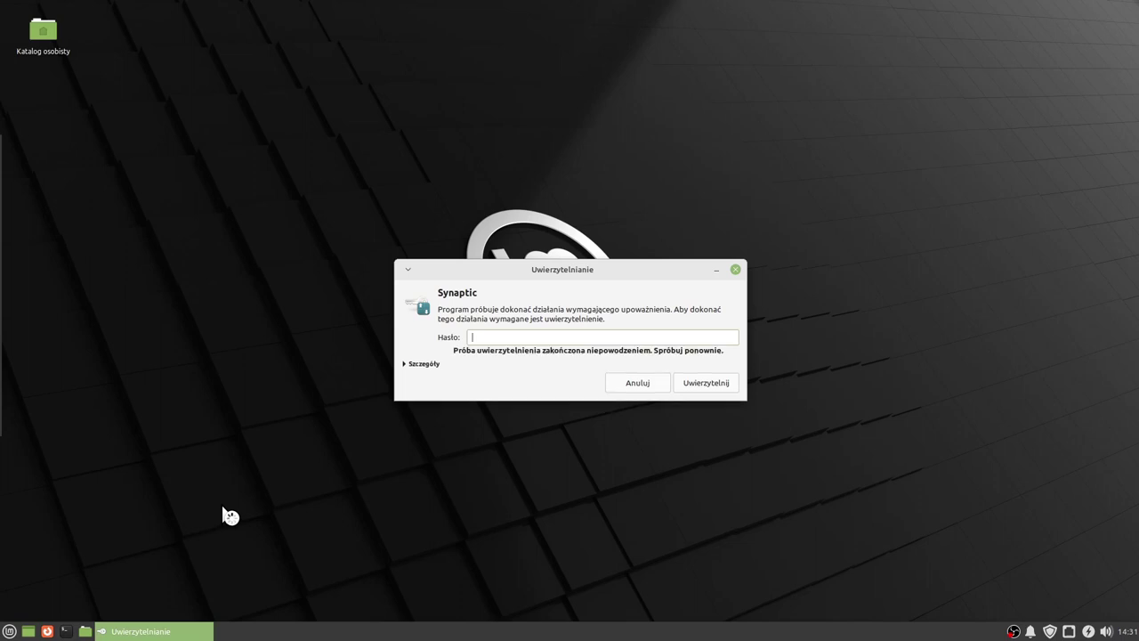
pyautogui.write('*****')
pyautogui.press('Return')
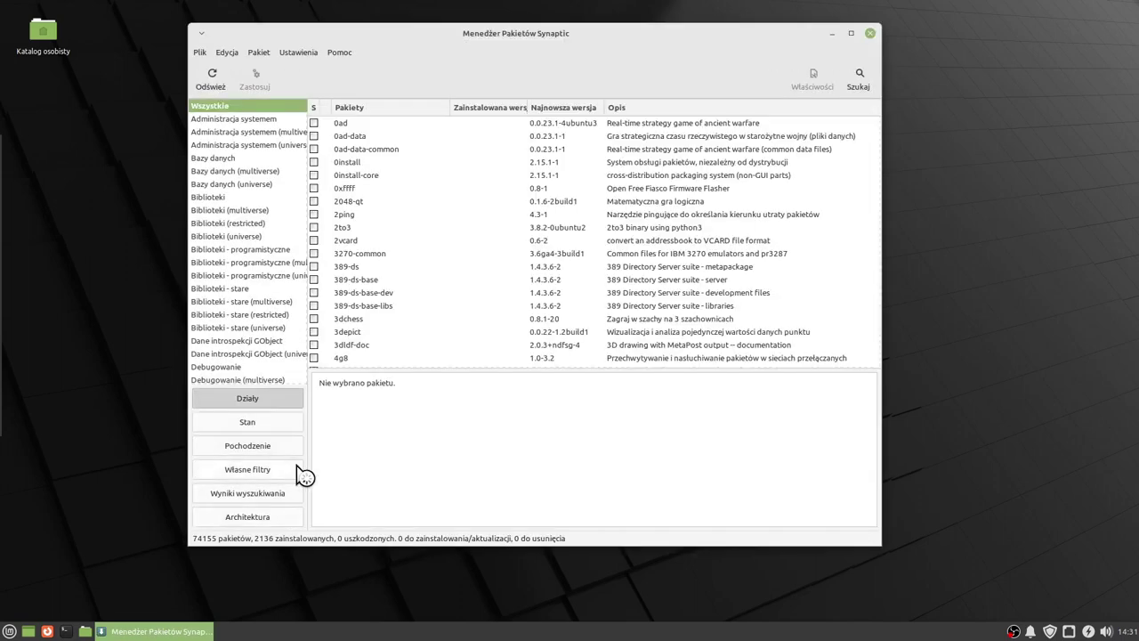
pyautogui.moveTo(307, 366); pyautogui.dragTo(341, 366)
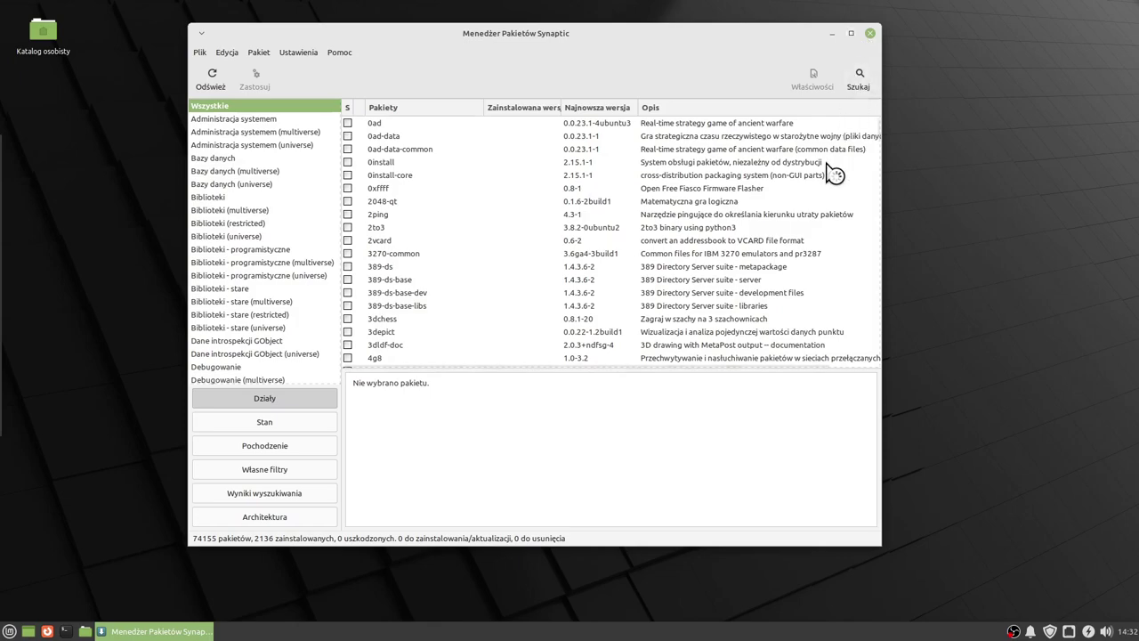
# Scroll through the 74155-package list, then close Synaptic and reopen the application menu.
pyautogui.scroll(-15, 833, 173)
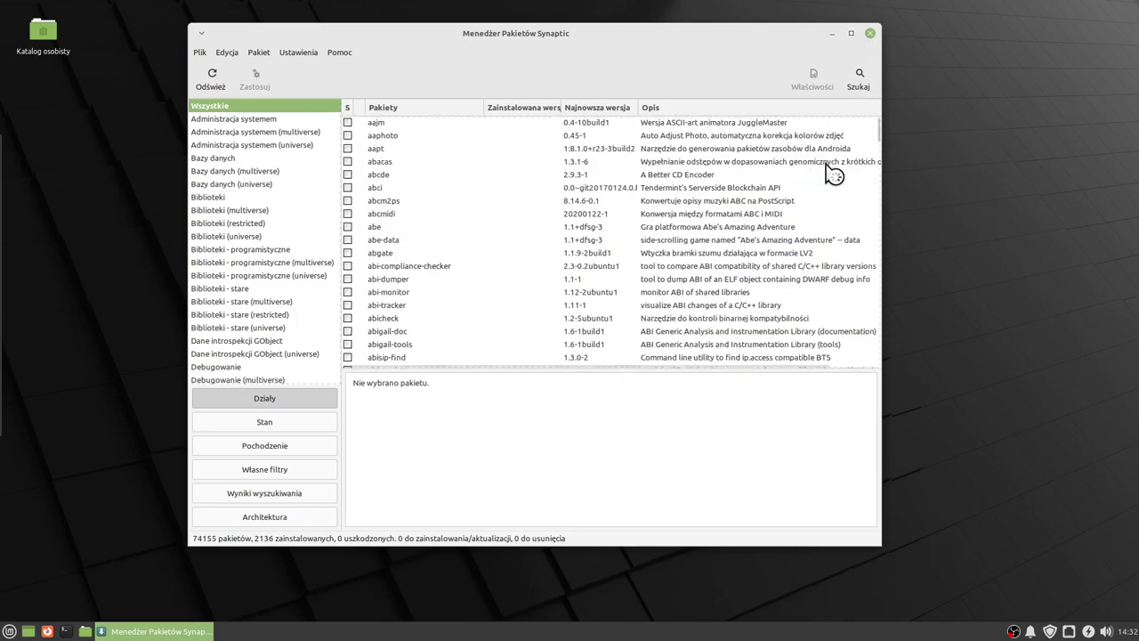
pyautogui.scroll(-15, 834, 174)
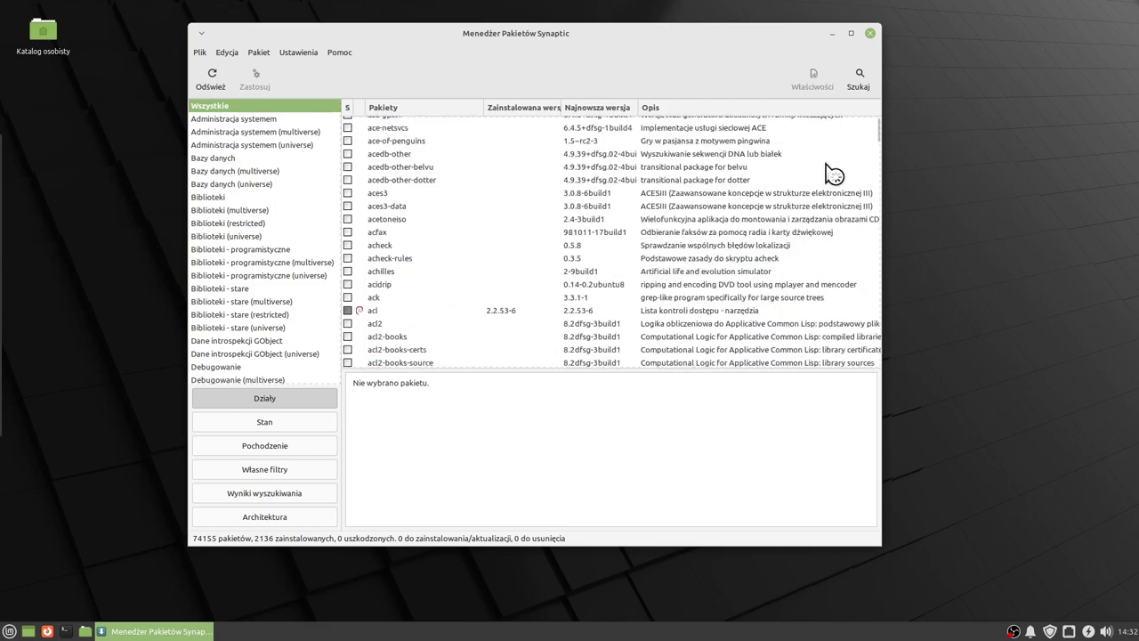
pyautogui.scroll(-12, 834, 174)
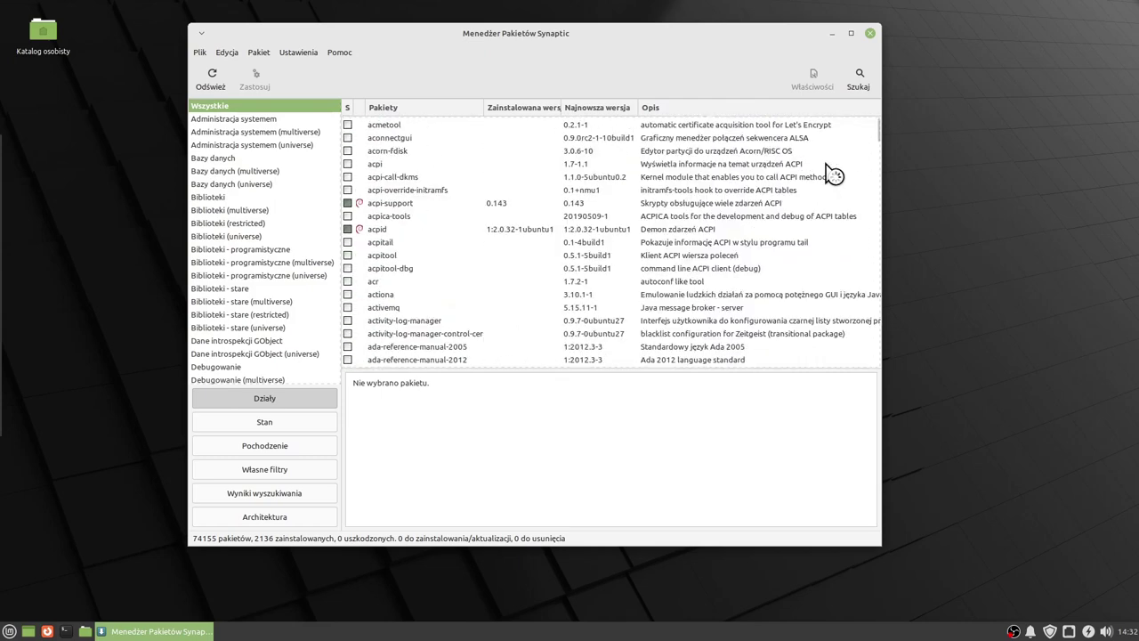
pyautogui.scroll(-2, 834, 174)
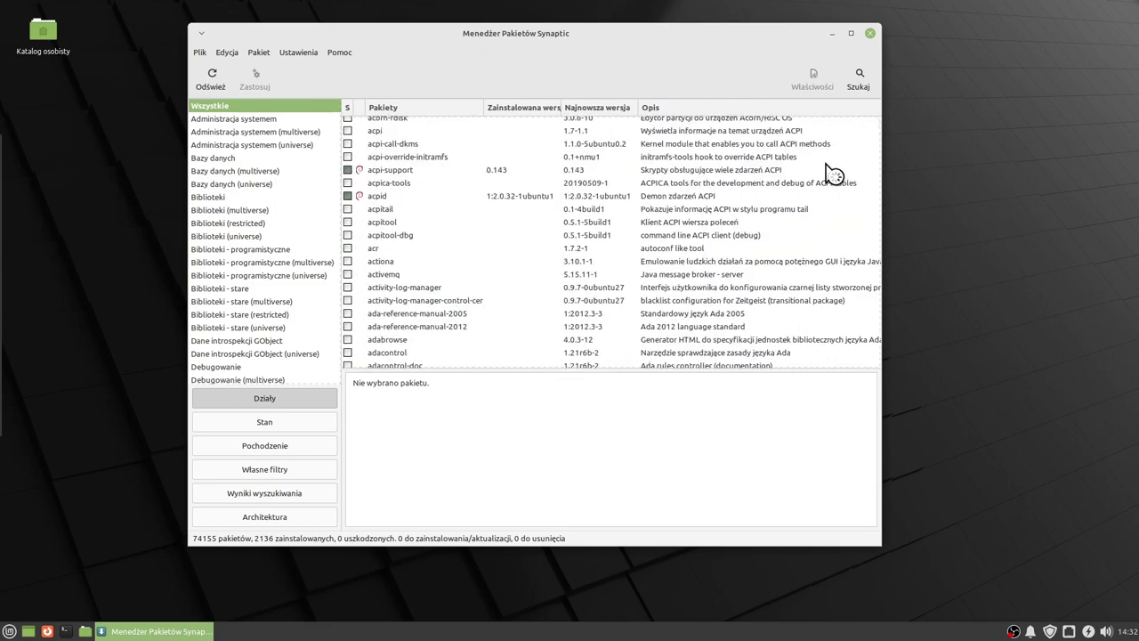
pyautogui.scroll(-12, 834, 173)
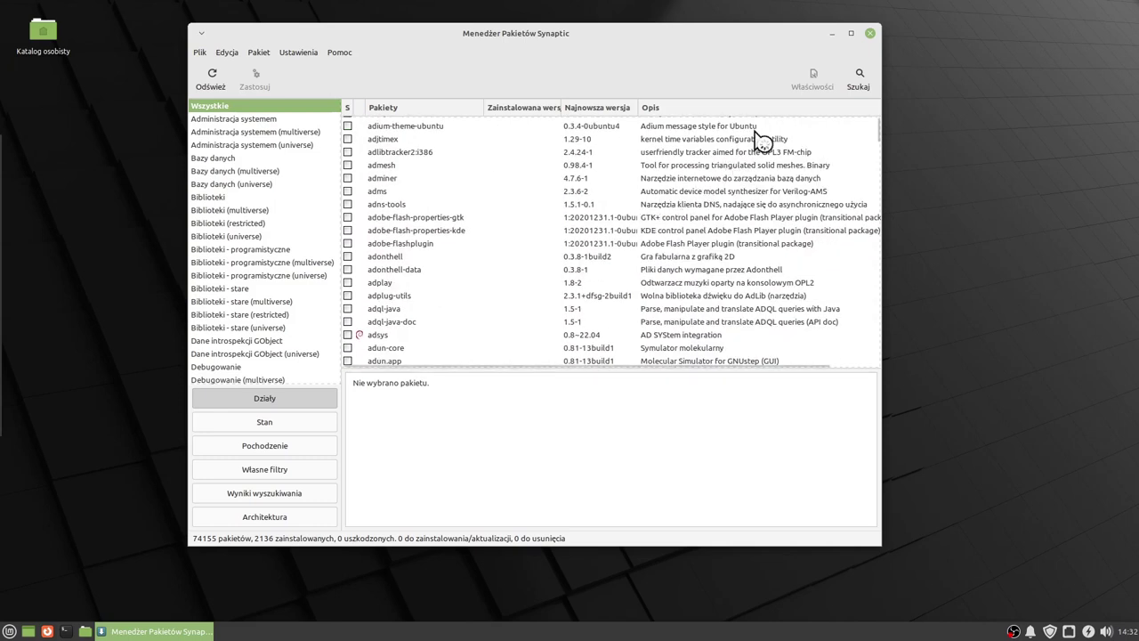
pyautogui.click(869, 34)
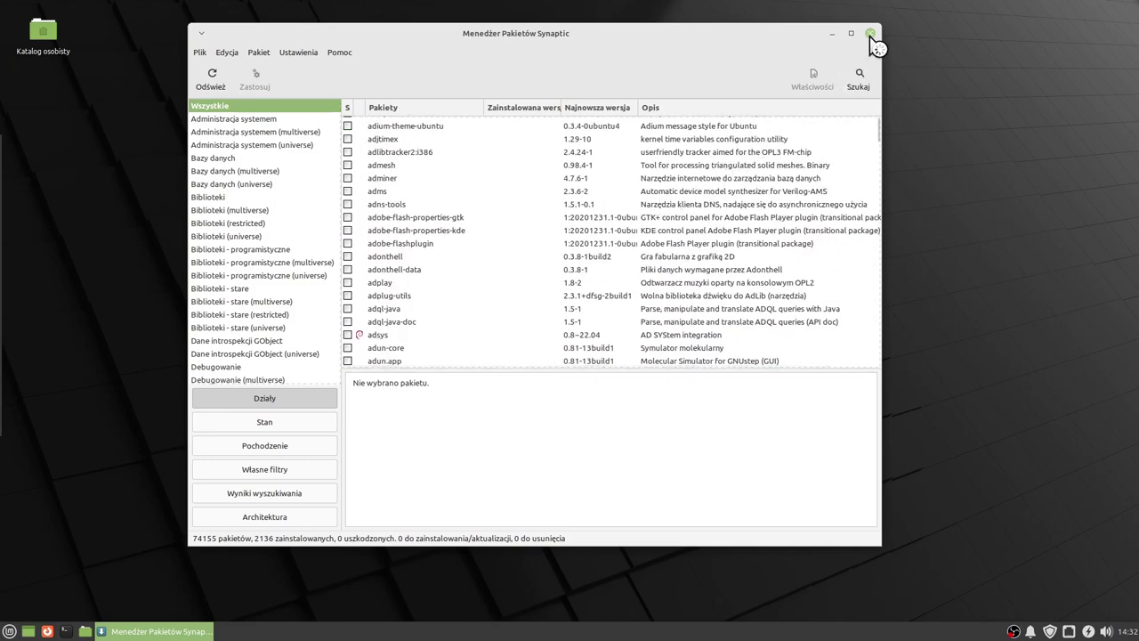
pyautogui.click(9, 631)
# Open Terminal Xfce at an empty prompt, centre its window, then close it.
pyautogui.scroll(-3, 177, 534)
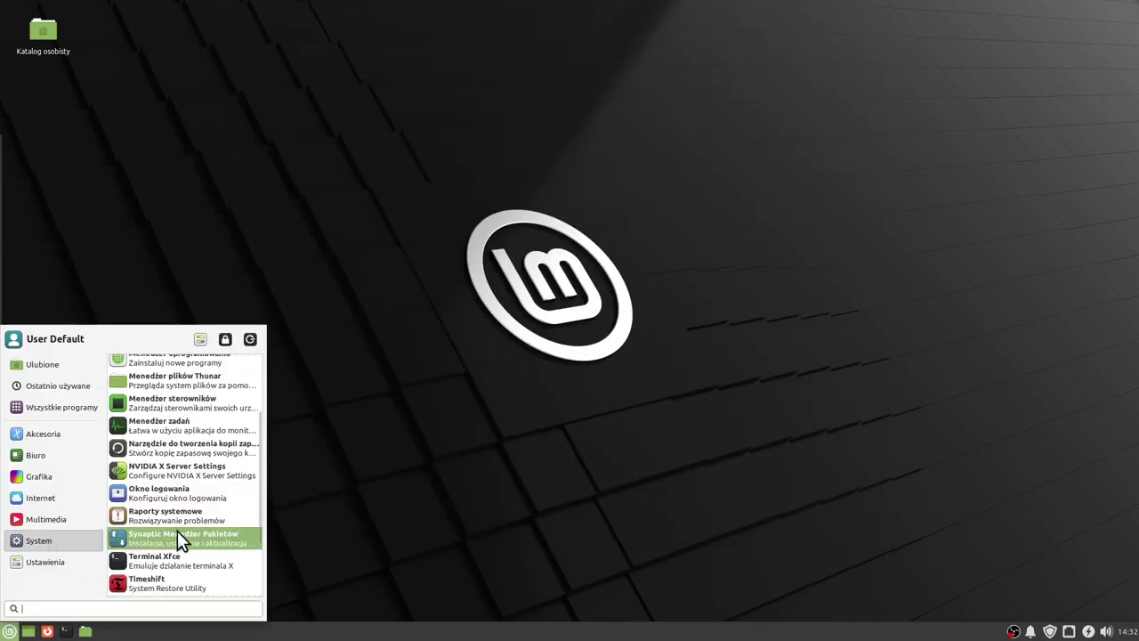
pyautogui.click(163, 558)
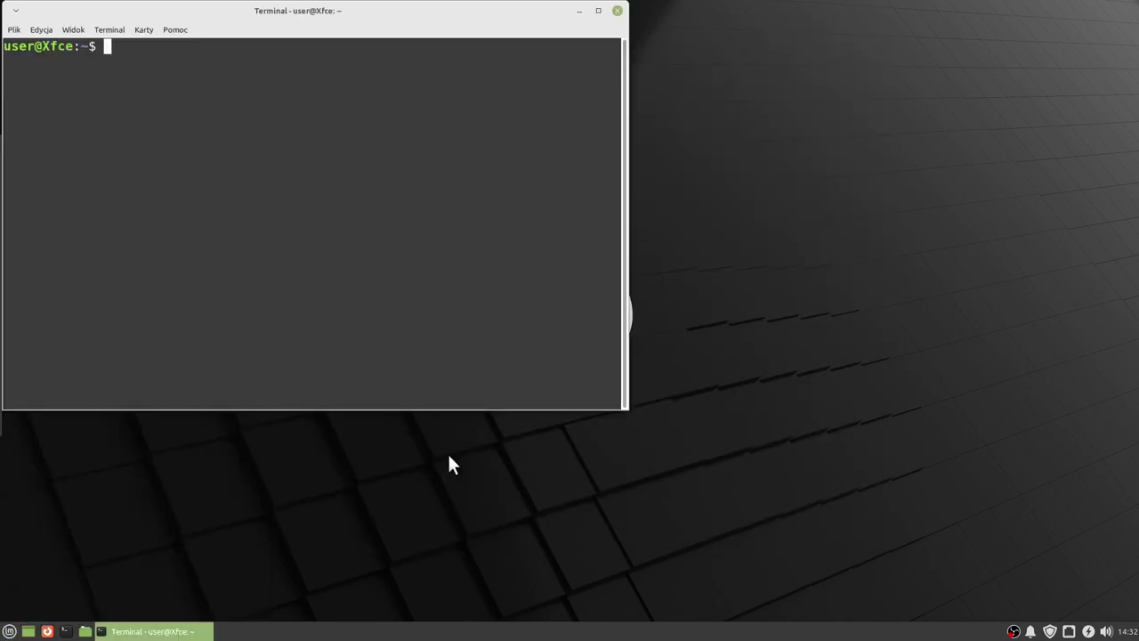
pyautogui.moveTo(347, 16); pyautogui.dragTo(536, 129)
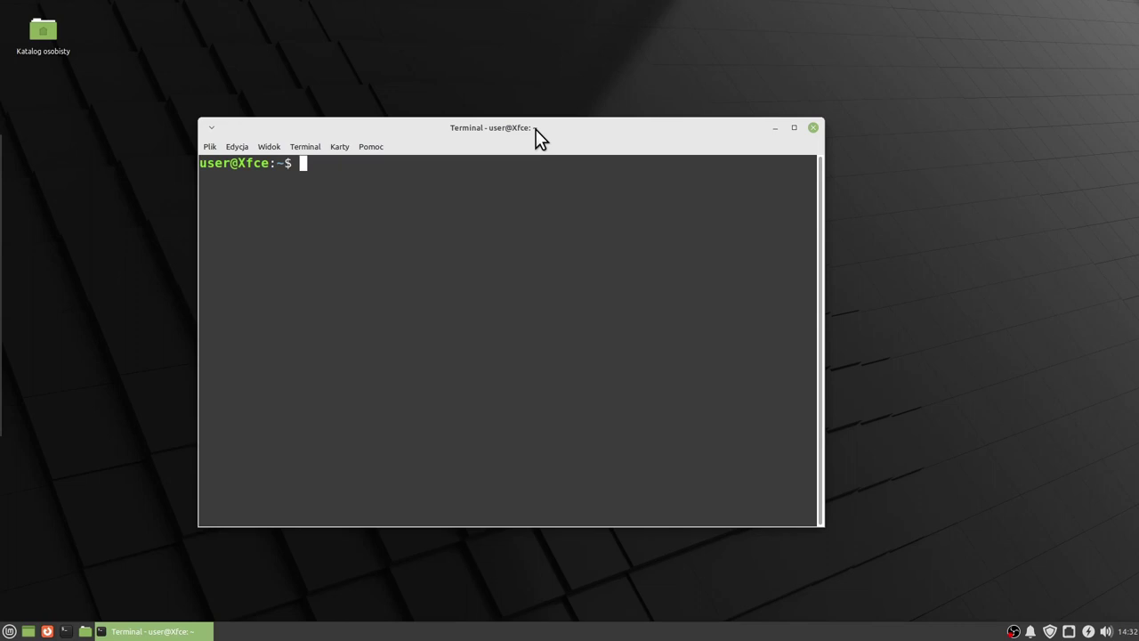
pyautogui.moveTo(536, 129); pyautogui.dragTo(562, 118)
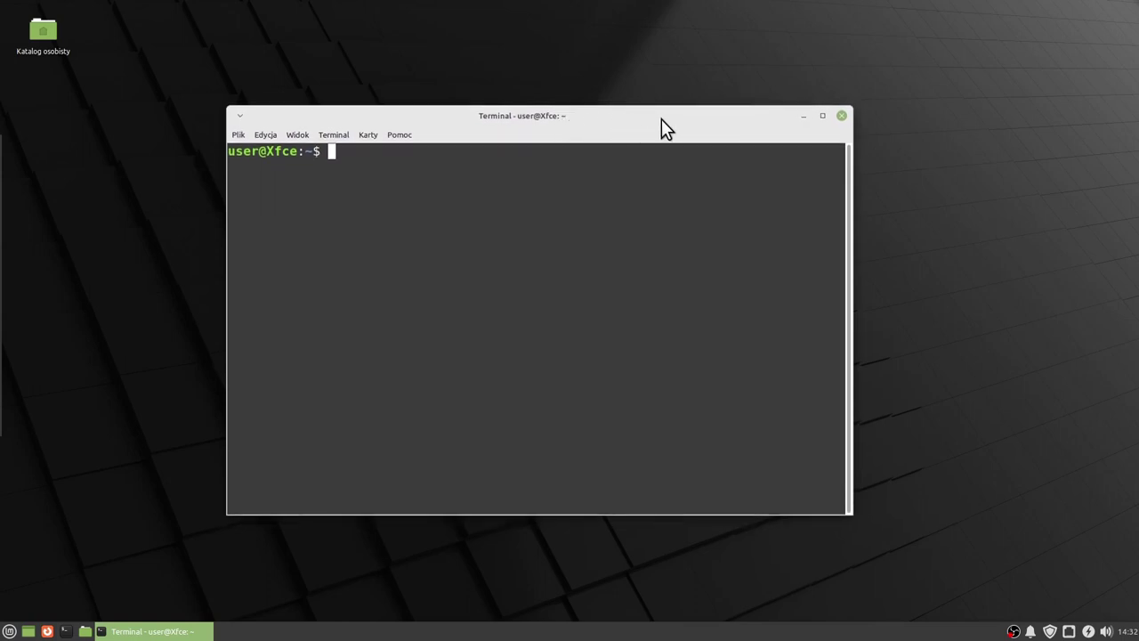
pyautogui.moveTo(675, 116); pyautogui.dragTo(673, 123)
pyautogui.click(842, 121)
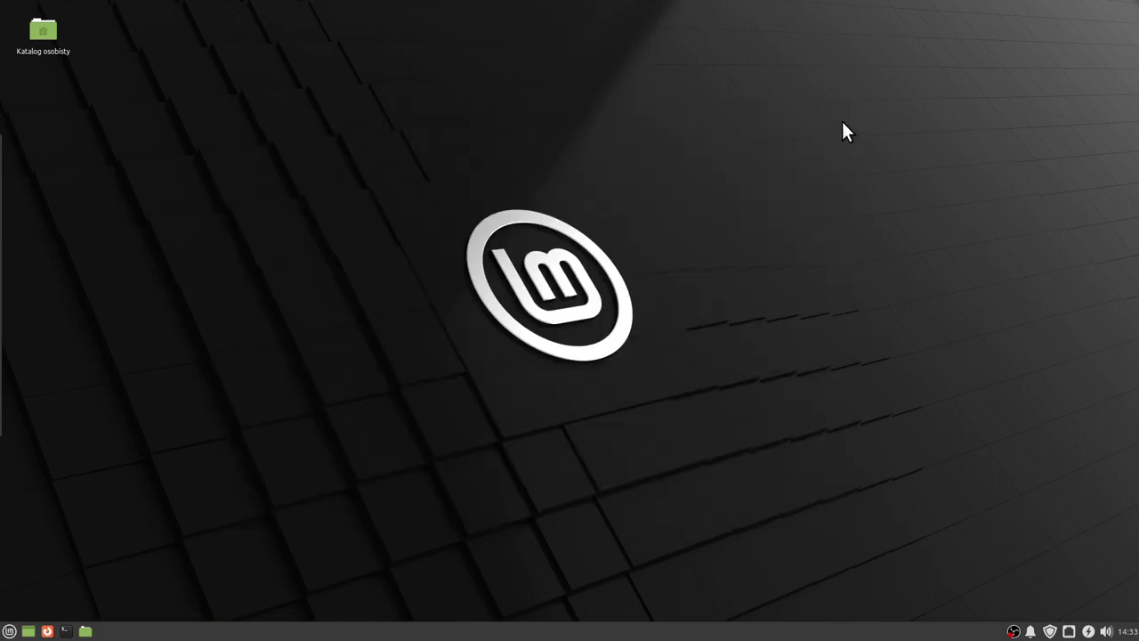
# Launch Timeshift with the administrator password, confirm no snapshots and 525,7 MB free, then close it.
pyautogui.click(10, 631)
pyautogui.click(49, 538)
pyautogui.scroll(-3, 184, 515)
pyautogui.scroll(-2, 184, 515)
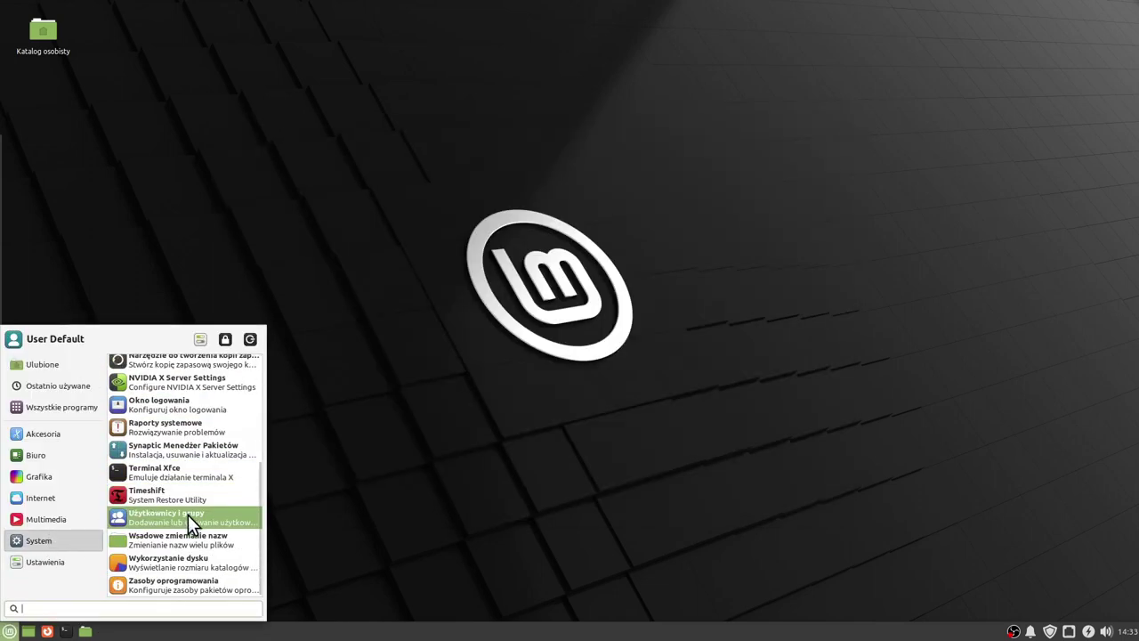
pyautogui.click(183, 495)
pyautogui.press('Return')
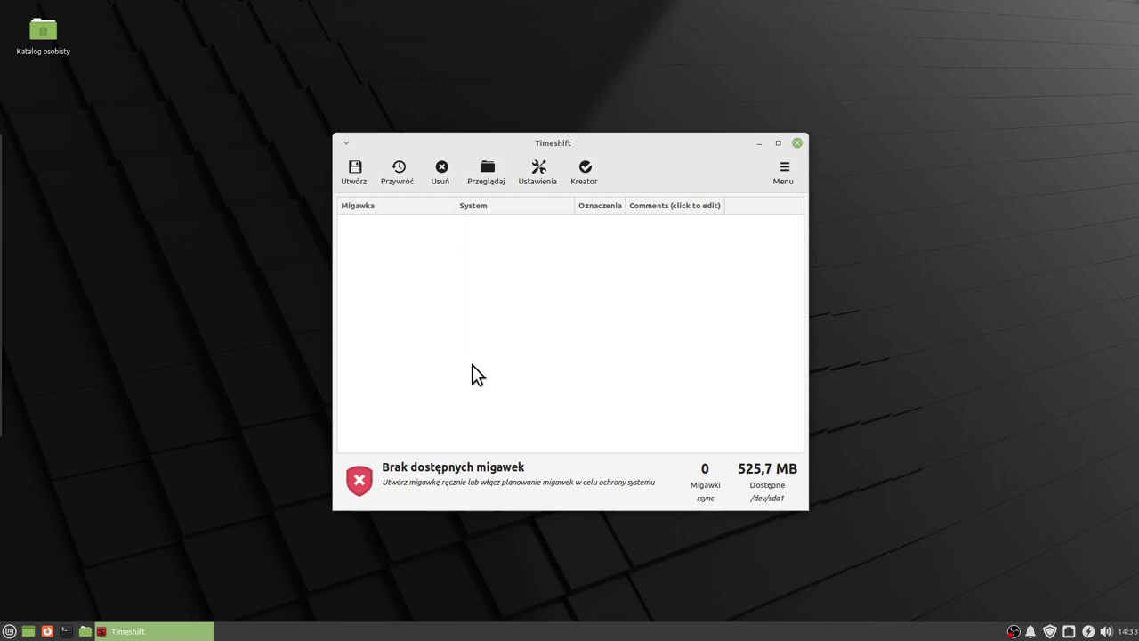
pyautogui.click(796, 144)
pyautogui.press('super')
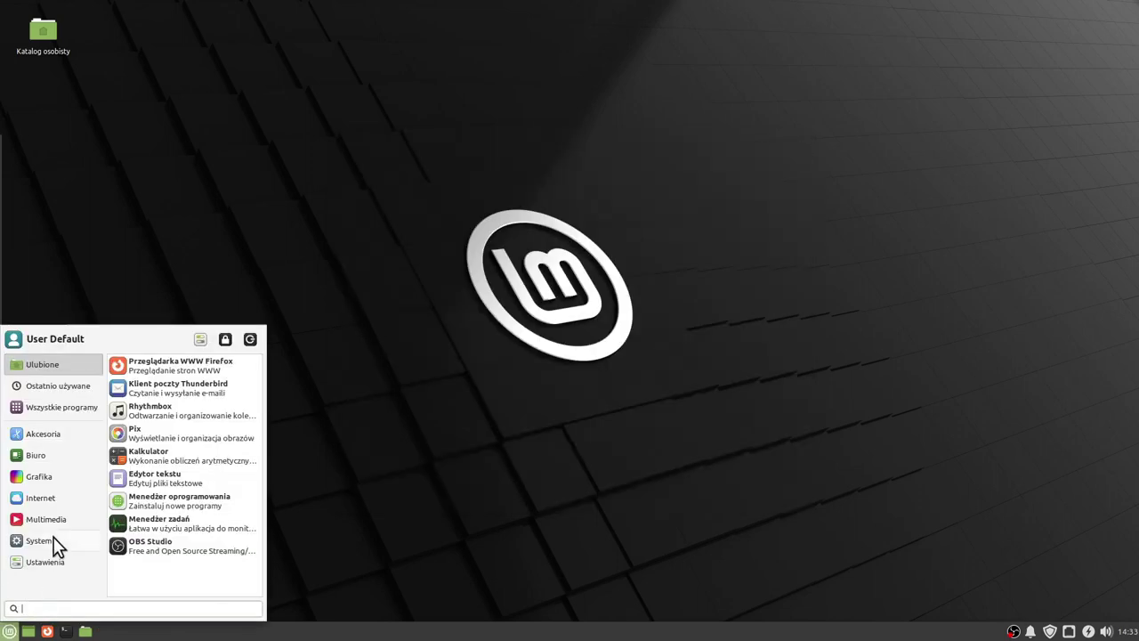
# Open Użytkownicy i grupy to review the single Własne account and its password setting, then close it.
pyautogui.moveTo(63, 540)
pyautogui.scroll(-5, 205, 512)
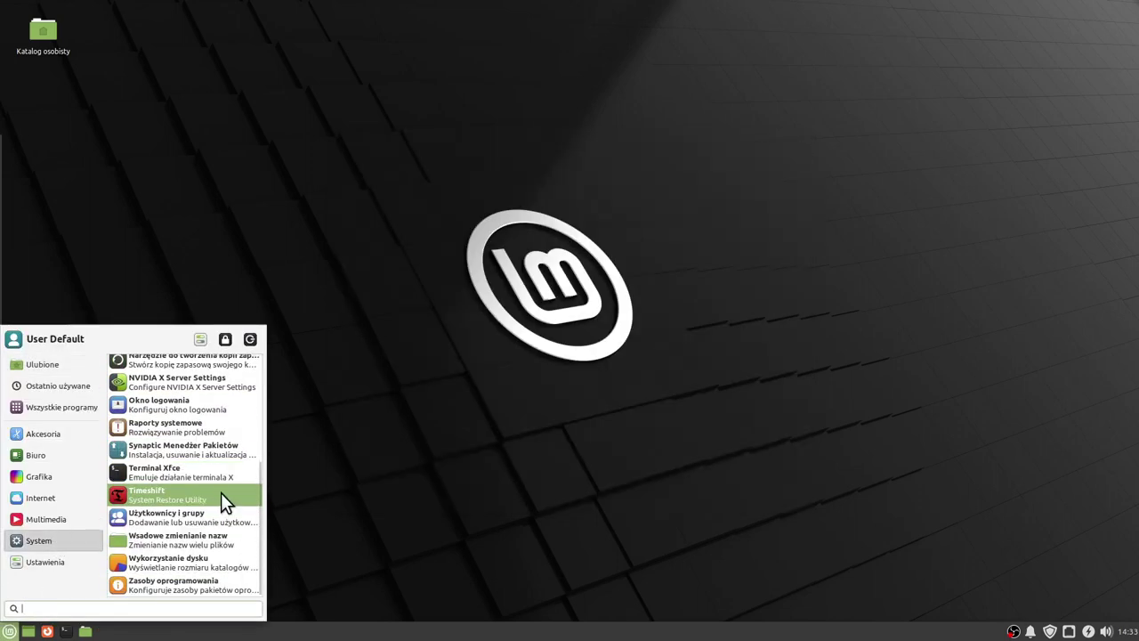
pyautogui.click(198, 514)
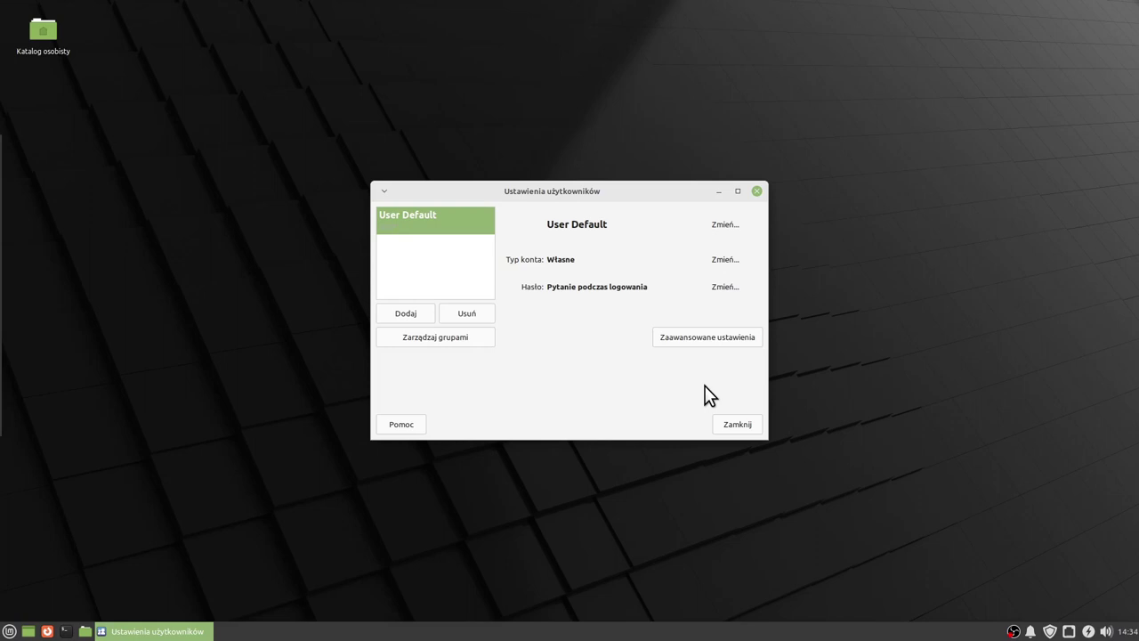
pyautogui.moveTo(612, 188); pyautogui.dragTo(610, 197)
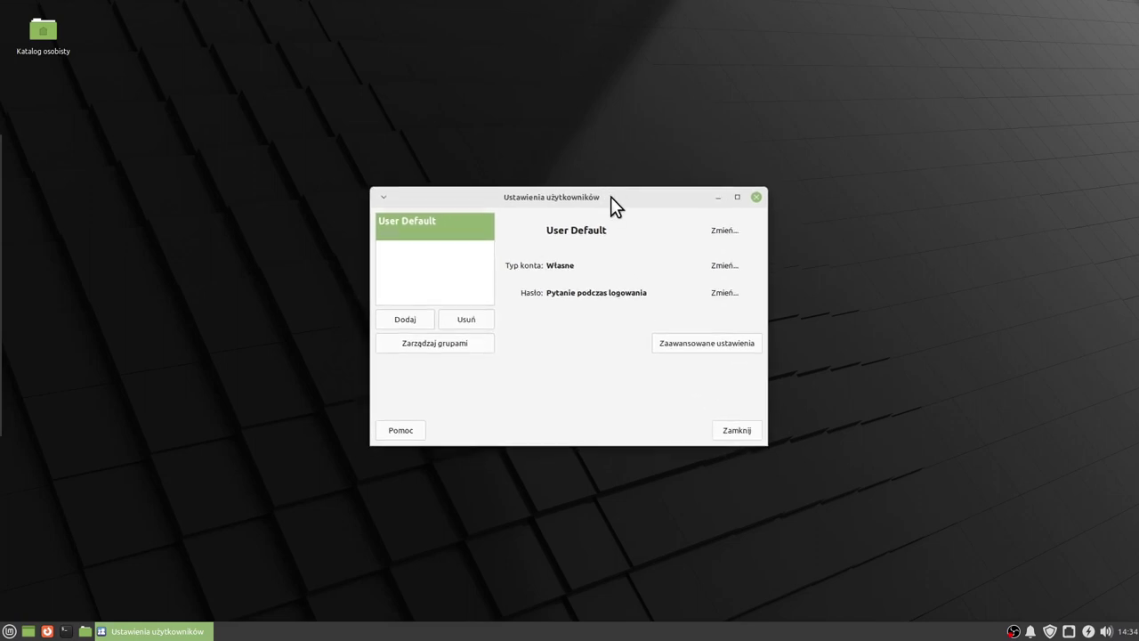
pyautogui.click(756, 197)
pyautogui.click(9, 631)
# Launch Wsadowe zmienianie nazw from the System menu and position its window.
pyautogui.moveTo(37, 540)
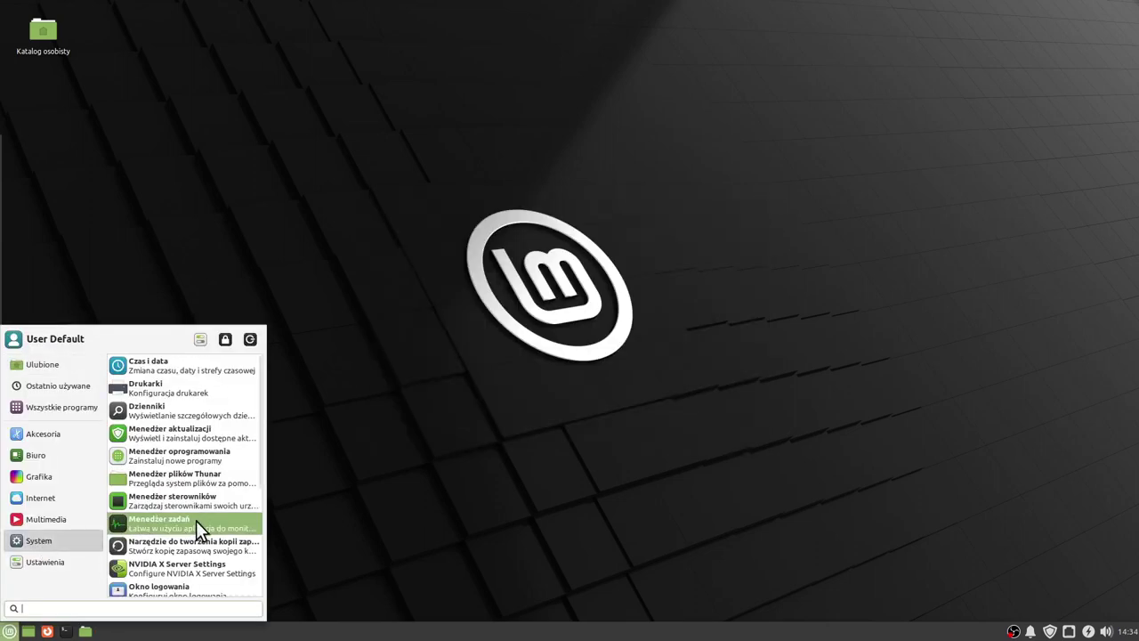
pyautogui.scroll(-3, 197, 521)
pyautogui.scroll(-4, 200, 521)
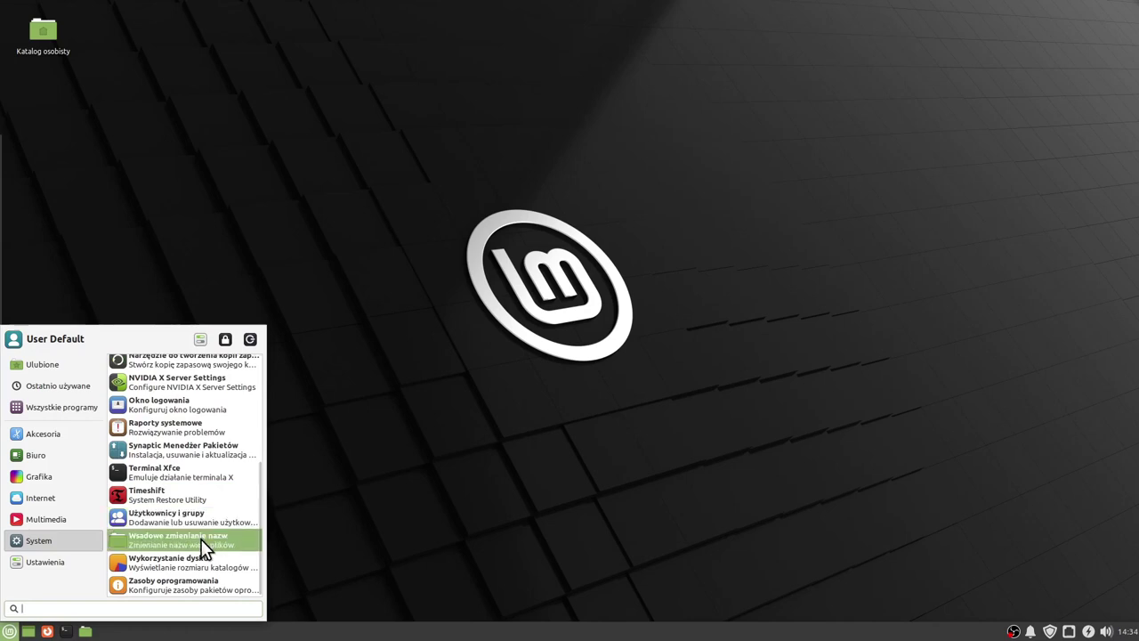
pyautogui.click(203, 544)
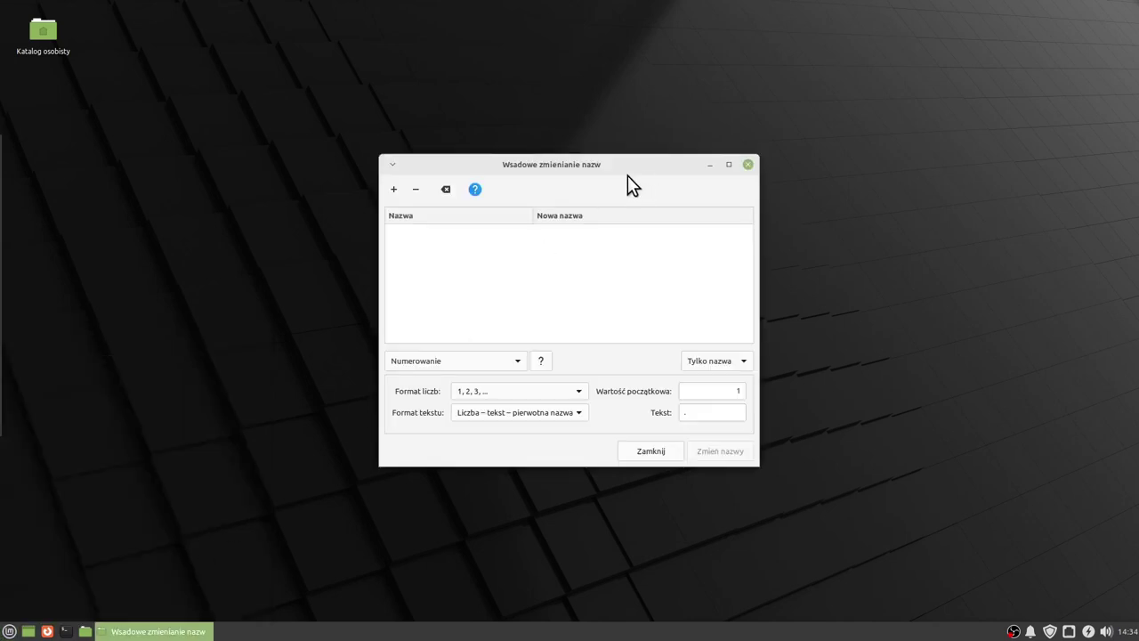
pyautogui.moveTo(627, 176); pyautogui.dragTo(606, 188)
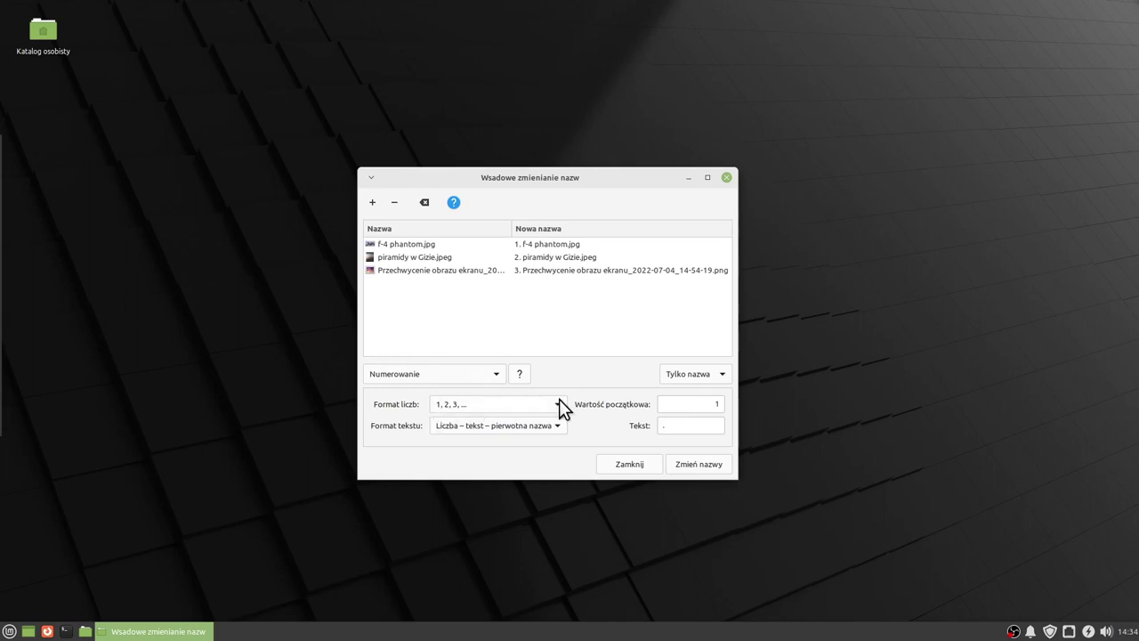
# Set the Numerowanie text to 'test' and move the screenshot to the top of the list.
pyautogui.click(701, 425)
pyautogui.write('test')
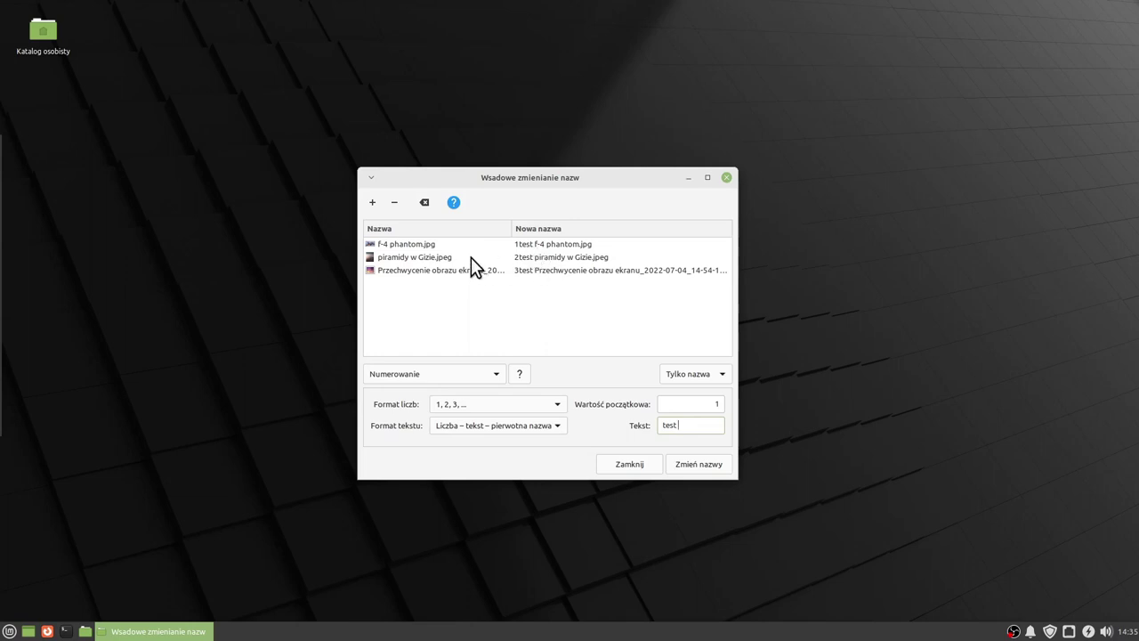
pyautogui.moveTo(431, 256)
pyautogui.mouseDown()
pyautogui.moveTo(436, 248)
pyautogui.moveTo(436, 270)
pyautogui.moveTo(445, 246)
pyautogui.mouseUp()
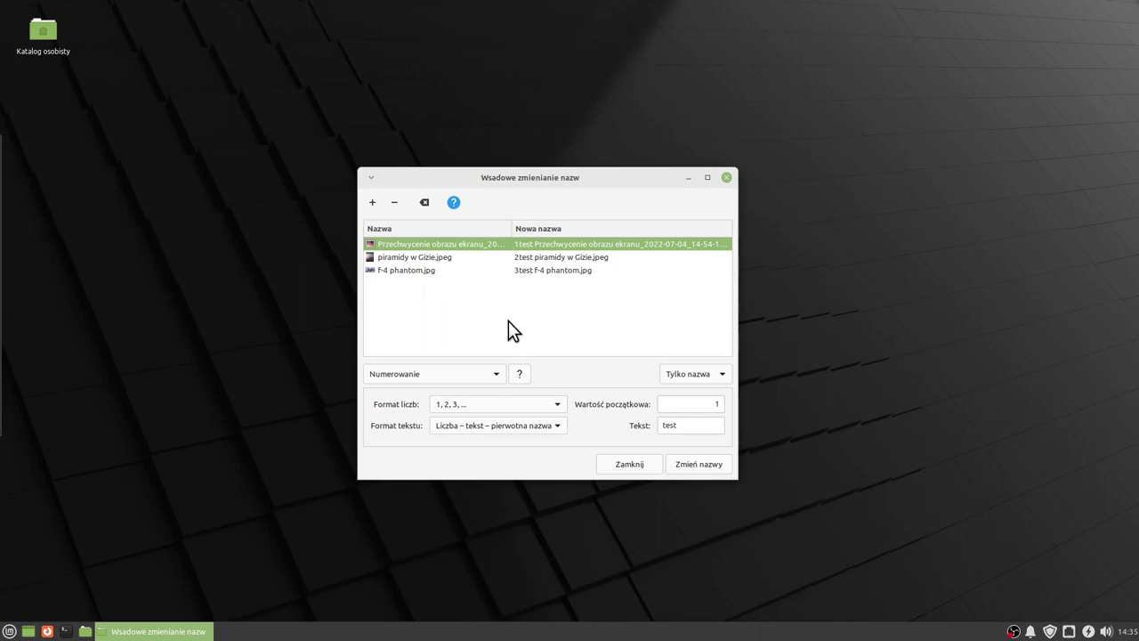
# Close the bulk rename window and launch Disk Usage Analyzer (Wykorzystanie dysku) from the menu.
pyautogui.click(630, 464)
pyautogui.press('super')
pyautogui.moveTo(58, 540)
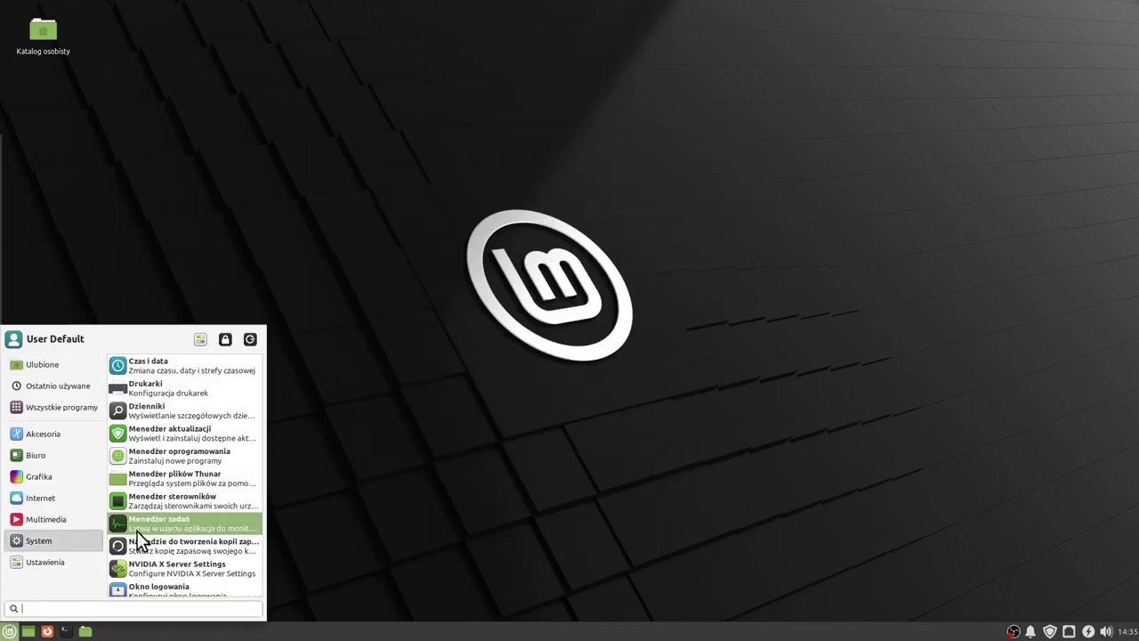
pyautogui.scroll(-2, 190, 517)
pyautogui.scroll(-3, 193, 517)
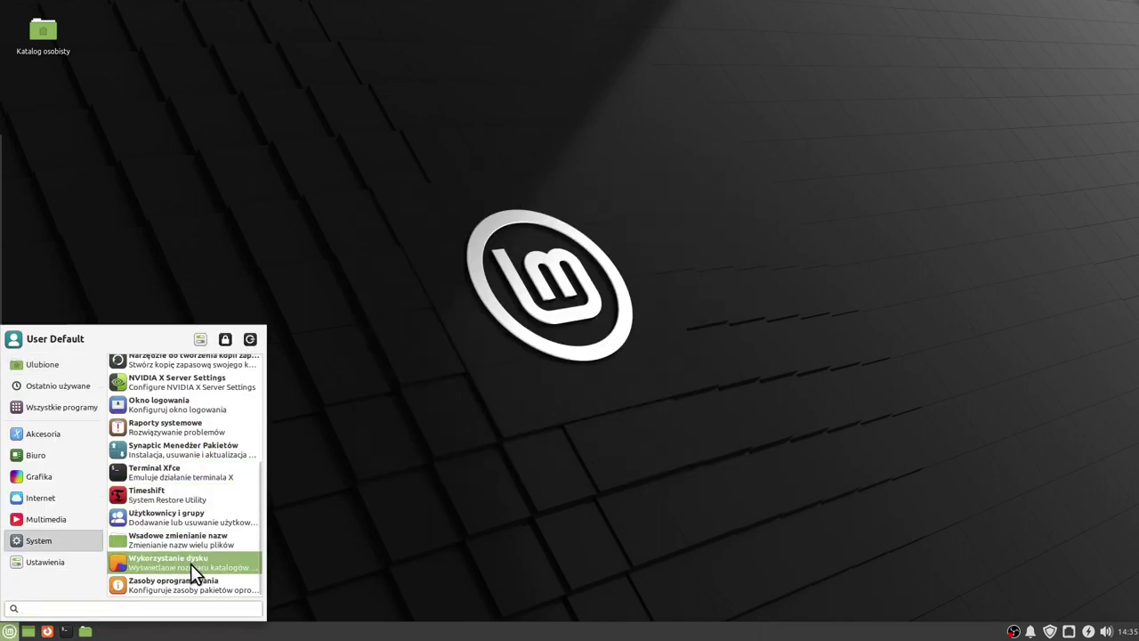
pyautogui.click(191, 563)
# Centre the Disk Usage Analyzer window, scroll its volume list showing 281,2 GB free, then close it.
pyautogui.moveTo(386, 24); pyautogui.dragTo(617, 109)
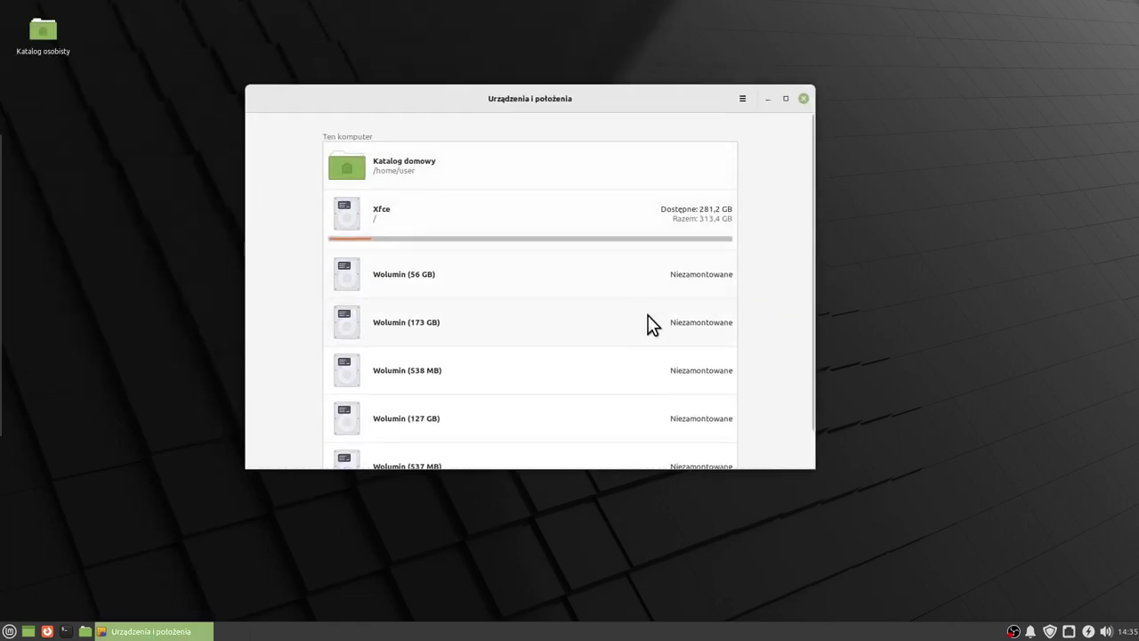
pyautogui.scroll(-1, 637, 295)
pyautogui.scroll(1, 637, 318)
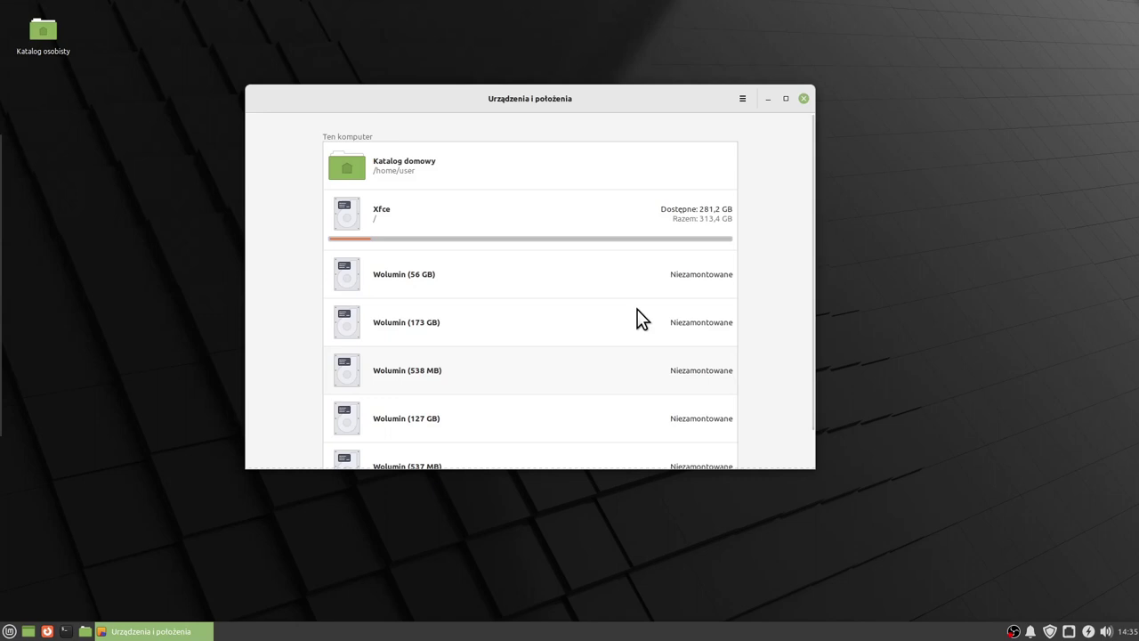
pyautogui.click(804, 98)
# Launch Software Sources from the application menu.
pyautogui.click(9, 631)
pyautogui.scroll(-3, 195, 525)
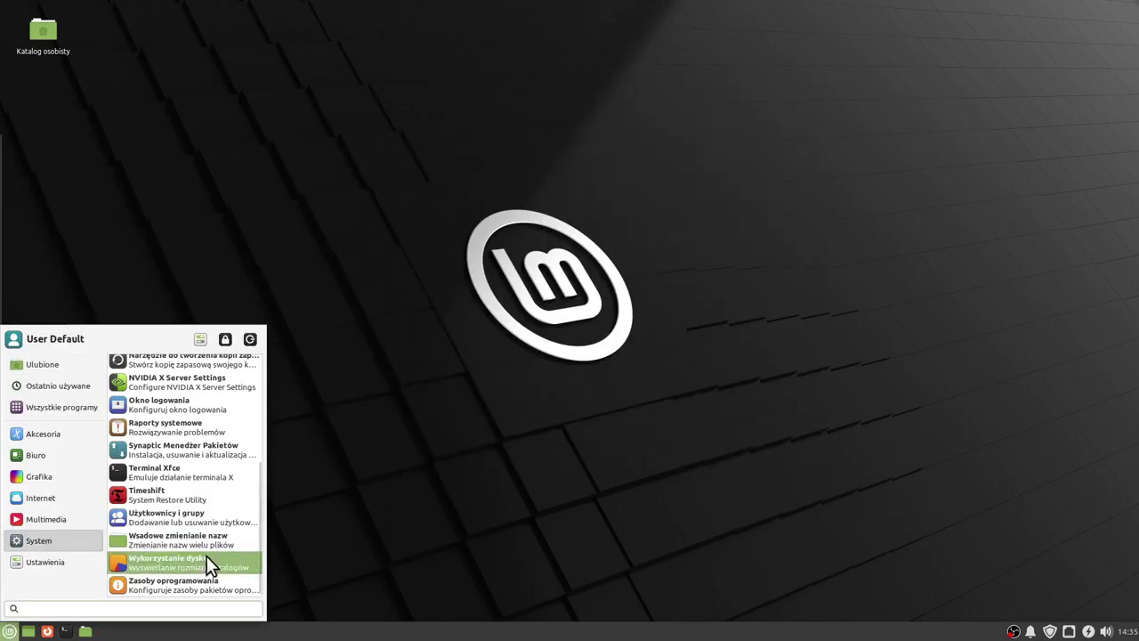
pyautogui.click(194, 585)
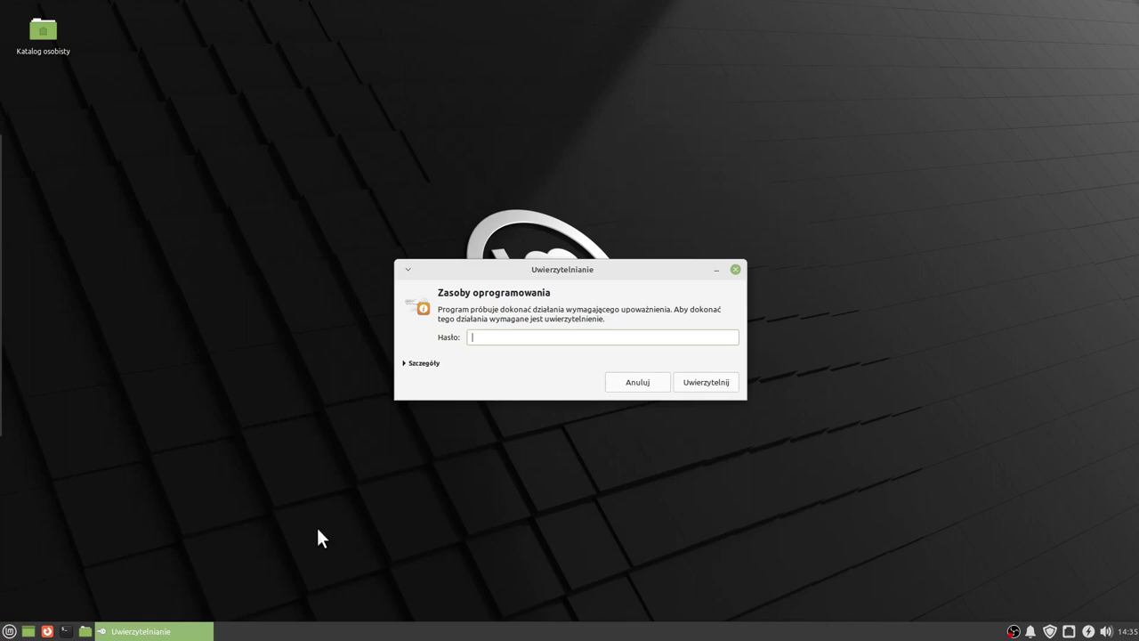
# Authenticate, then switch the main mirror server to ftp.icm.edu.pl.
pyautogui.press('Return')
pyautogui.moveTo(509, 85); pyautogui.dragTo(573, 178)
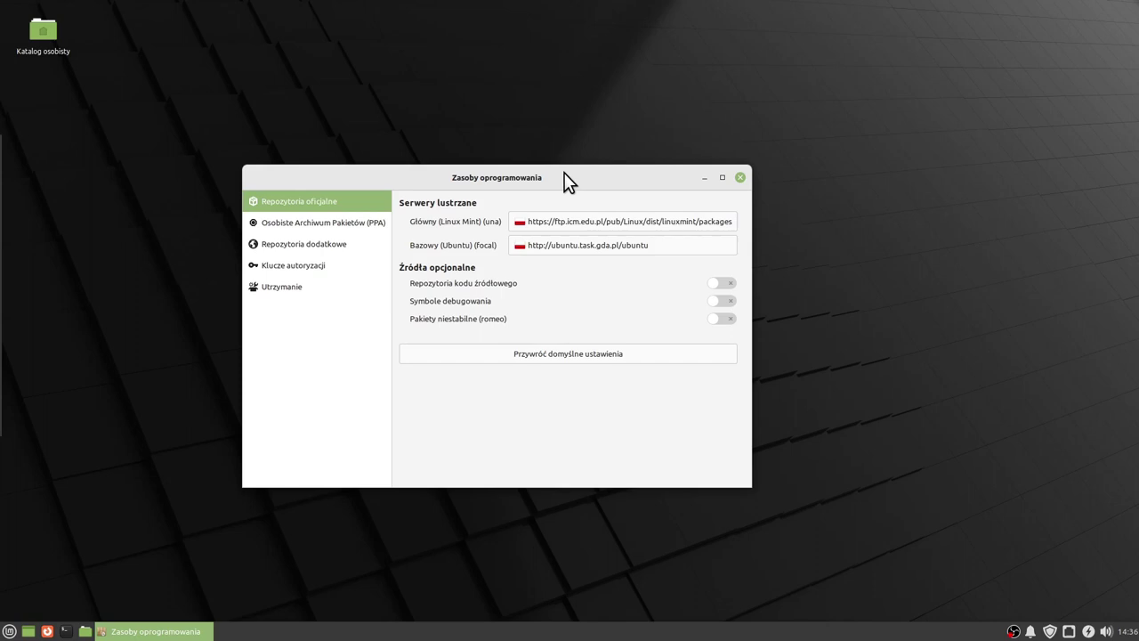
pyautogui.moveTo(564, 173); pyautogui.dragTo(566, 172)
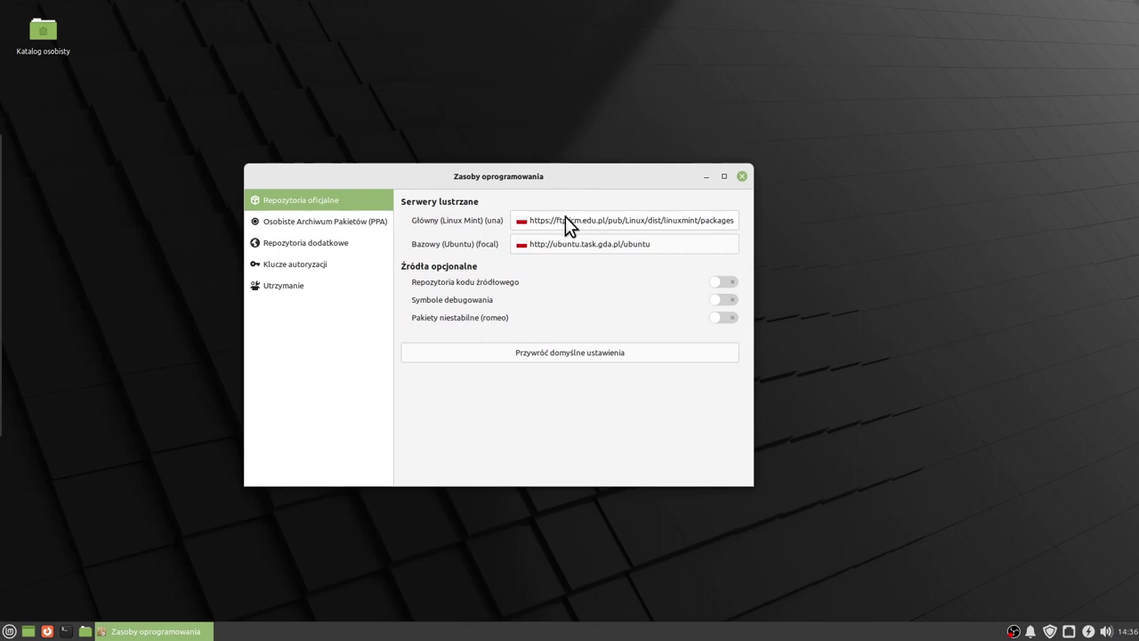
pyautogui.click(565, 216)
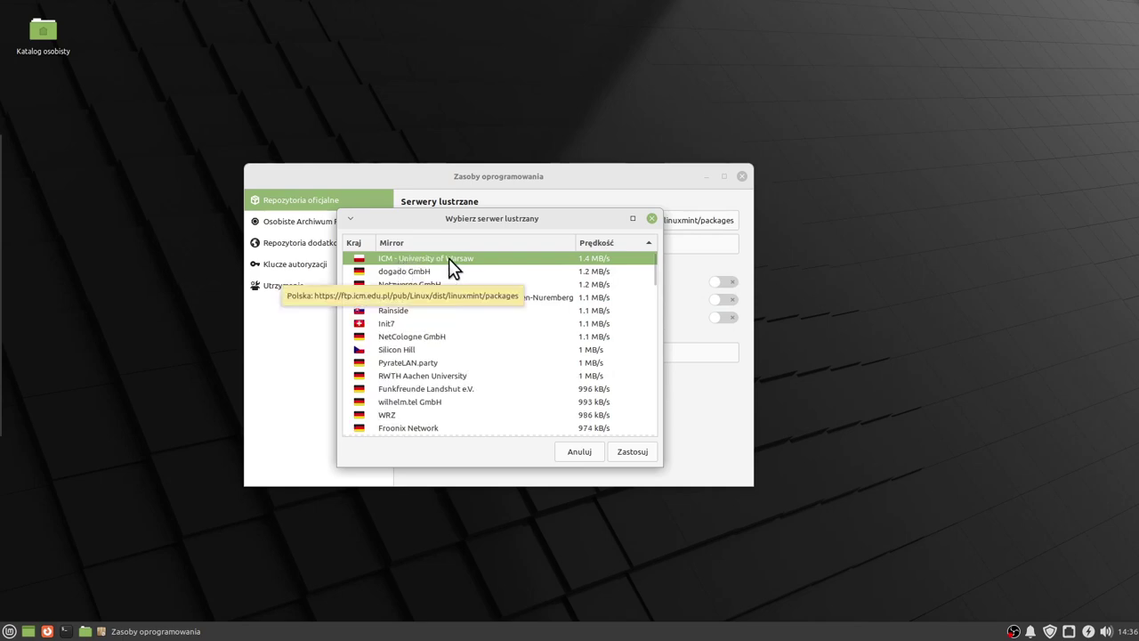
pyautogui.click(630, 452)
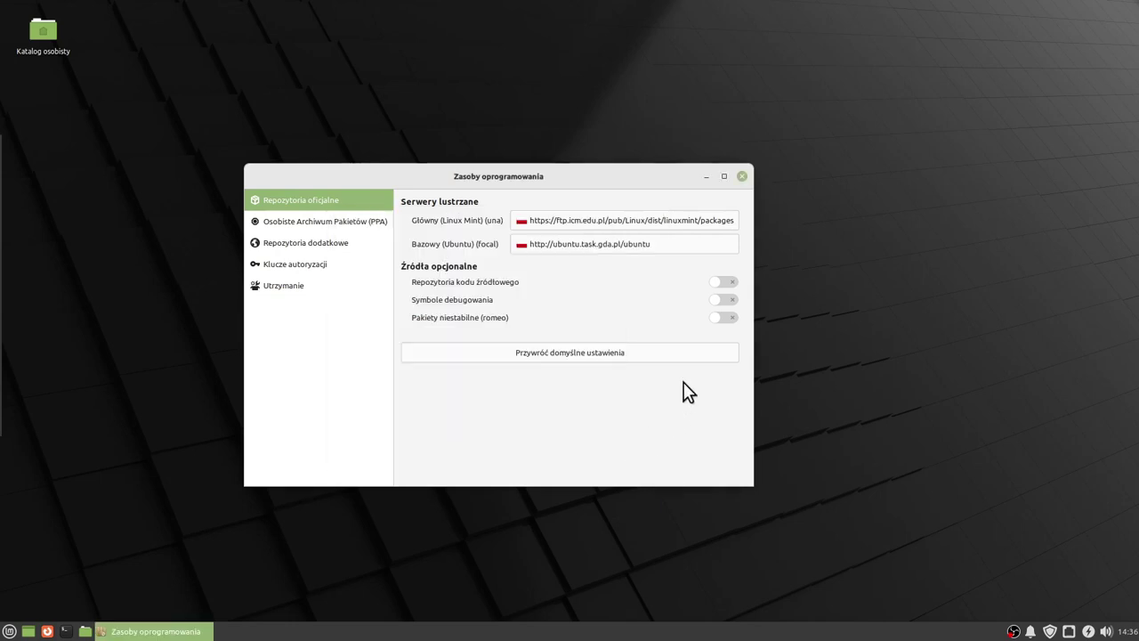
# Switch the base Ubuntu mirror to ftp.icm.edu.pl, then confirm the new sources.
pyautogui.moveTo(616, 174)
pyautogui.mouseDown()
pyautogui.moveTo(585, 175)
pyautogui.moveTo(629, 166)
pyautogui.mouseUp()
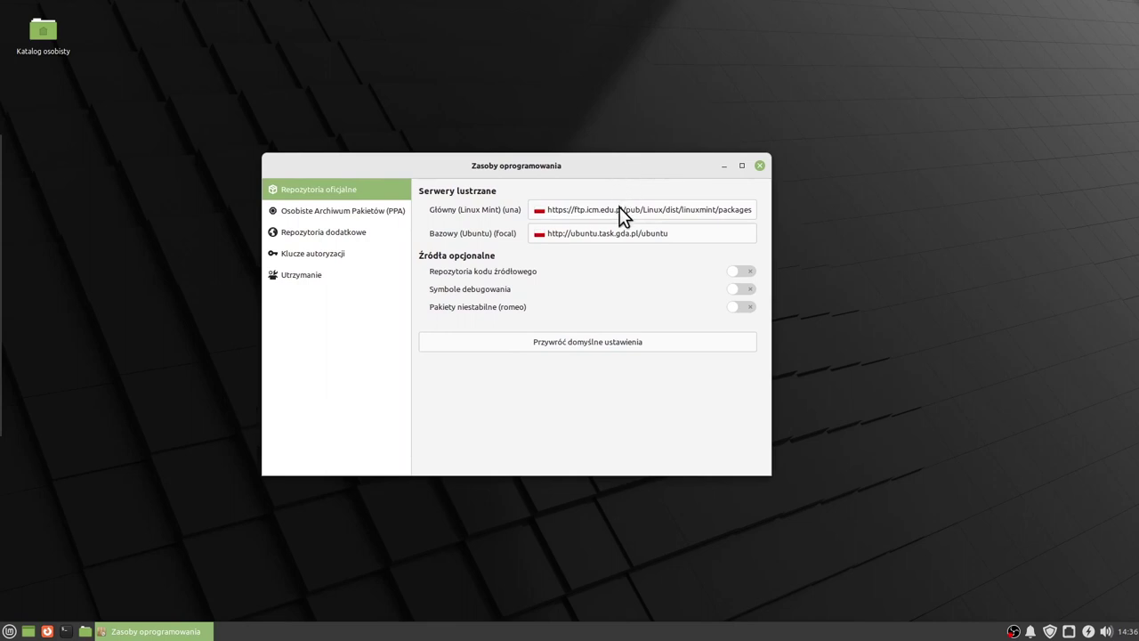
pyautogui.click(566, 235)
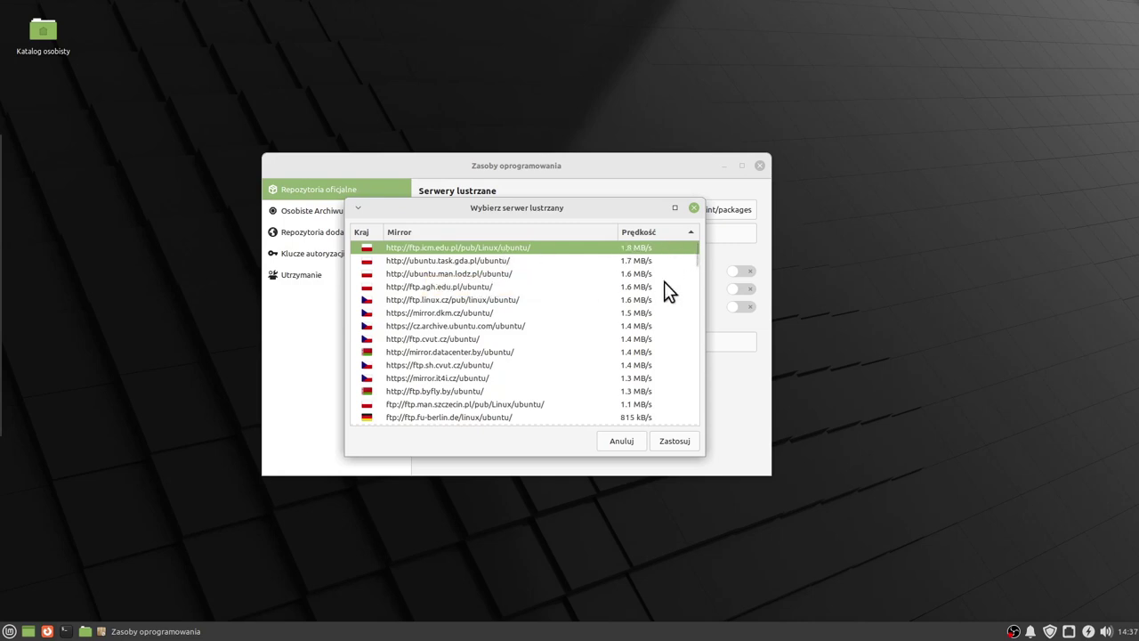
pyautogui.click(678, 440)
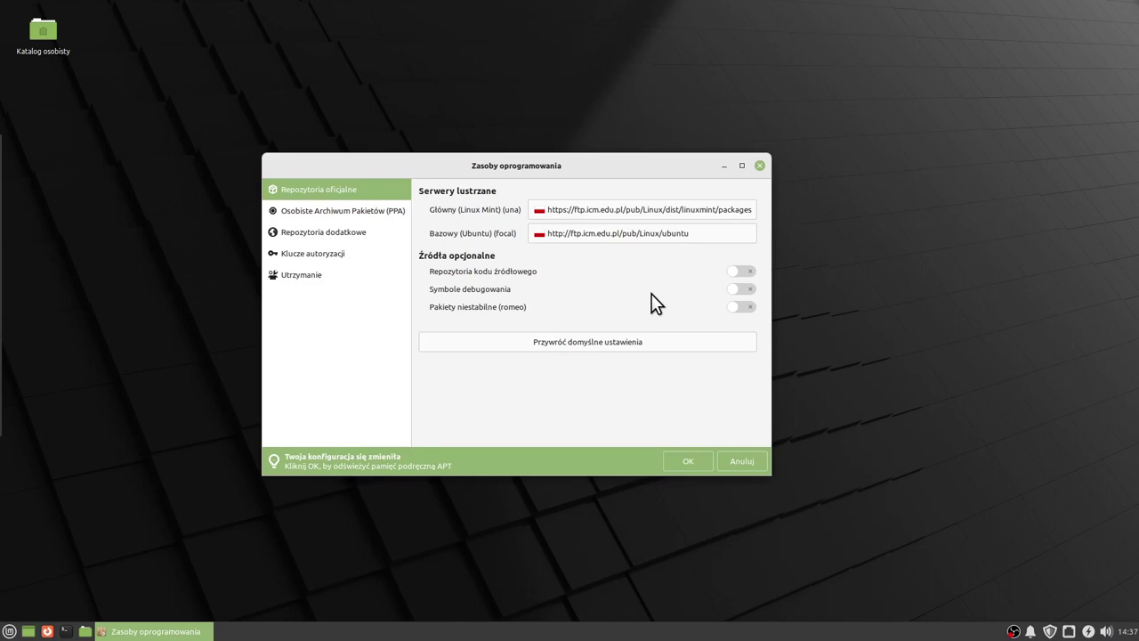
pyautogui.click(674, 461)
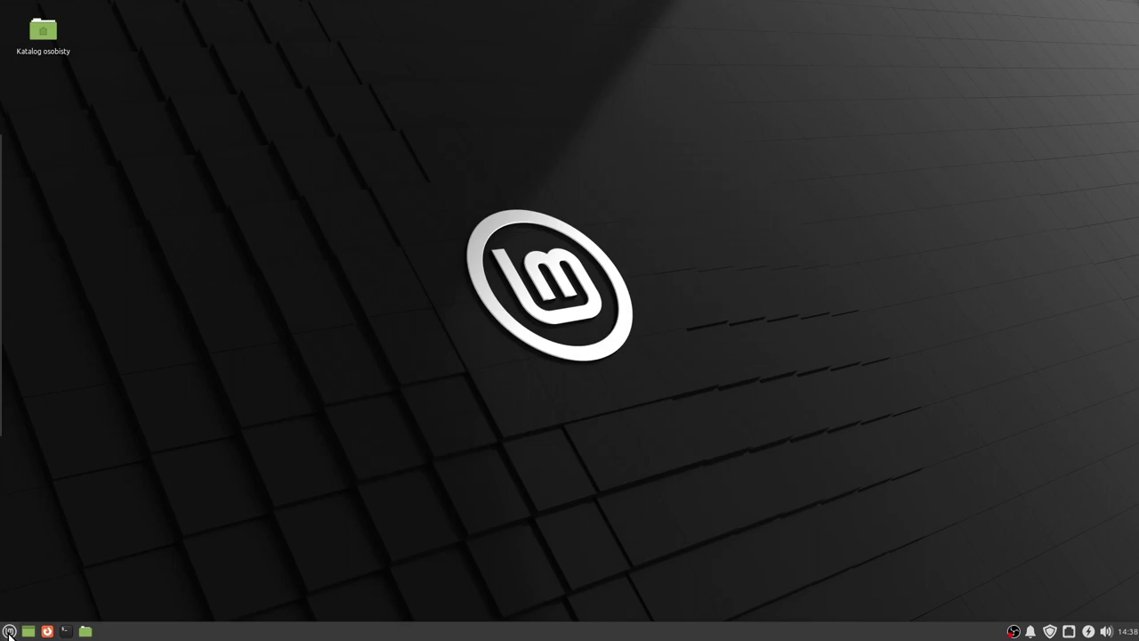
# Open the Xfce Settings Manager from the Whisker menu and centre its window.
pyautogui.click(9, 631)
pyautogui.moveTo(40, 543)
pyautogui.scroll(-4, 198, 514)
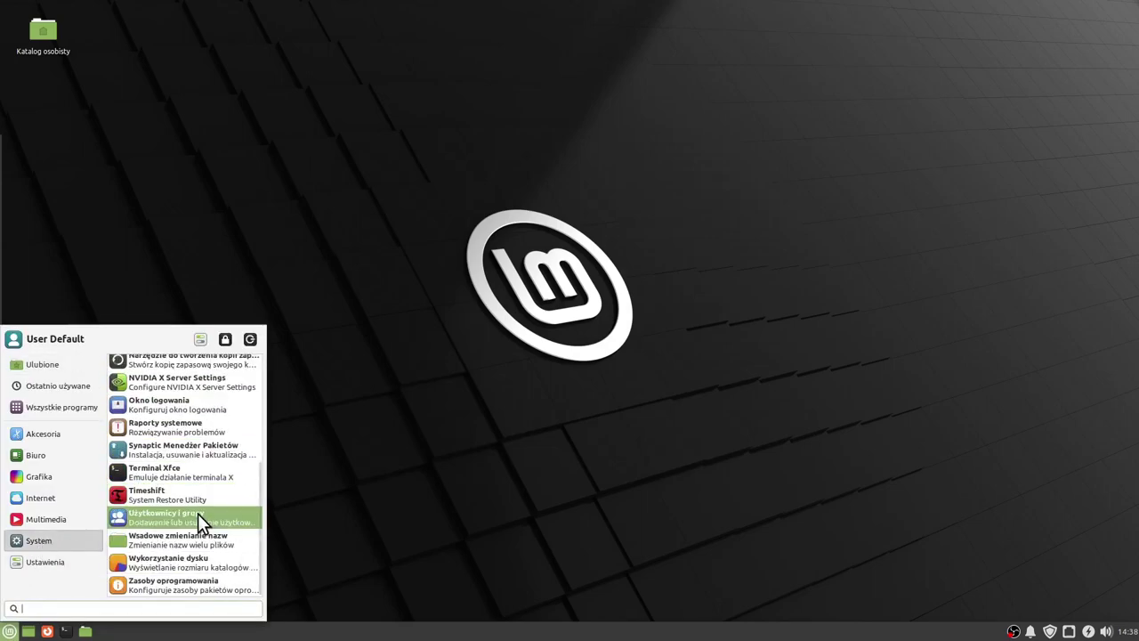
pyautogui.scroll(4, 198, 514)
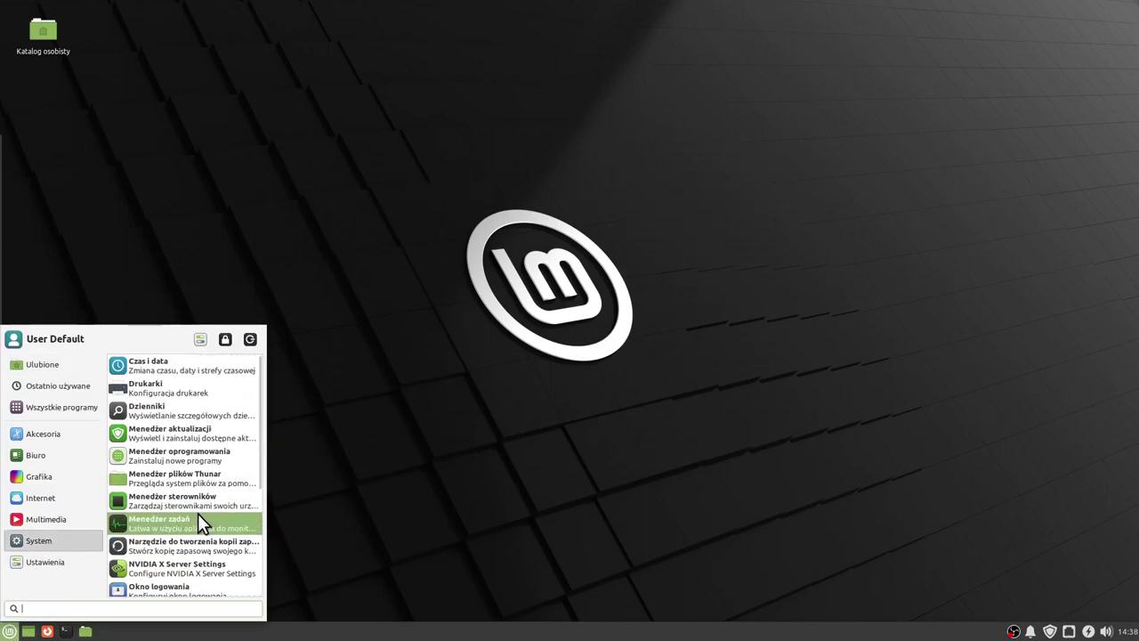
pyautogui.moveTo(43, 565)
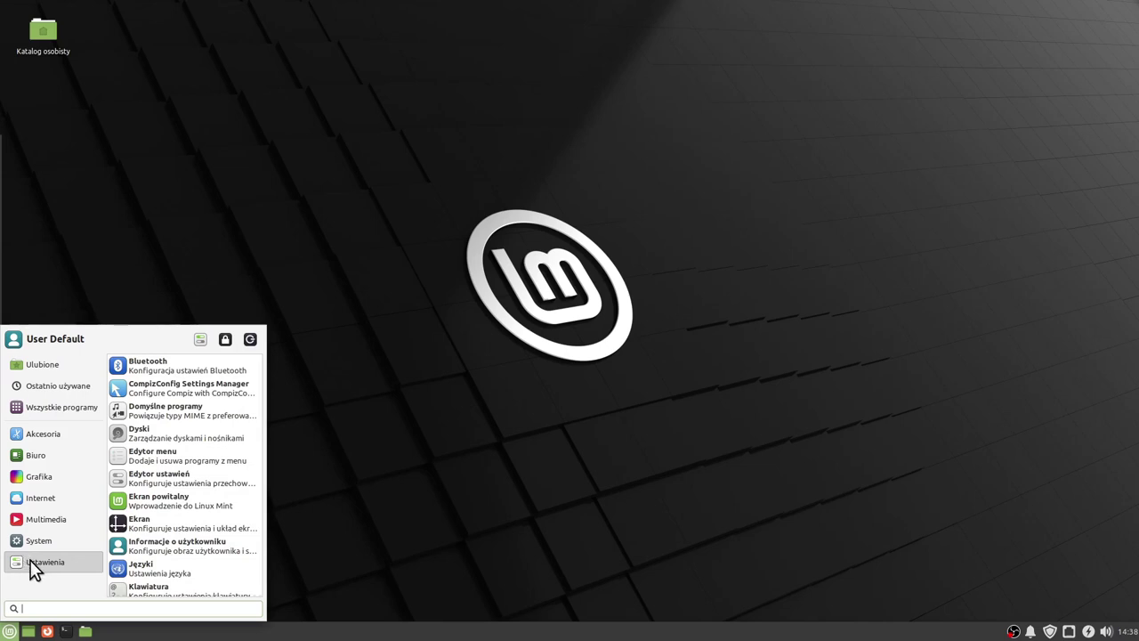
pyautogui.click(199, 340)
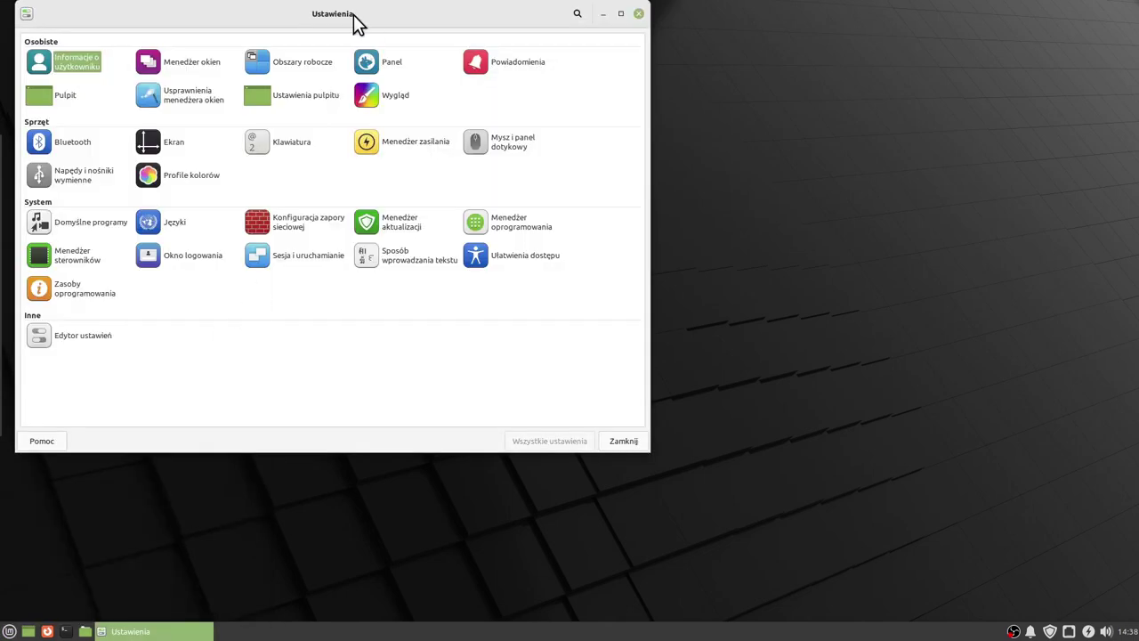
pyautogui.moveTo(354, 14); pyautogui.dragTo(546, 118)
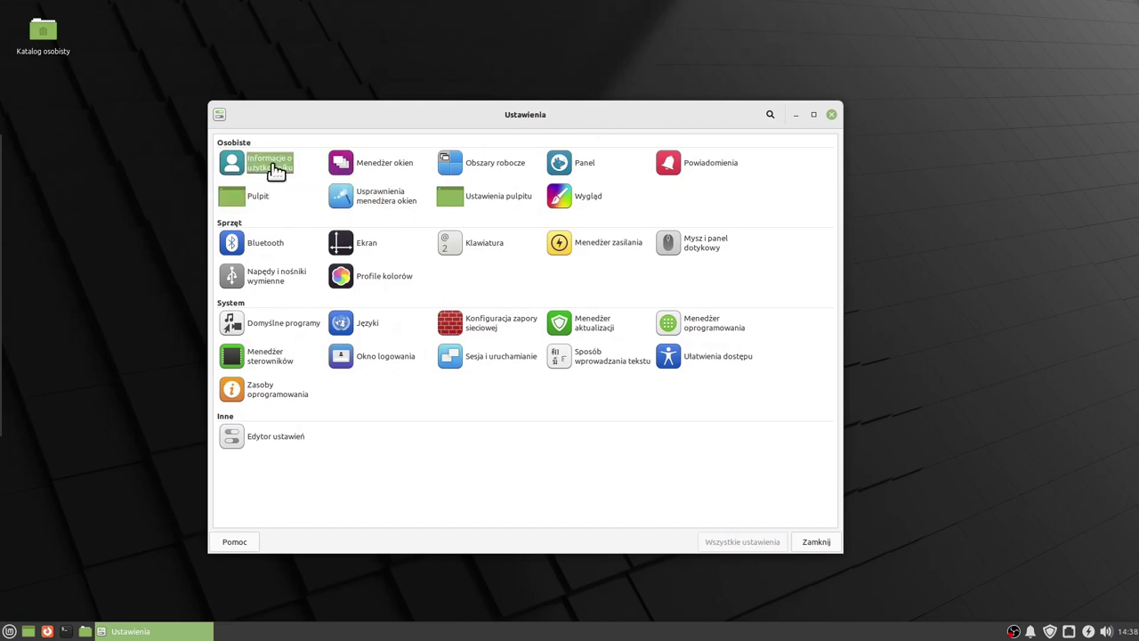
# View User Information without changes, check Window Manager's Mint-Y style, then return to All Settings.
pyautogui.click(275, 170)
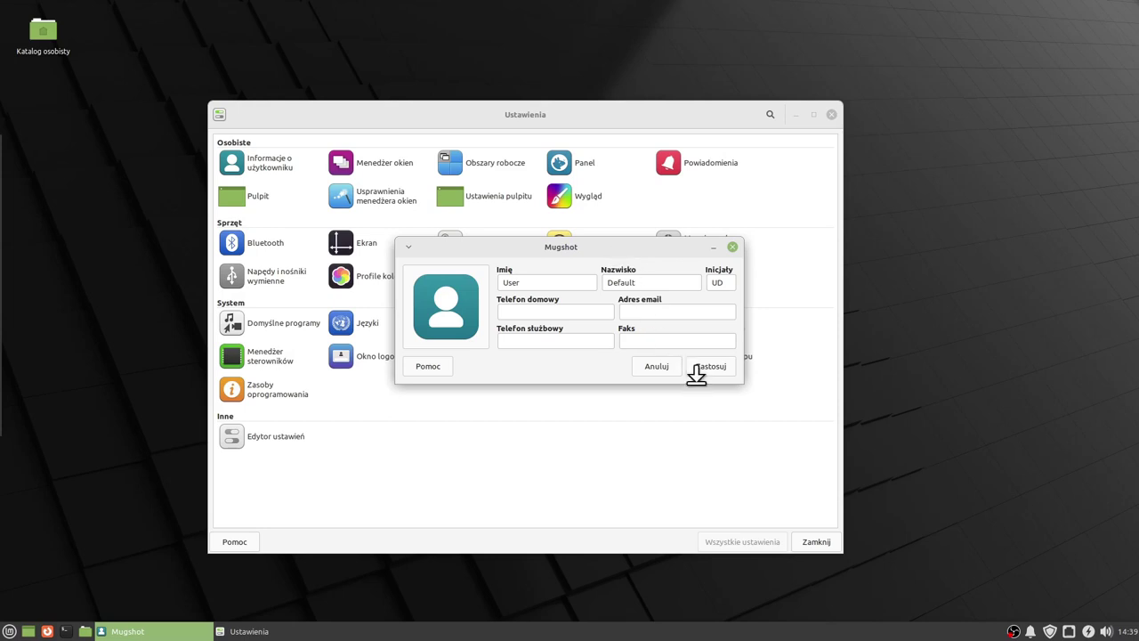
pyautogui.click(655, 368)
pyautogui.click(395, 167)
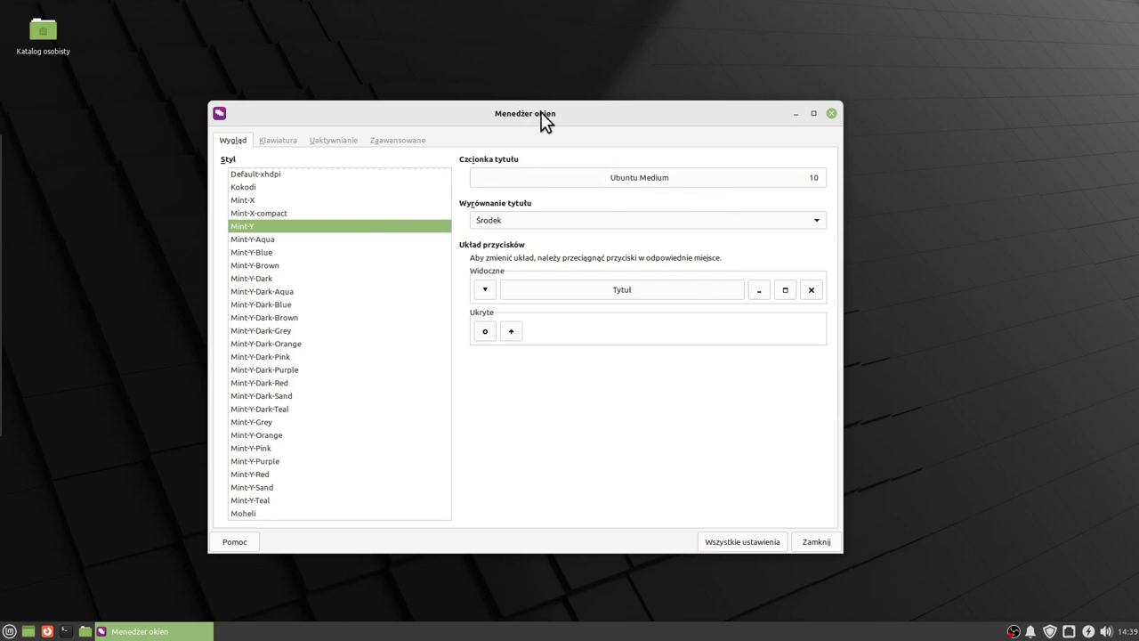
pyautogui.moveTo(540, 113); pyautogui.dragTo(533, 108)
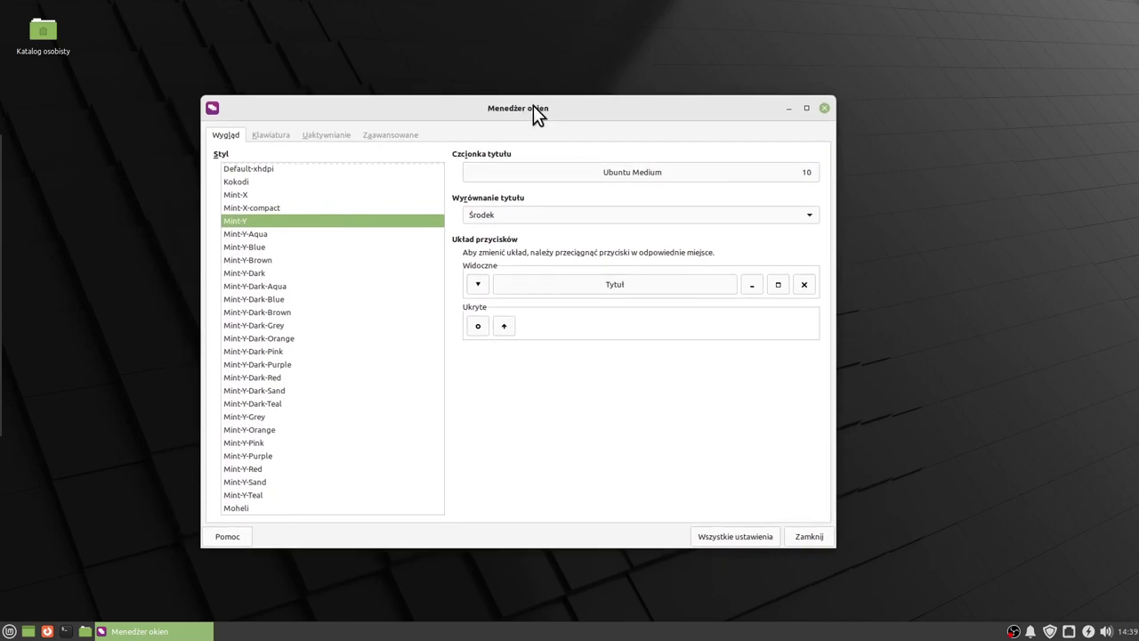
pyautogui.click(726, 535)
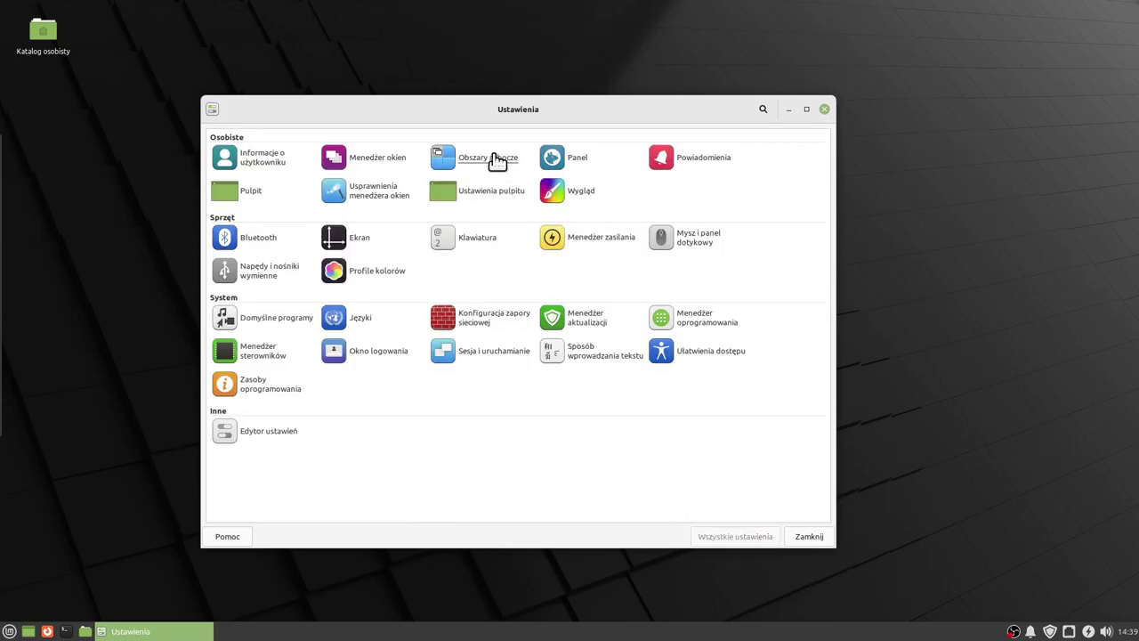
# Look at the four workspaces, then open Panel preferences from the Osobiste section.
pyautogui.click(496, 160)
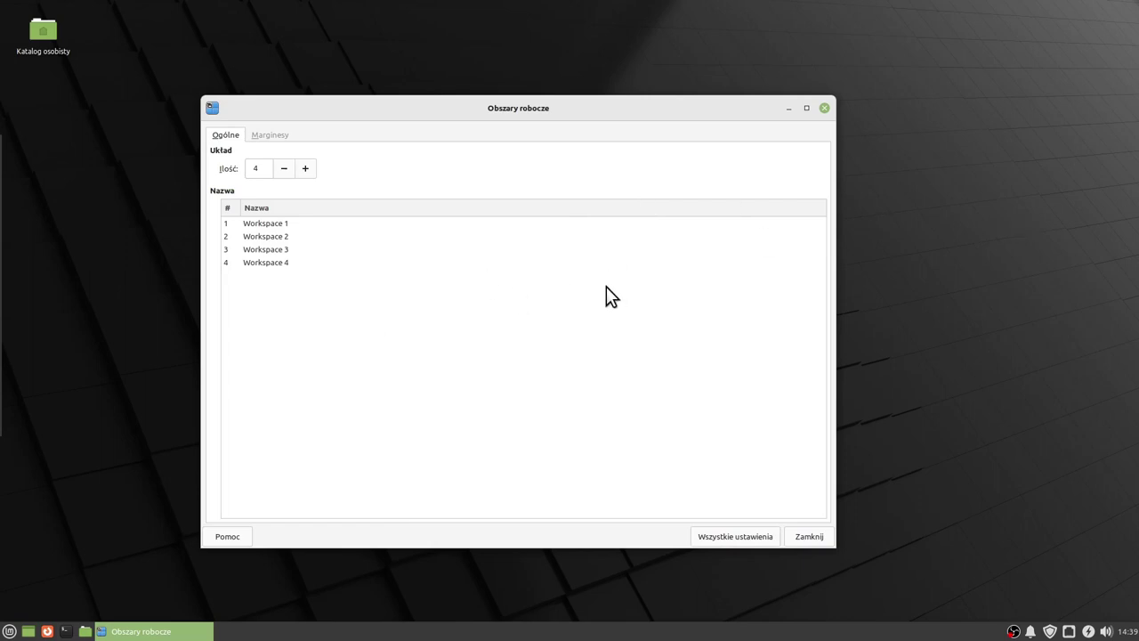
pyautogui.click(707, 538)
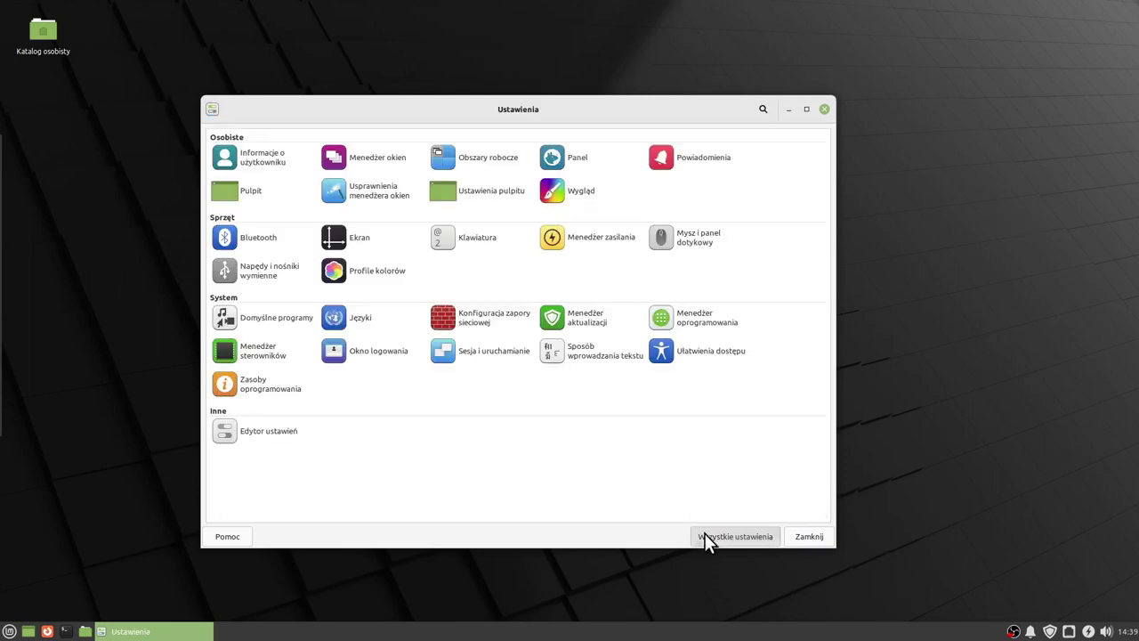
pyautogui.click(575, 158)
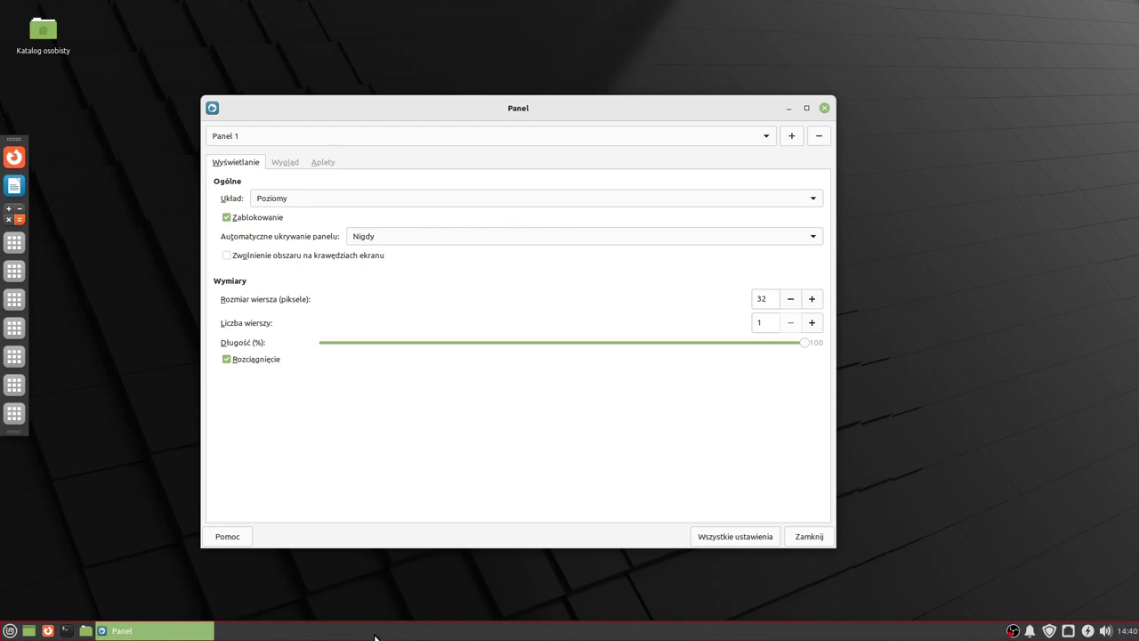
# Select Panel 2, make it horizontal, and drag it to the top screen edge.
pyautogui.click(342, 598)
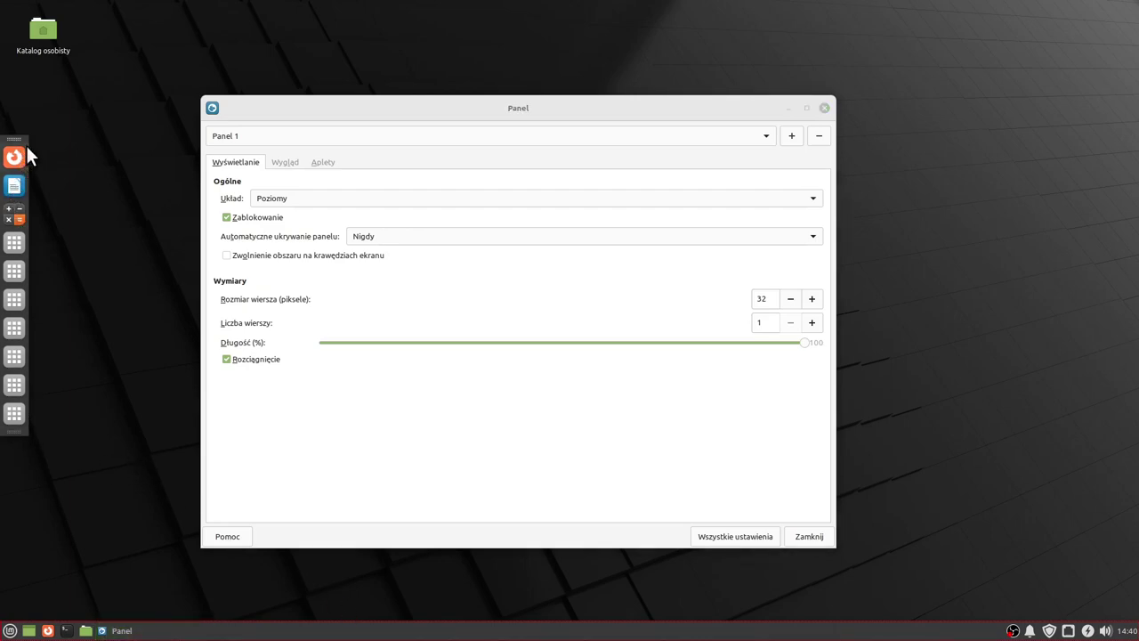
pyautogui.click(316, 142)
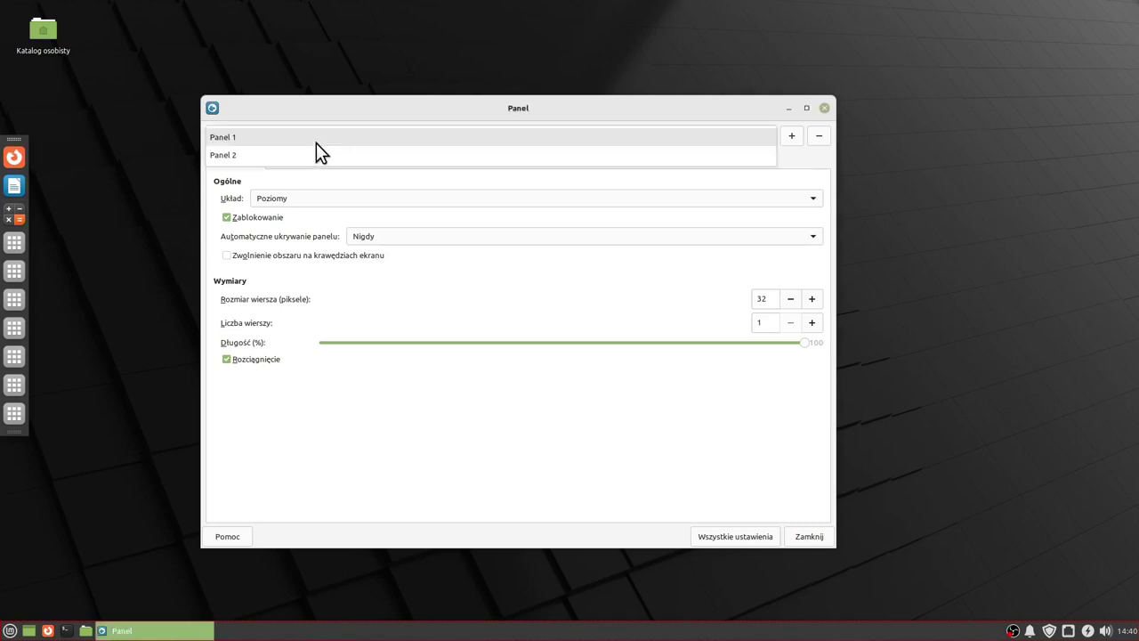
pyautogui.click(256, 157)
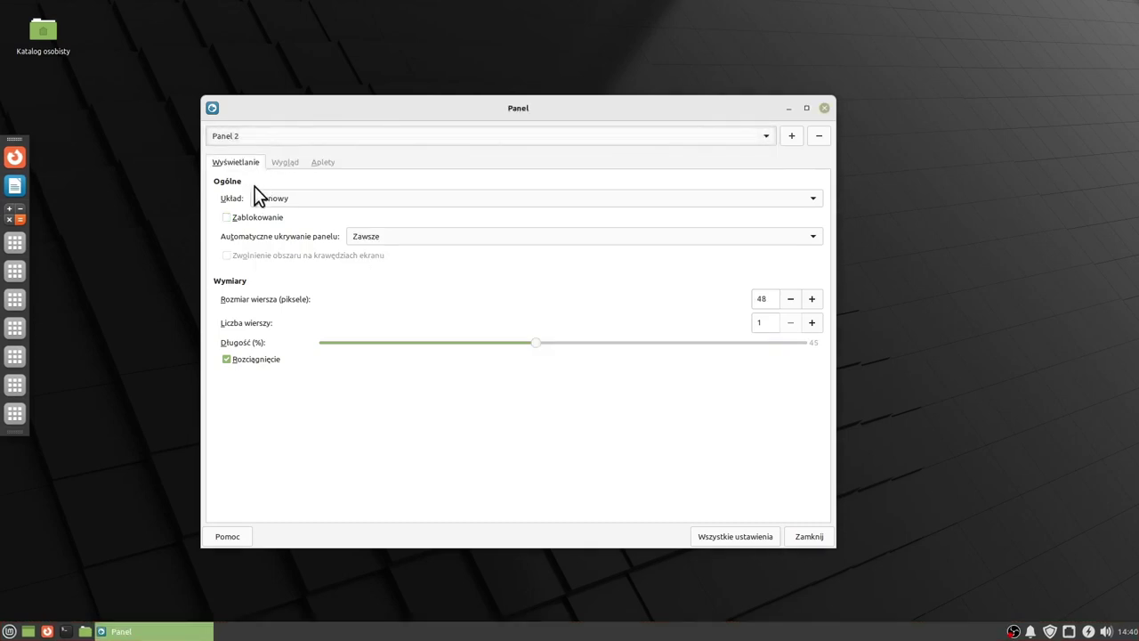
pyautogui.click(305, 198)
pyautogui.click(291, 222)
pyautogui.click(300, 198)
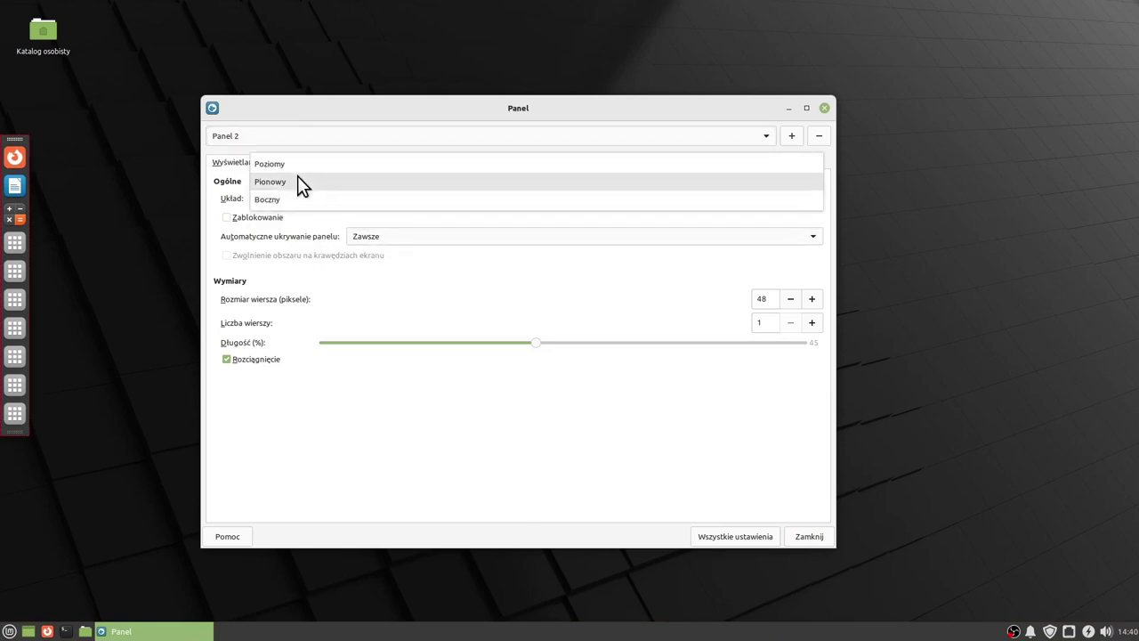
pyautogui.click(293, 161)
pyautogui.moveTo(311, 285); pyautogui.dragTo(599, 16)
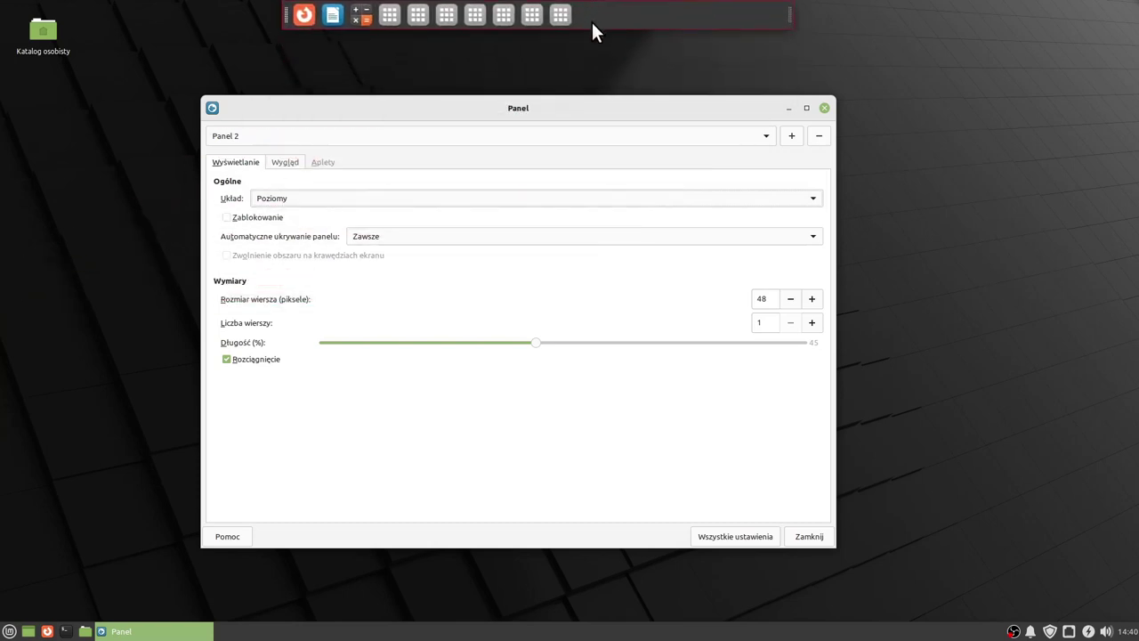
# Make Panel 2 vertical again, dock and lock it on the left edge, then close preferences.
pyautogui.click(279, 197)
pyautogui.click(278, 202)
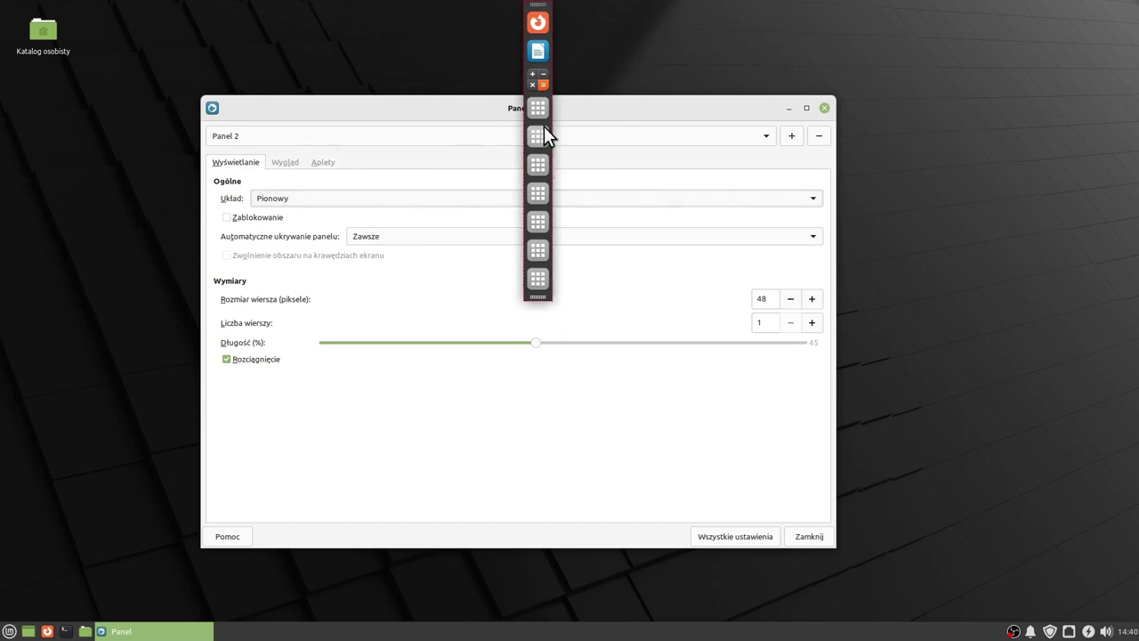
pyautogui.moveTo(544, 127); pyautogui.dragTo(18, 165)
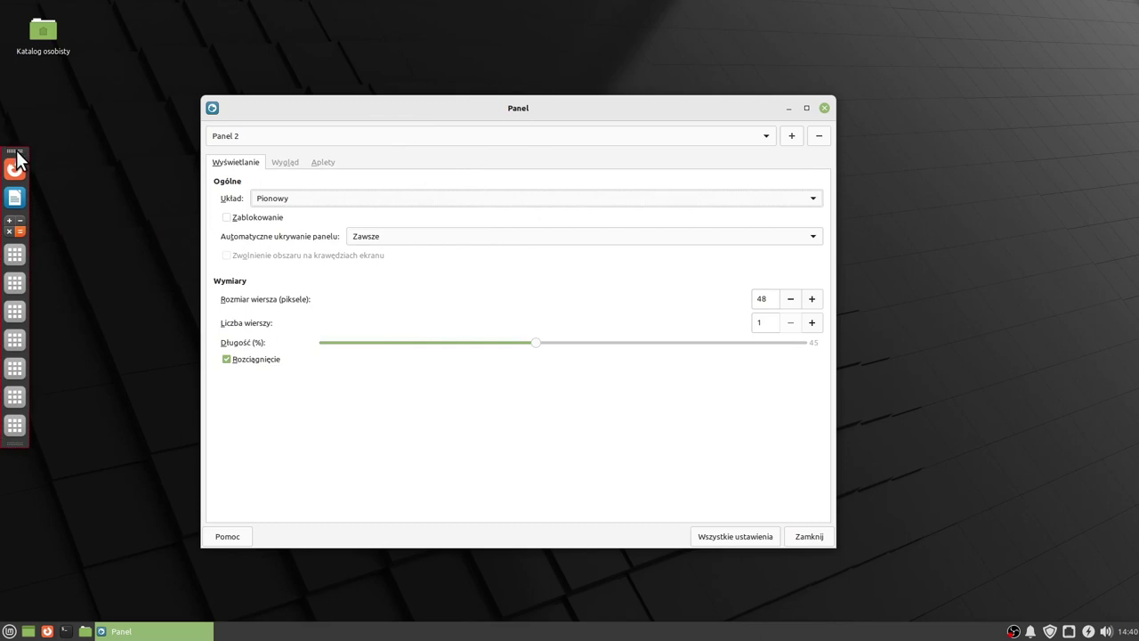
pyautogui.click(226, 218)
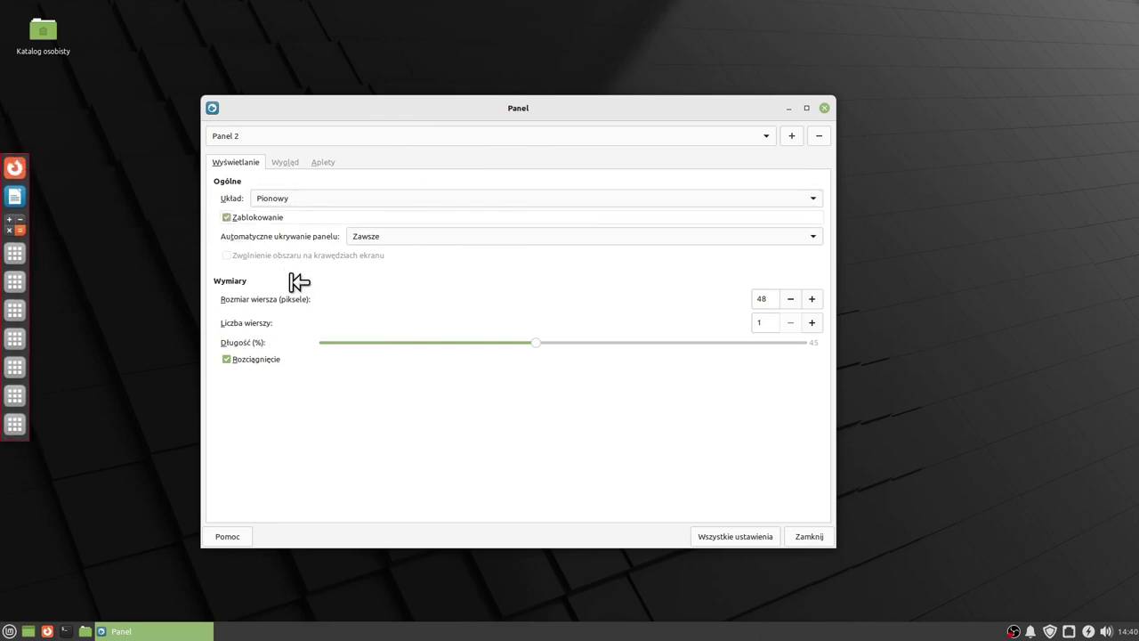
pyautogui.moveTo(537, 342)
pyautogui.mouseDown()
pyautogui.moveTo(622, 342)
pyautogui.moveTo(534, 345)
pyautogui.mouseUp()
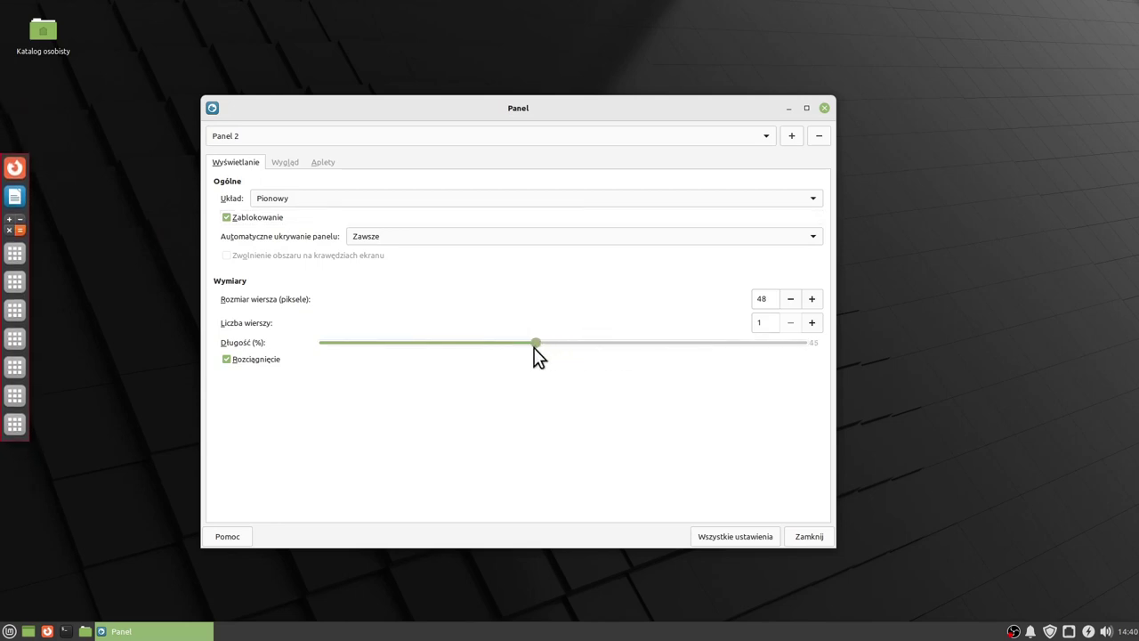
pyautogui.click(286, 162)
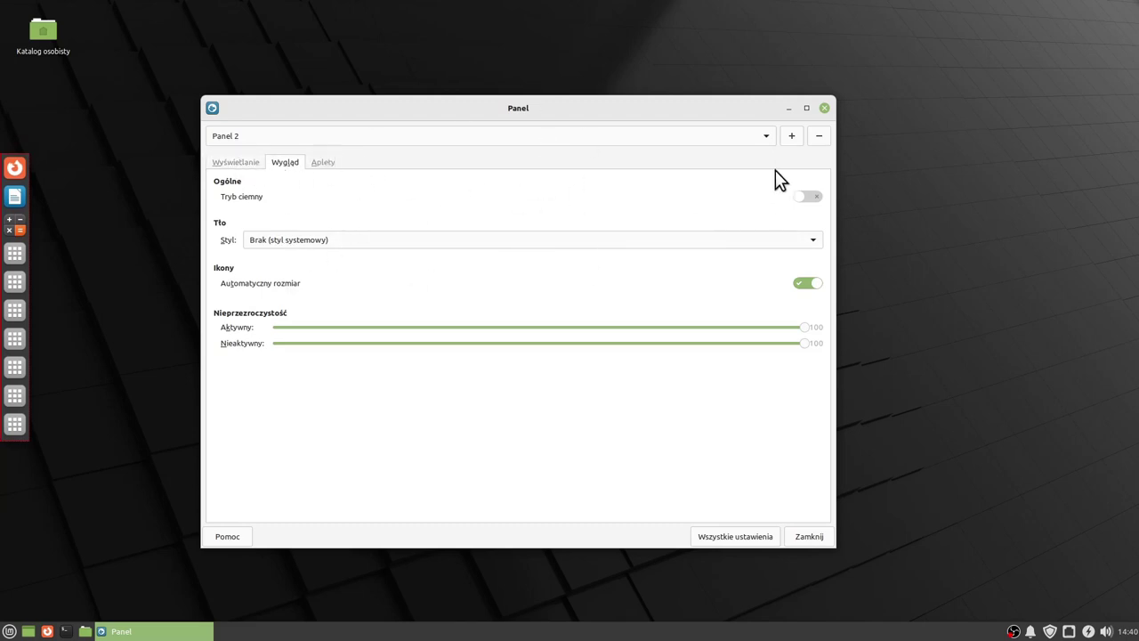
pyautogui.click(826, 107)
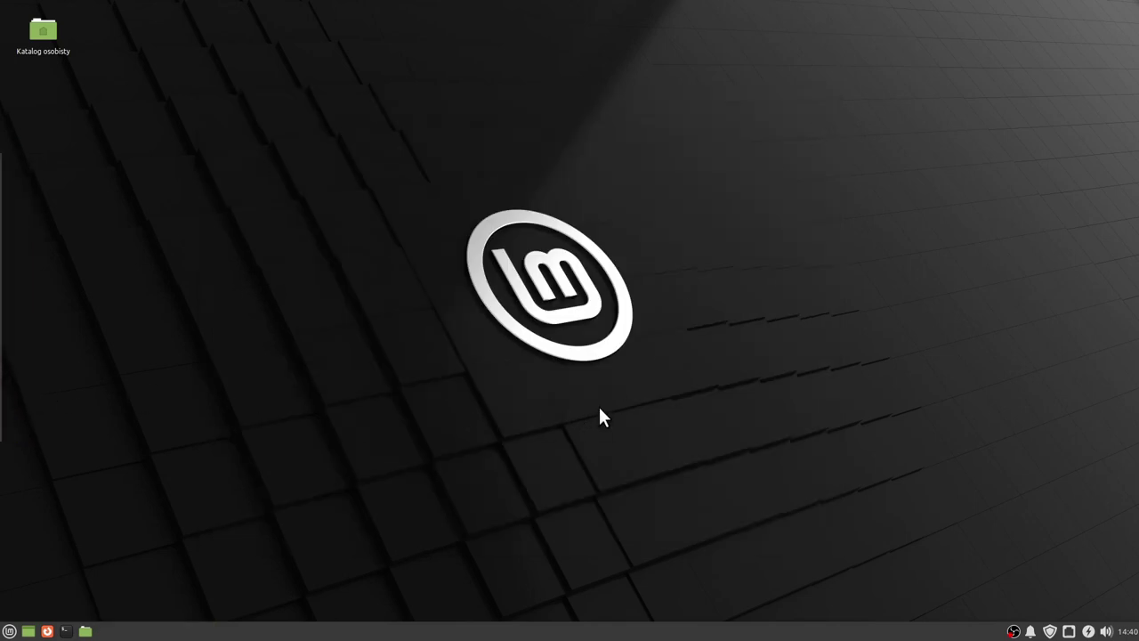
# Try the panel launchers: Firefox, a new LibreOffice Writer document and the calculator.
pyautogui.click(52, 628)
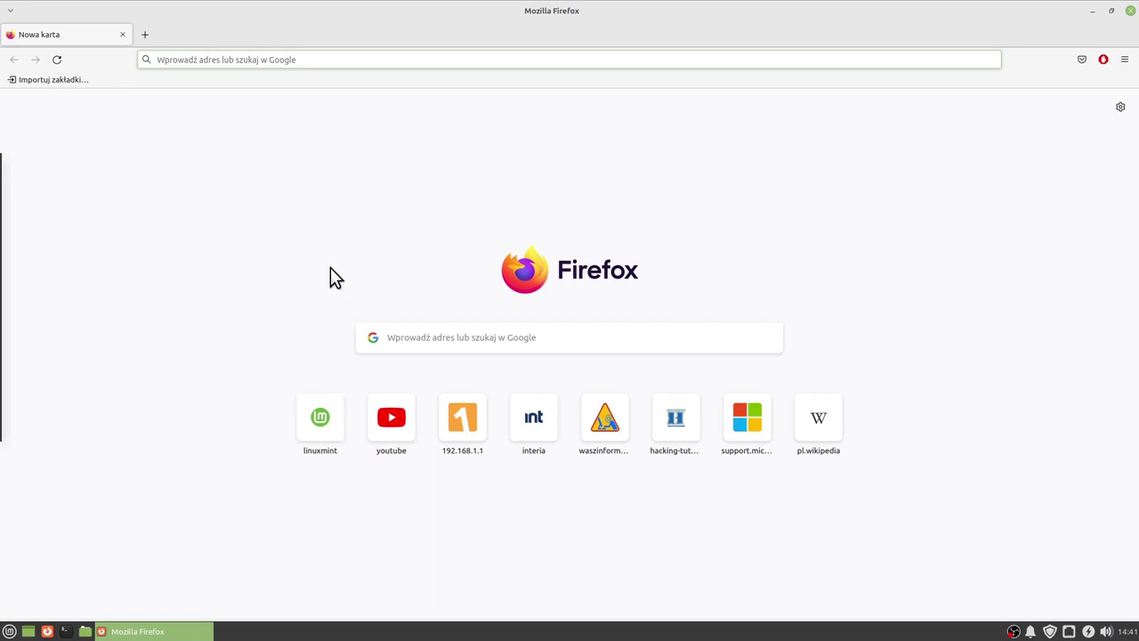
pyautogui.moveTo(2, 313)
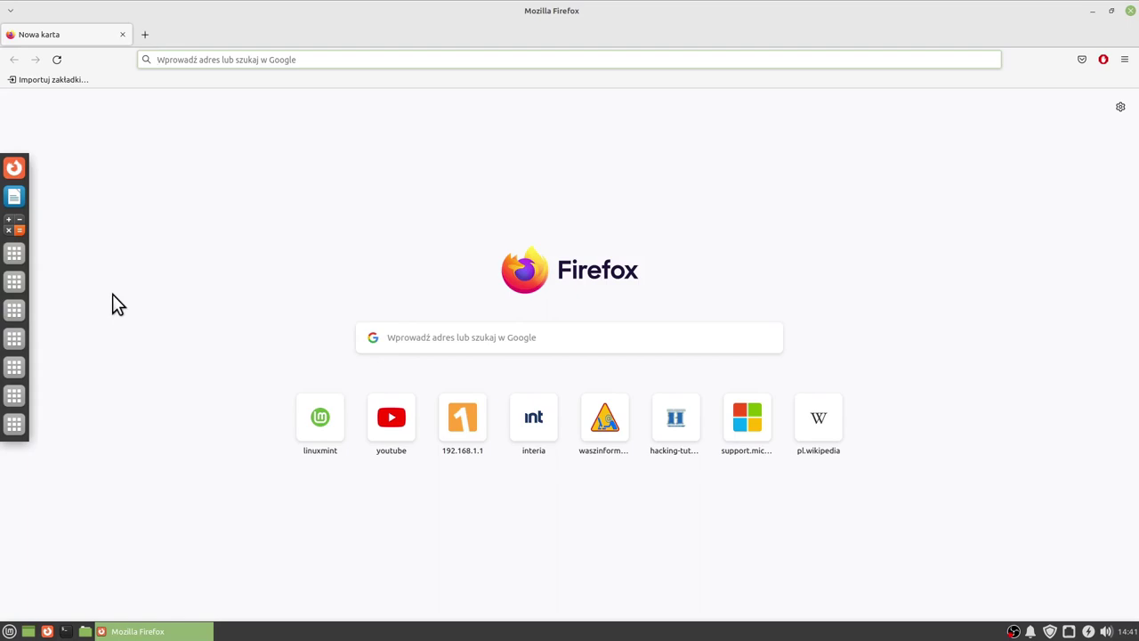
pyautogui.click(1128, 10)
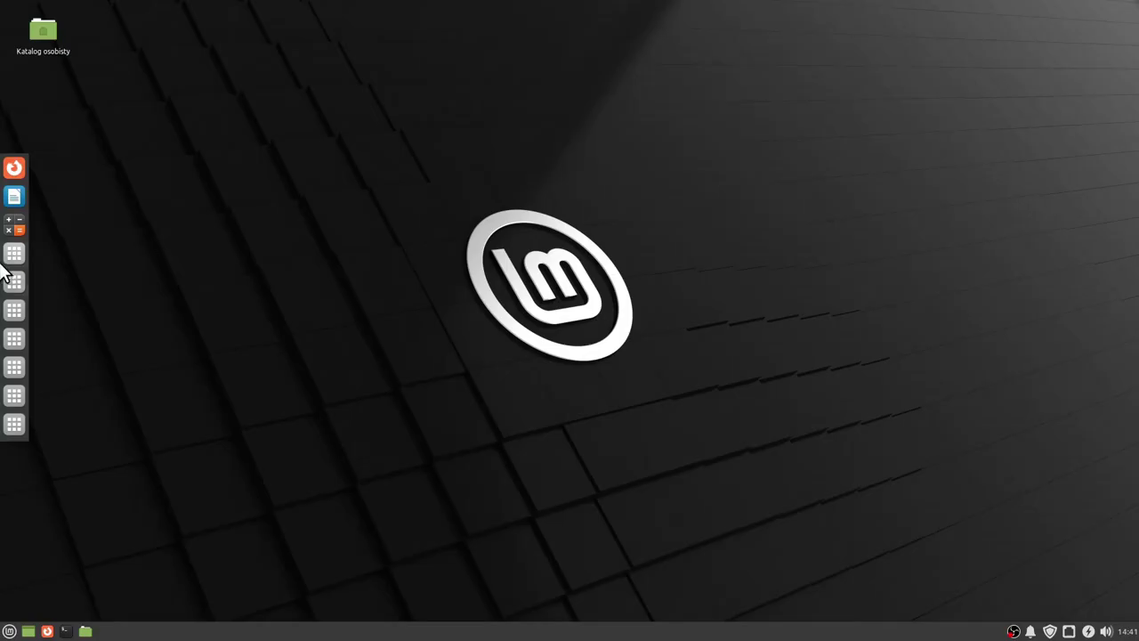
pyautogui.click(16, 171)
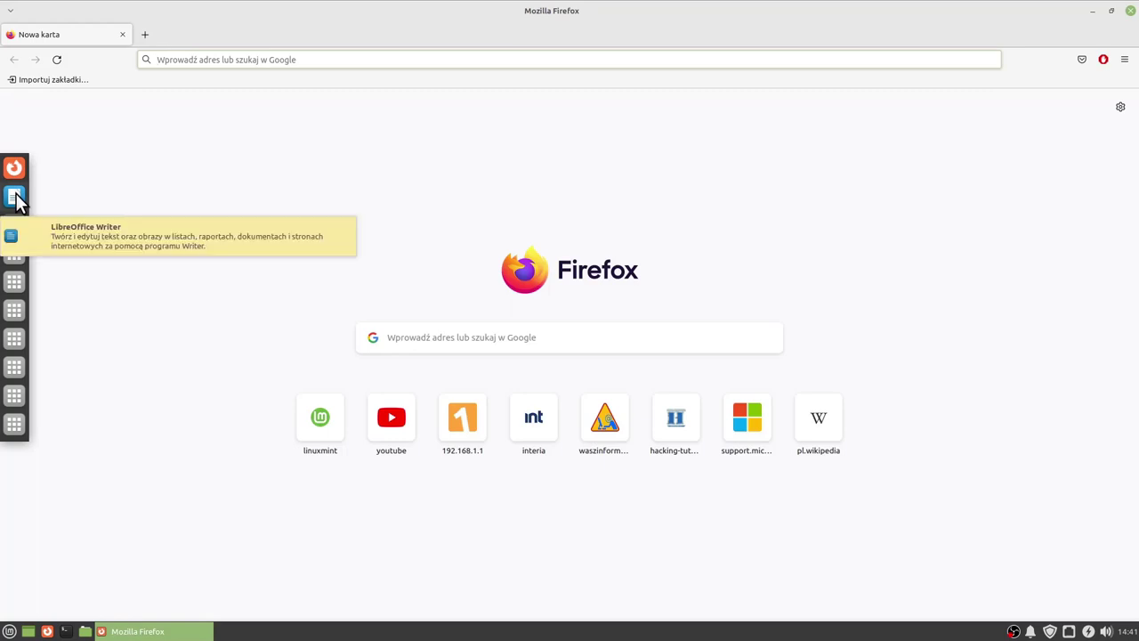
pyautogui.click(15, 198)
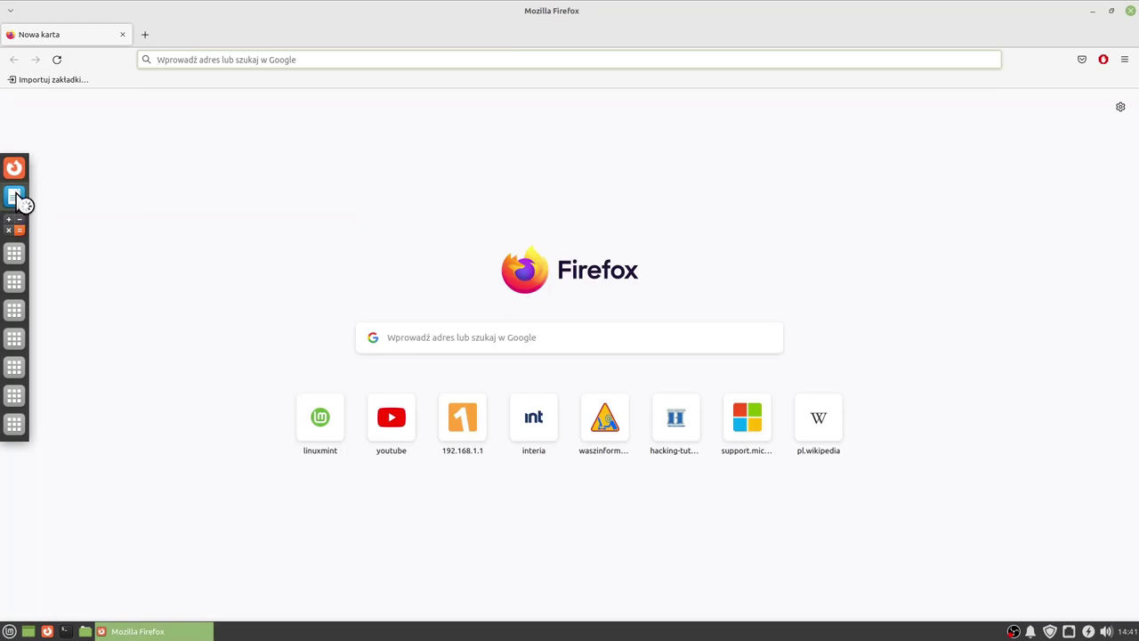
pyautogui.doubleClick(627, 37)
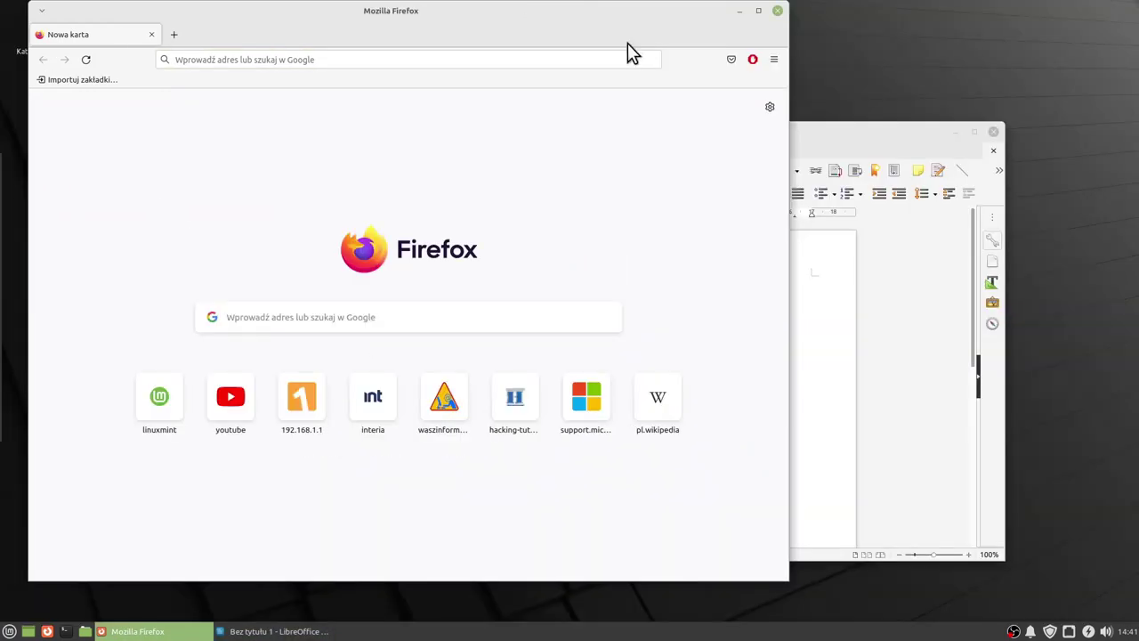
pyautogui.click(15, 233)
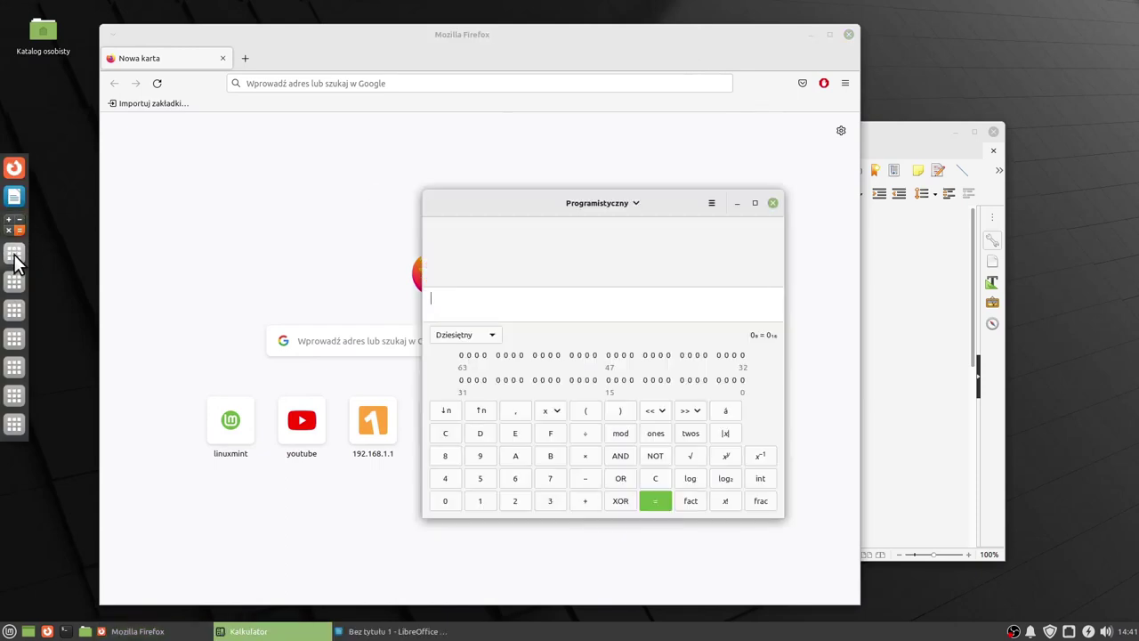
# Configure the empty side-panel launcher to start Rhythmbox.
pyautogui.rightClick(15, 256)
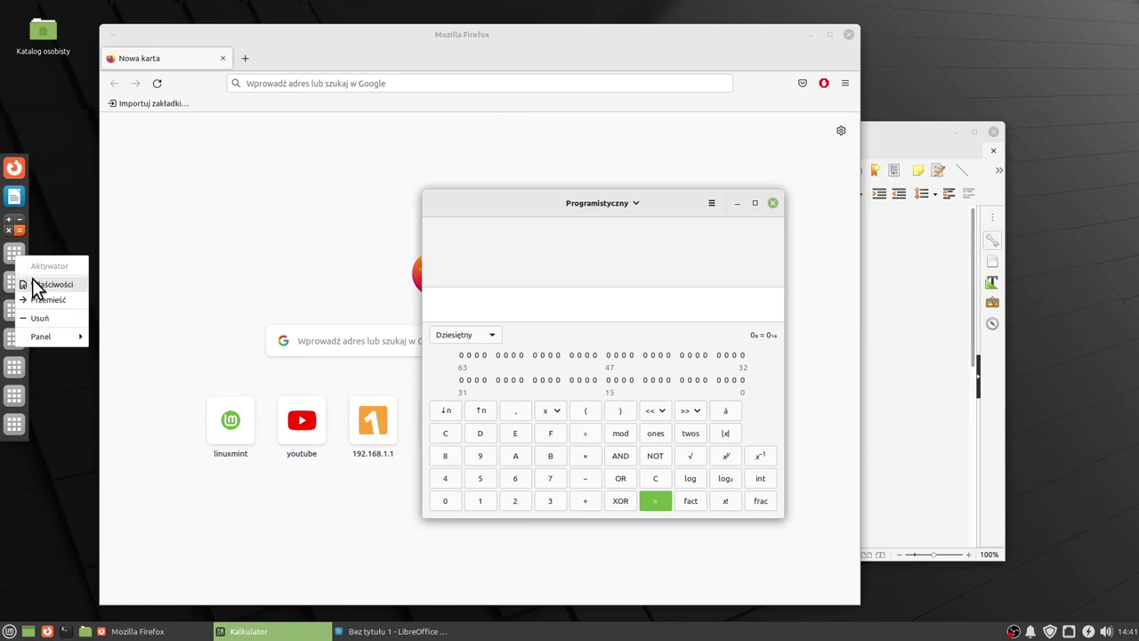
pyautogui.click(32, 281)
pyautogui.click(652, 327)
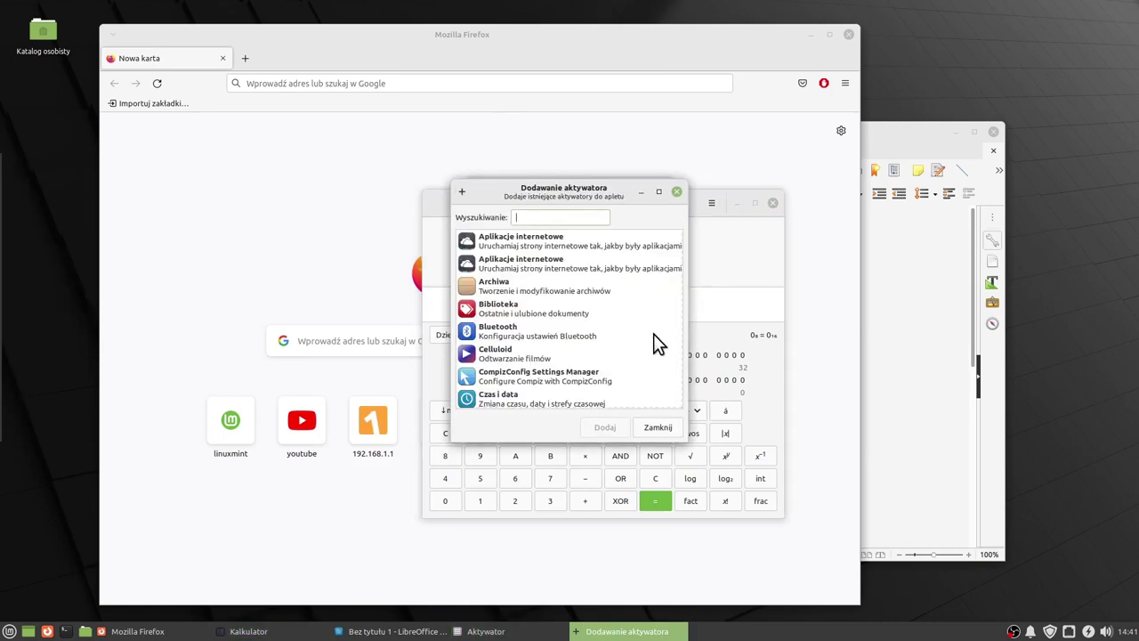
pyautogui.scroll(-5, 611, 335)
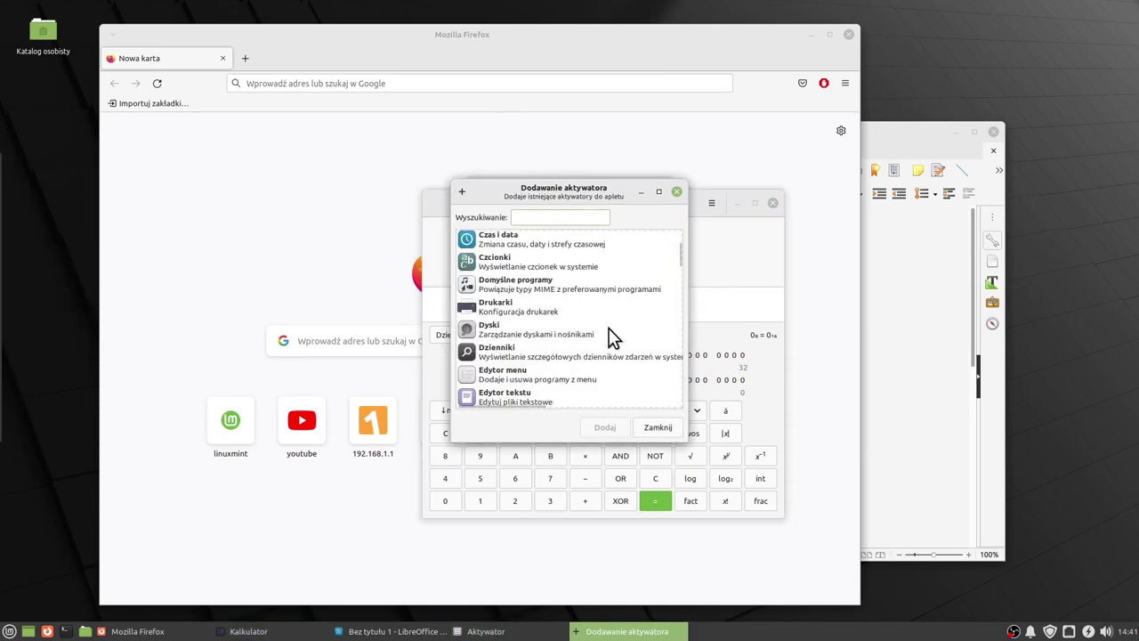
pyautogui.scroll(-1, 611, 336)
pyautogui.scroll(2, 610, 335)
pyautogui.scroll(-10, 611, 336)
pyautogui.click(468, 301)
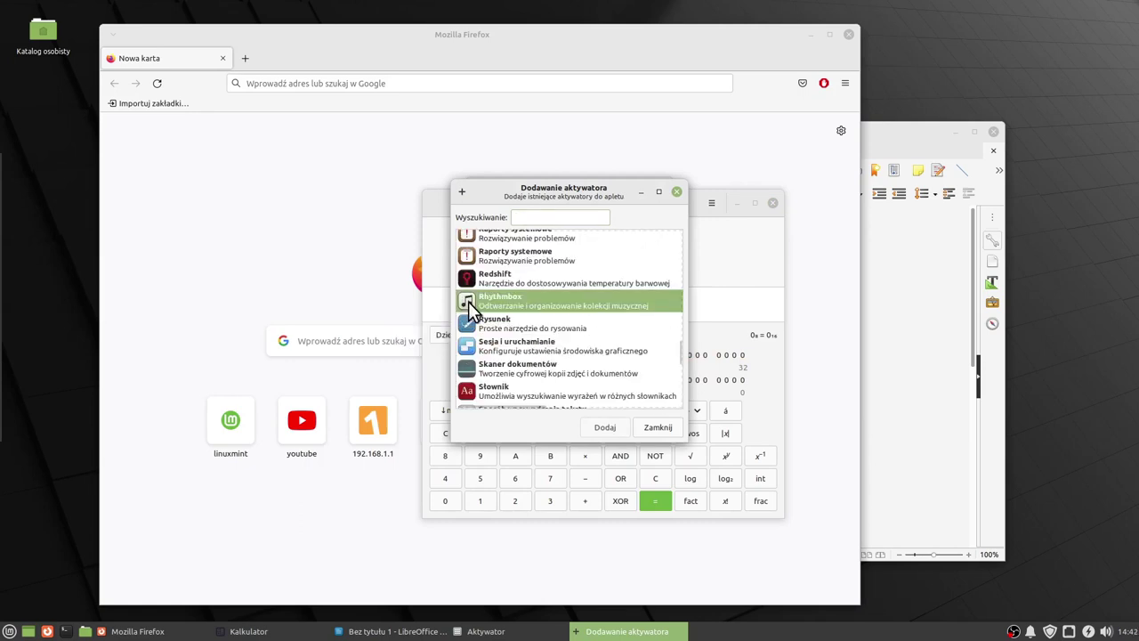
pyautogui.click(607, 427)
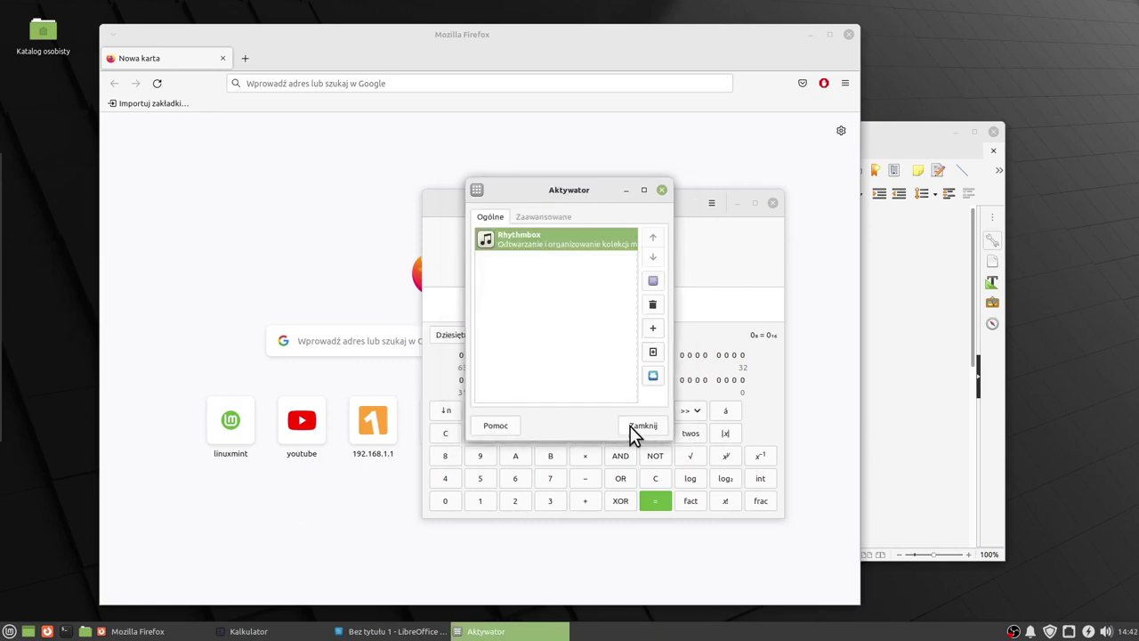
pyautogui.click(634, 427)
# Start Rhythmbox from its new launcher and shift its window slightly left.
pyautogui.moveTo(1, 307)
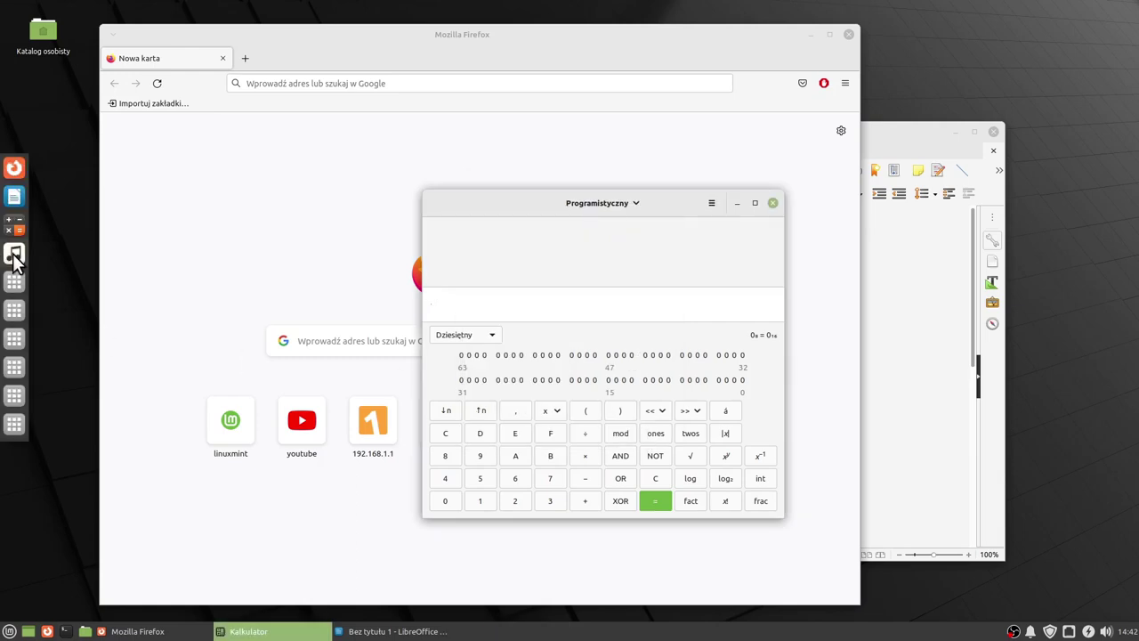
pyautogui.click(15, 255)
pyautogui.moveTo(475, 163); pyautogui.dragTo(452, 172)
pyautogui.moveTo(1, 229)
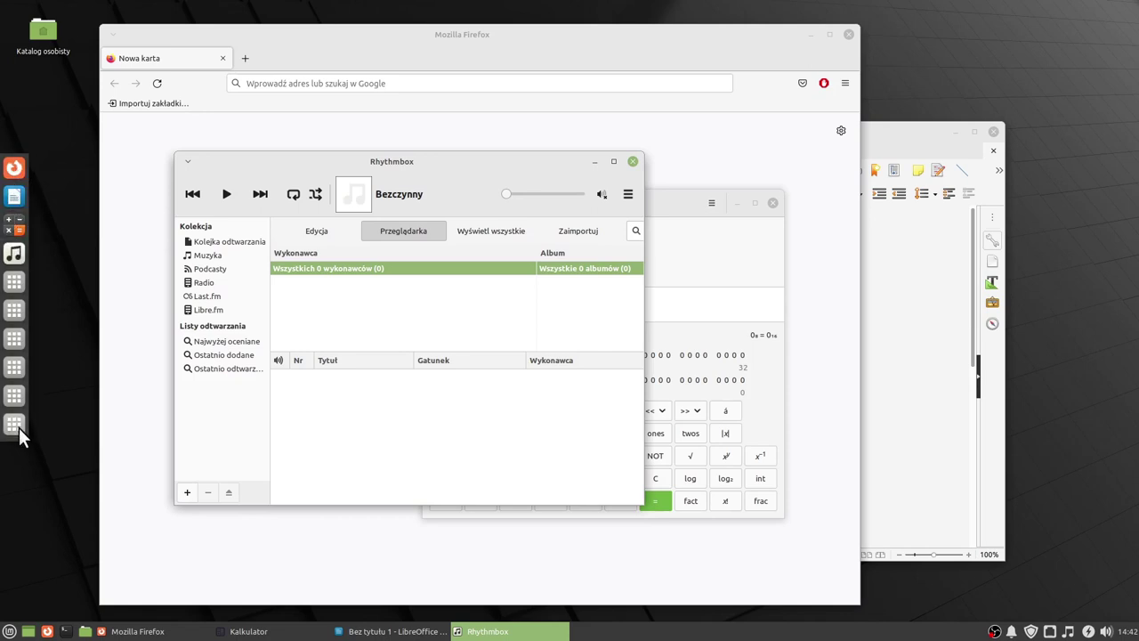
pyautogui.click(89, 315)
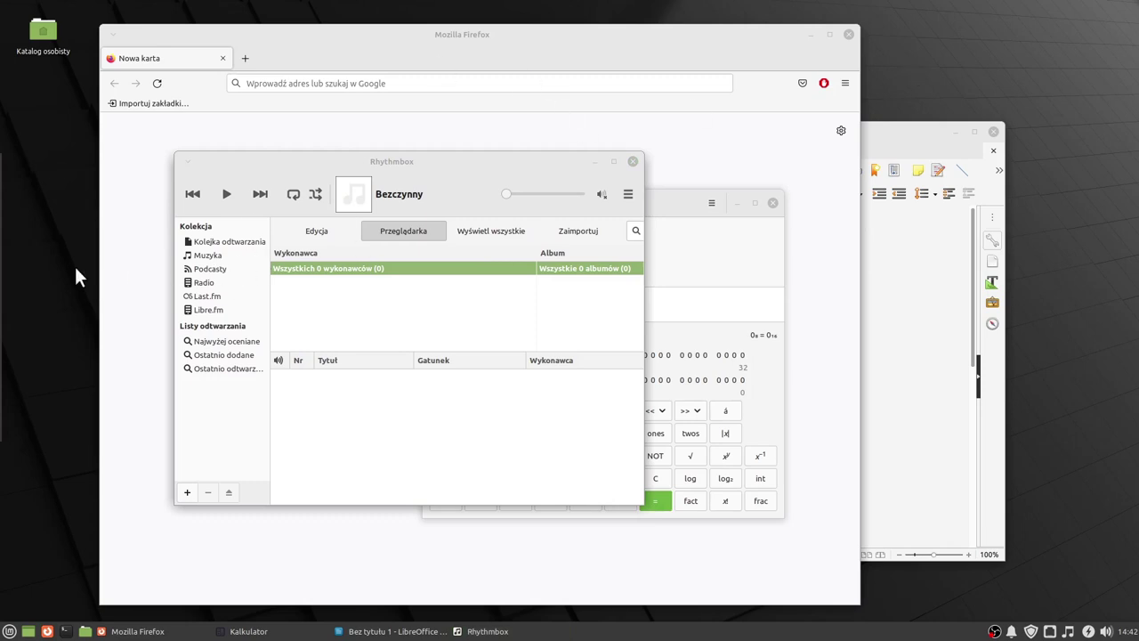
pyautogui.moveTo(2, 274)
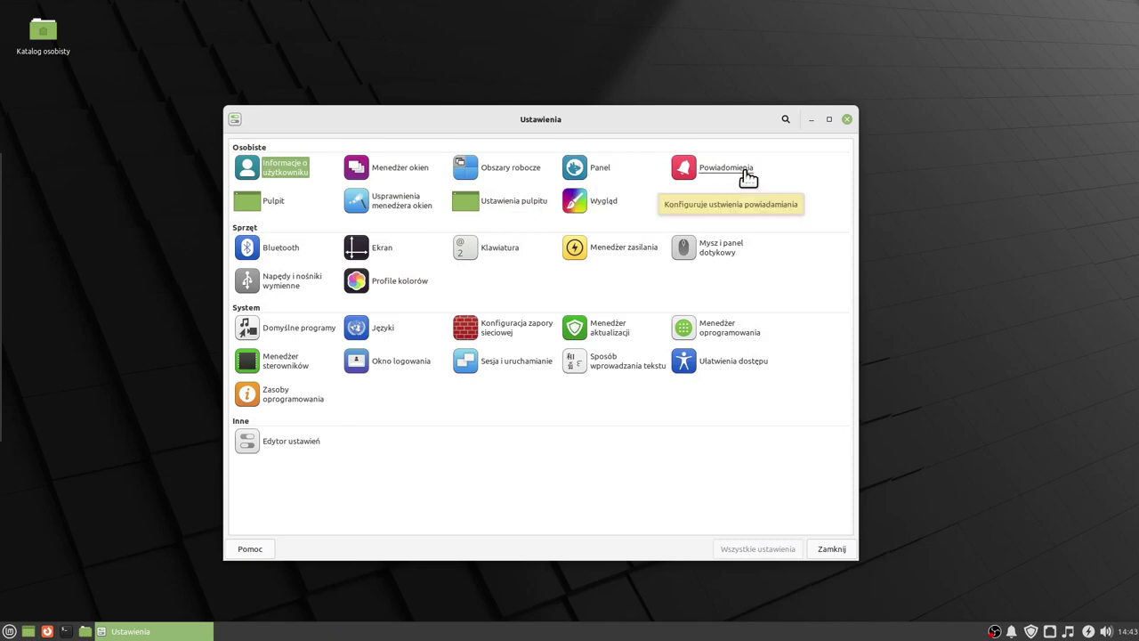
# Glance at Notifications, then open Desktop settings and pick the green Mint wallpaper.
pyautogui.click(746, 177)
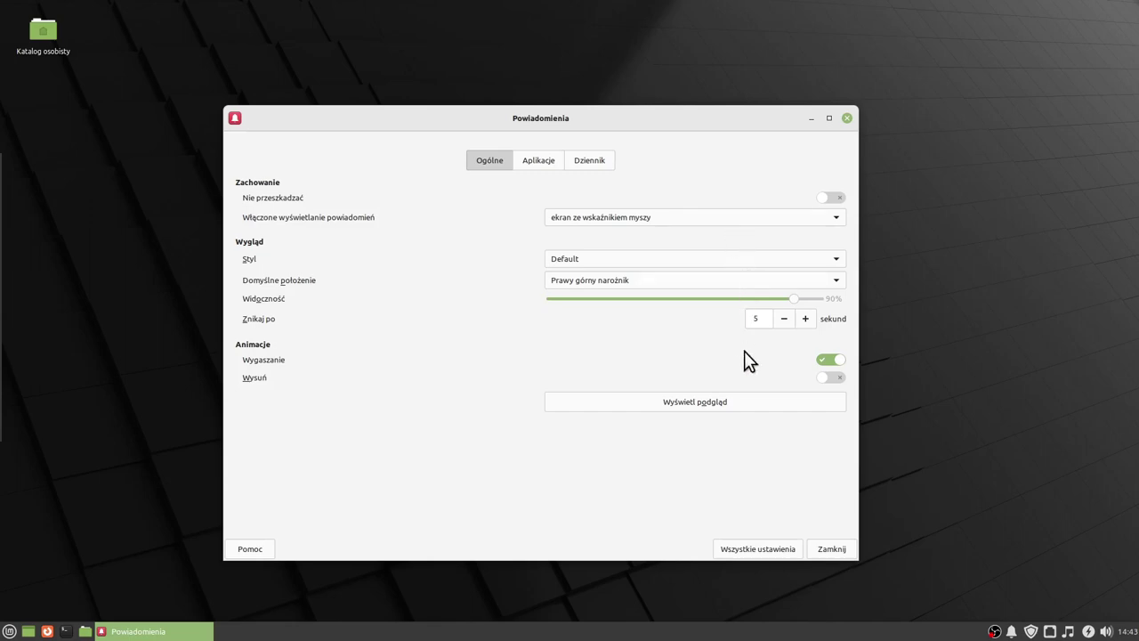
pyautogui.click(754, 545)
pyautogui.click(252, 200)
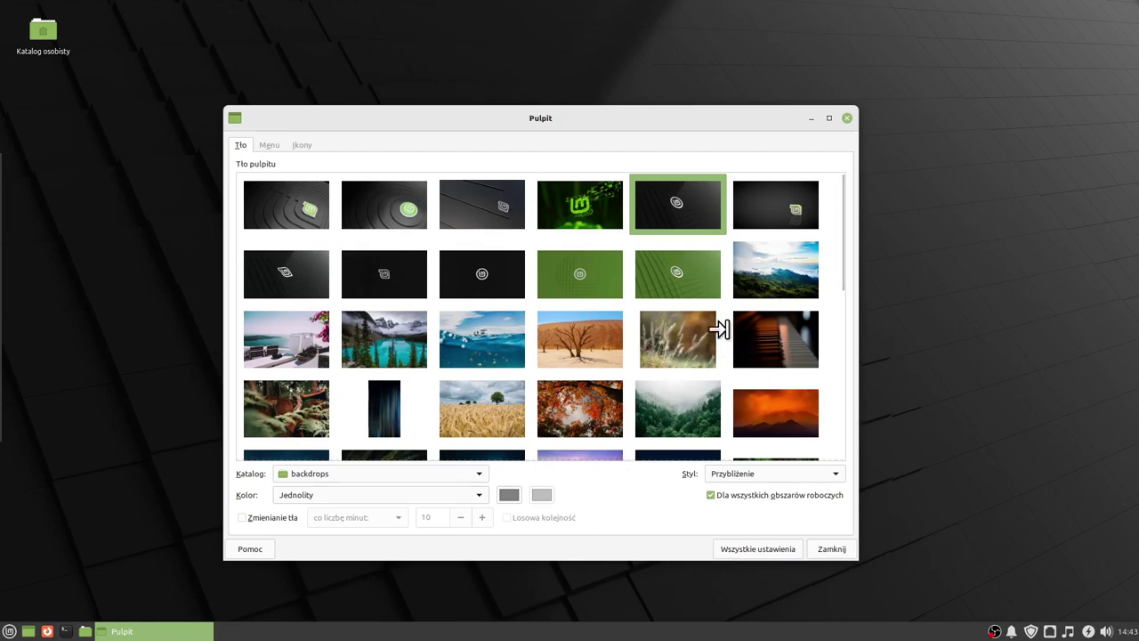
pyautogui.click(695, 290)
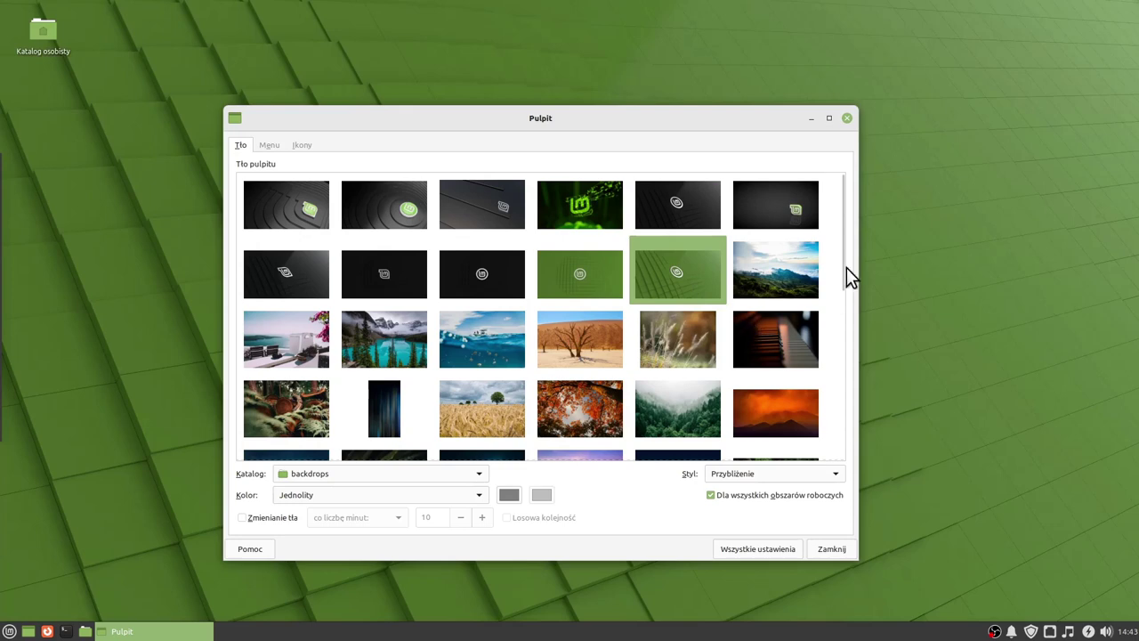
# Preview the night city, red waves, dark flower and purple wallpapers, then keep green Mint.
pyautogui.moveTo(841, 264); pyautogui.dragTo(850, 447)
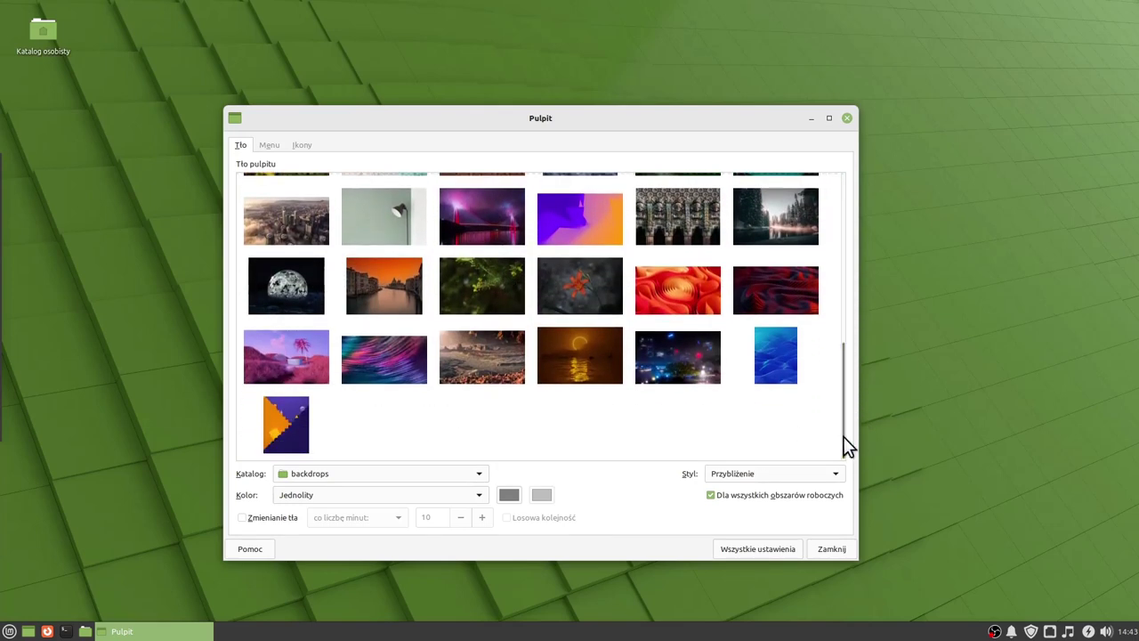
pyautogui.click(675, 363)
pyautogui.click(671, 294)
pyautogui.click(578, 289)
pyautogui.click(570, 236)
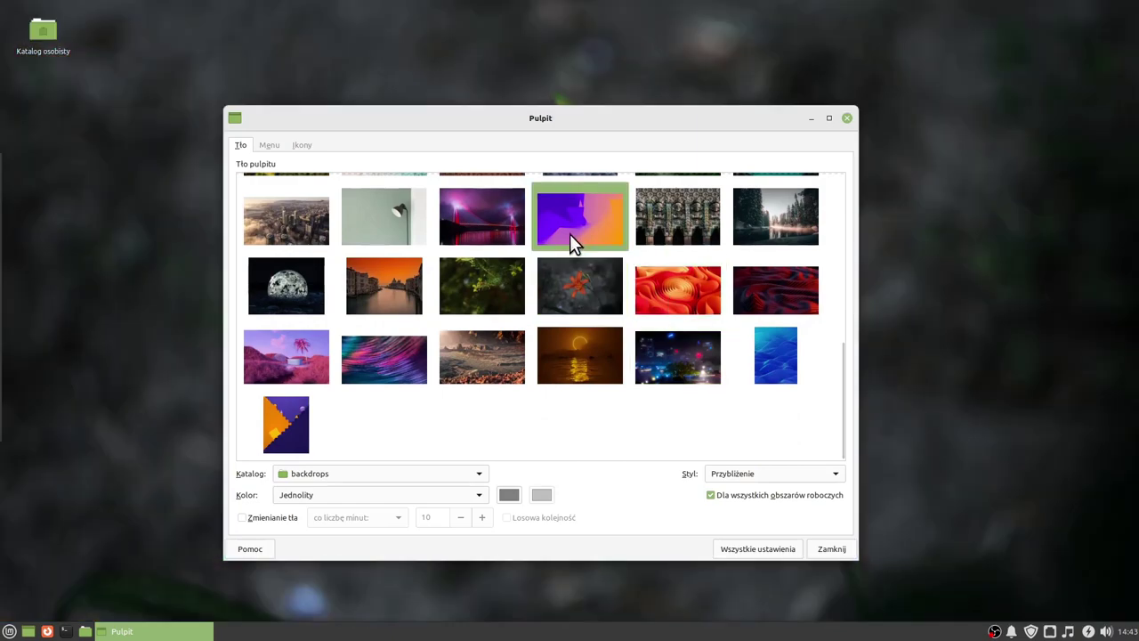
pyautogui.scroll(10, 679, 331)
pyautogui.click(686, 253)
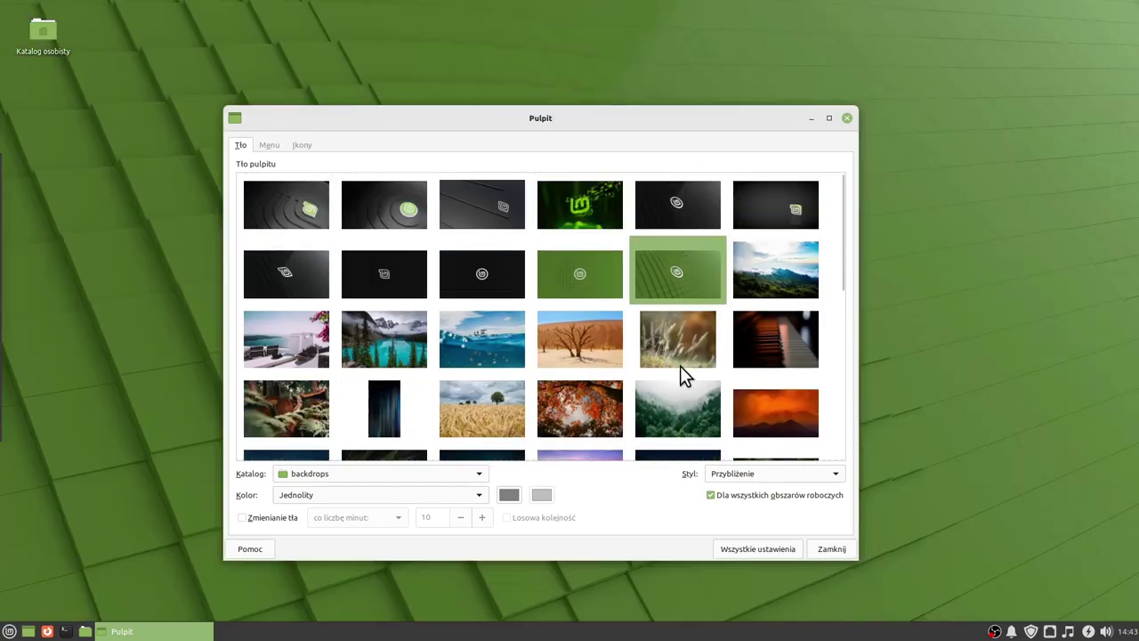
pyautogui.click(761, 550)
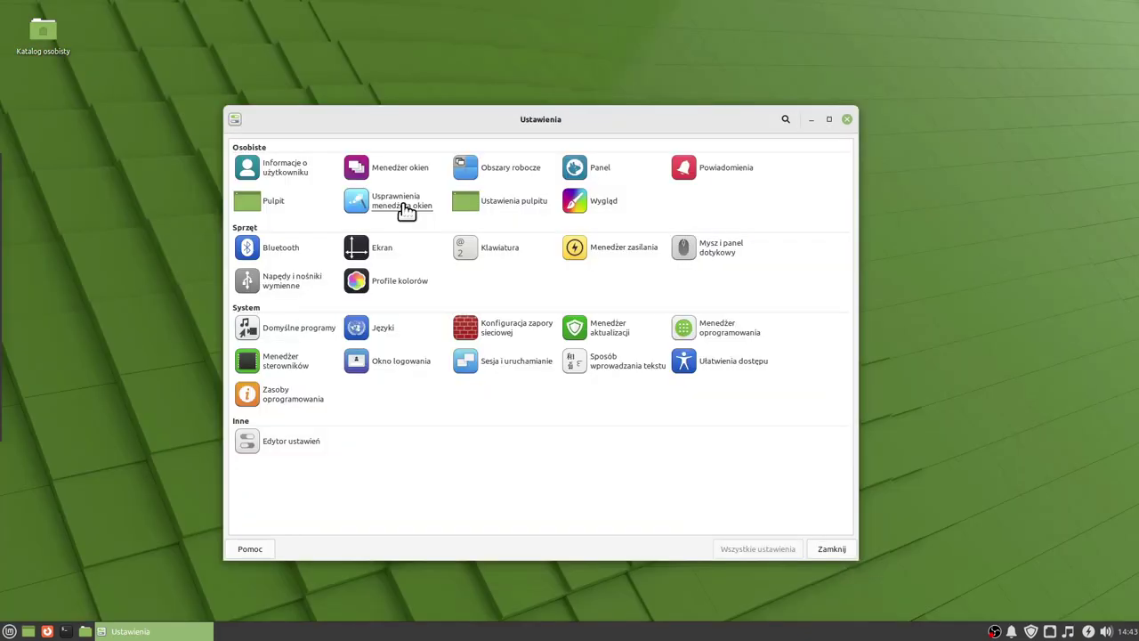
pyautogui.click(402, 206)
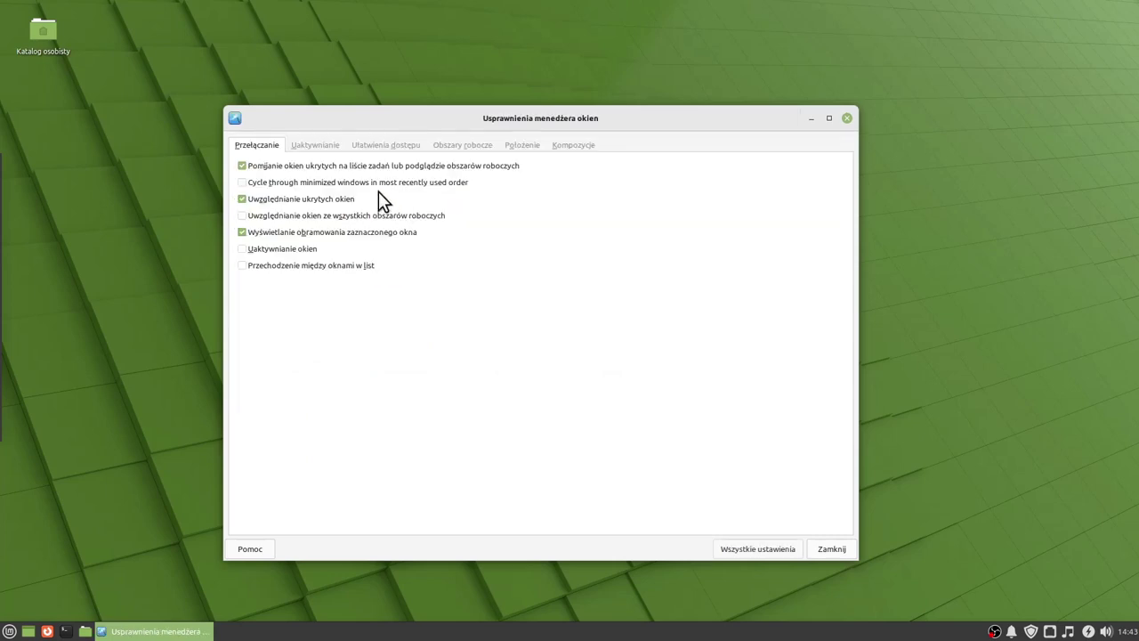
pyautogui.click(316, 147)
pyautogui.click(377, 147)
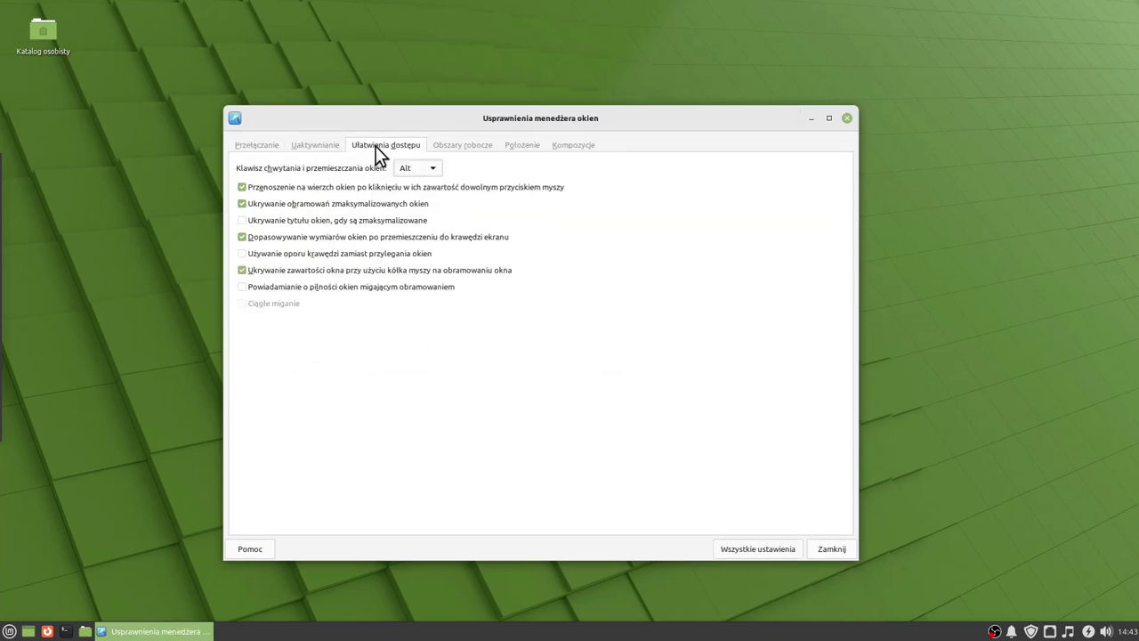
pyautogui.click(453, 146)
pyautogui.click(522, 145)
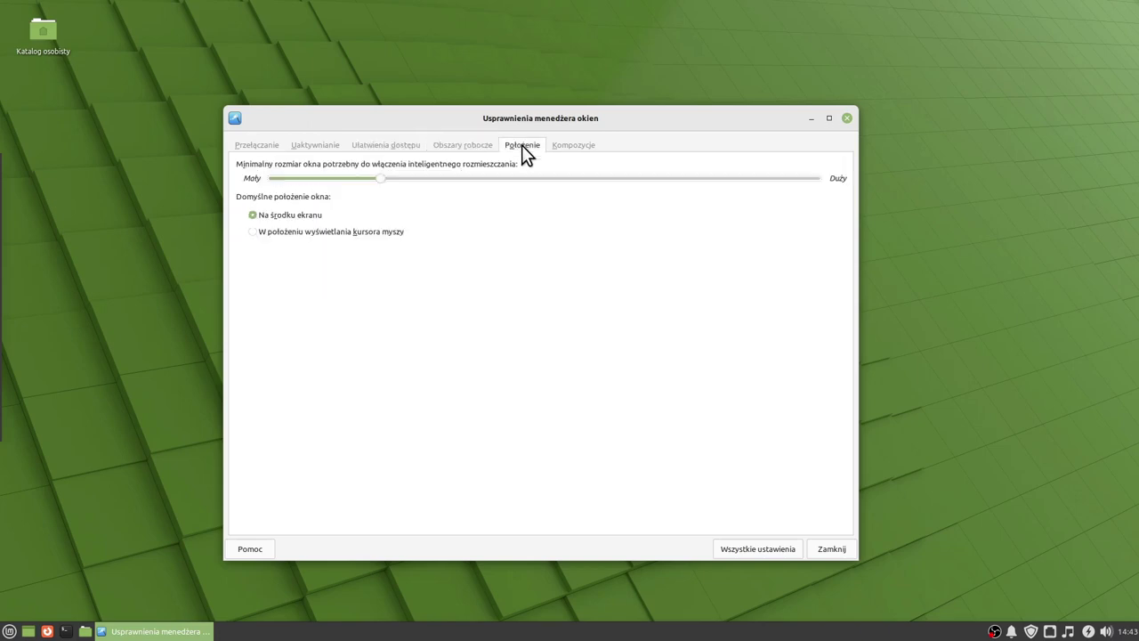
pyautogui.click(572, 148)
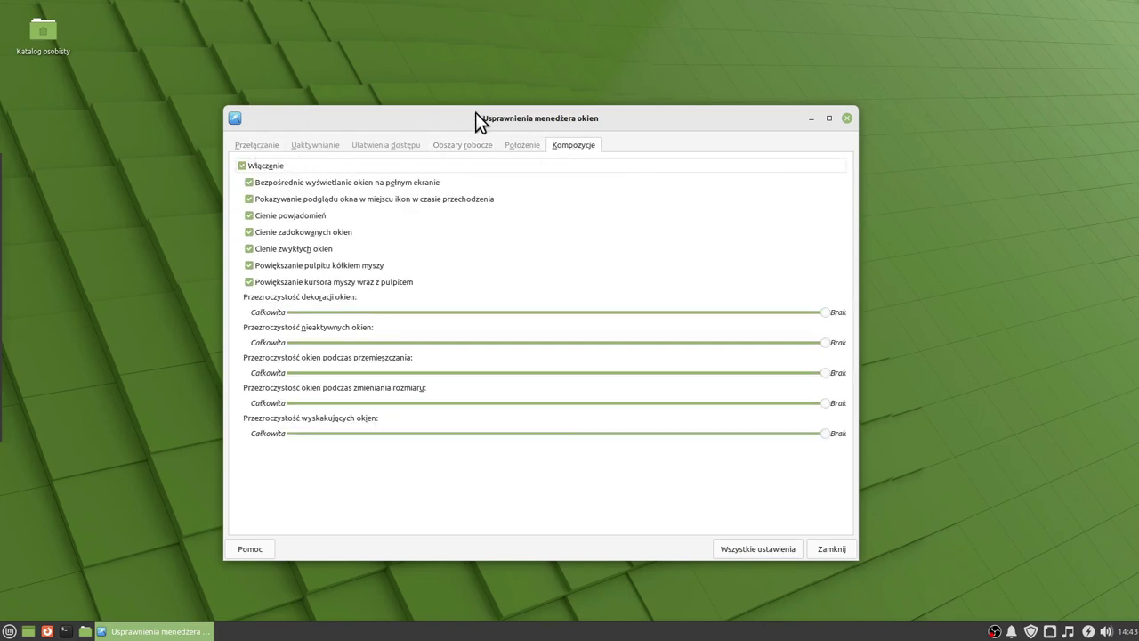
pyautogui.moveTo(477, 118)
pyautogui.mouseDown()
pyautogui.moveTo(470, 13)
pyautogui.moveTo(476, 104)
pyautogui.mouseUp()
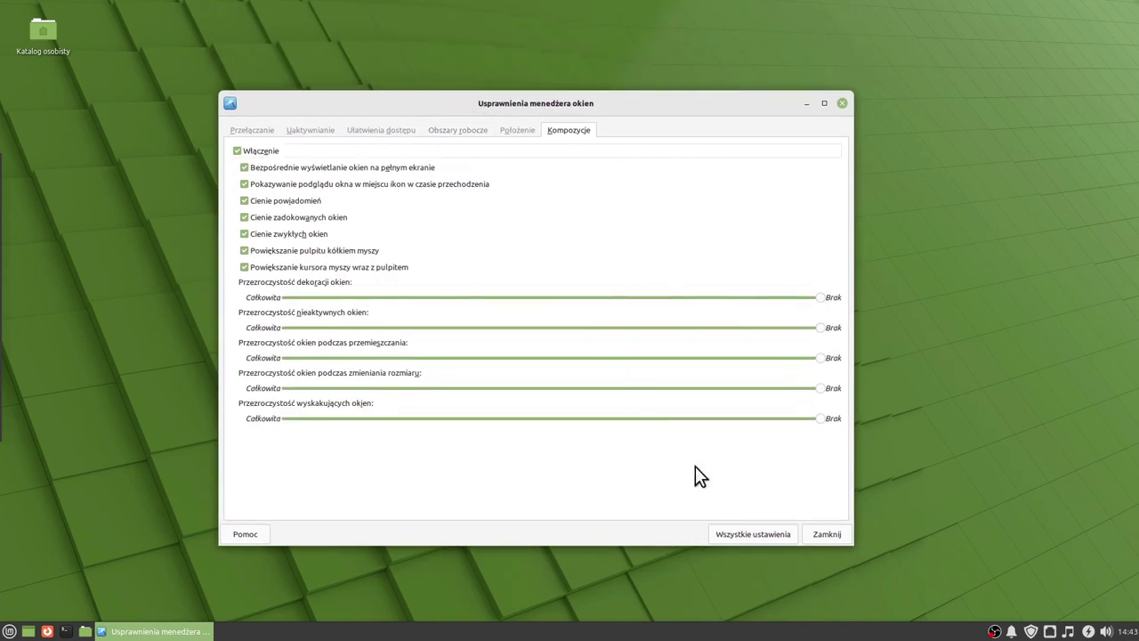
pyautogui.click(751, 527)
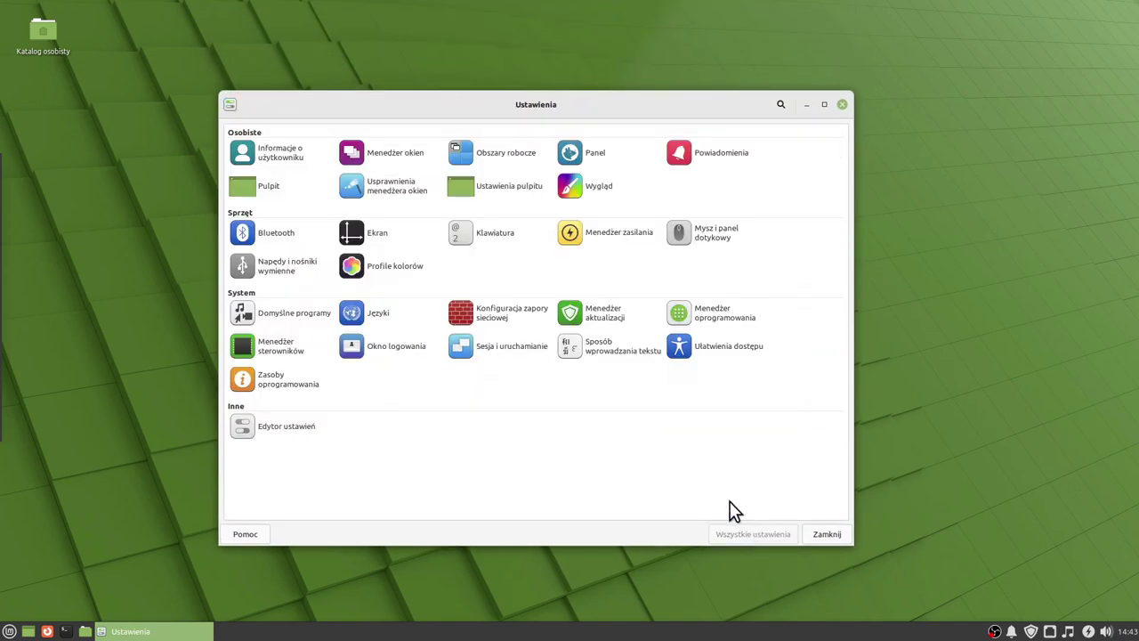
pyautogui.click(517, 191)
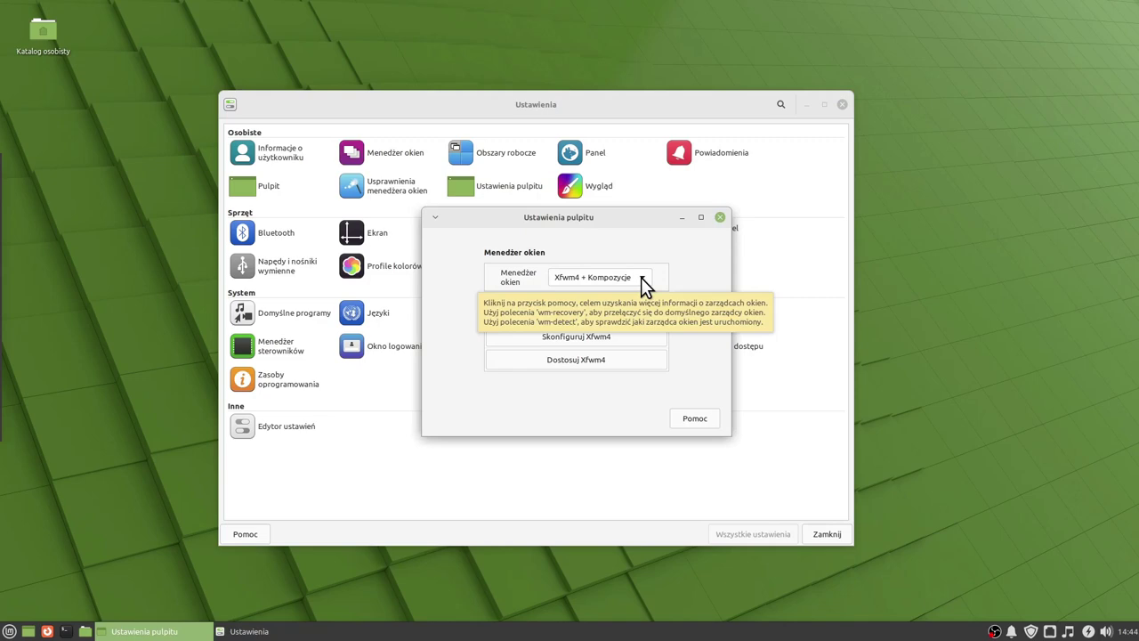
pyautogui.click(640, 277)
pyautogui.click(640, 277)
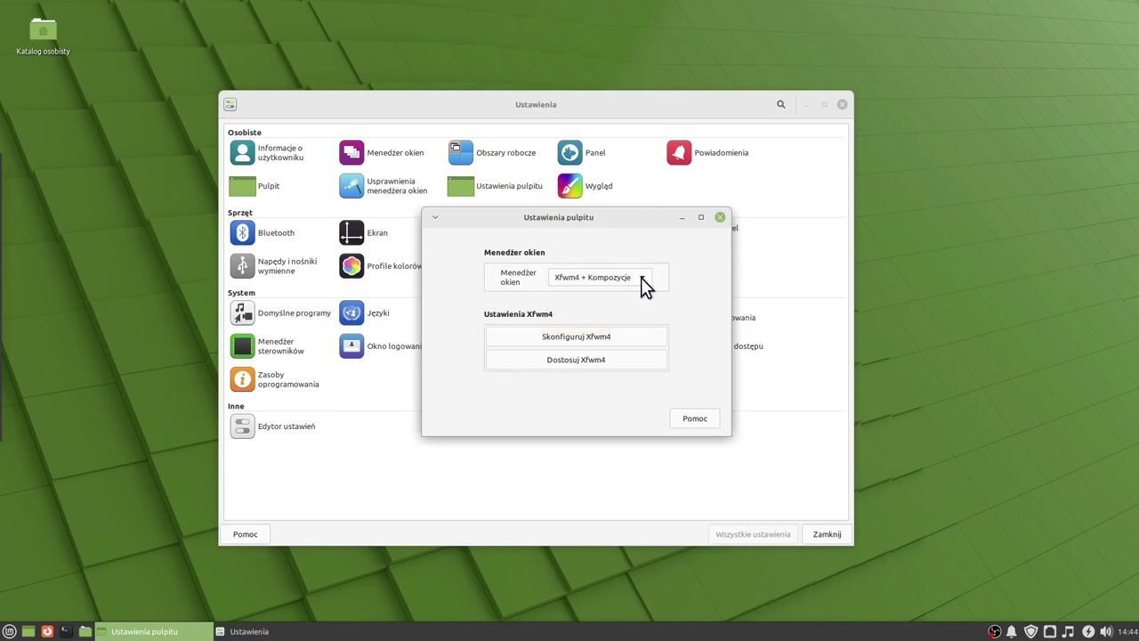
pyautogui.click(642, 277)
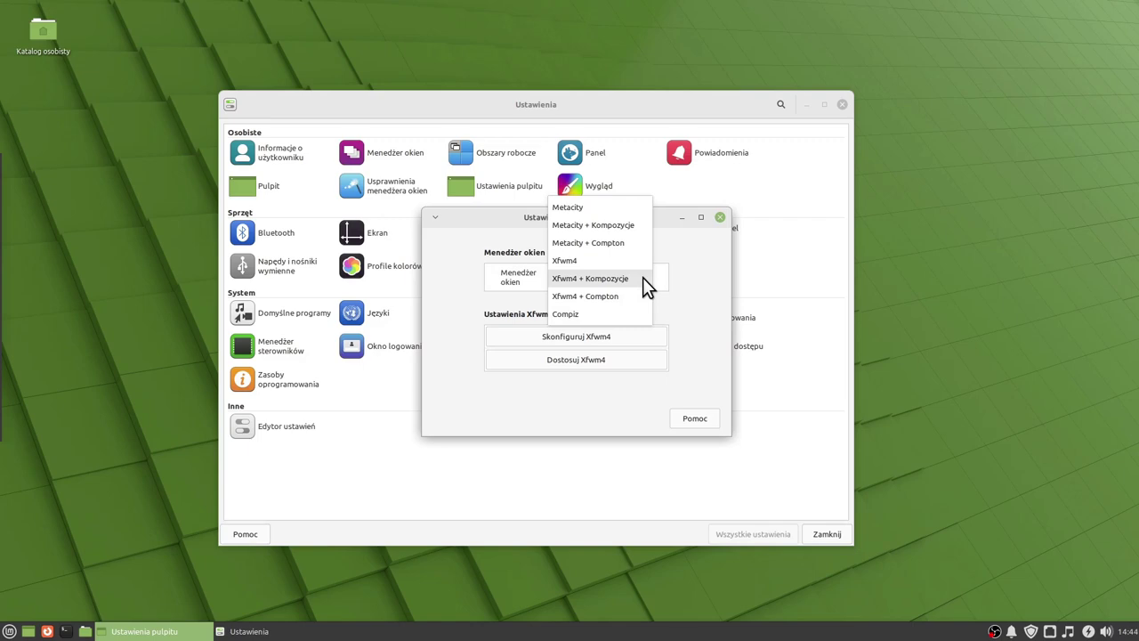
pyautogui.click(643, 277)
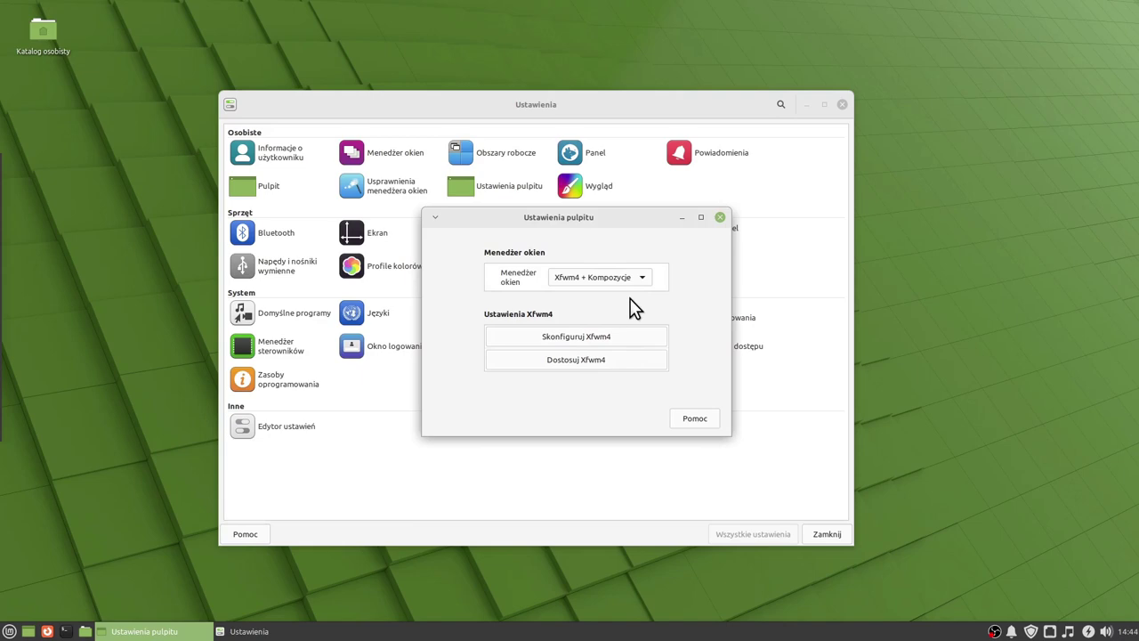
pyautogui.click(720, 217)
# Open Appearance and glance through its tabs, including fonts, before returning to the icon list.
pyautogui.click(600, 189)
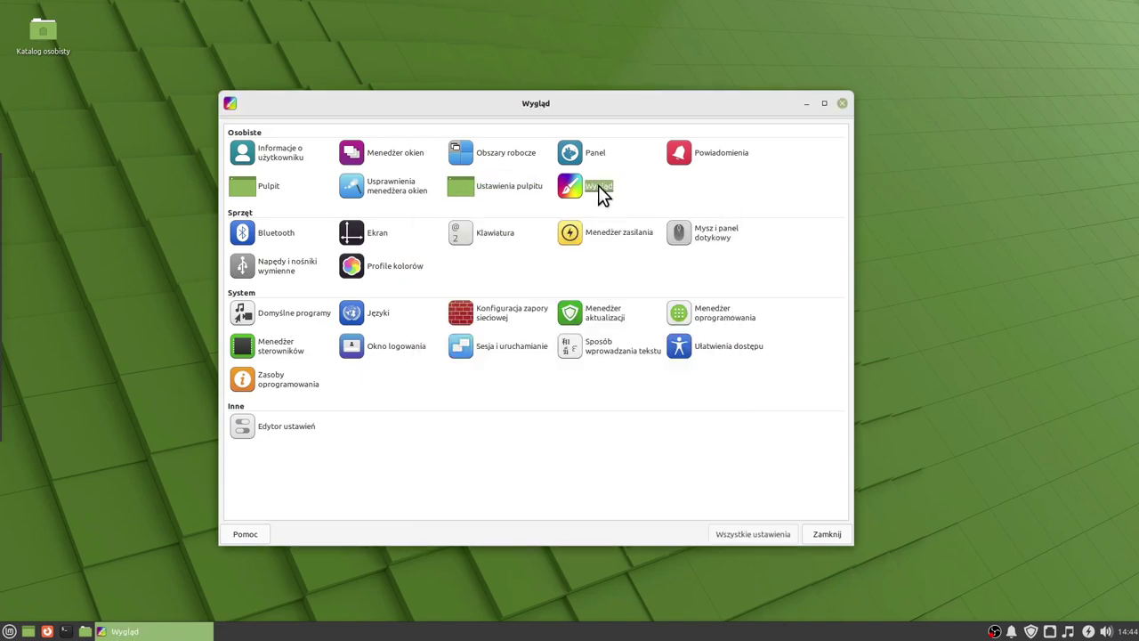
pyautogui.click(264, 131)
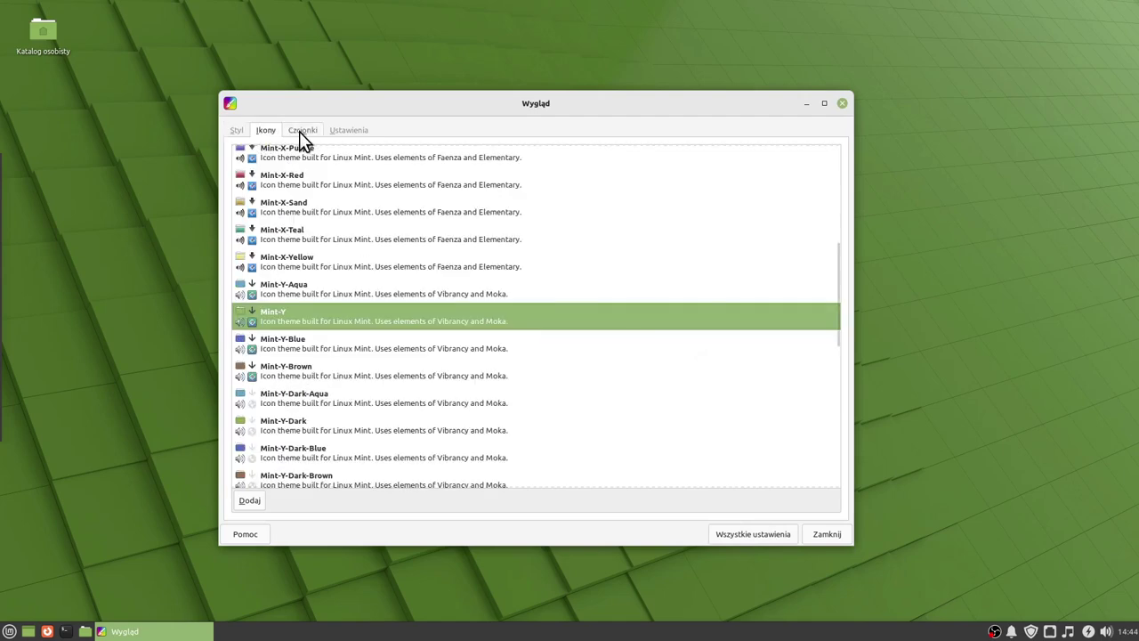
pyautogui.click(311, 130)
pyautogui.scroll(-1, 315, 130)
pyautogui.click(263, 130)
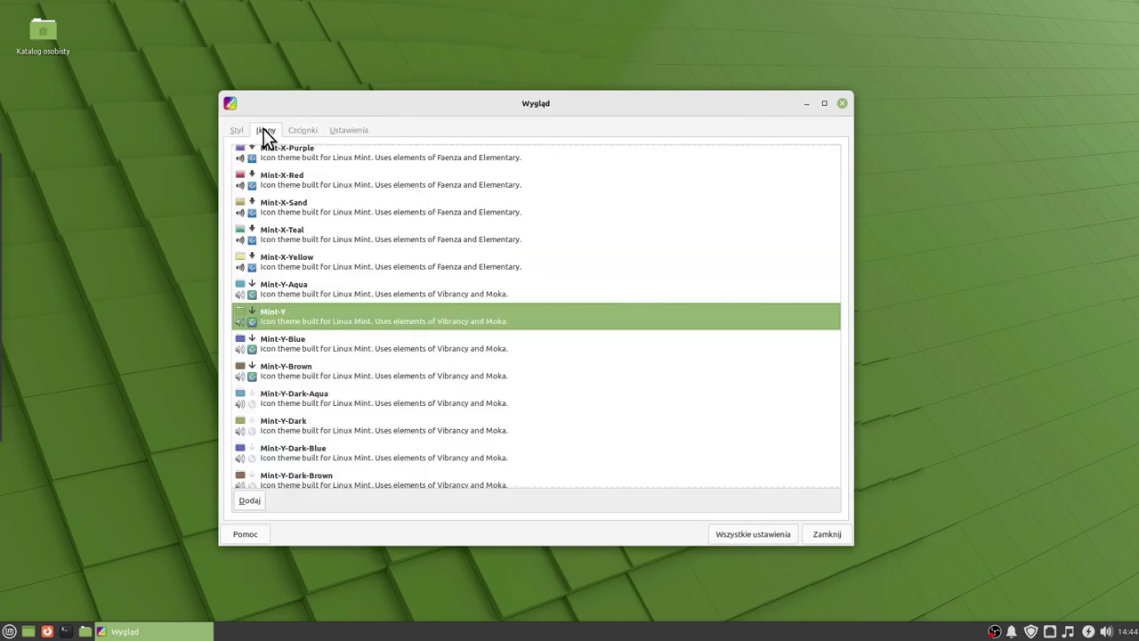
pyautogui.scroll(-1, 427, 307)
pyautogui.scroll(-3, 431, 307)
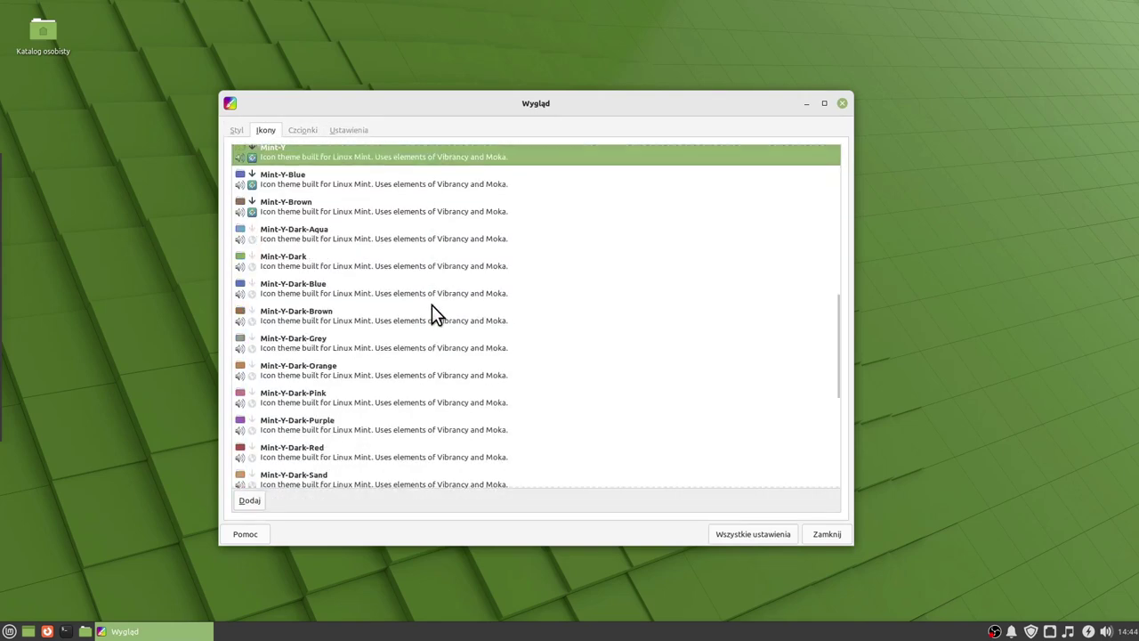
# Preview icon themes Mint-Y-Dark-Blue, Brown, Orange, Mint-X-Red and Mint-X-Sand.
pyautogui.click(275, 296)
pyautogui.click(281, 320)
pyautogui.click(287, 368)
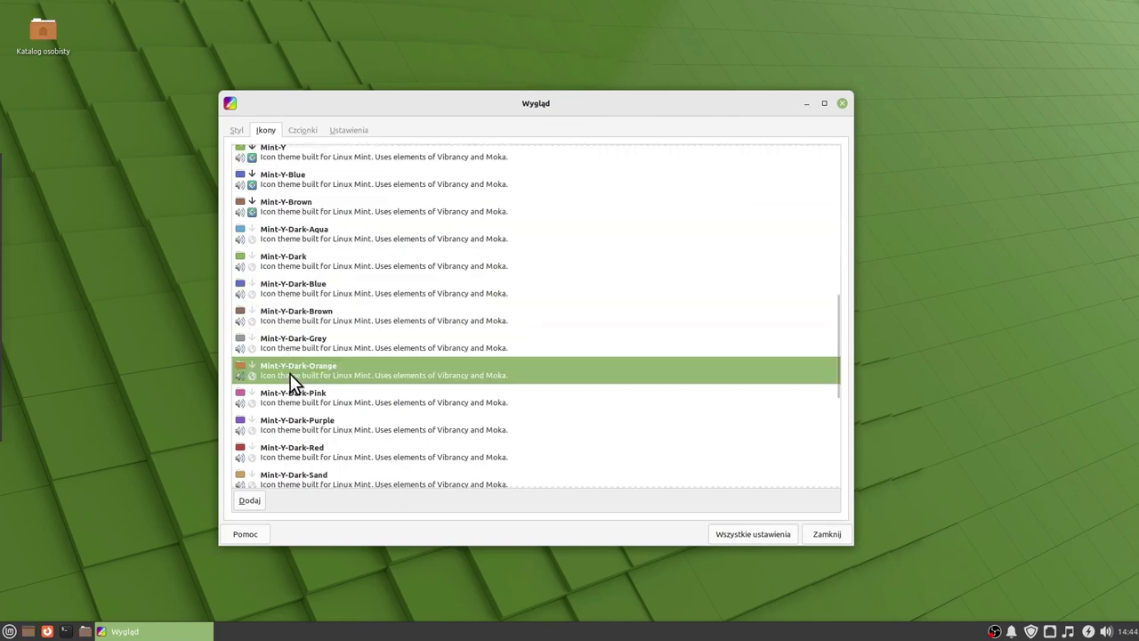
pyautogui.scroll(3, 331, 338)
pyautogui.click(294, 260)
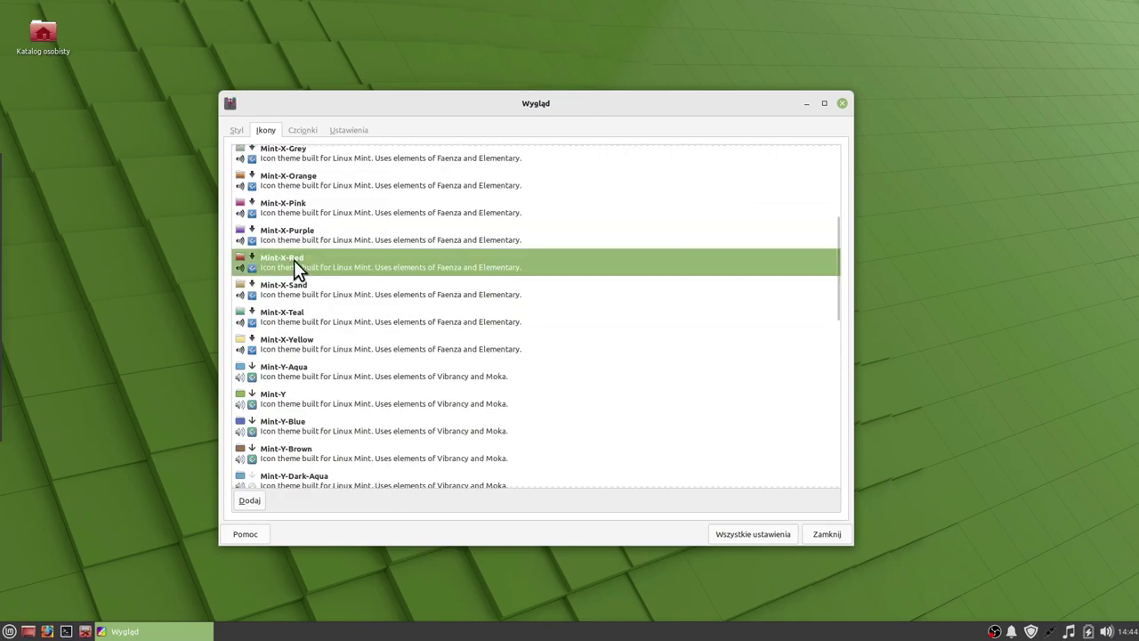
pyautogui.click(299, 200)
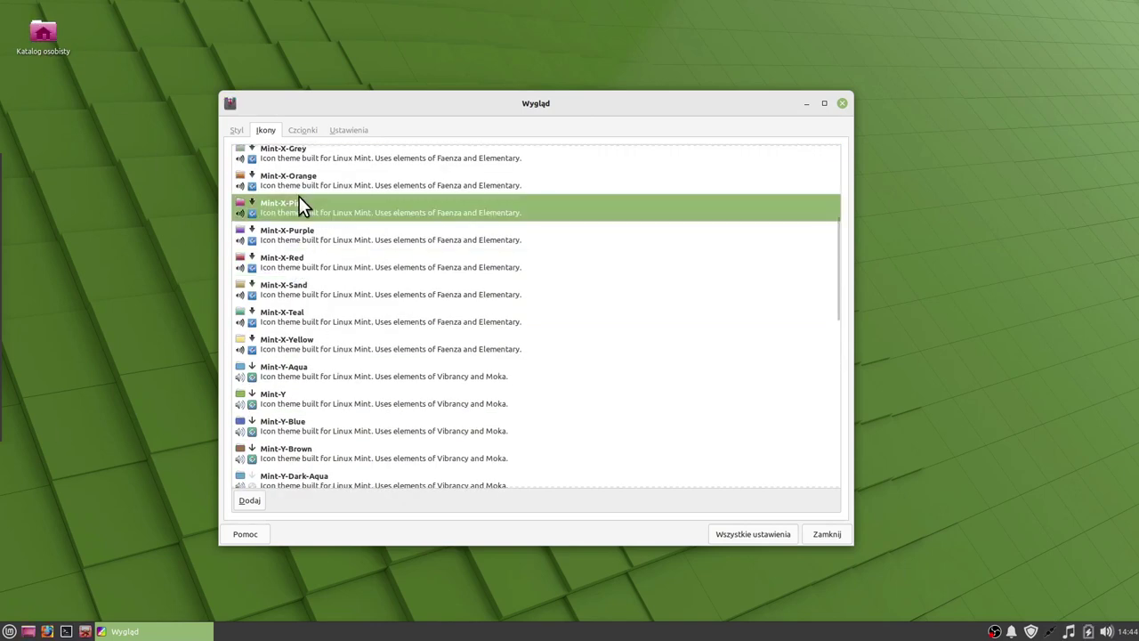
pyautogui.click(303, 260)
pyautogui.click(303, 287)
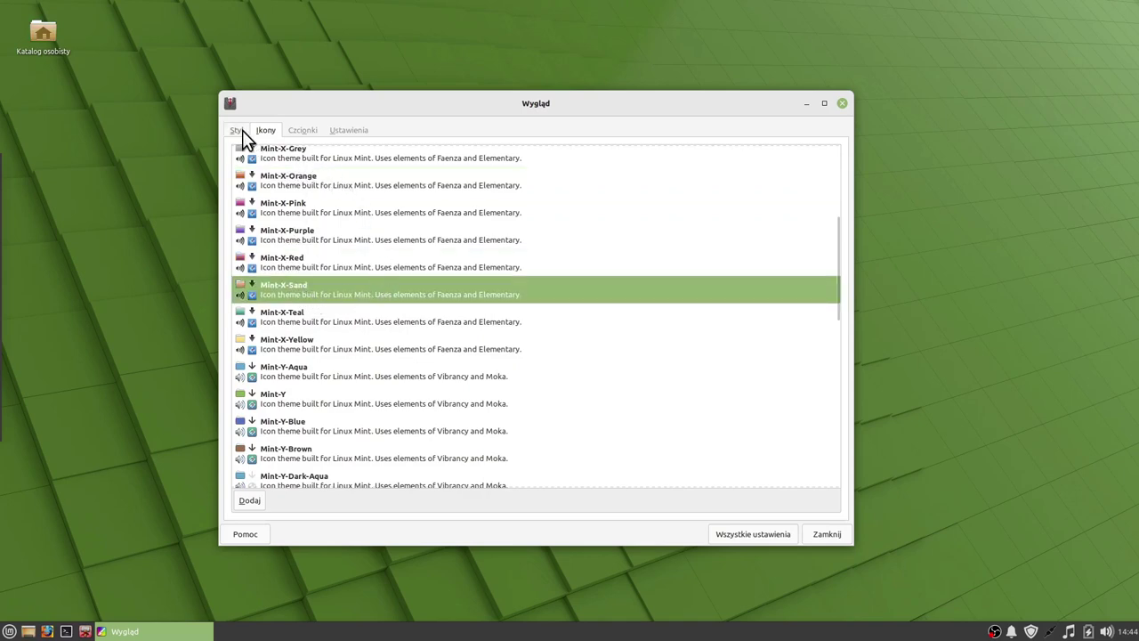
# Preview Mint-X Teal/Sand/Purple and Mint-Y-Dark Aqua/Grey/Pink styles, then settle on light Mint-Y.
pyautogui.click(242, 130)
pyautogui.click(267, 305)
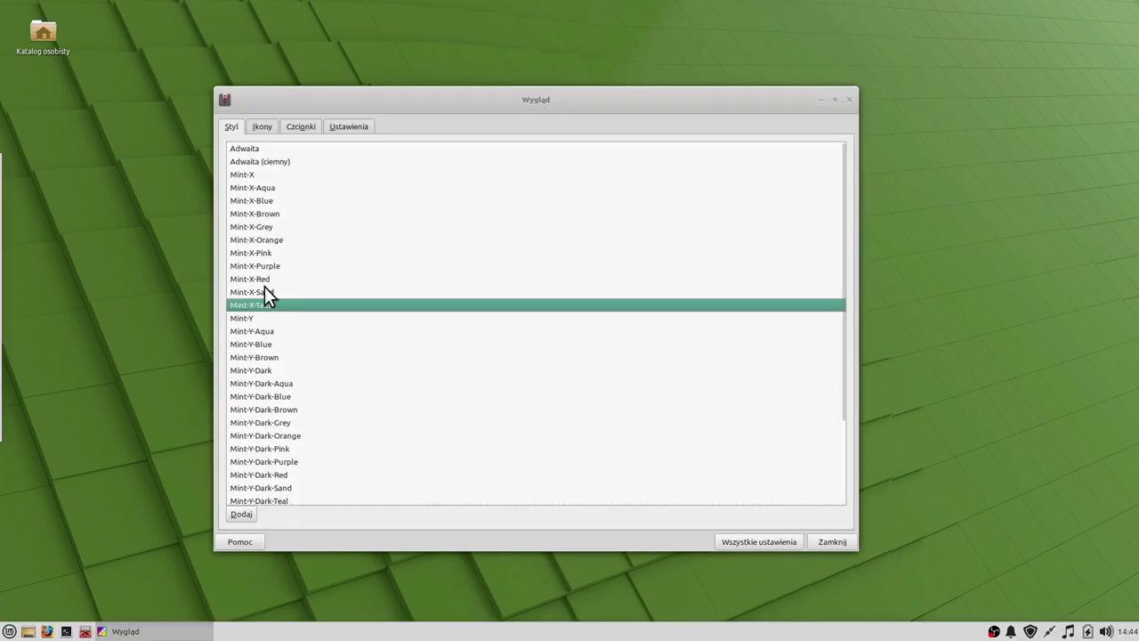
pyautogui.click(262, 287)
pyautogui.click(263, 271)
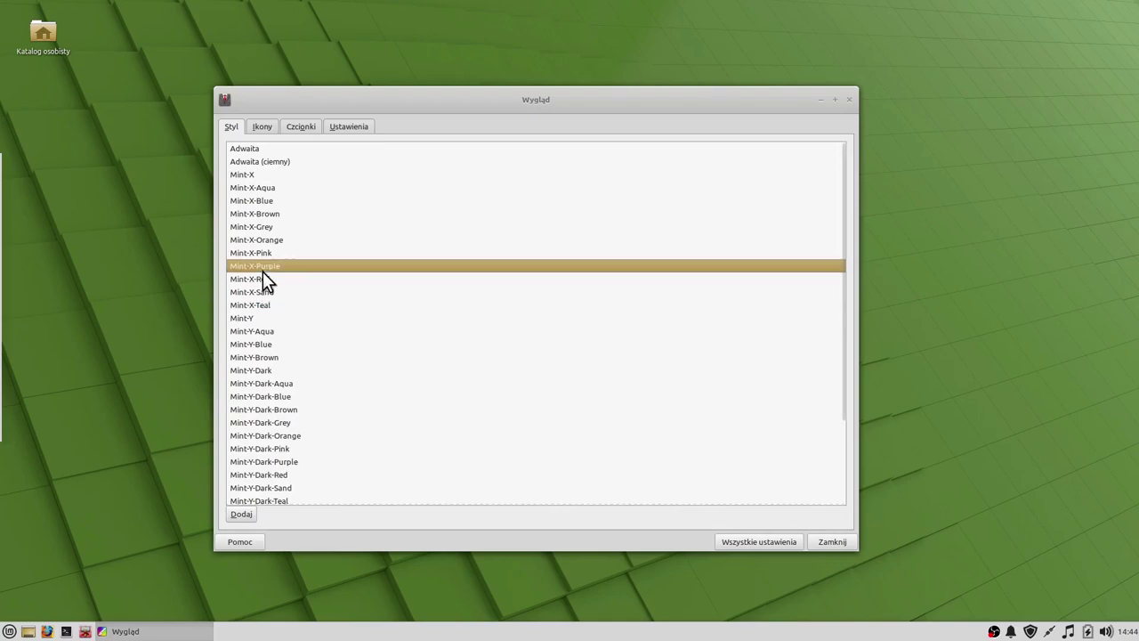
pyautogui.click(262, 381)
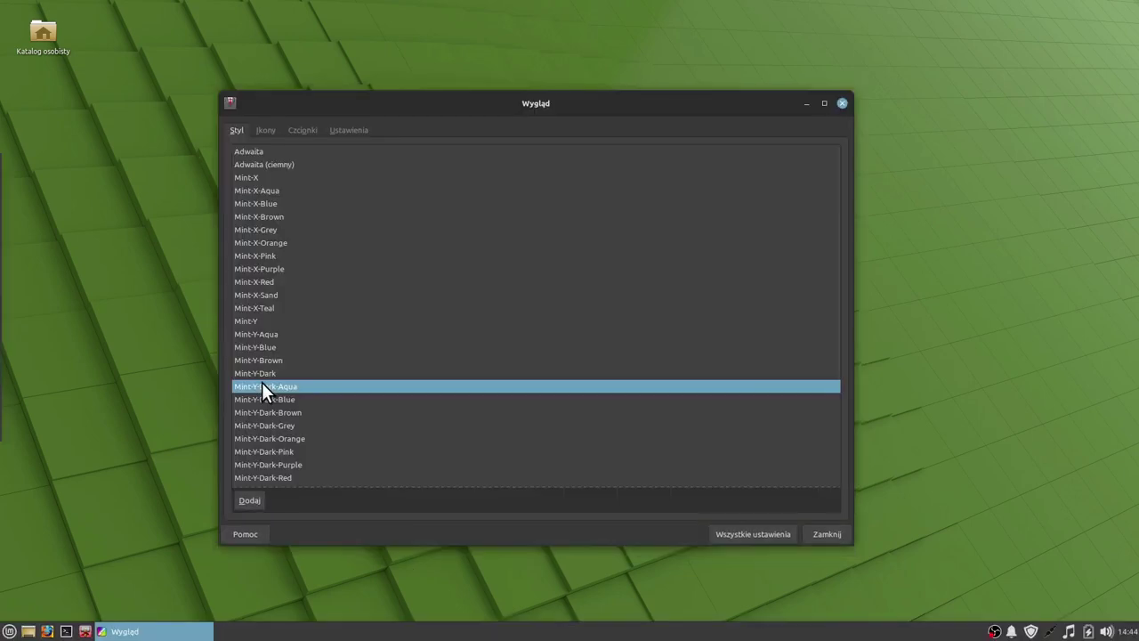
pyautogui.click(272, 427)
pyautogui.click(276, 451)
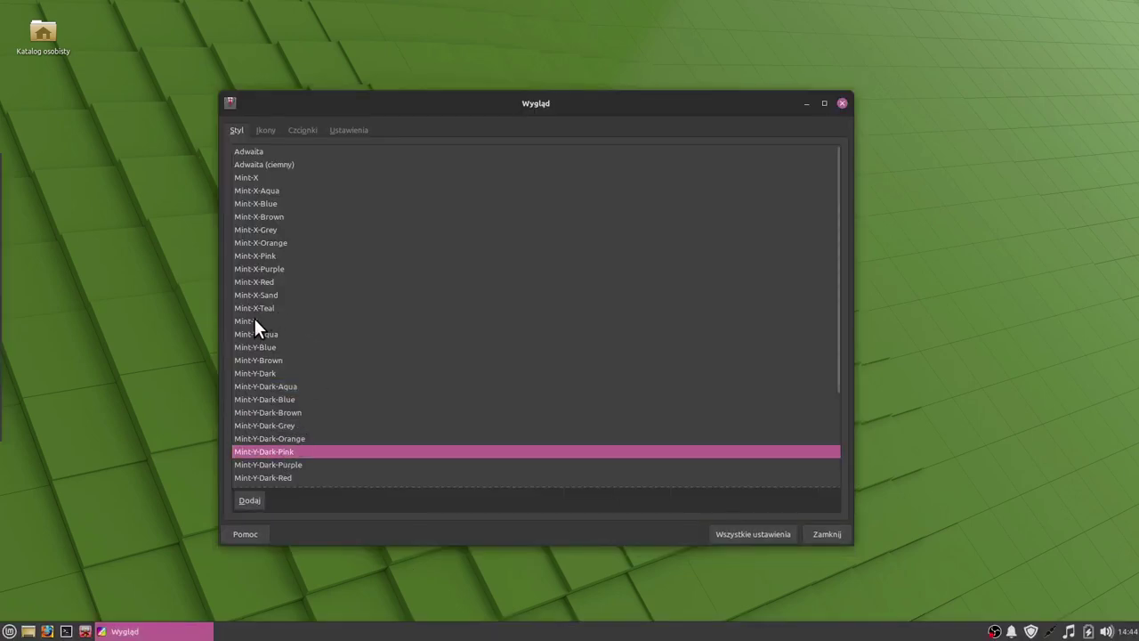
pyautogui.click(254, 321)
pyautogui.click(751, 531)
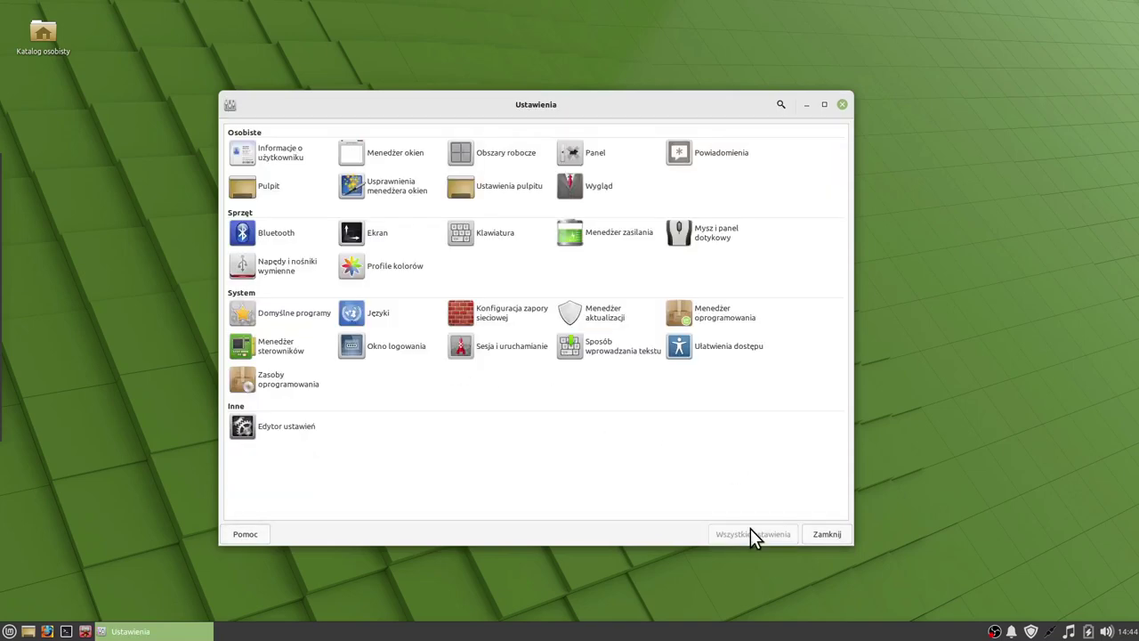
# Reopen Appearance to recheck the icon theme list, then go back to the Settings overview.
pyautogui.click(578, 187)
pyautogui.click(267, 131)
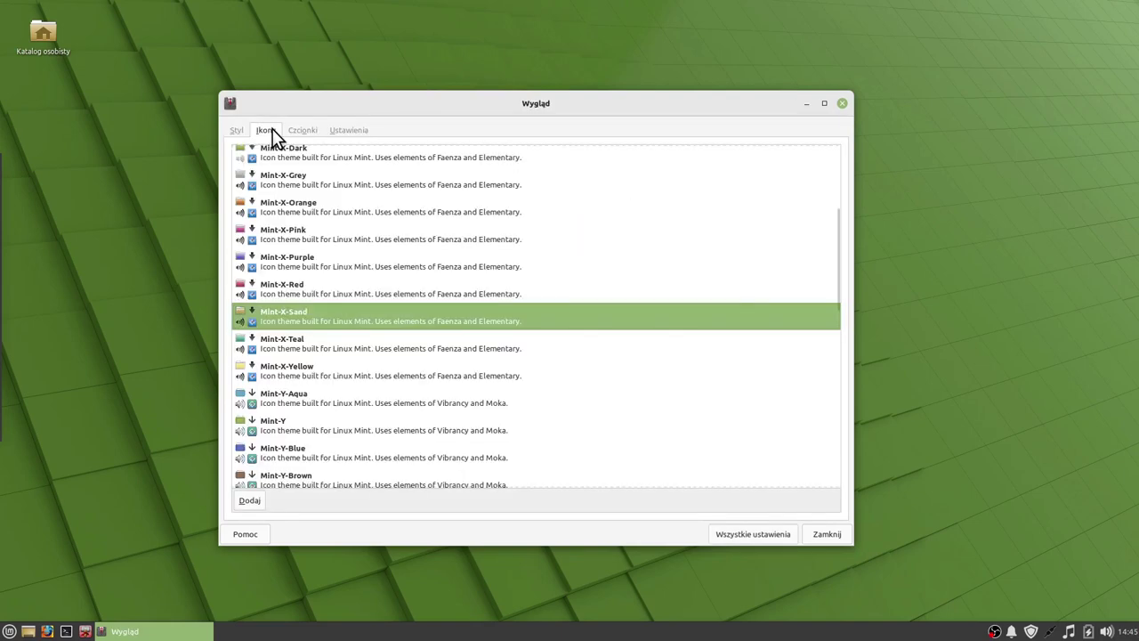
pyautogui.scroll(1, 341, 265)
pyautogui.click(747, 530)
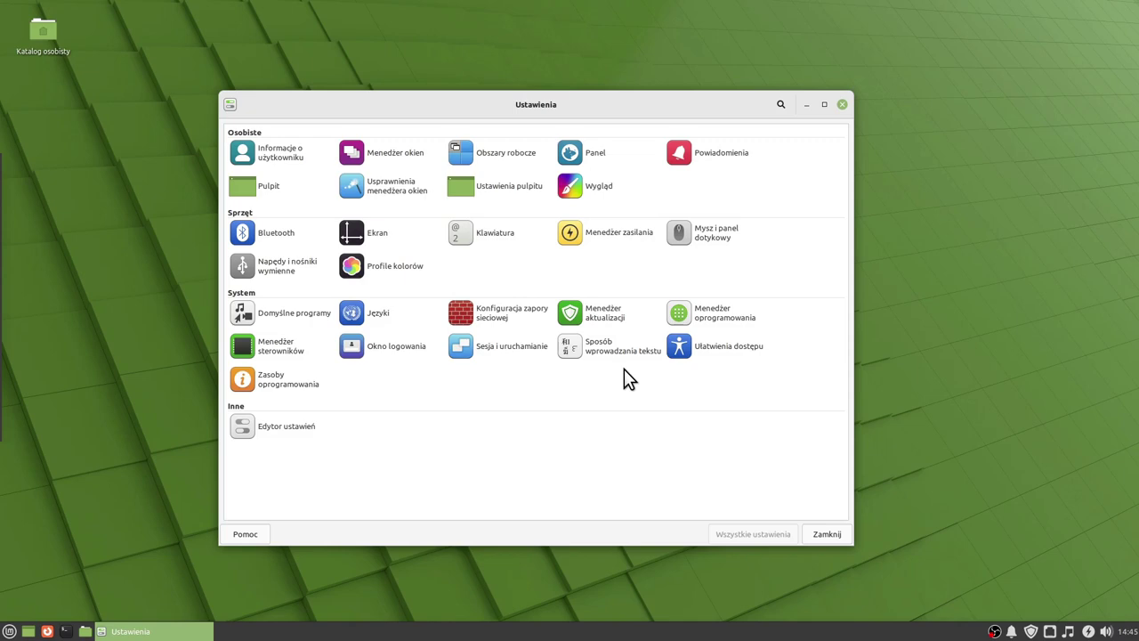
# Open Bluetooth, try connecting to the JBL TUNE115BT, then close it.
pyautogui.click(277, 237)
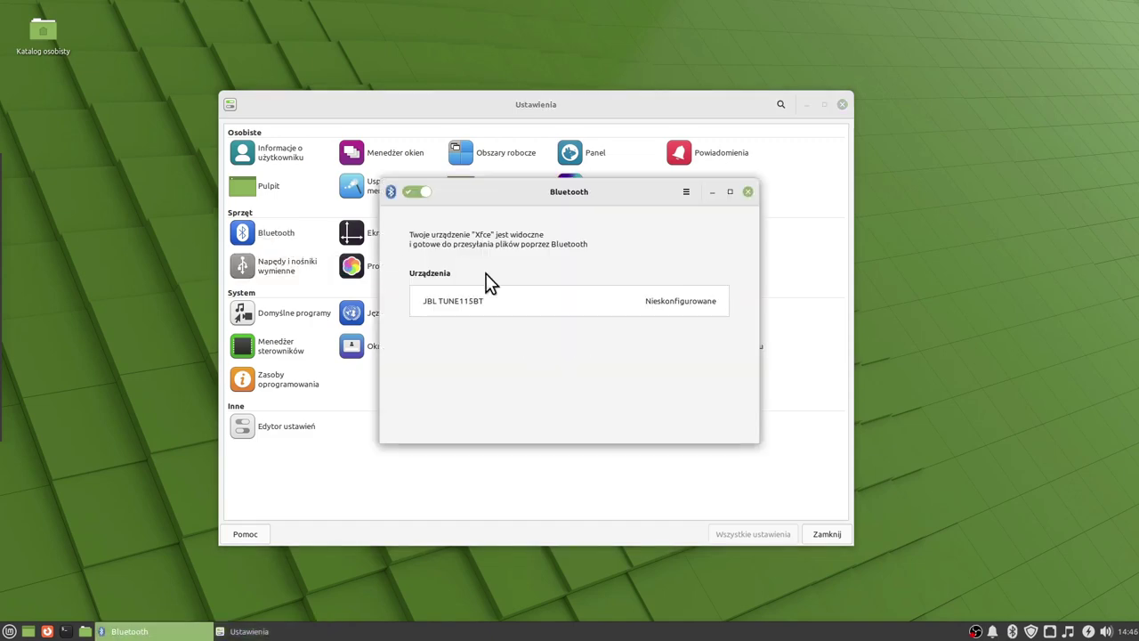
pyautogui.click(484, 297)
pyautogui.click(749, 192)
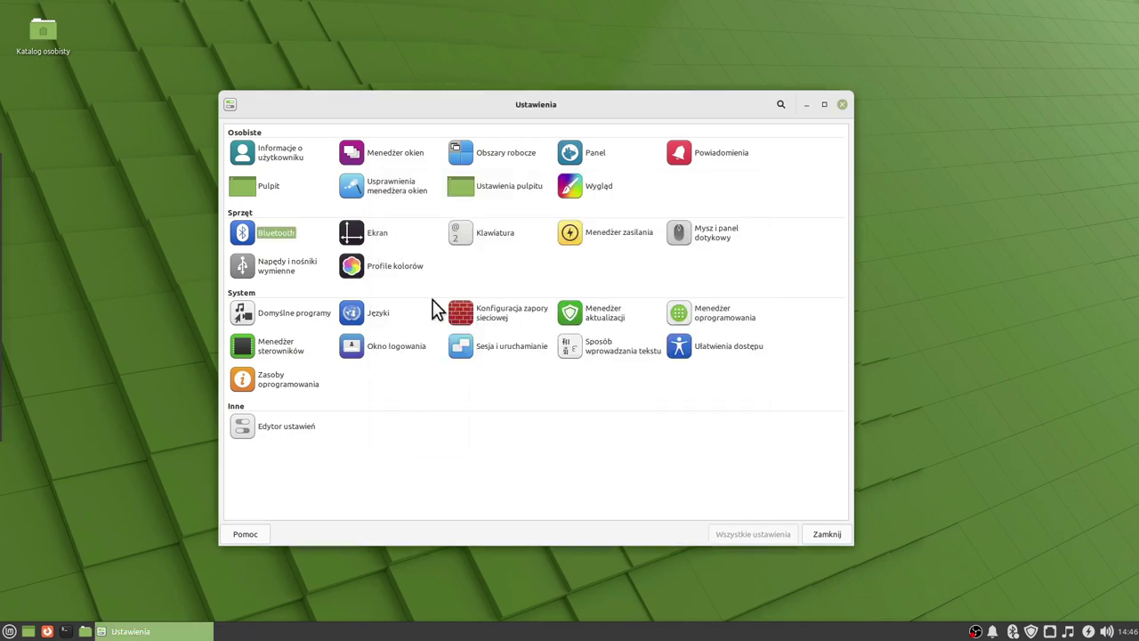
# Review the Display monitor layout and saved profiles, then open Keyboard settings.
pyautogui.click(360, 235)
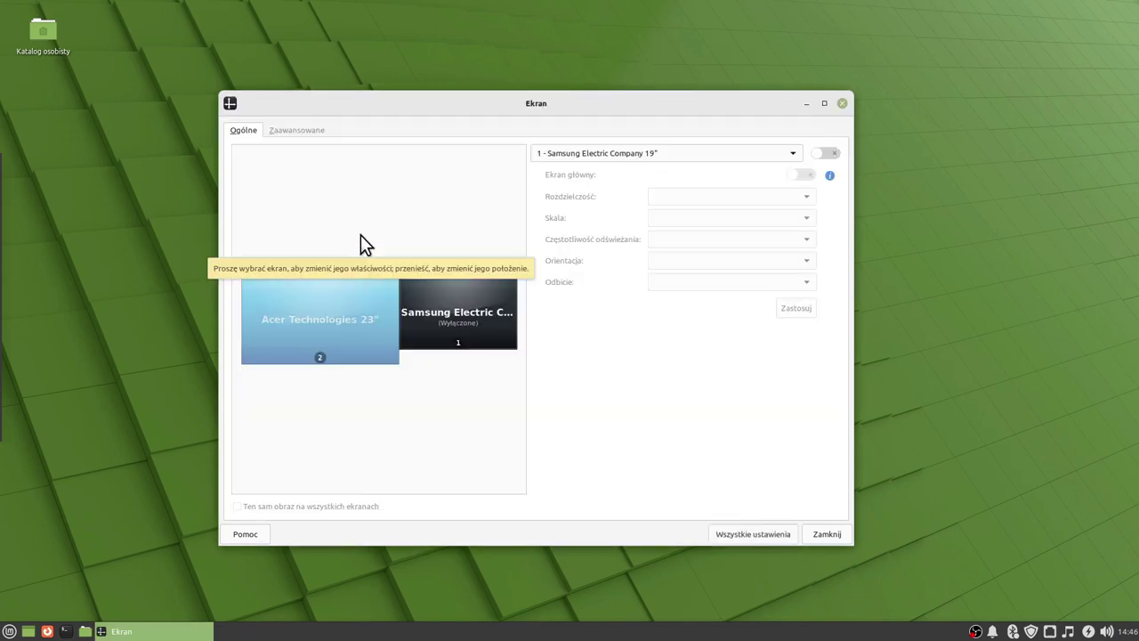
pyautogui.click(310, 134)
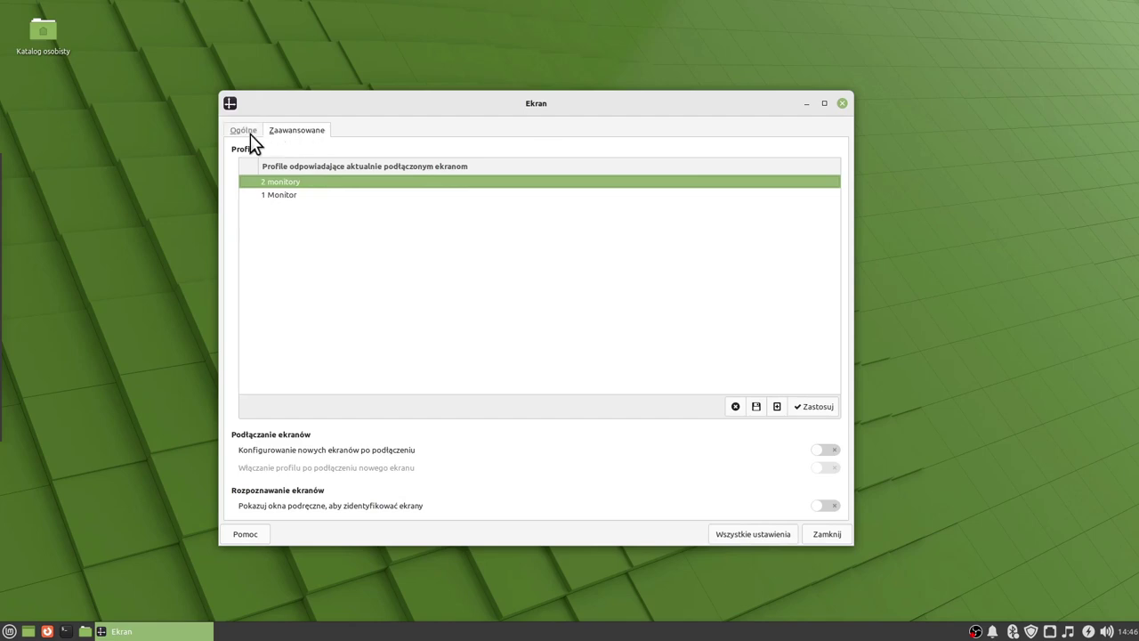
pyautogui.click(246, 132)
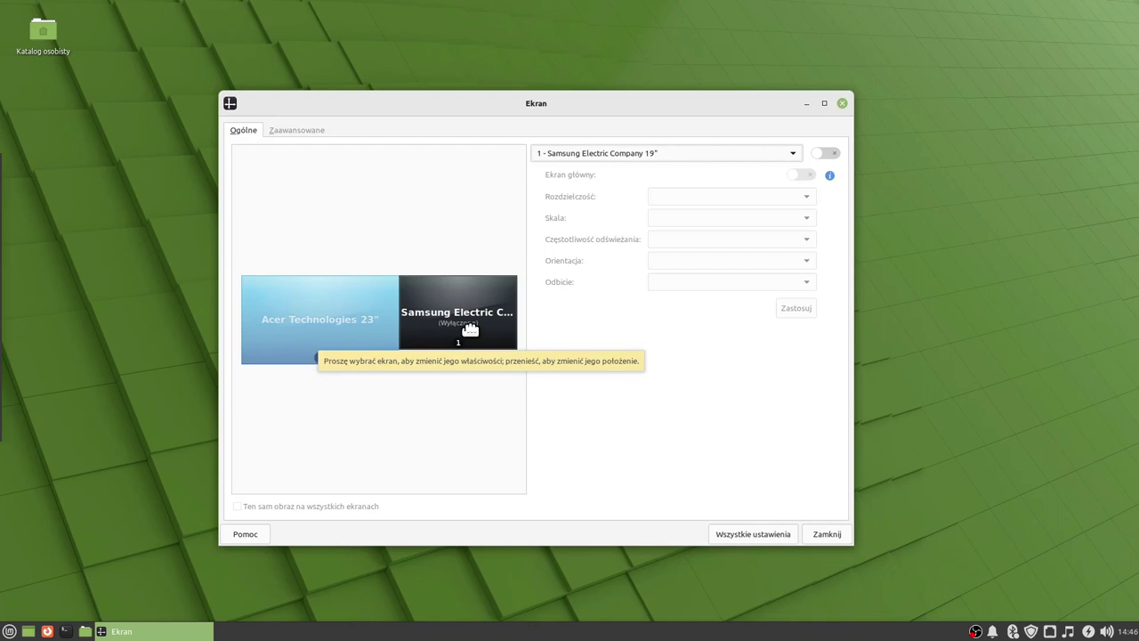
pyautogui.click(766, 534)
pyautogui.click(495, 234)
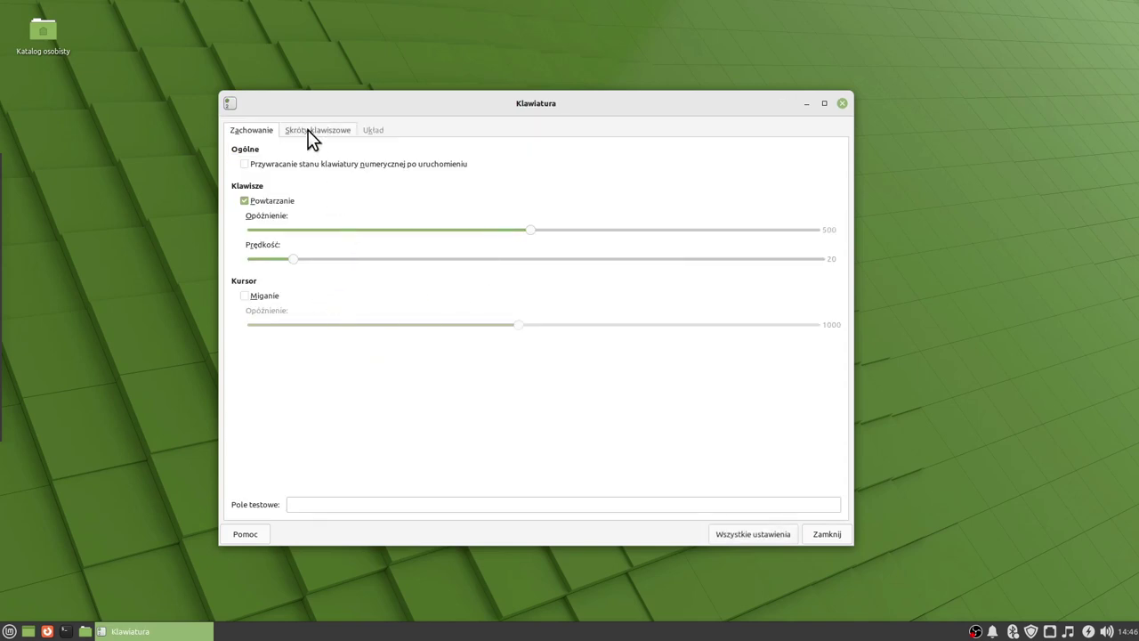
# Check Shortcuts and Layout, browse models keeping Zwykła PC 105-klawiszowa, then return to the overview.
pyautogui.click(307, 129)
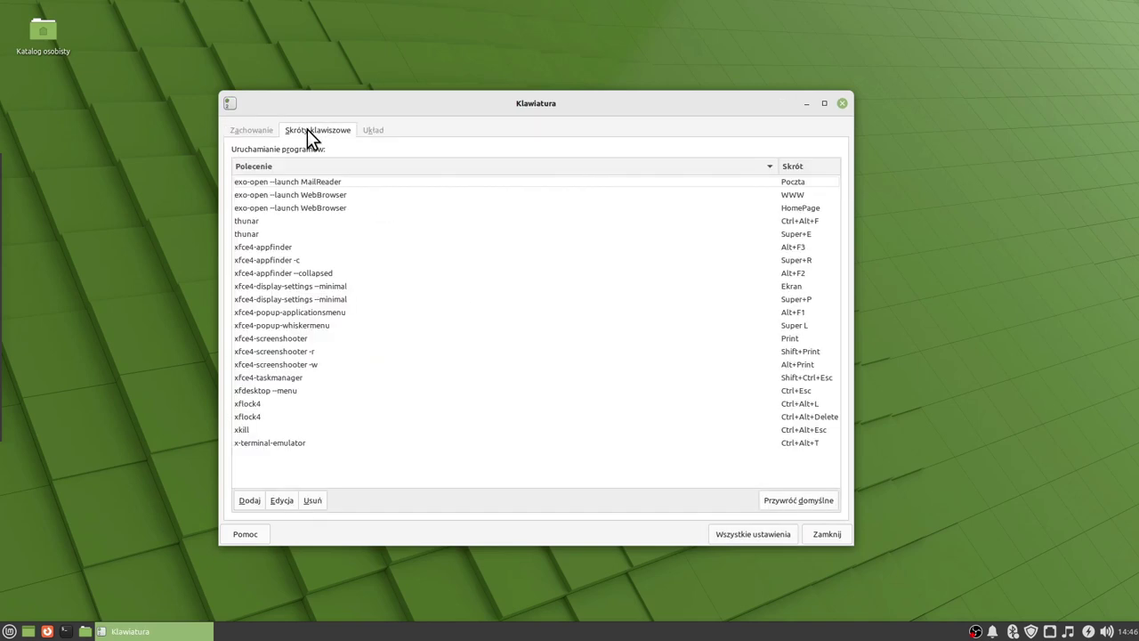
pyautogui.click(373, 130)
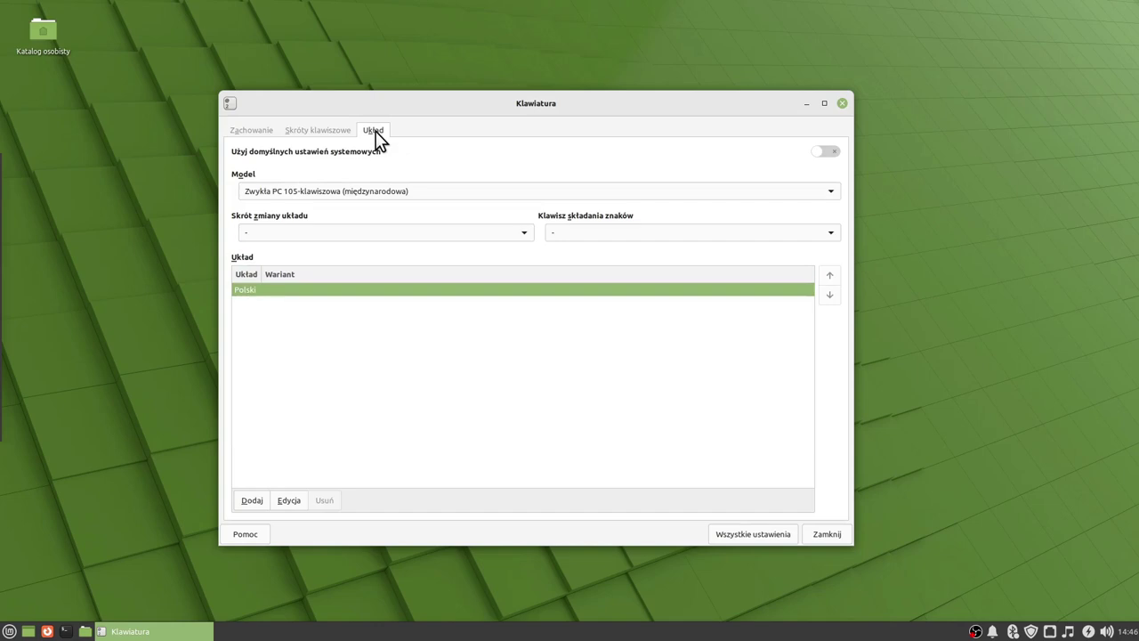
pyautogui.click(831, 190)
pyautogui.scroll(2, 828, 193)
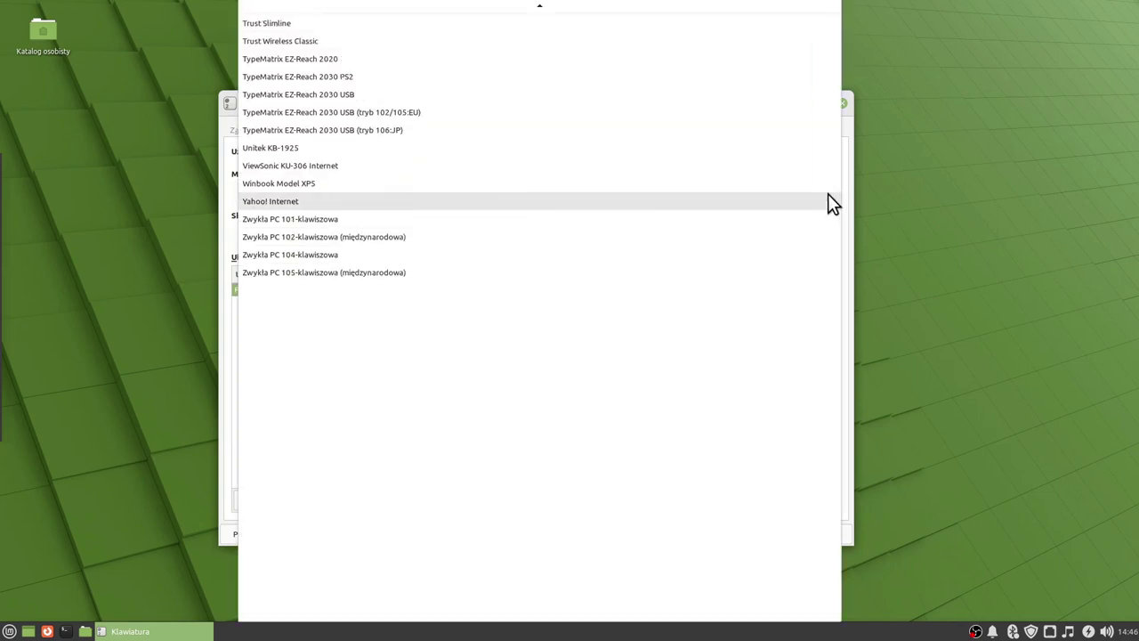
pyautogui.scroll(10, 801, 197)
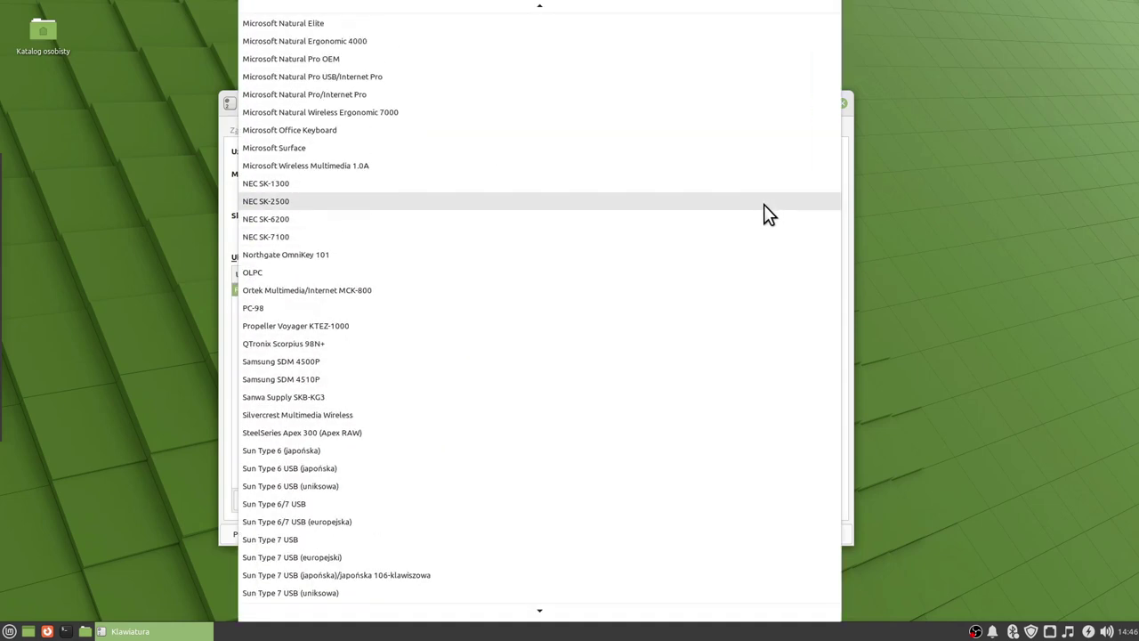
pyautogui.scroll(3, 764, 213)
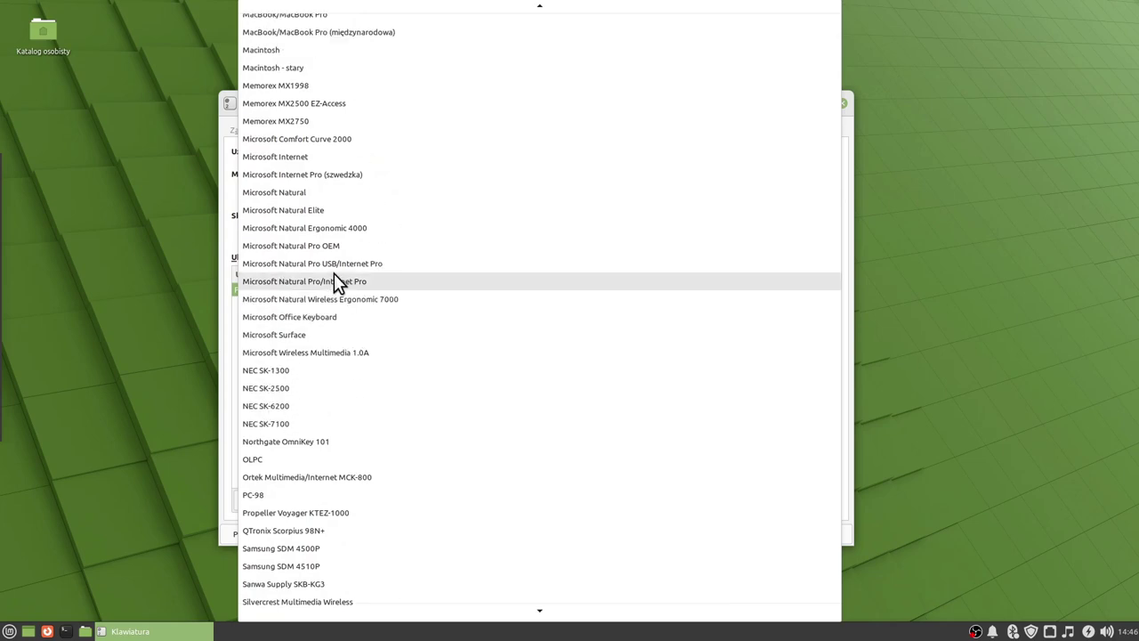
pyautogui.scroll(6, 337, 277)
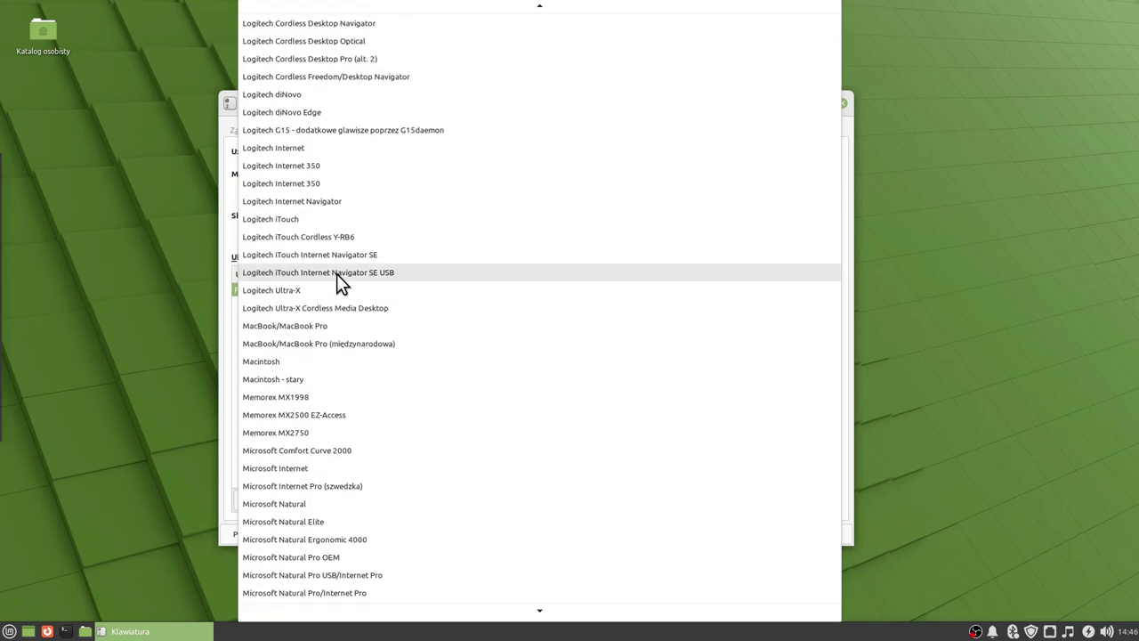
pyautogui.scroll(15, 337, 273)
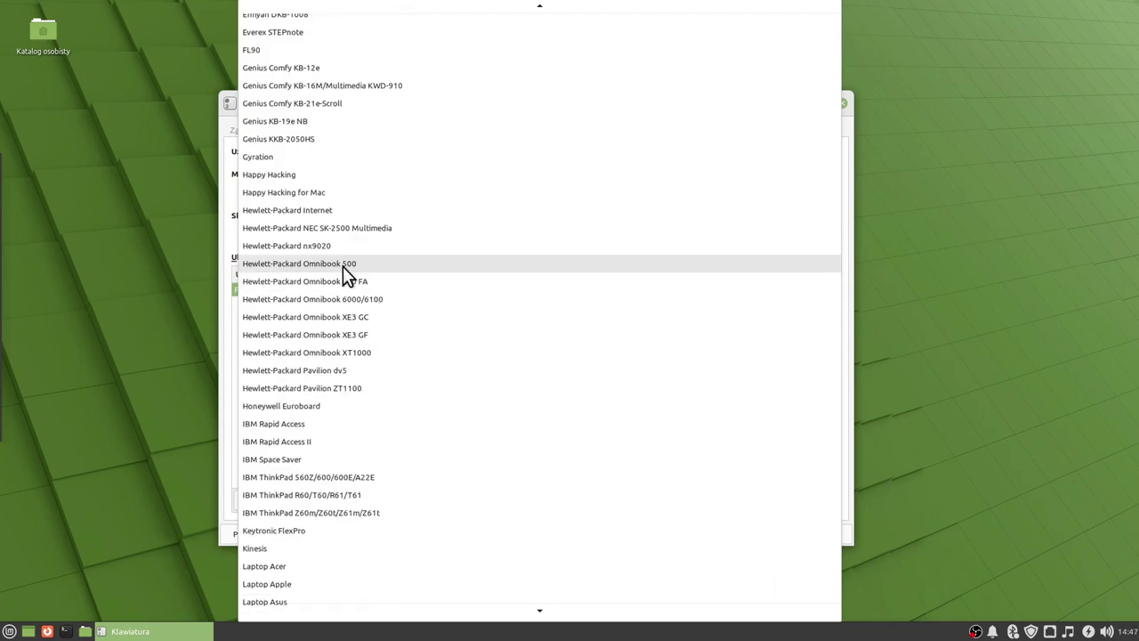
pyautogui.scroll(5, 347, 269)
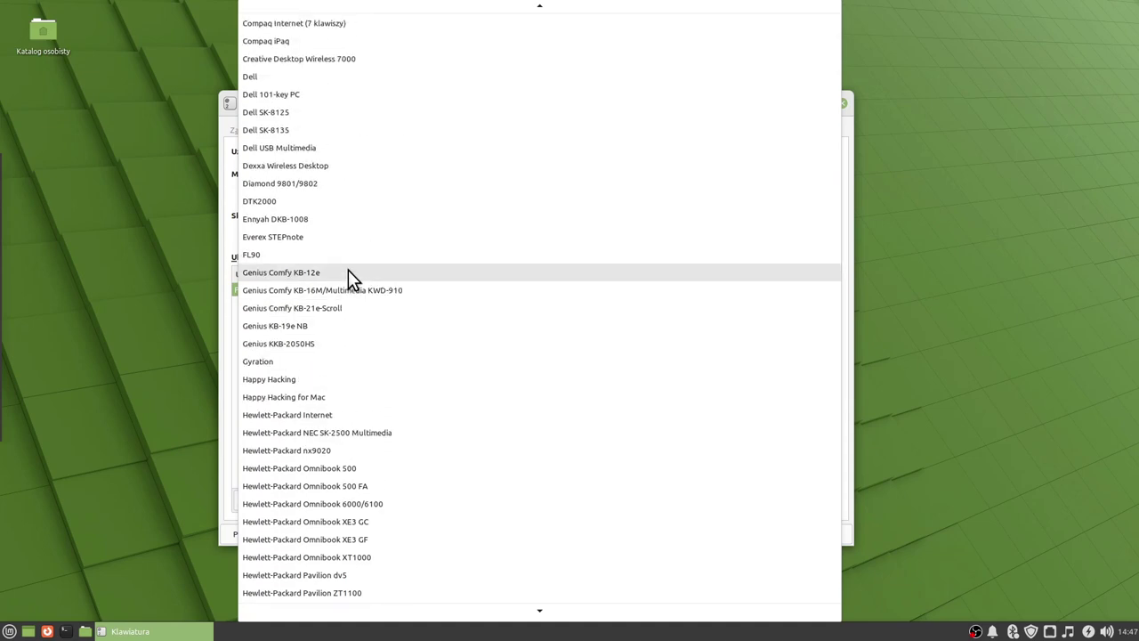
pyautogui.scroll(2, 349, 272)
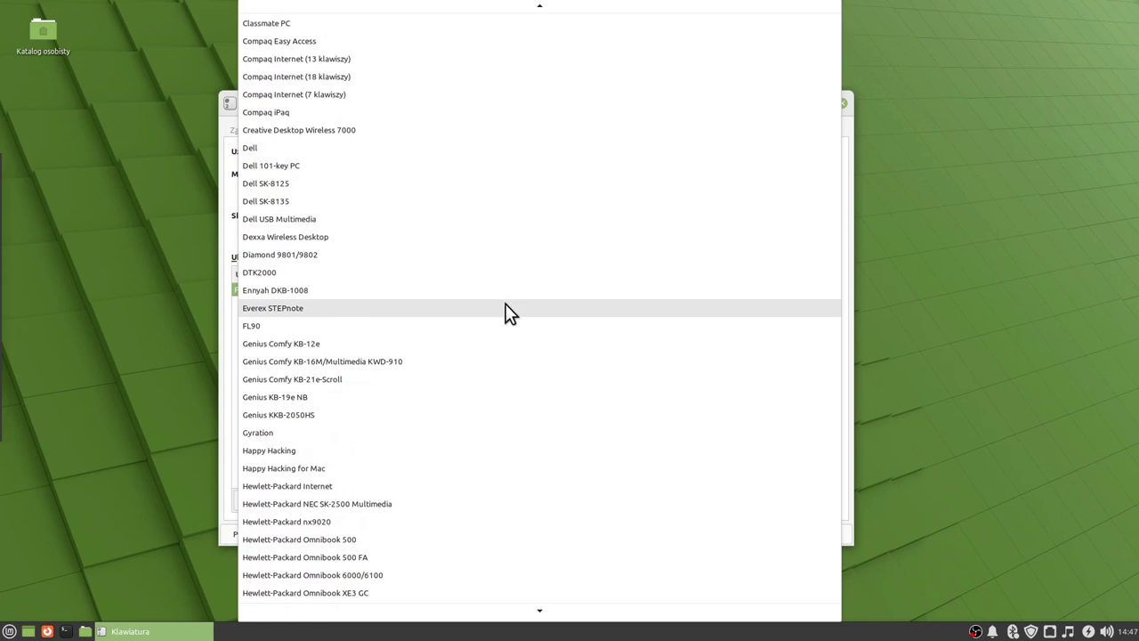
pyautogui.click(1007, 285)
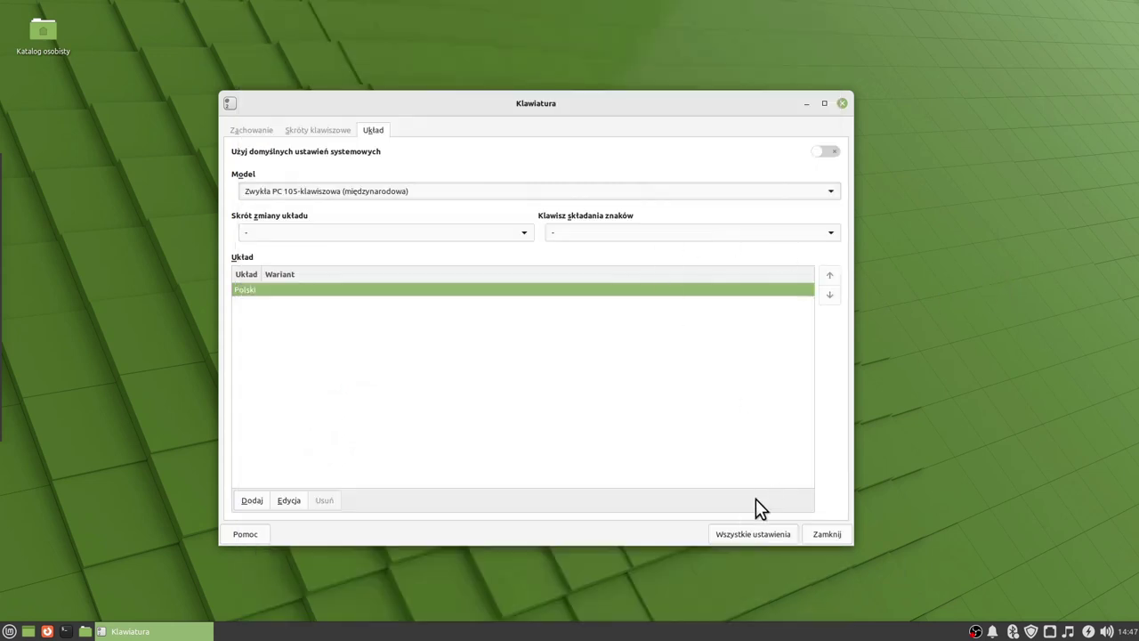
pyautogui.click(737, 533)
# In Power Manager, check the System tab, then switch off display power management on the Ekran tab.
pyautogui.click(606, 239)
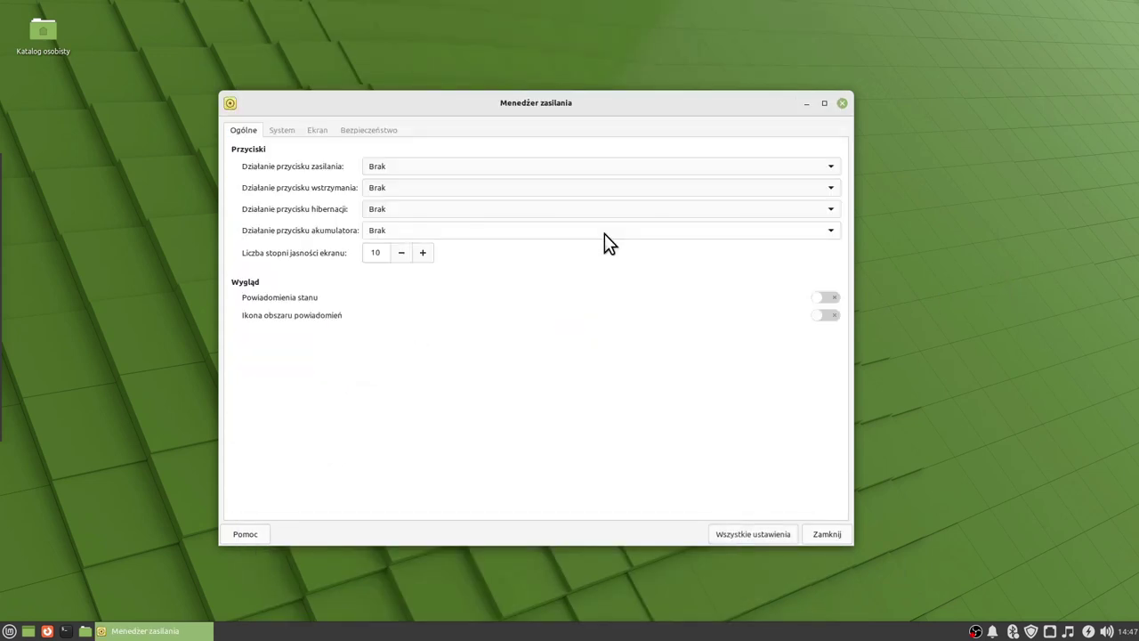
pyautogui.click(283, 131)
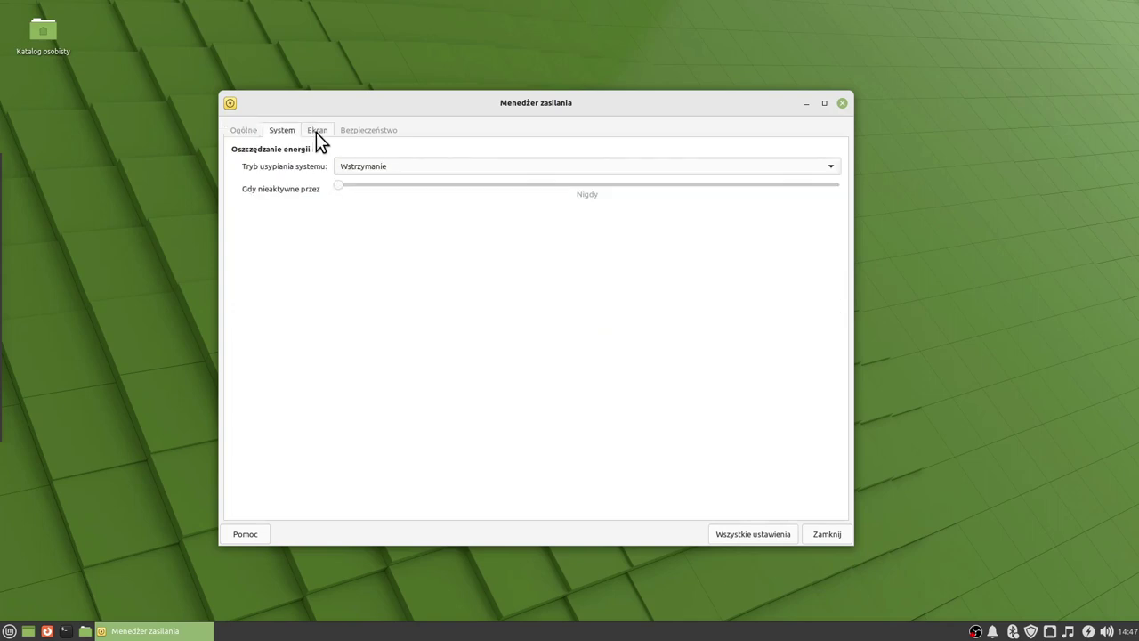
pyautogui.click(316, 131)
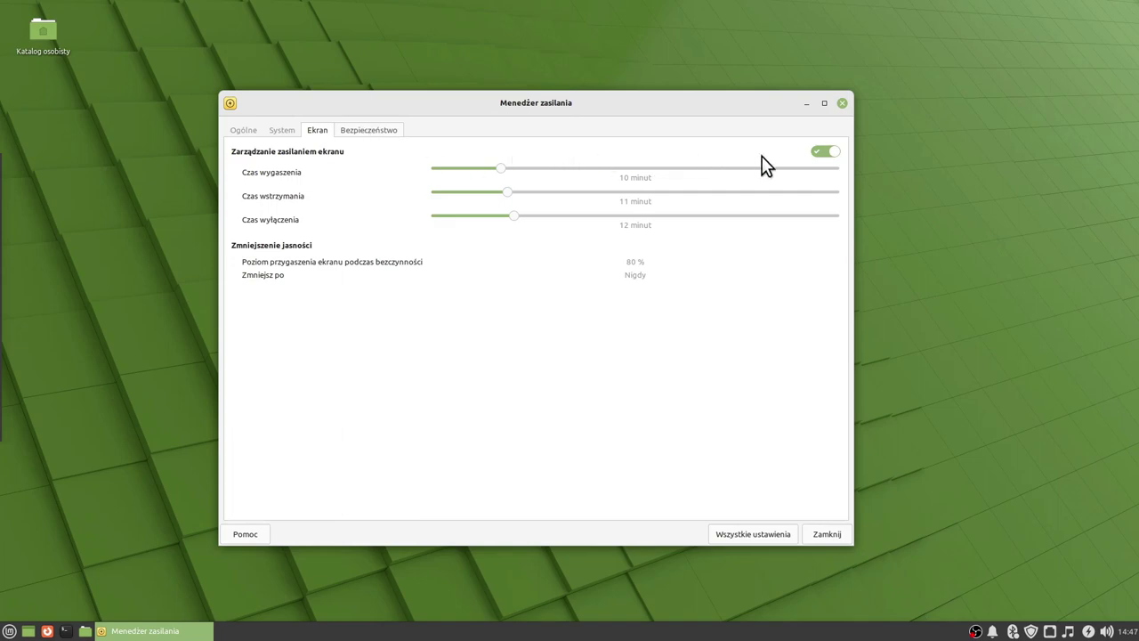
pyautogui.click(820, 152)
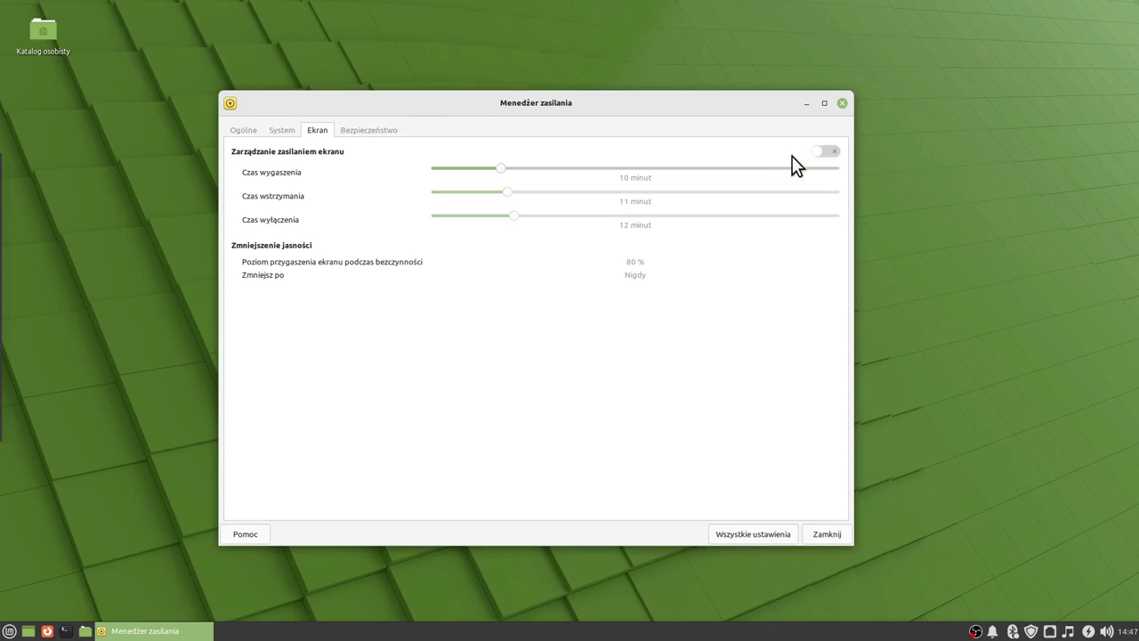
pyautogui.click(752, 534)
# Review Mouse and Touchpad device, behaviour and cursor style (DMZ (Białe), size 41, acceleration 5,0).
pyautogui.click(697, 235)
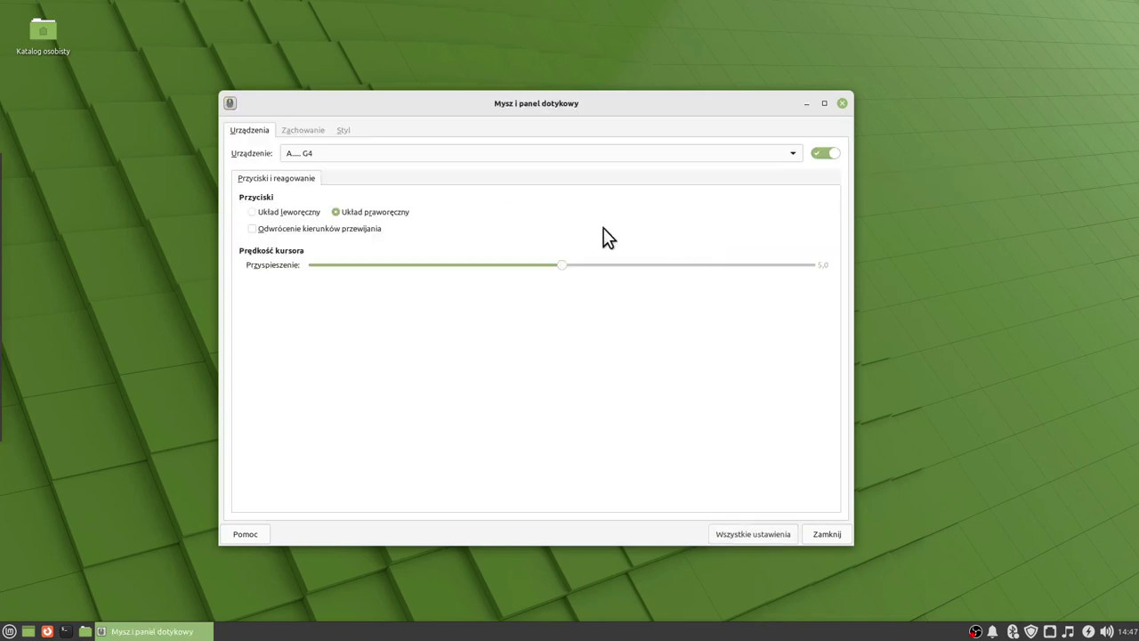
pyautogui.click(501, 153)
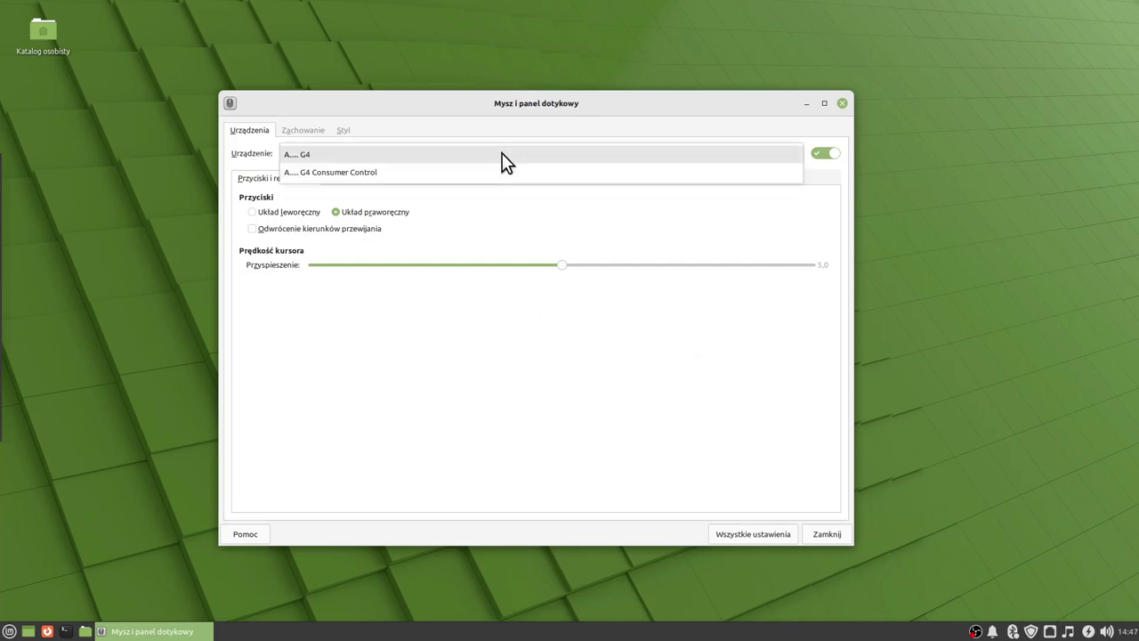
pyautogui.click(501, 153)
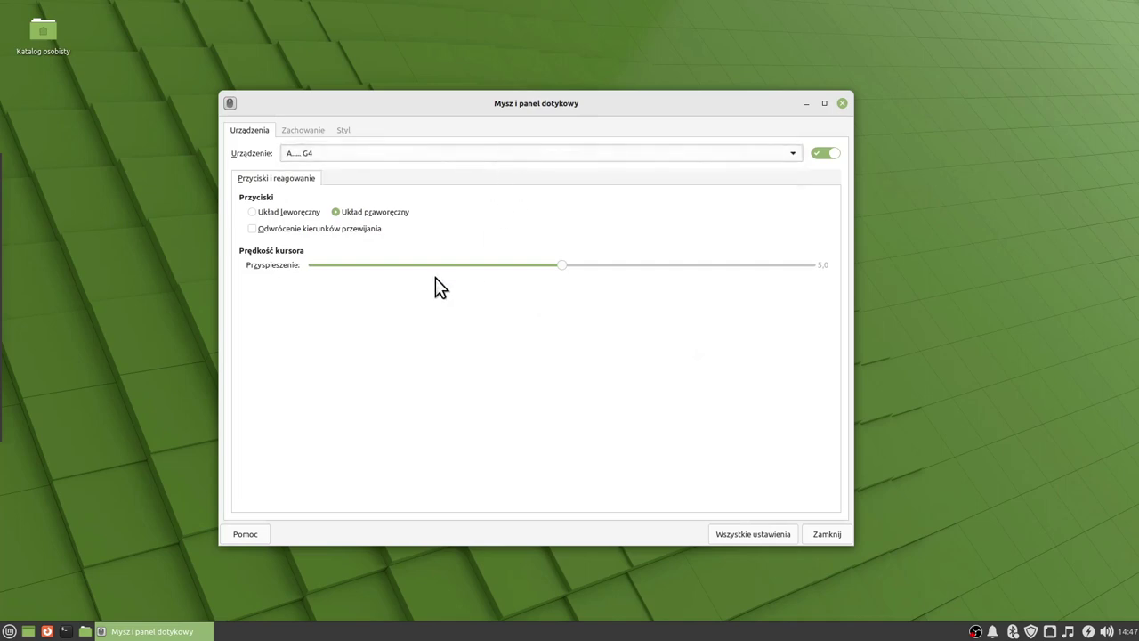
pyautogui.click(303, 133)
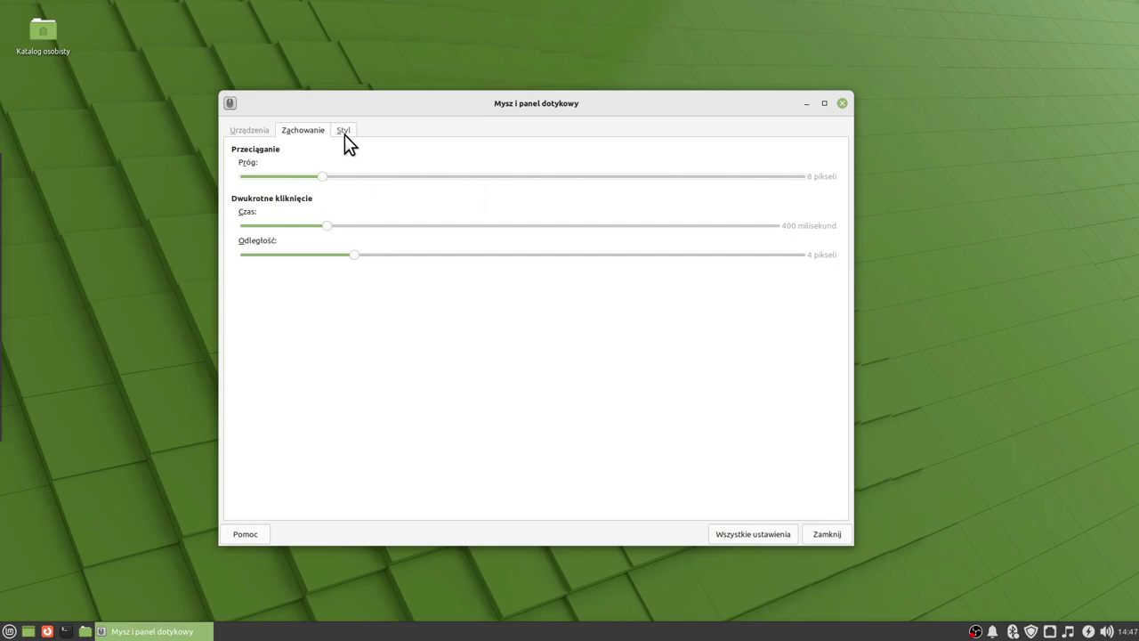
pyautogui.click(343, 134)
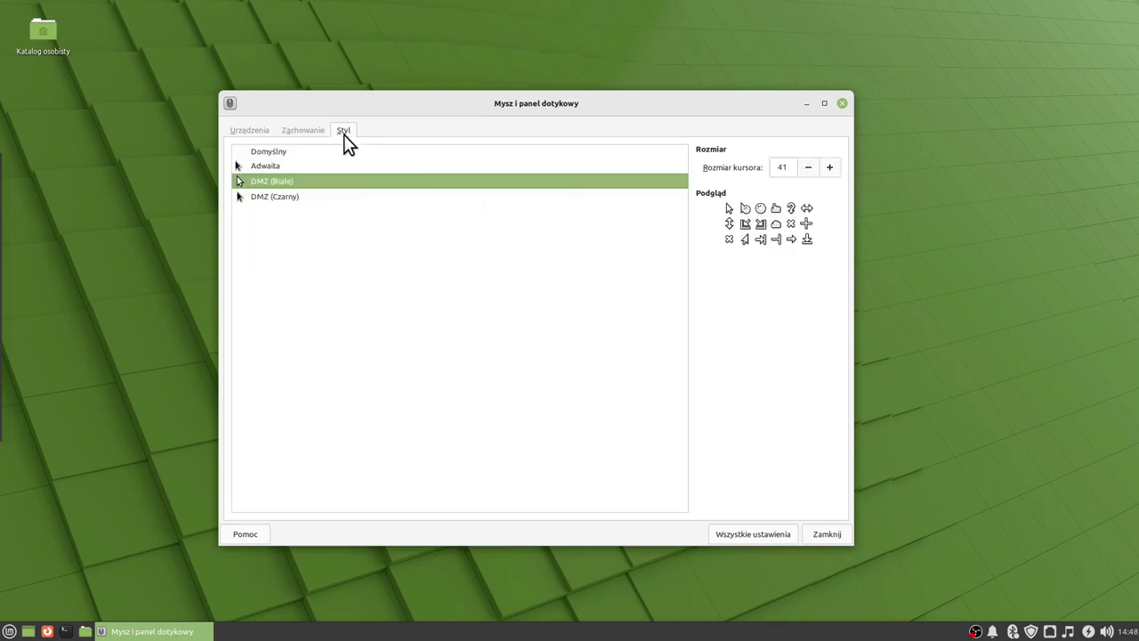
pyautogui.click(310, 130)
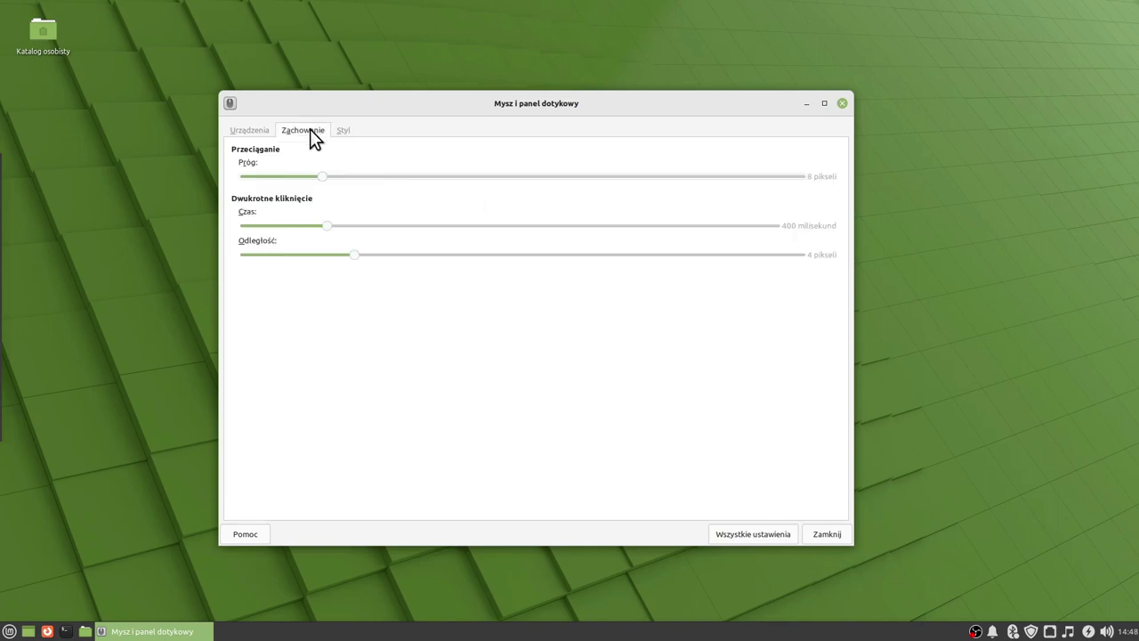
pyautogui.click(254, 134)
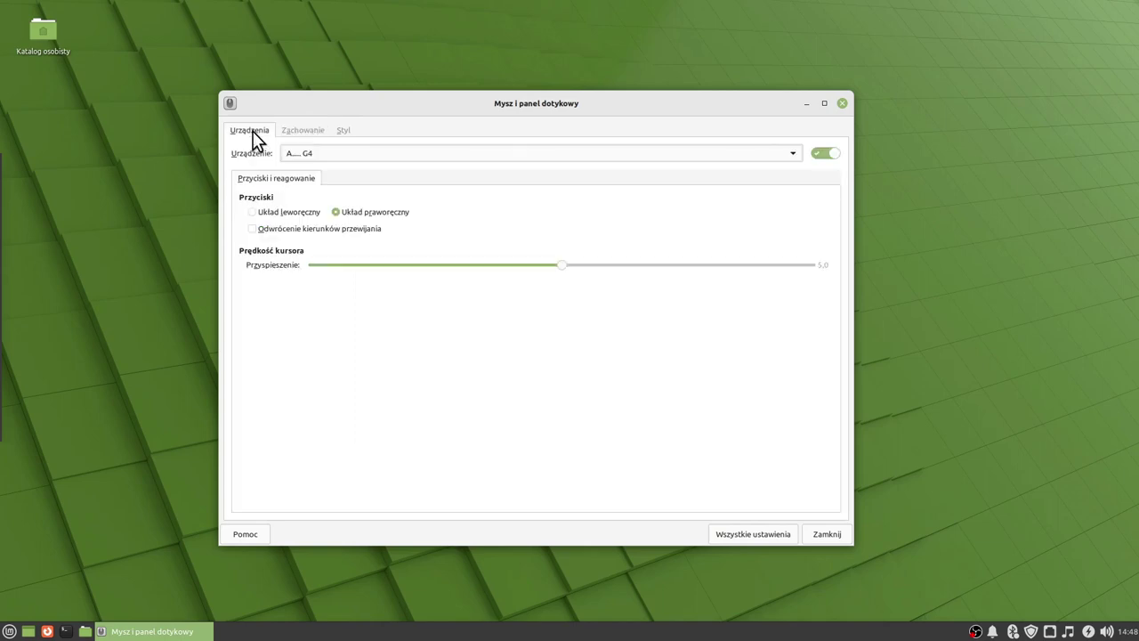
pyautogui.click(753, 534)
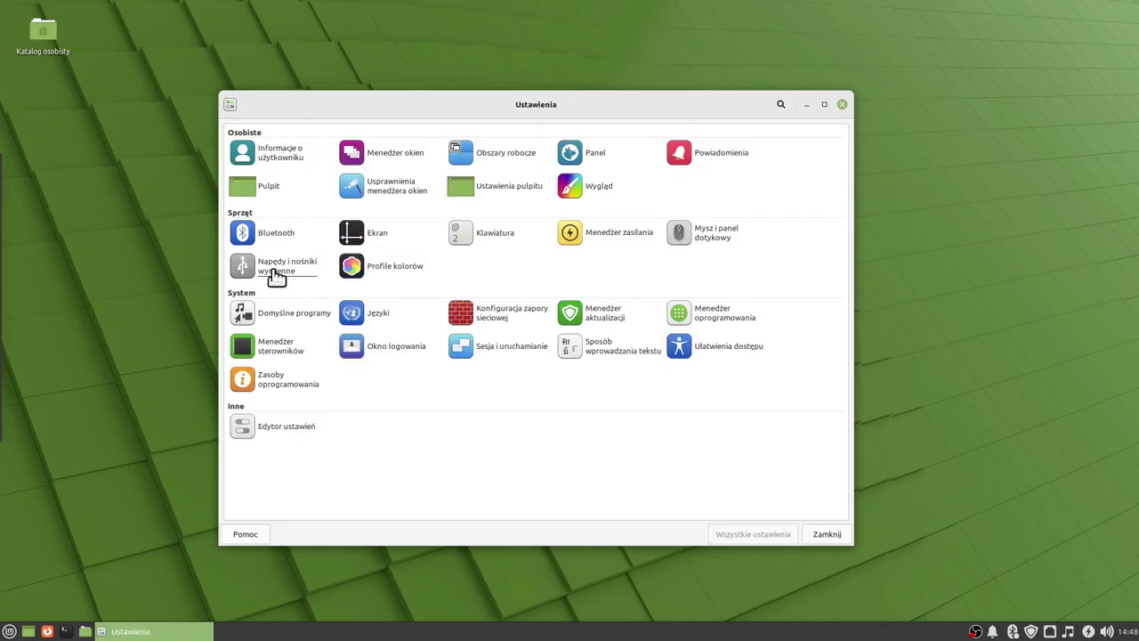
# Browse the removable drives pages: Multimedia, Aparaty fotograficzne, Drukarki and Urządzenia wejściowe.
pyautogui.click(274, 272)
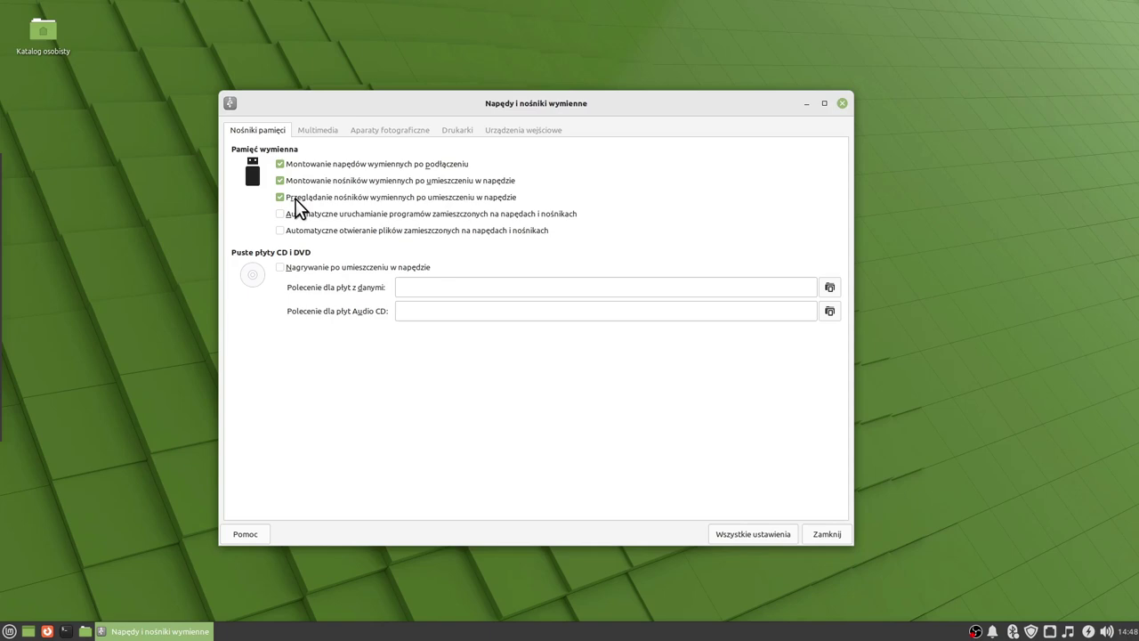
pyautogui.click(316, 130)
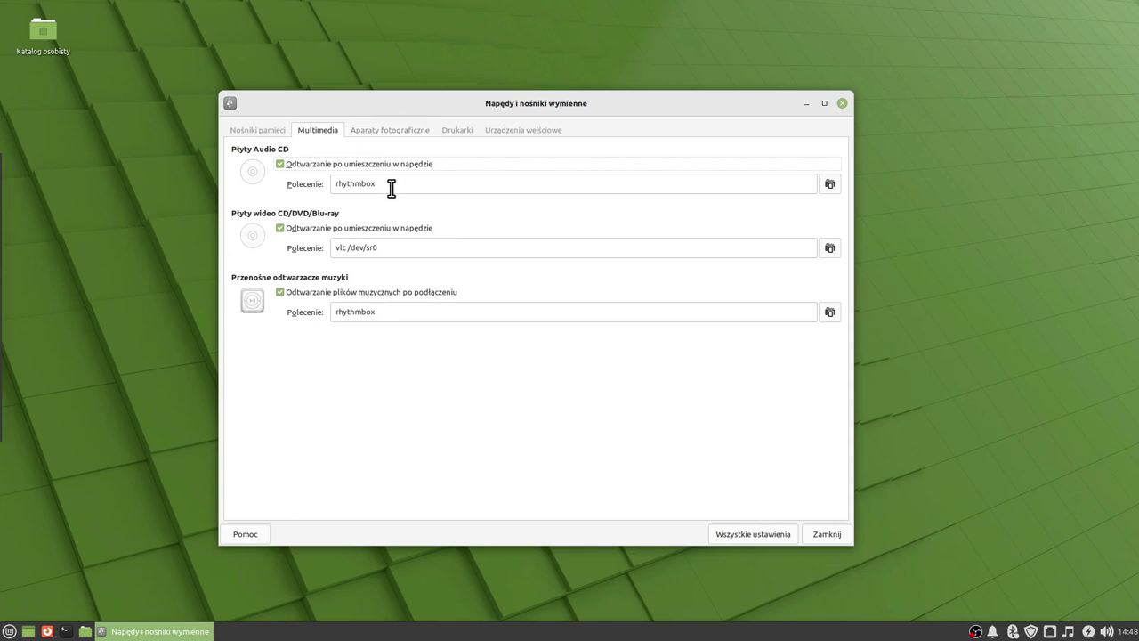
pyautogui.click(387, 131)
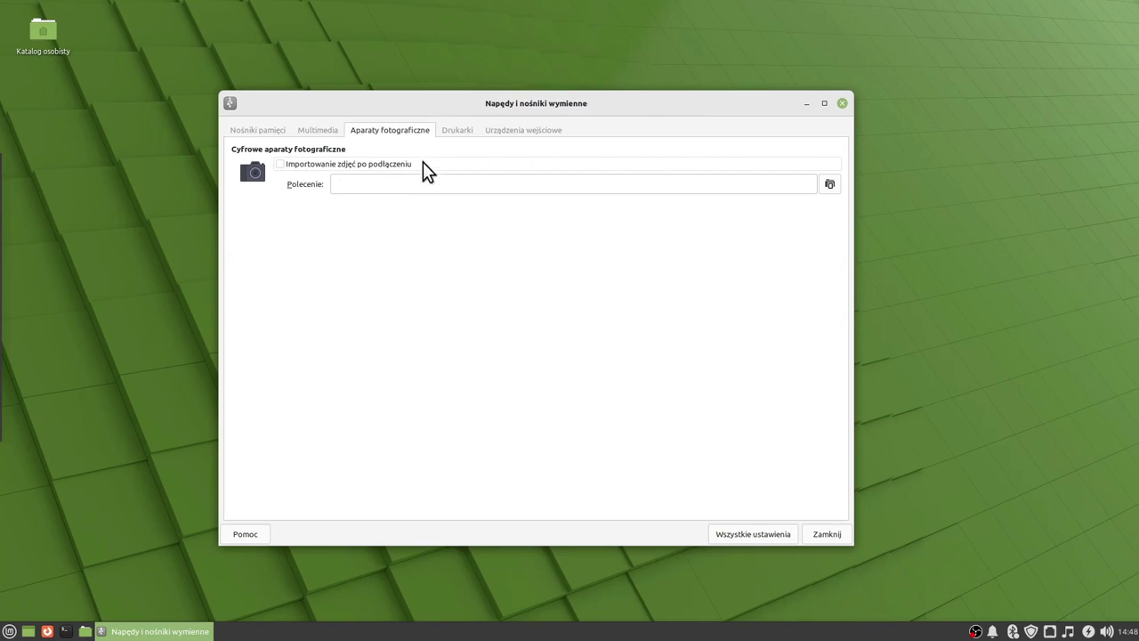
pyautogui.click(456, 130)
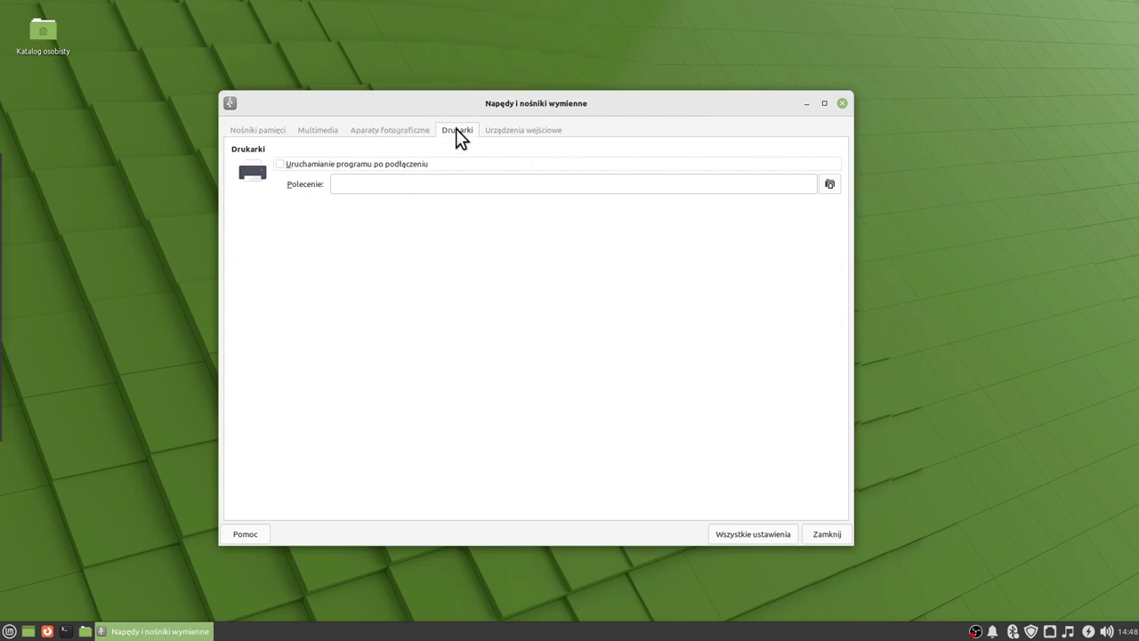
pyautogui.click(525, 132)
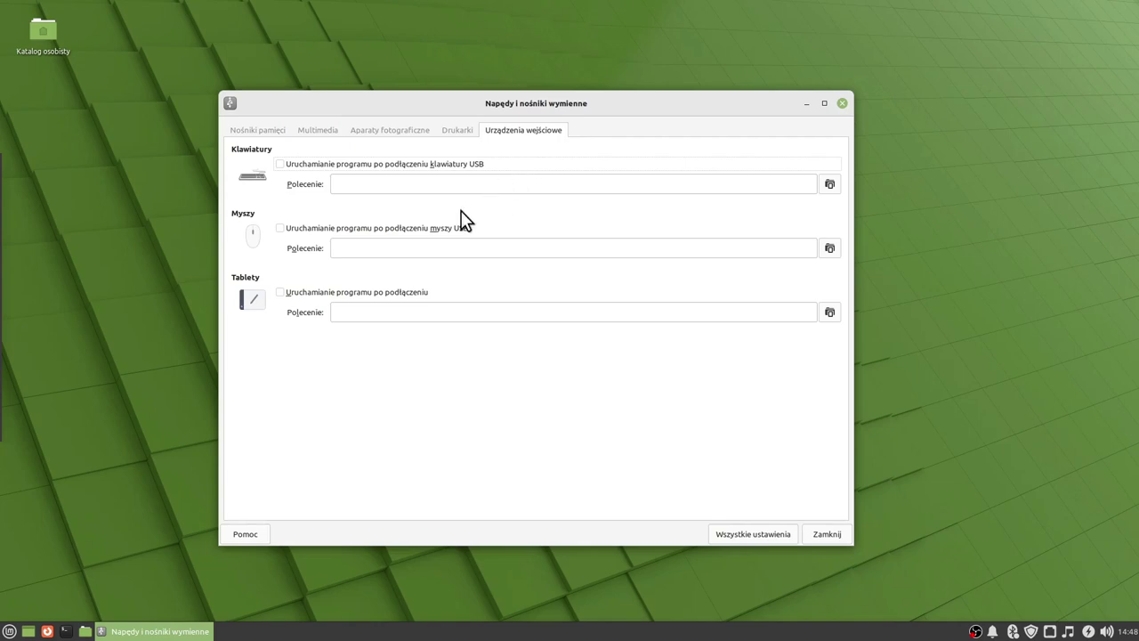
pyautogui.click(744, 535)
# Open Colour Profiles, listing the SME1920W and XF240Q S monitors and the HP LaserJet 4100 printer.
pyautogui.click(374, 268)
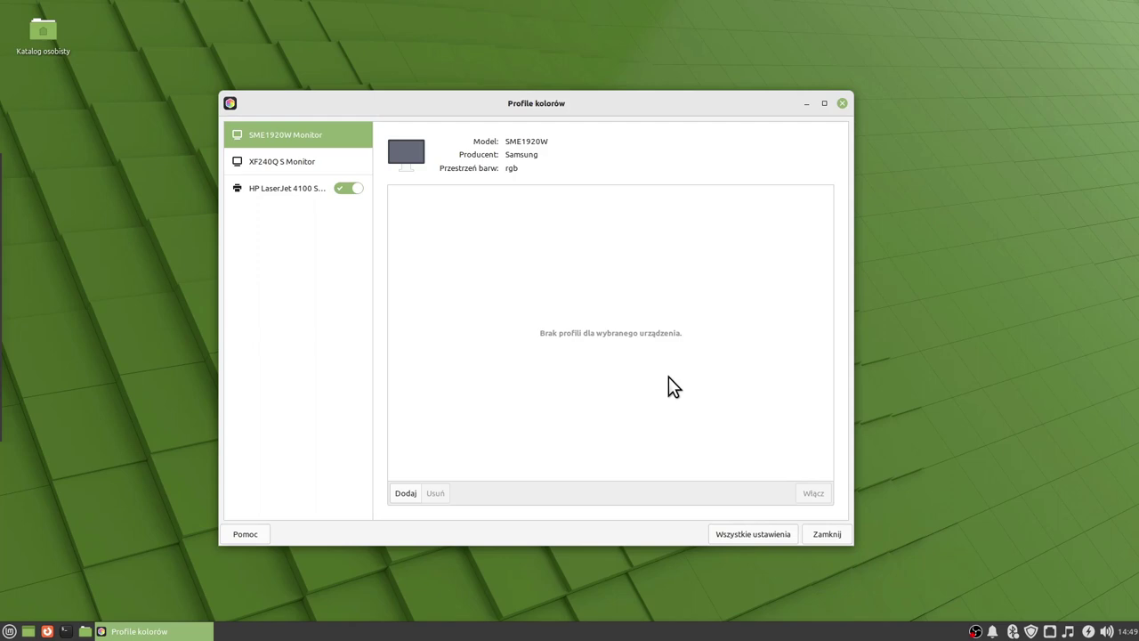
# Browse Default Applications' Narzędzia and Inne tabs, scrolling through the 804 MIME type associations.
pyautogui.click(761, 535)
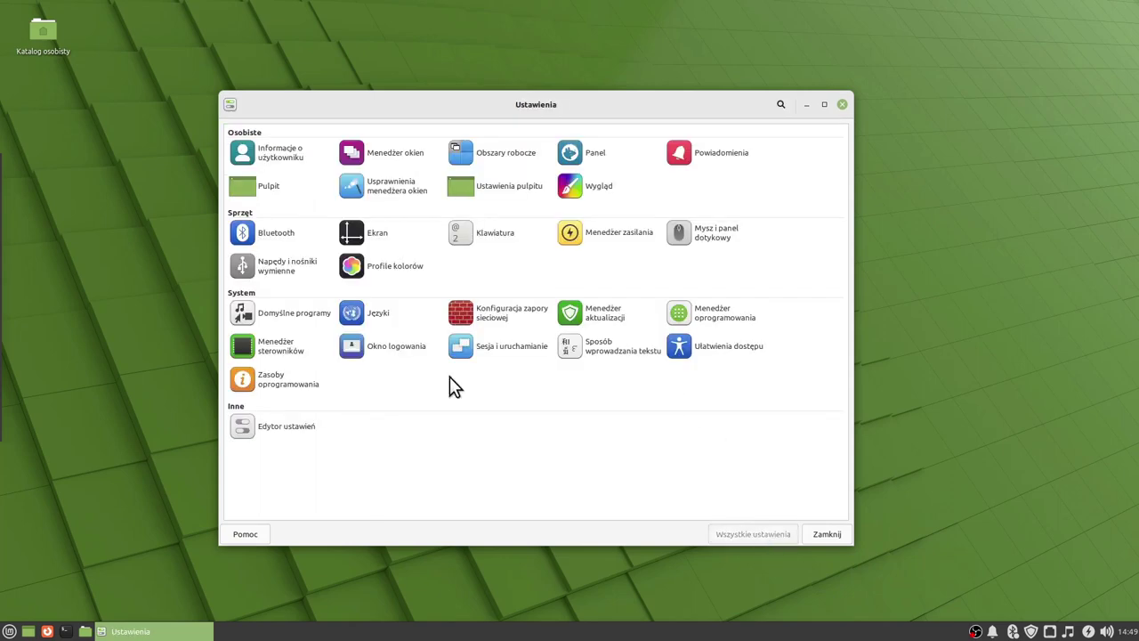
pyautogui.click(276, 315)
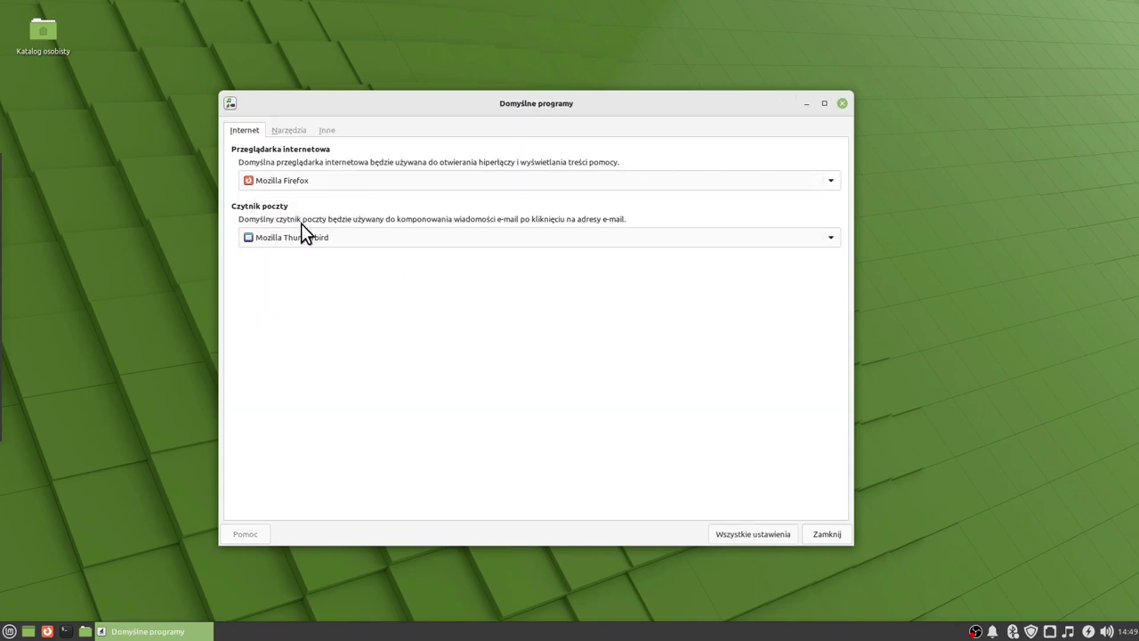
pyautogui.click(289, 131)
pyautogui.click(326, 131)
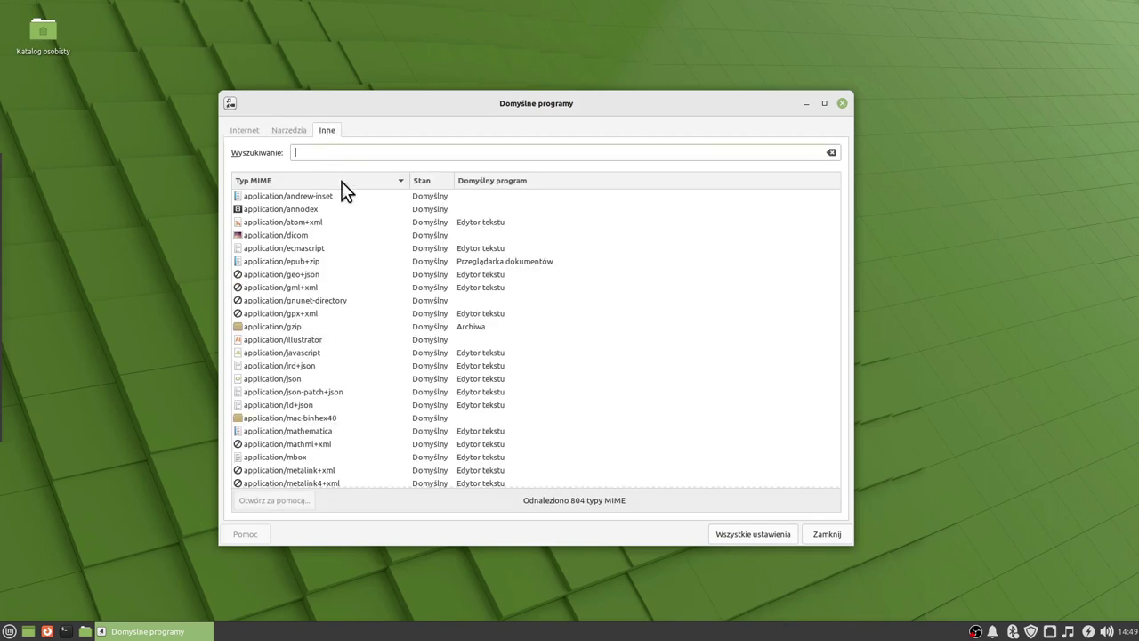
pyautogui.scroll(-20, 456, 291)
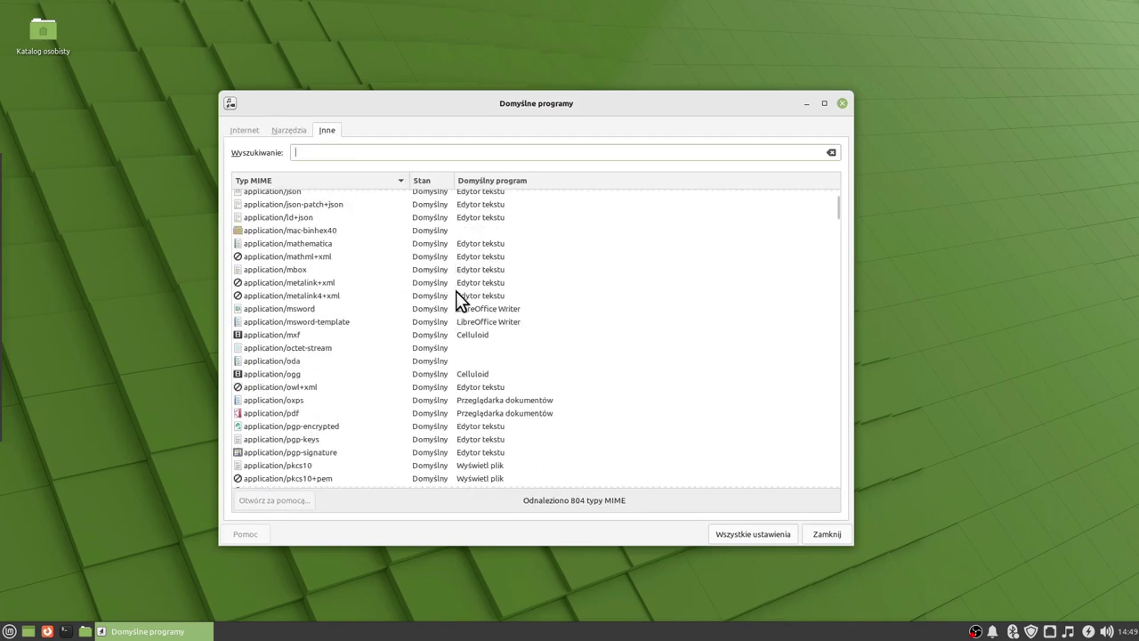
pyautogui.scroll(-12, 456, 293)
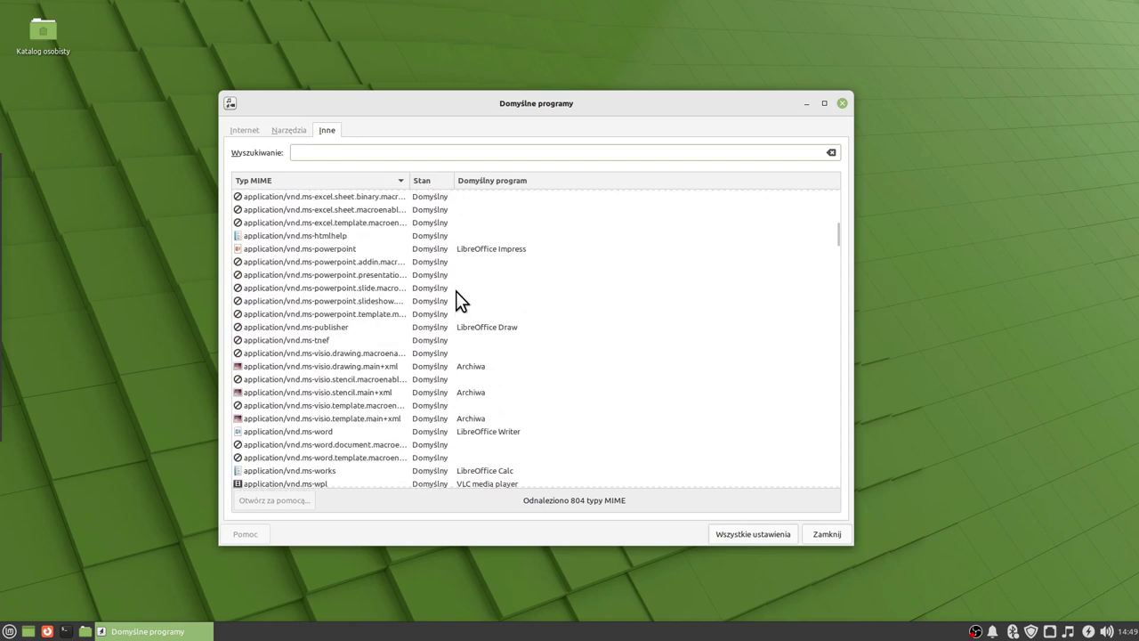
pyautogui.scroll(-15, 468, 325)
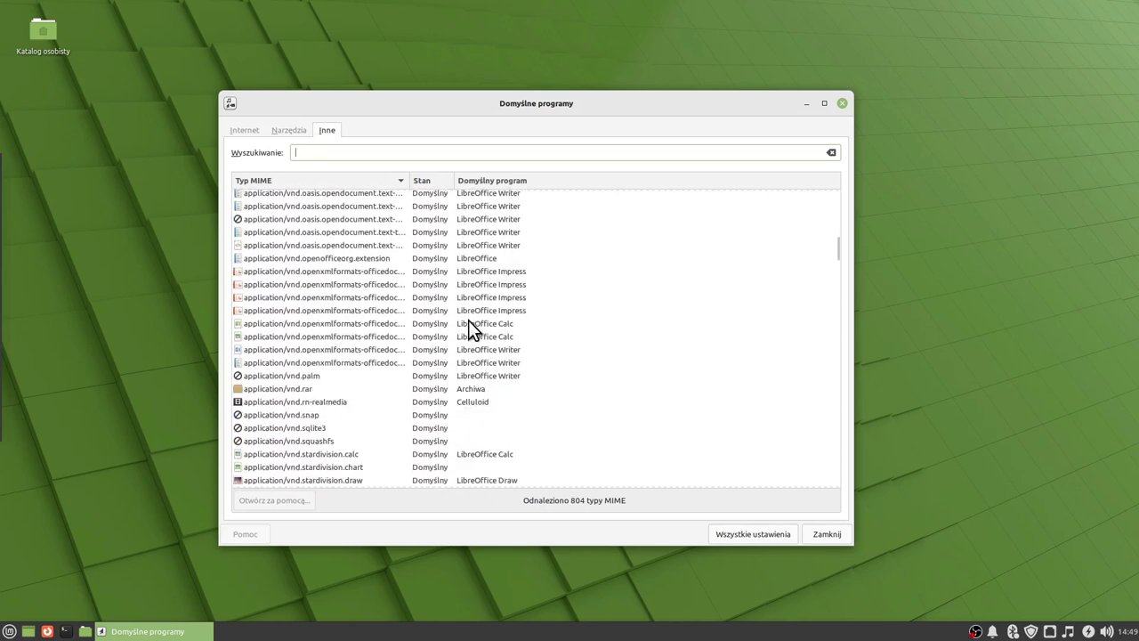
pyautogui.click(759, 533)
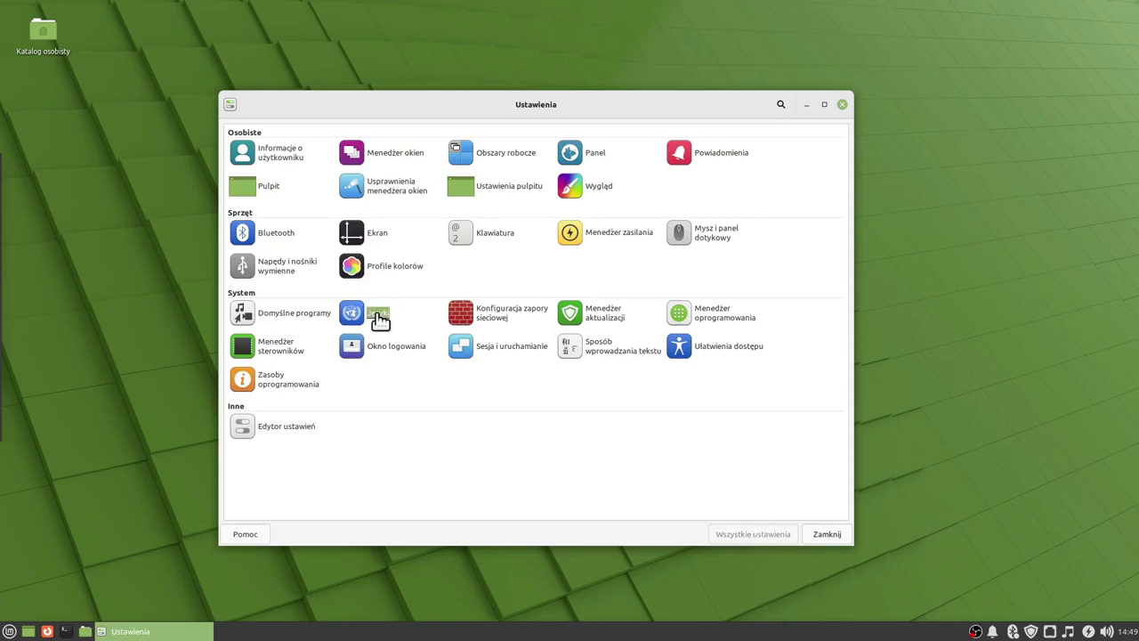
# Check the Language Settings, all Polish, Poland, close them, and launch firewall configuration.
pyautogui.click(378, 316)
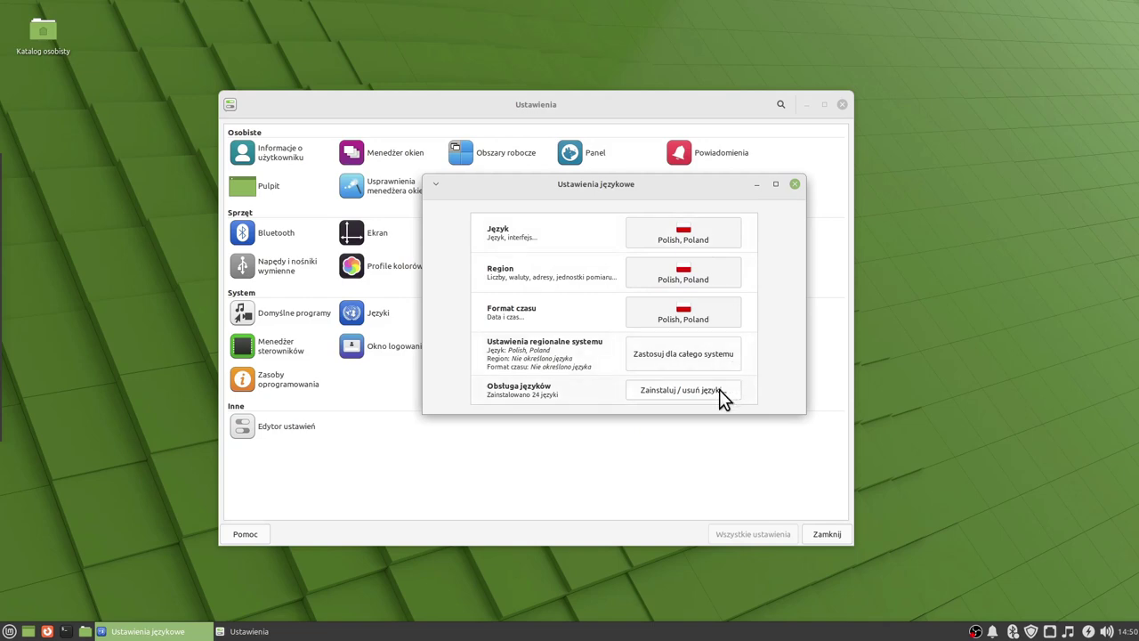
pyautogui.click(794, 184)
pyautogui.click(496, 324)
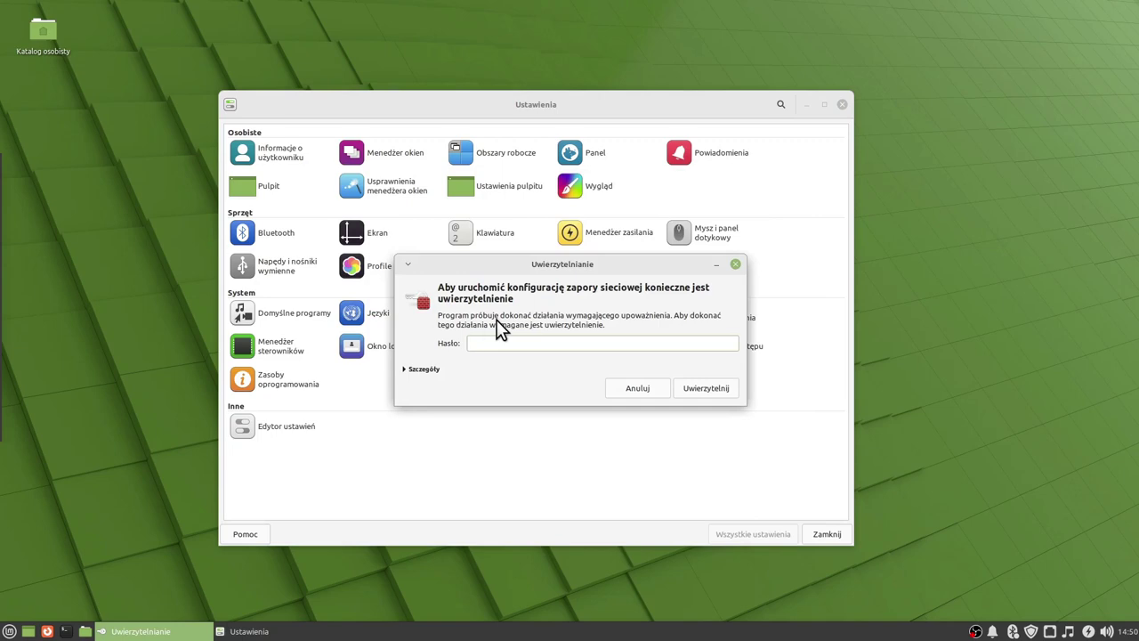
# Authenticate with the account password and inspect the firewall's Reguły and Raport tabs in an enlarged window.
pyautogui.write('1')
pyautogui.press('Return')
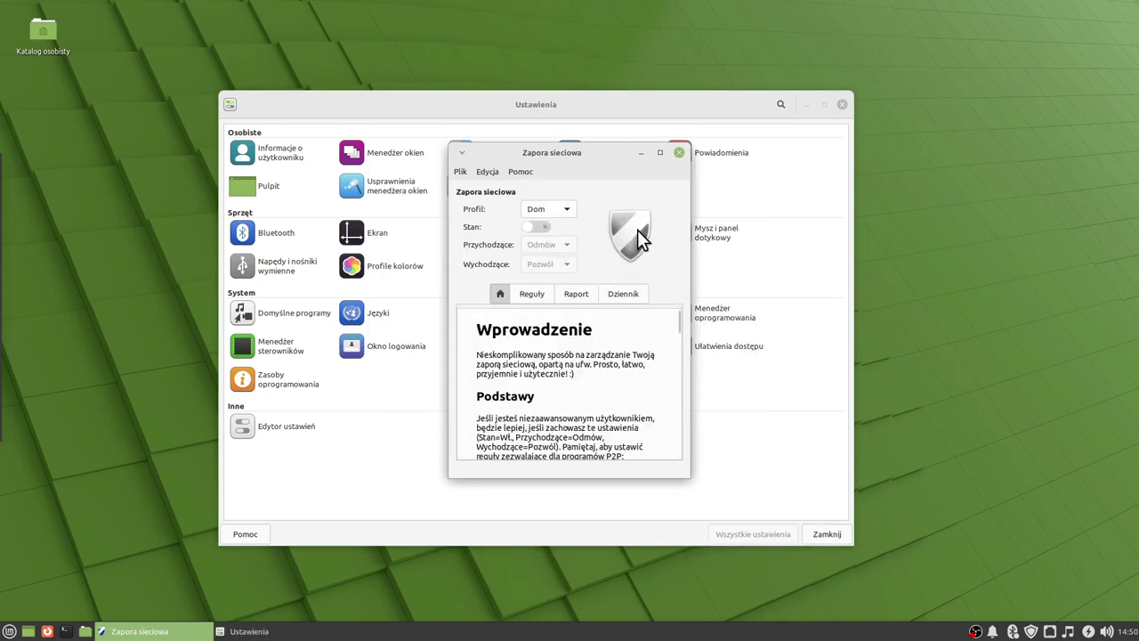
pyautogui.click(534, 295)
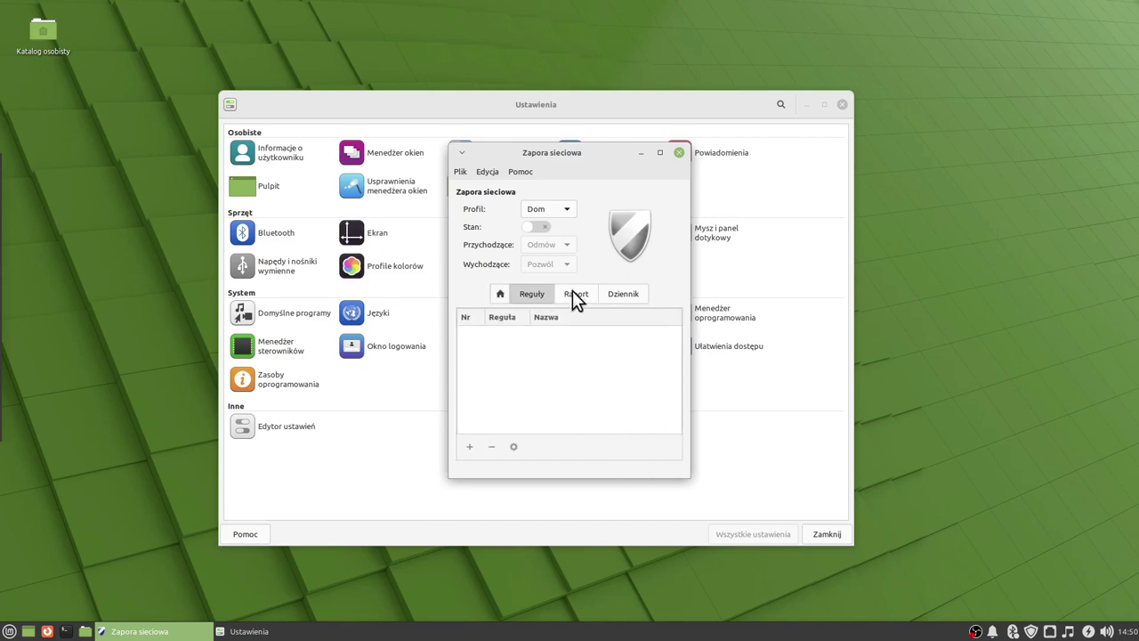
pyautogui.click(574, 293)
pyautogui.moveTo(685, 473); pyautogui.dragTo(829, 590)
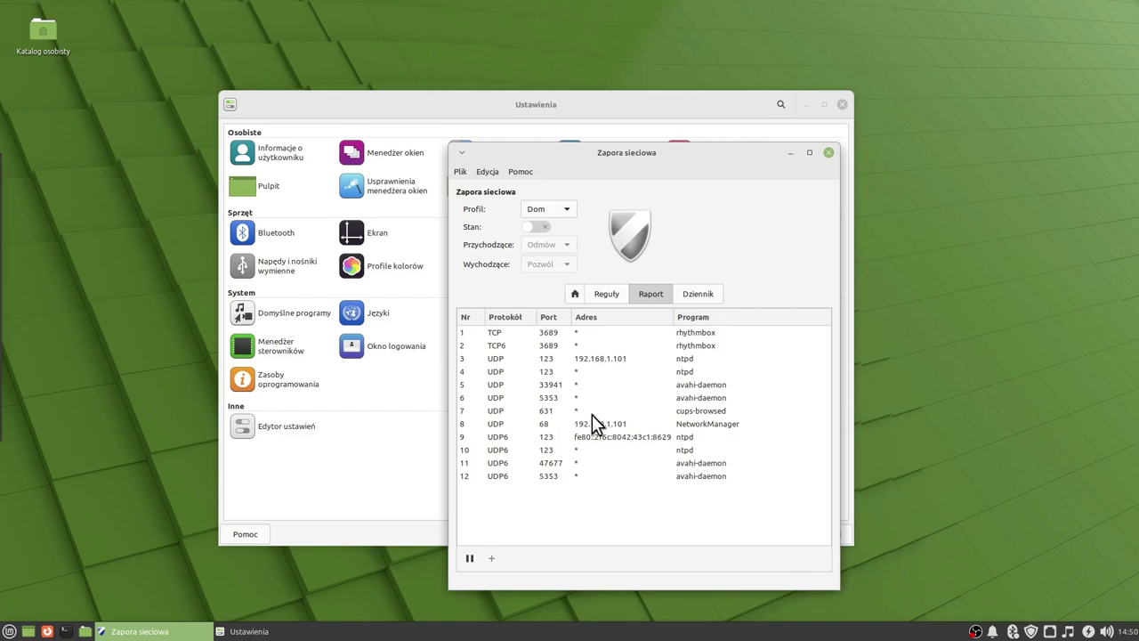
pyautogui.click(829, 153)
pyautogui.click(600, 319)
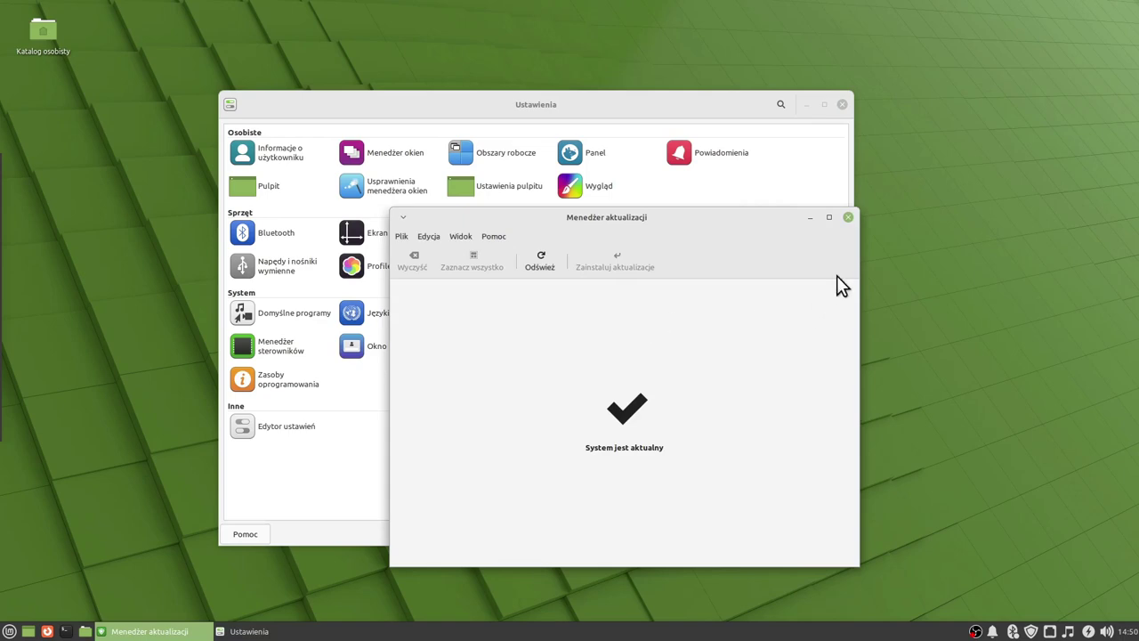
# Close the up-to-date Update Manager and launch Menedżer oprogramowania.
pyautogui.click(848, 217)
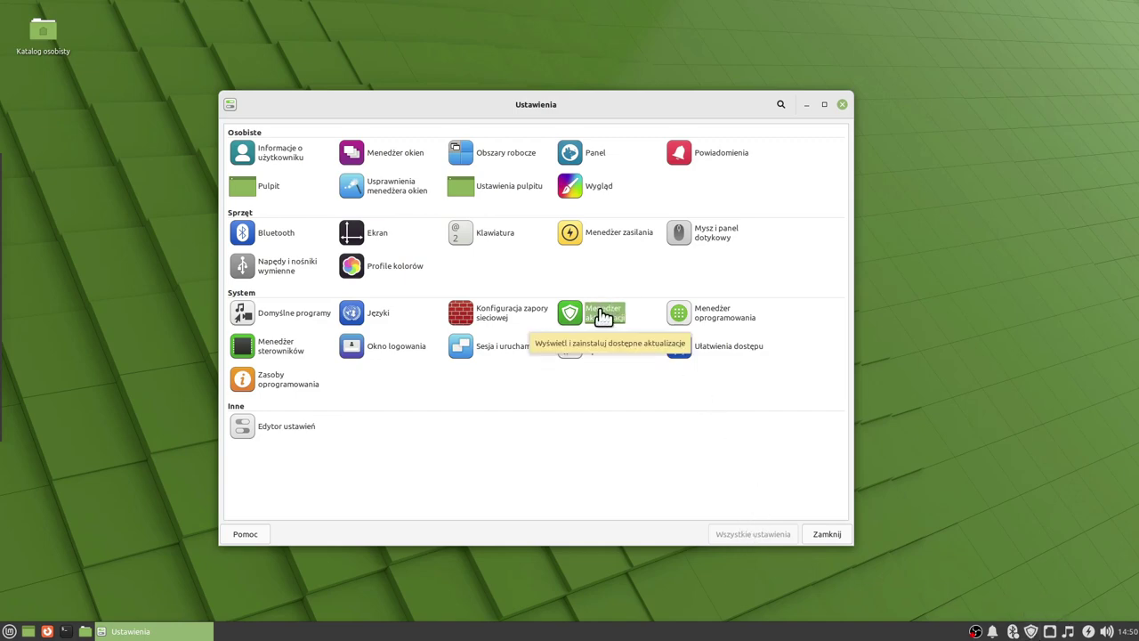
pyautogui.click(707, 317)
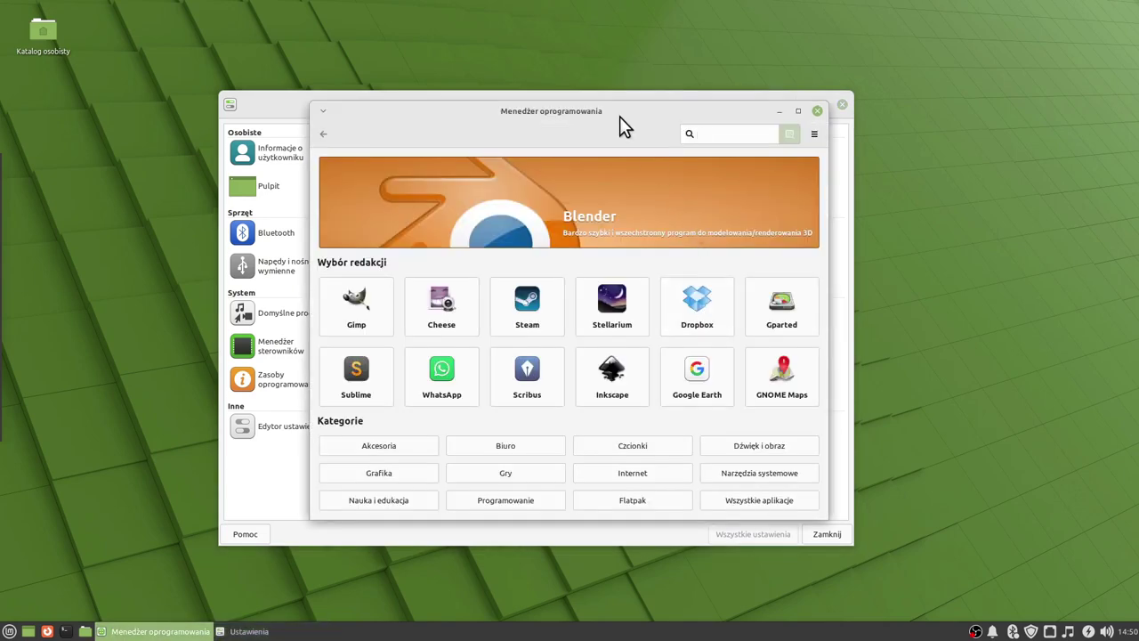
# Nudge the Software Manager window slightly left, then close it.
pyautogui.moveTo(619, 117); pyautogui.dragTo(611, 120)
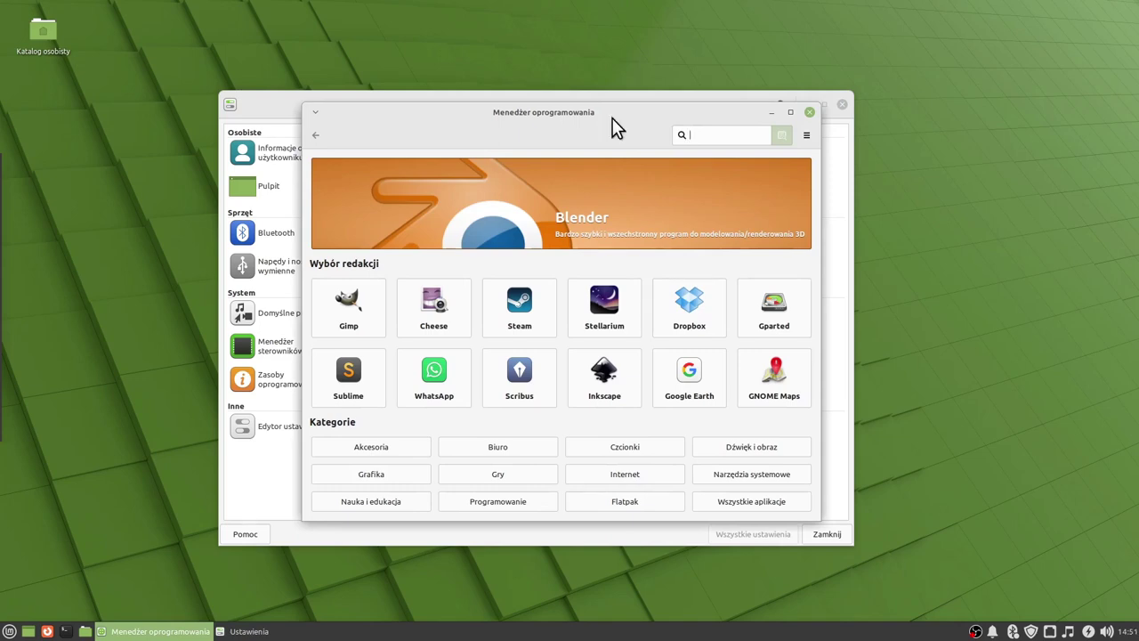
pyautogui.click(809, 112)
# Authenticate into Driver Manager, review the nvidia-driver-470 option for the GeForce GT 730, then close it.
pyautogui.click(277, 350)
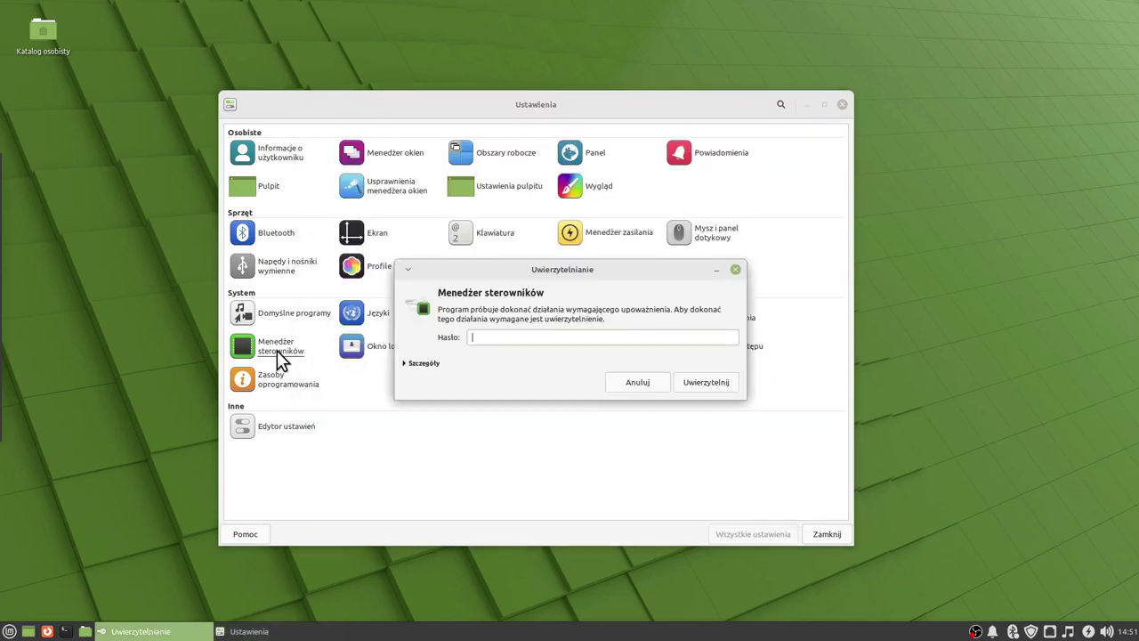
pyautogui.write('password')
pyautogui.press('Return')
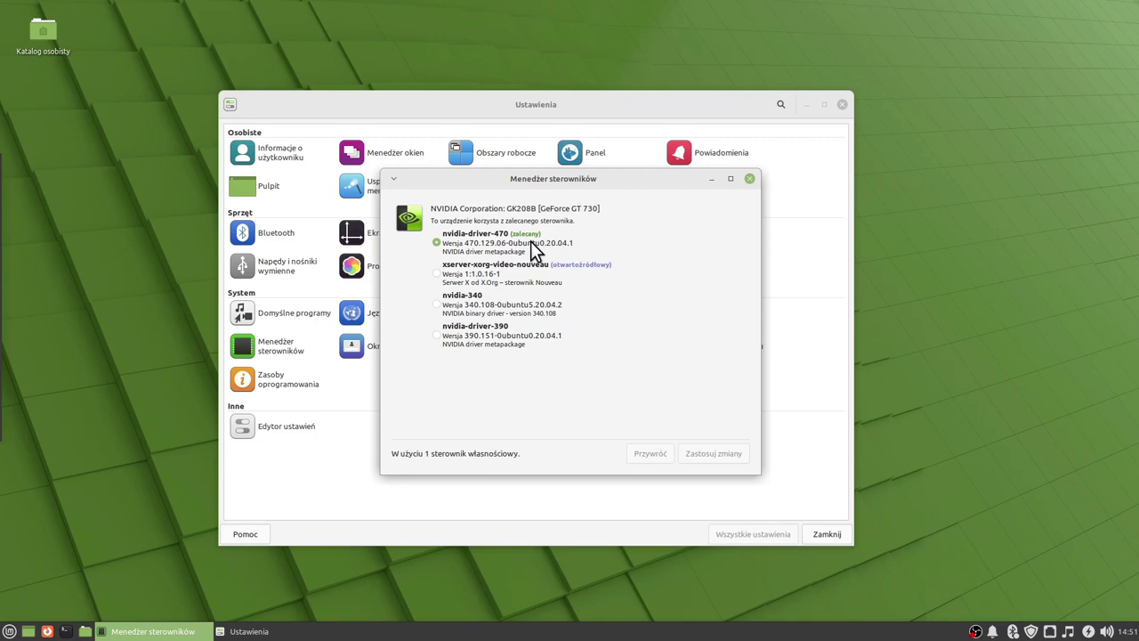
pyautogui.click(749, 179)
pyautogui.click(391, 347)
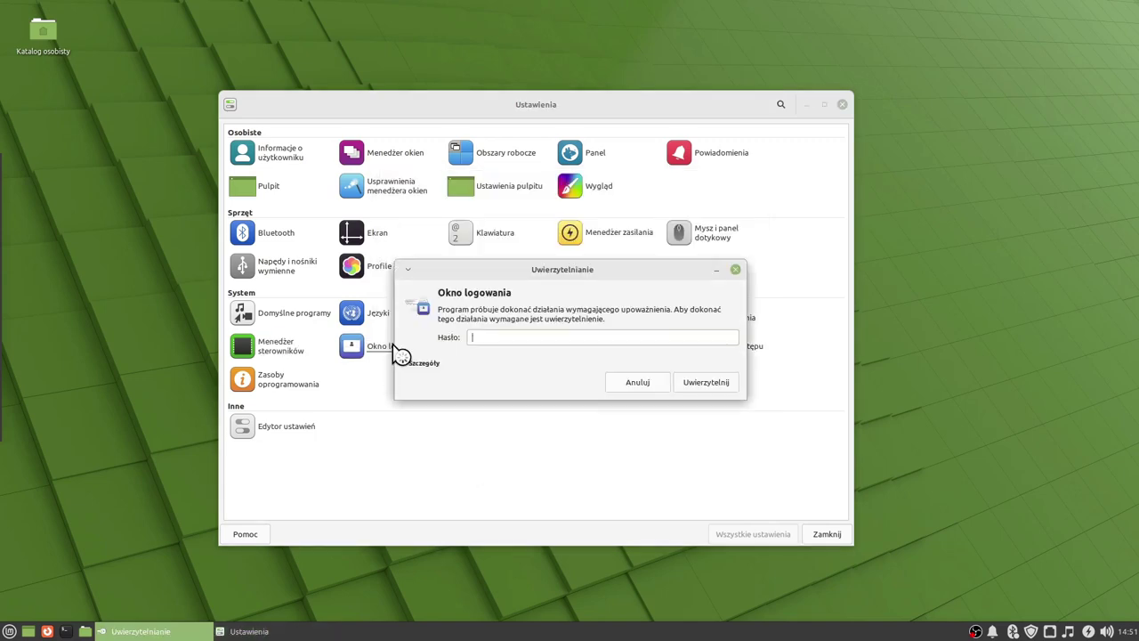
# Shift the Login Window settings slightly left, then close them to return to Settings.
pyautogui.moveTo(771, 145); pyautogui.dragTo(692, 140)
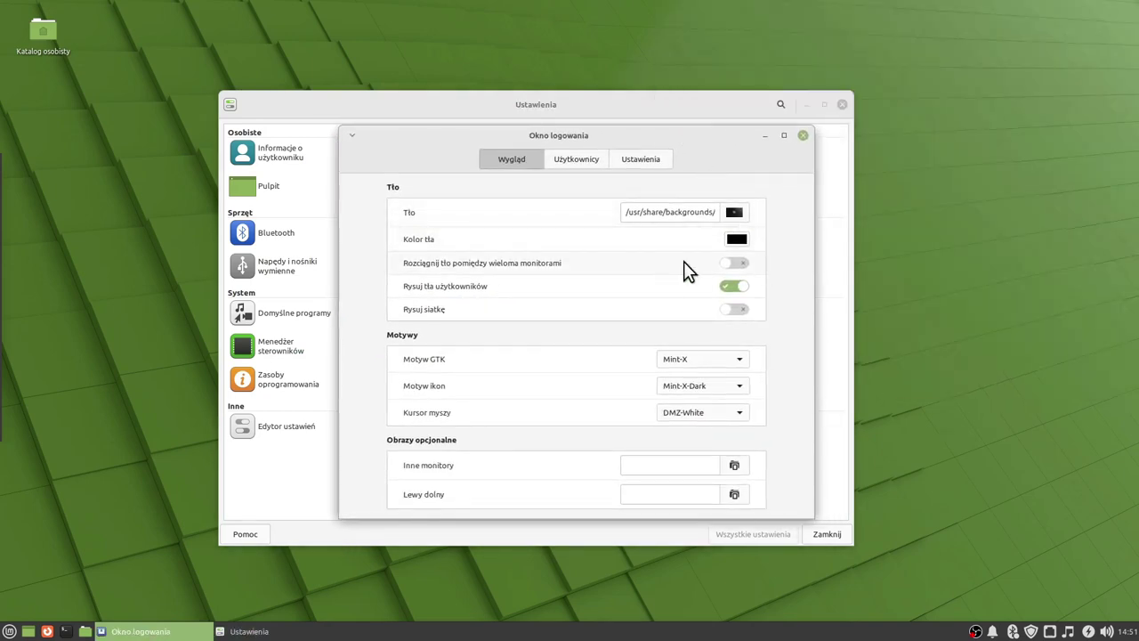
pyautogui.click(804, 135)
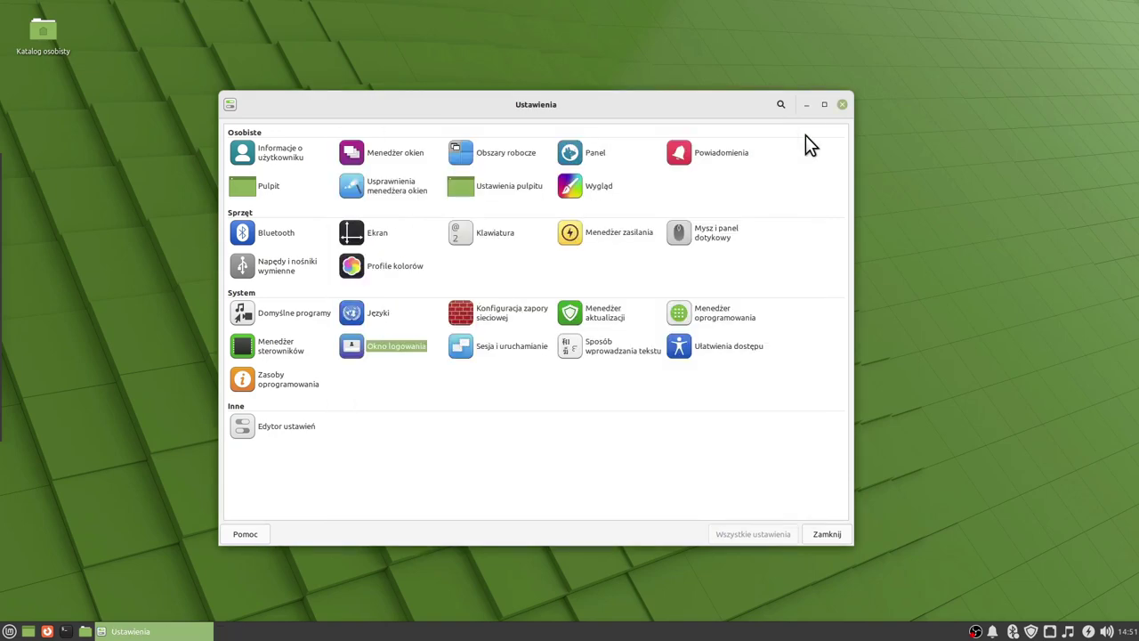
pyautogui.click(503, 354)
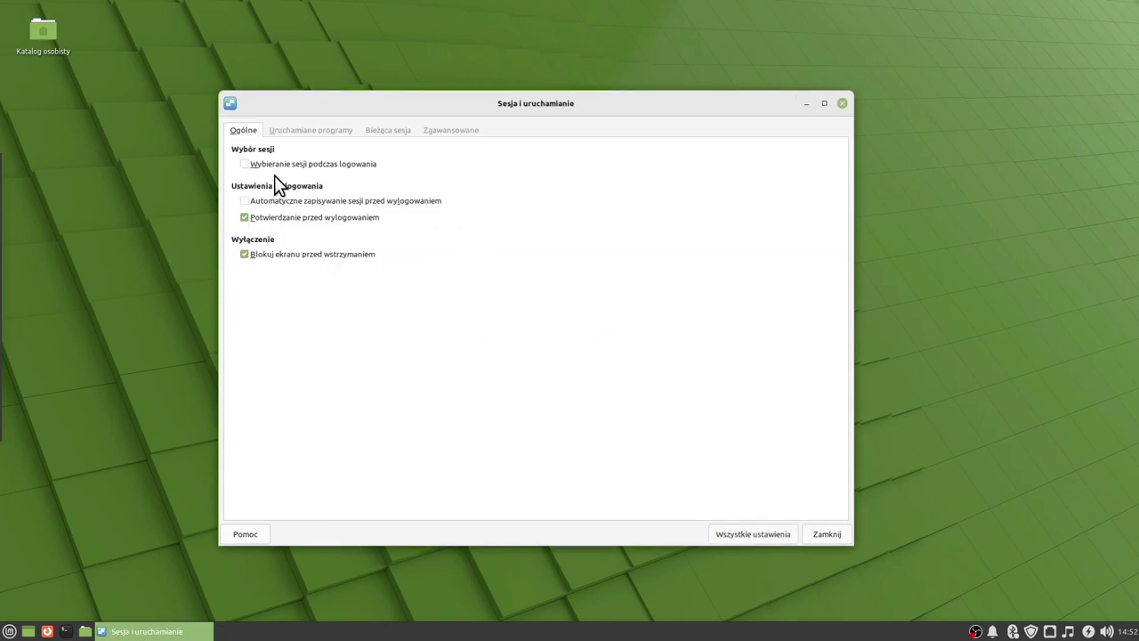
pyautogui.click(309, 130)
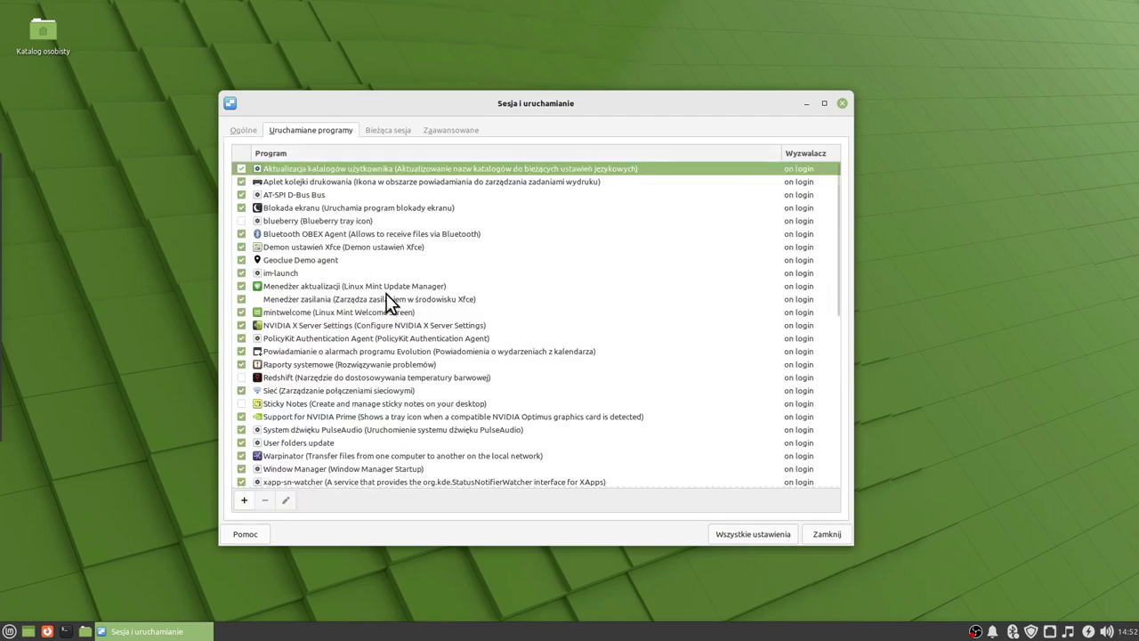
pyautogui.scroll(-6, 388, 294)
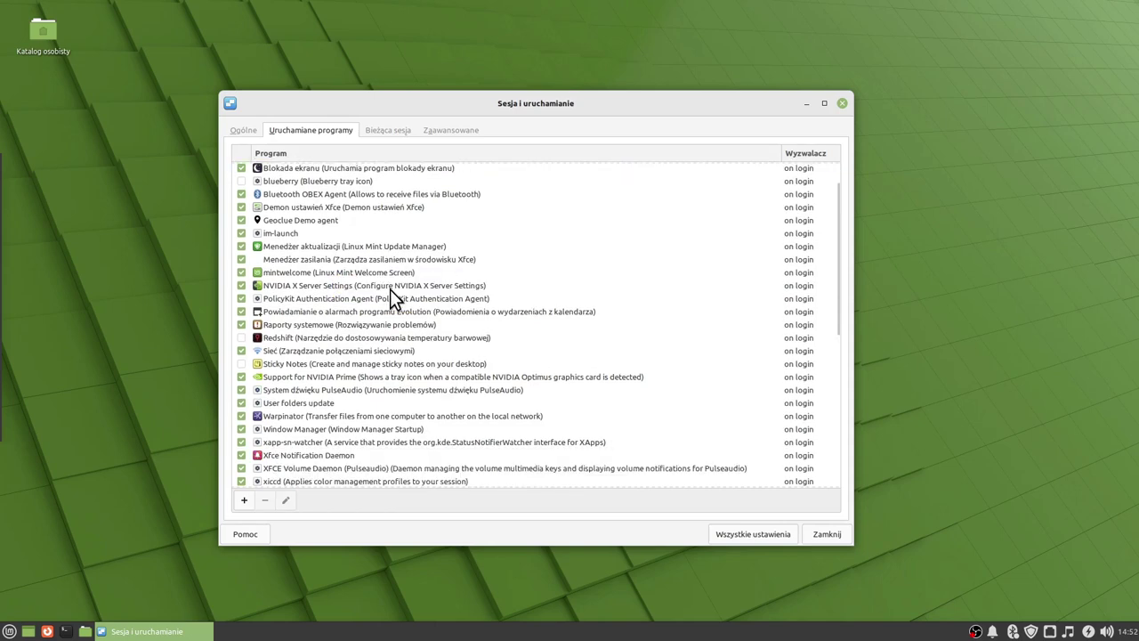
pyautogui.scroll(-2, 389, 289)
pyautogui.scroll(8, 391, 294)
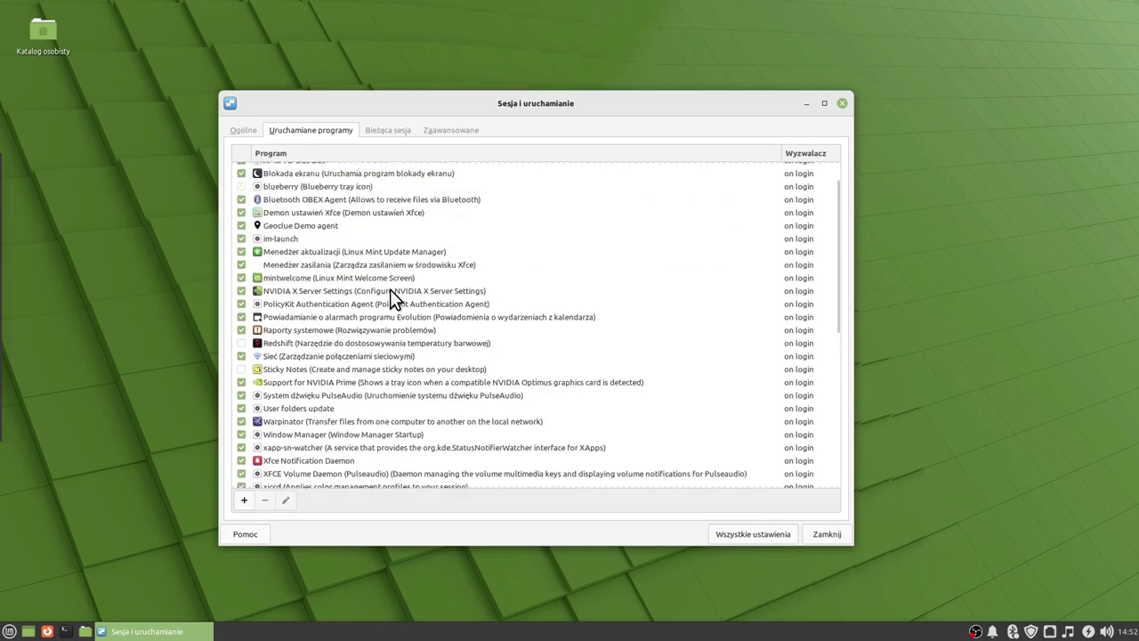
pyautogui.click(386, 131)
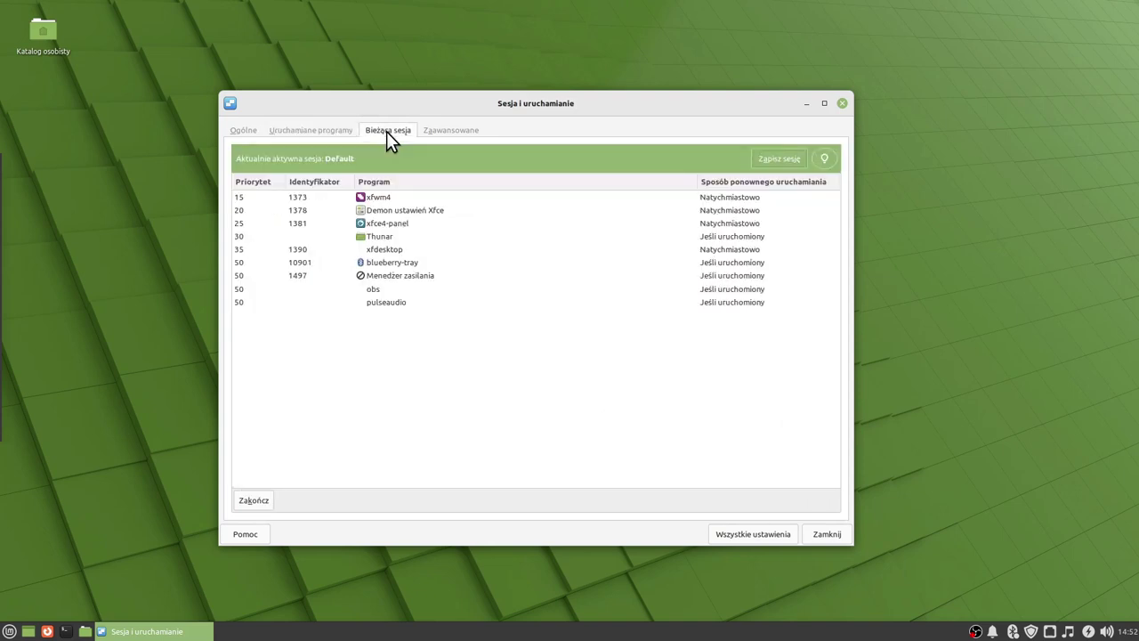
pyautogui.click(443, 129)
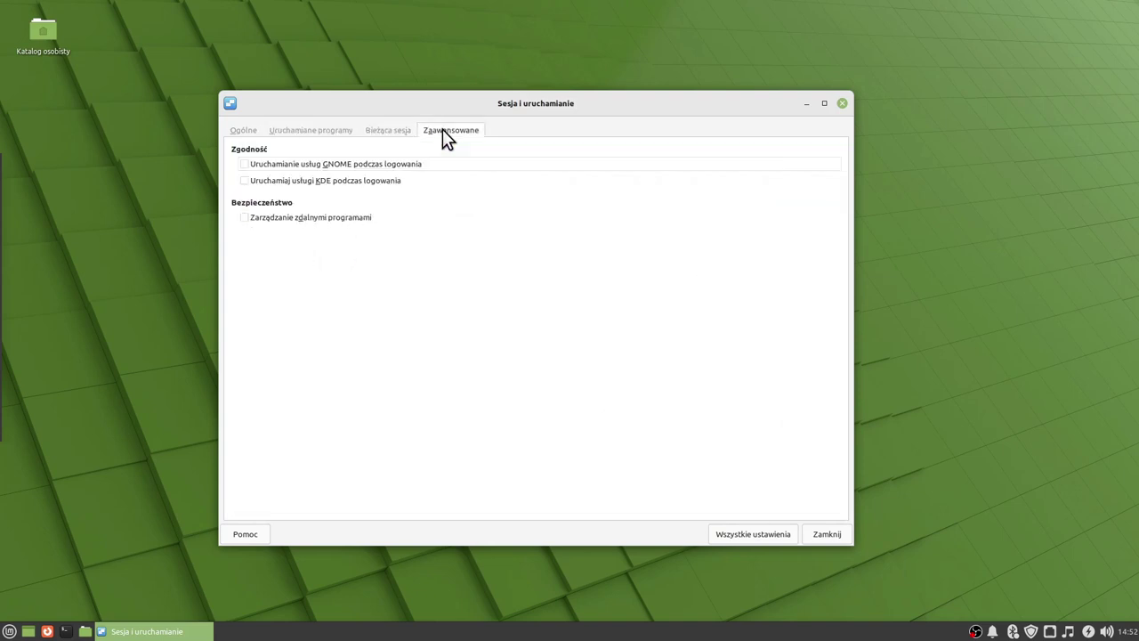
pyautogui.click(241, 130)
pyautogui.click(778, 534)
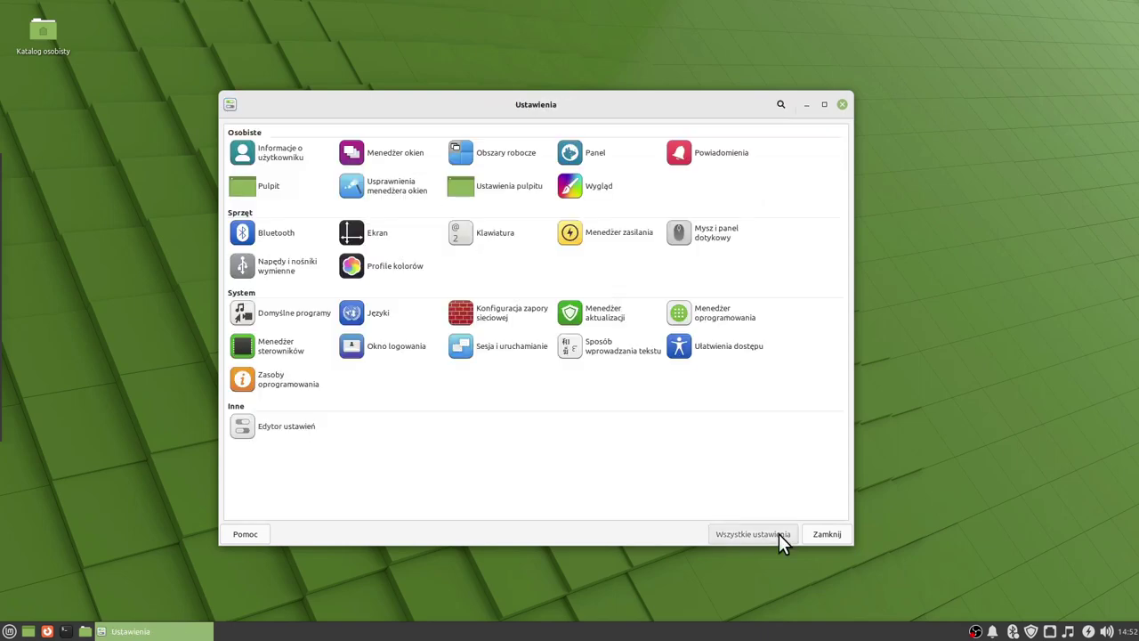
pyautogui.click(605, 351)
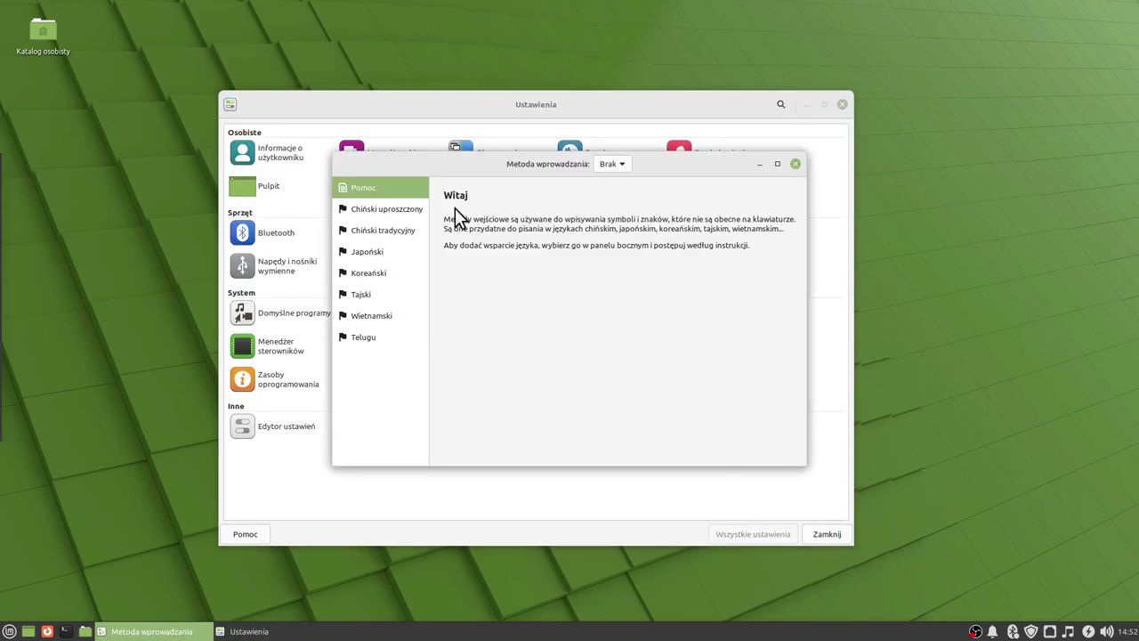
pyautogui.click(410, 211)
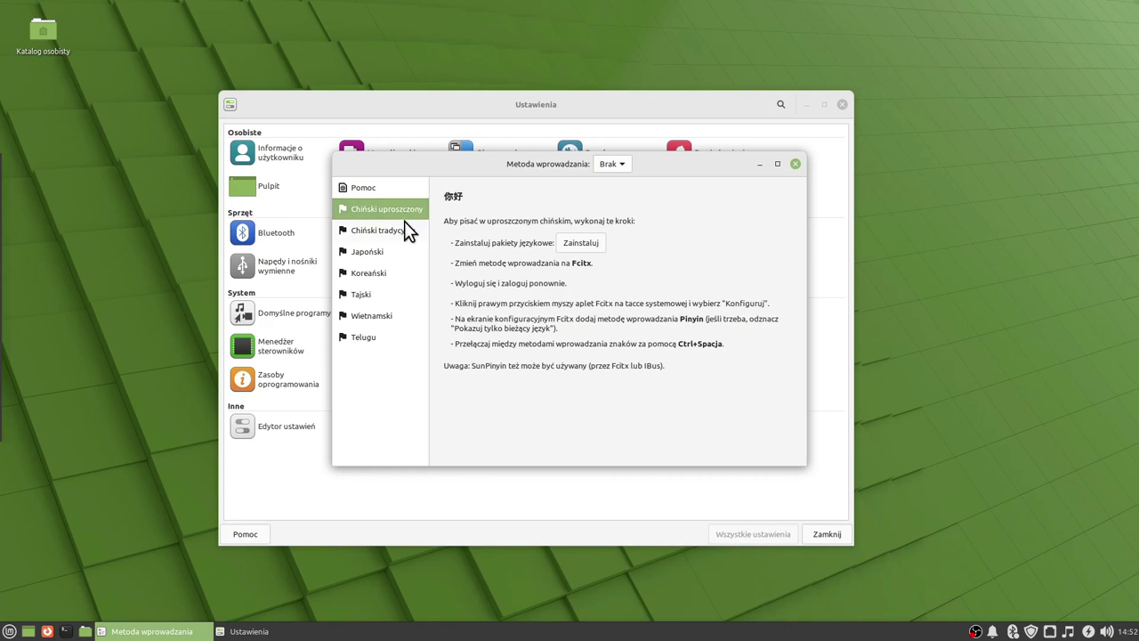
pyautogui.click(405, 231)
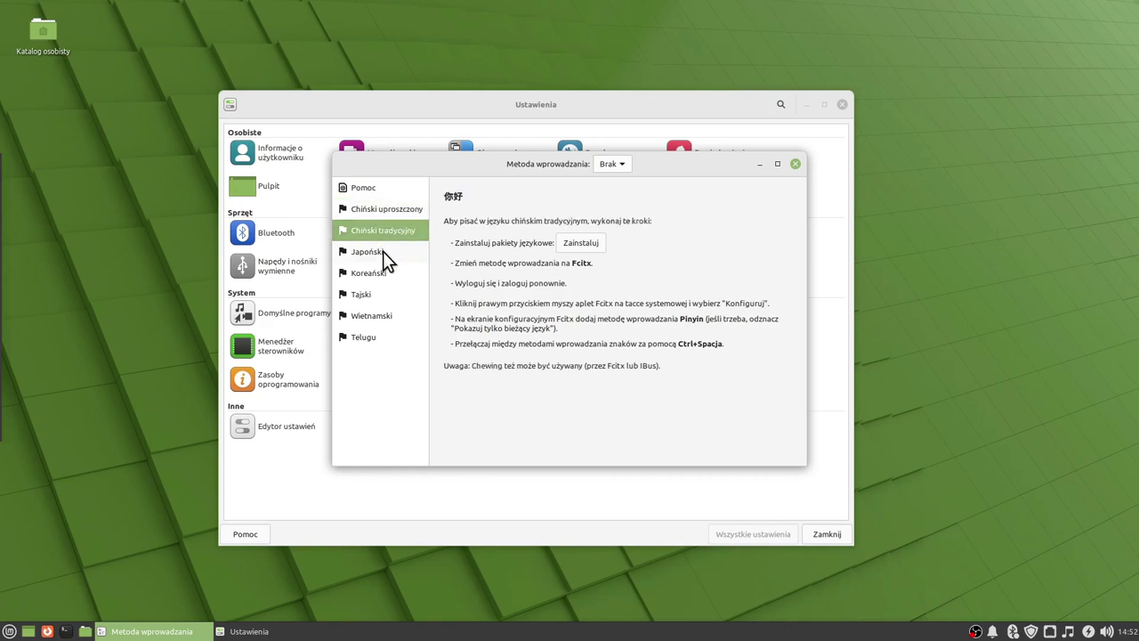
pyautogui.click(382, 251)
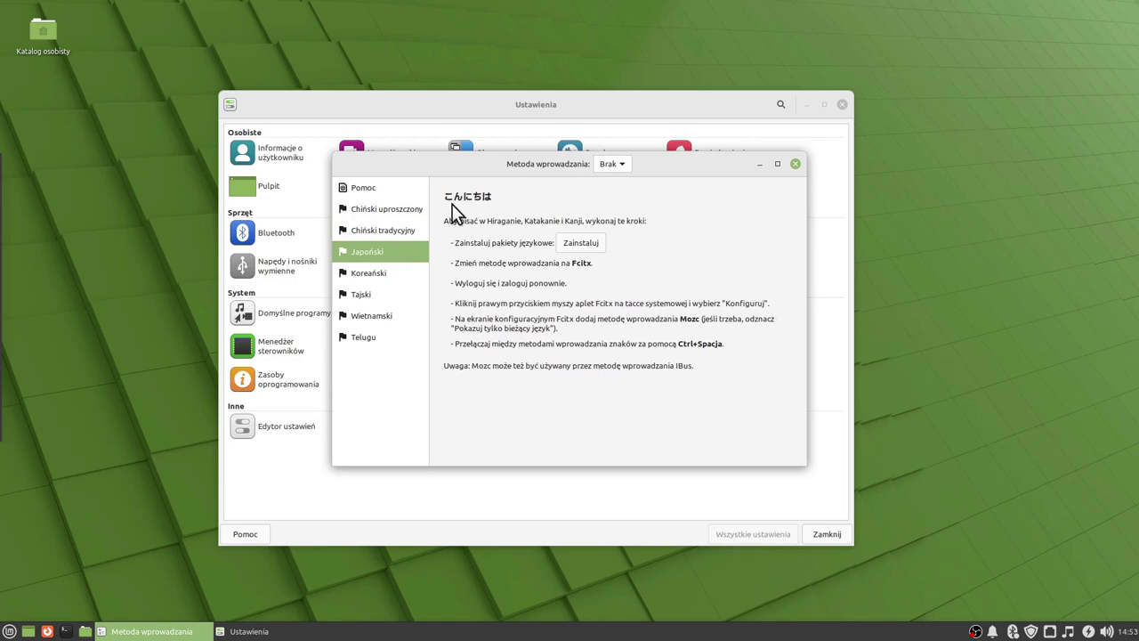
pyautogui.click(404, 232)
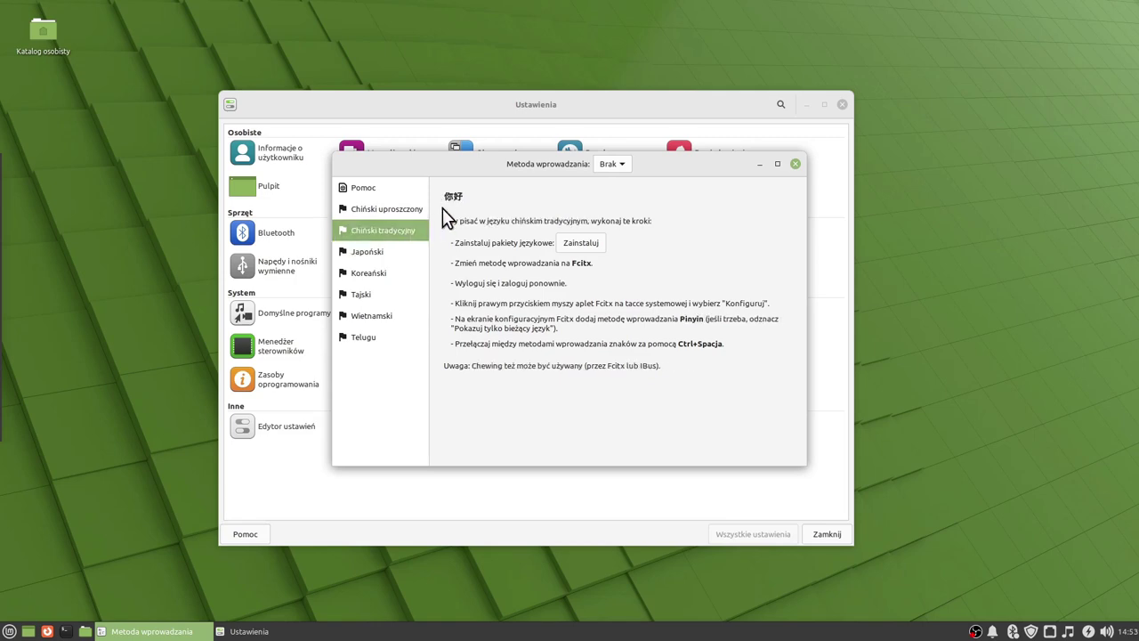
pyautogui.click(409, 211)
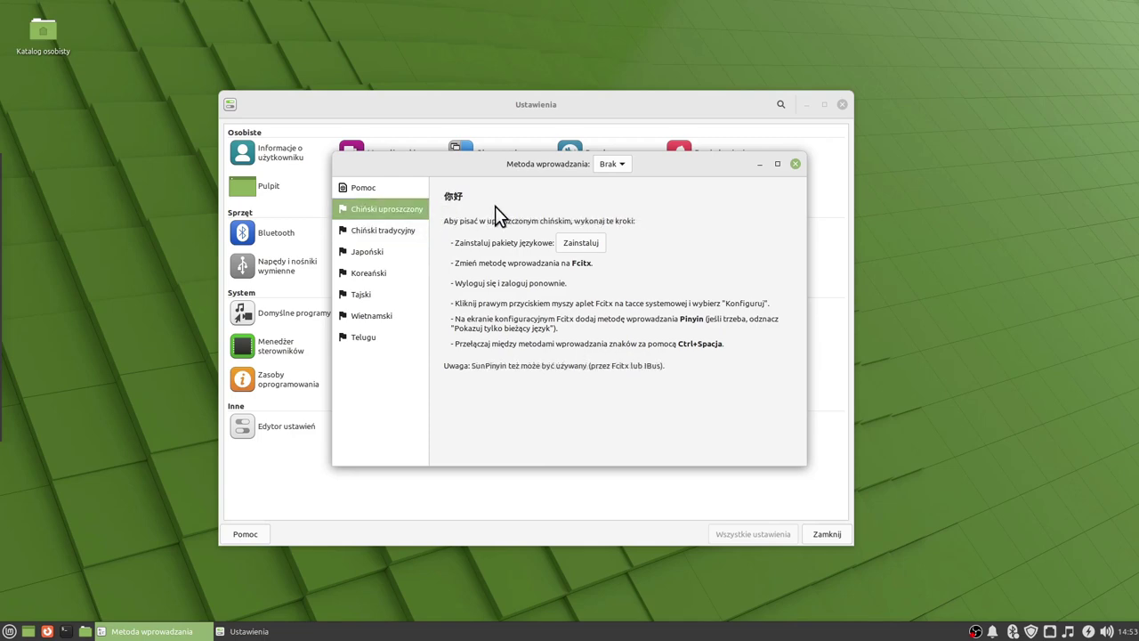
pyautogui.moveTo(710, 166); pyautogui.dragTo(686, 179)
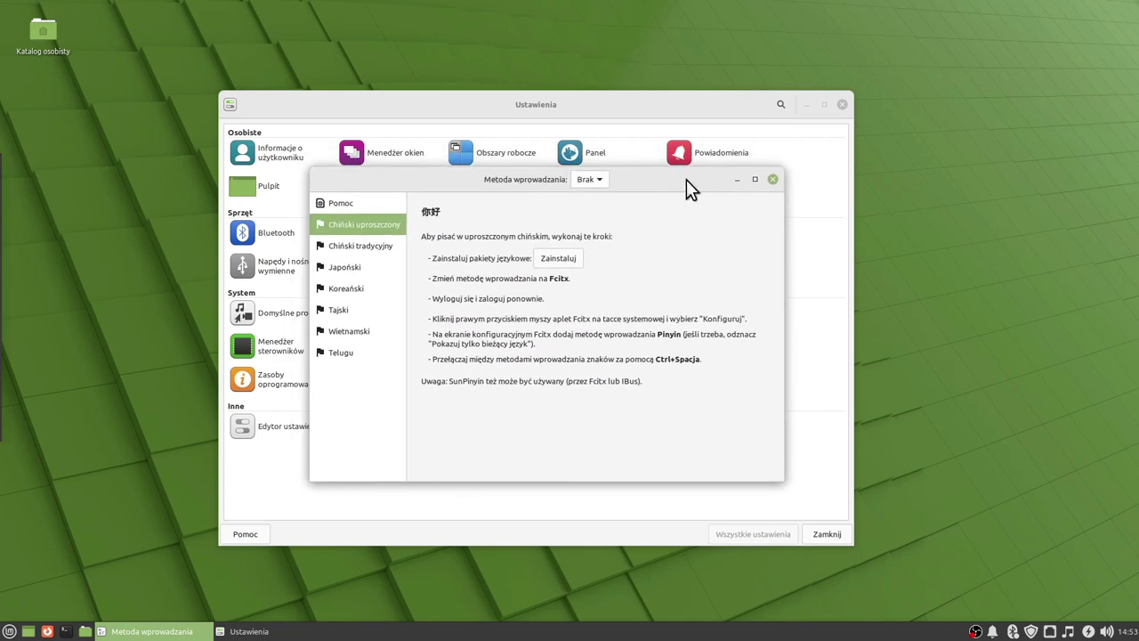
pyautogui.click(773, 178)
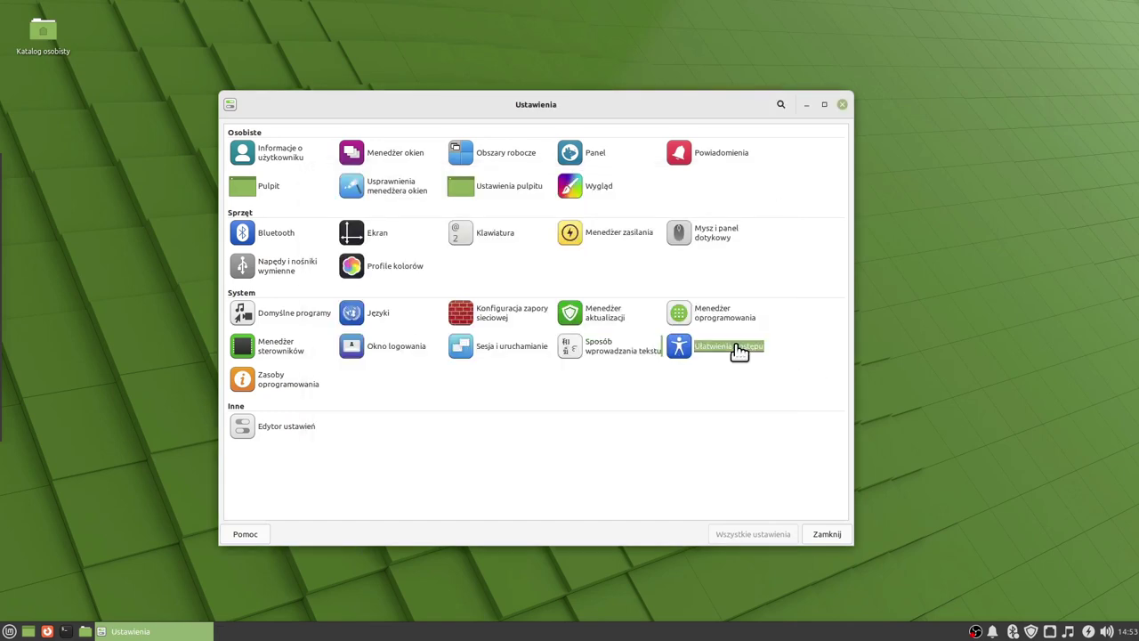
pyautogui.click(735, 346)
pyautogui.click(347, 129)
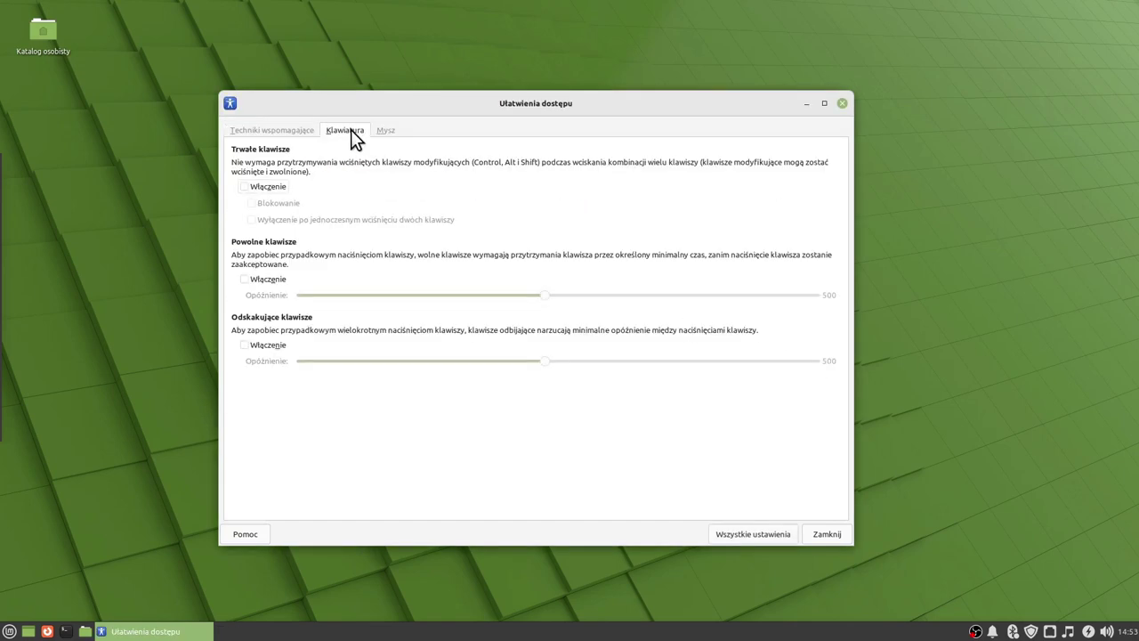
pyautogui.click(386, 131)
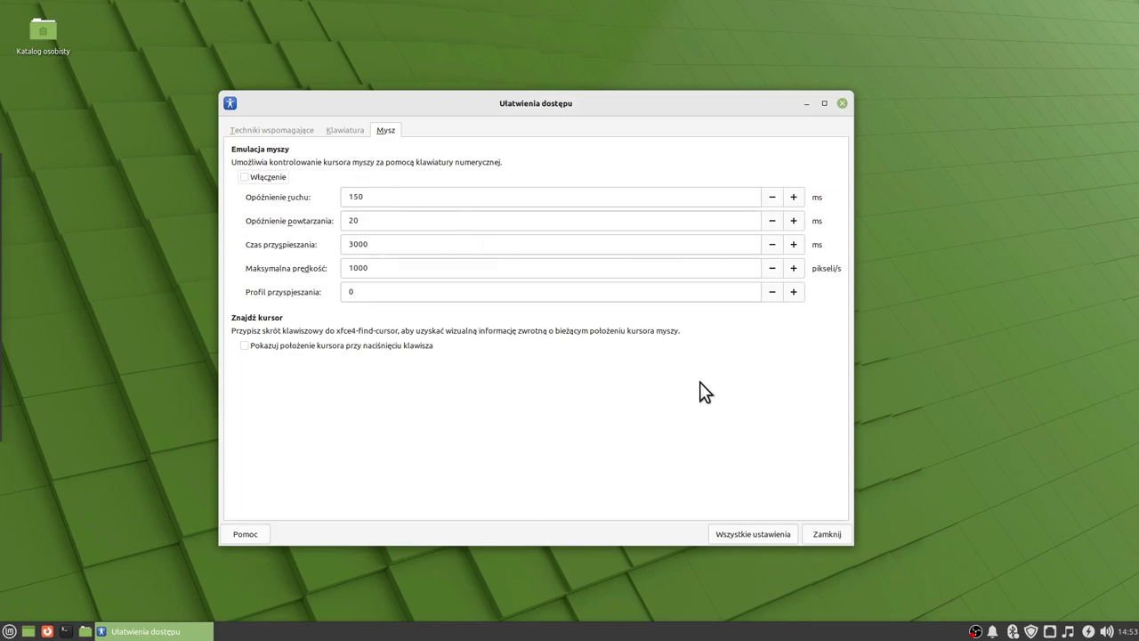
pyautogui.click(751, 534)
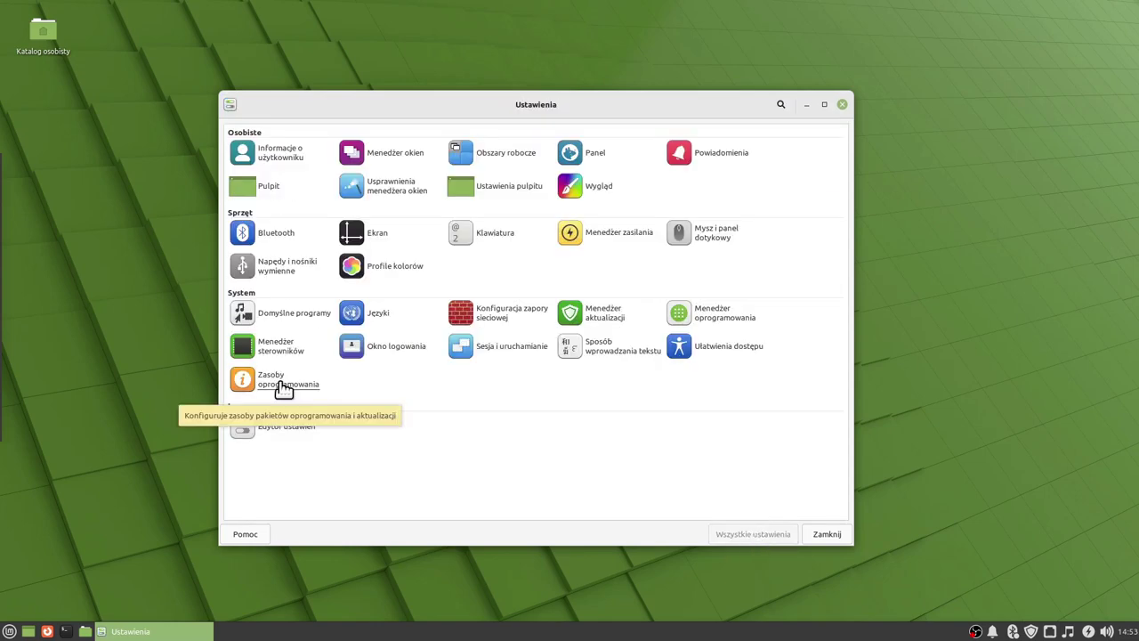
# Authenticate to view the Software Sources mirrors, close it, and launch Edytor ustawień.
pyautogui.click(282, 389)
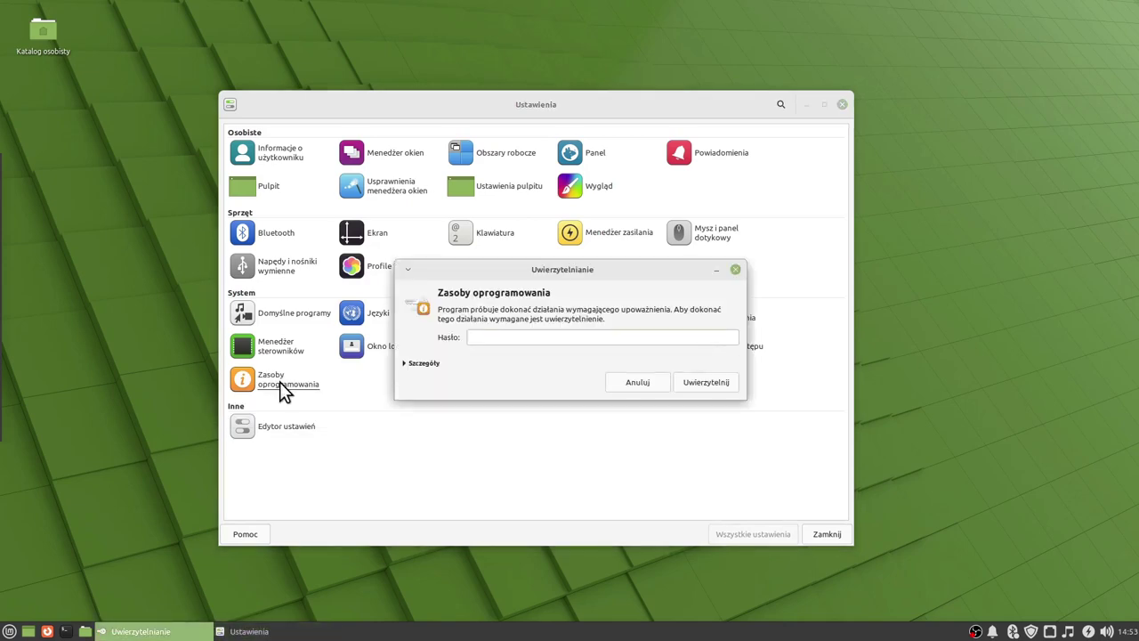
pyautogui.write('*****')
pyautogui.press('Return')
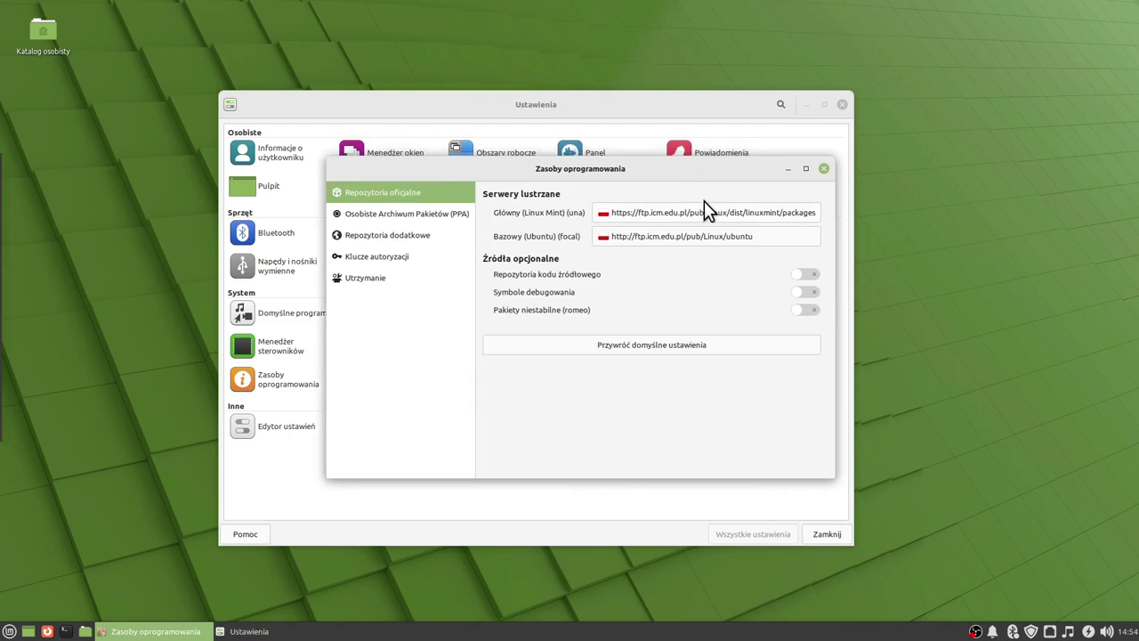
pyautogui.click(823, 169)
pyautogui.click(301, 428)
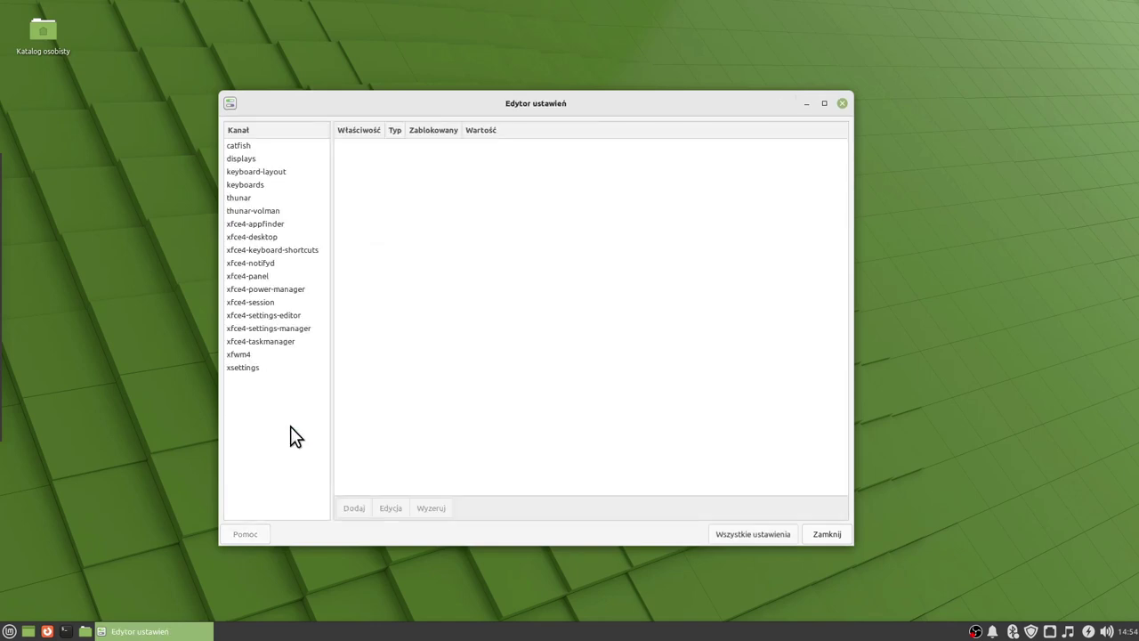
# Browse the catfish, displays, keyboard-layout, keyboards, thunar, thunar-volman and xfce4-desktop channels.
pyautogui.click(242, 147)
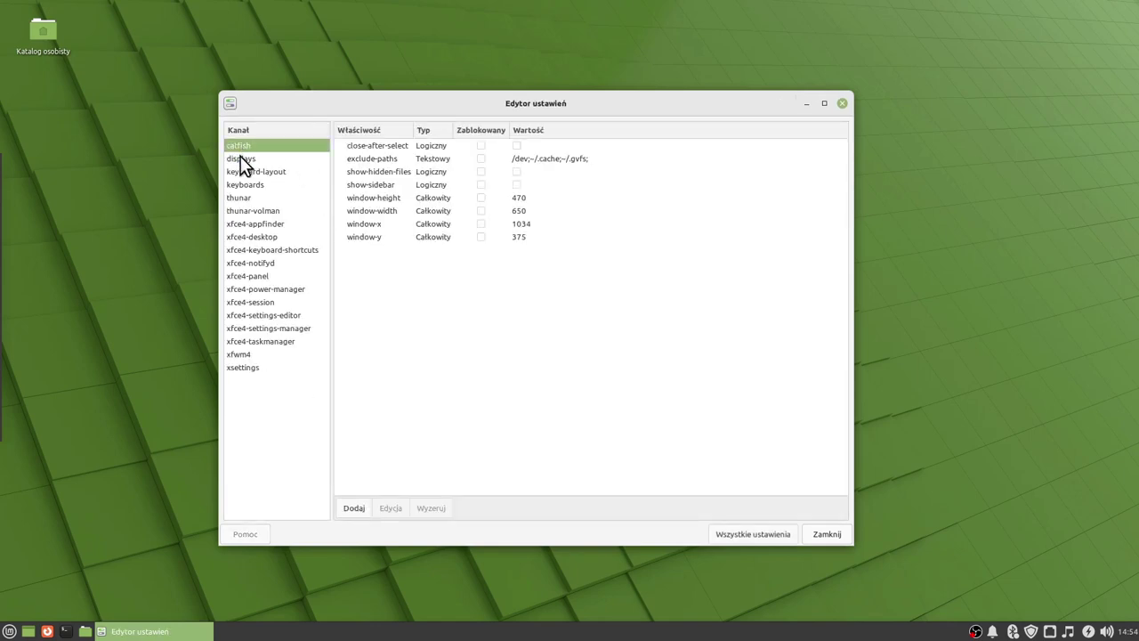
pyautogui.click(243, 159)
pyautogui.click(242, 172)
pyautogui.click(243, 184)
pyautogui.click(244, 197)
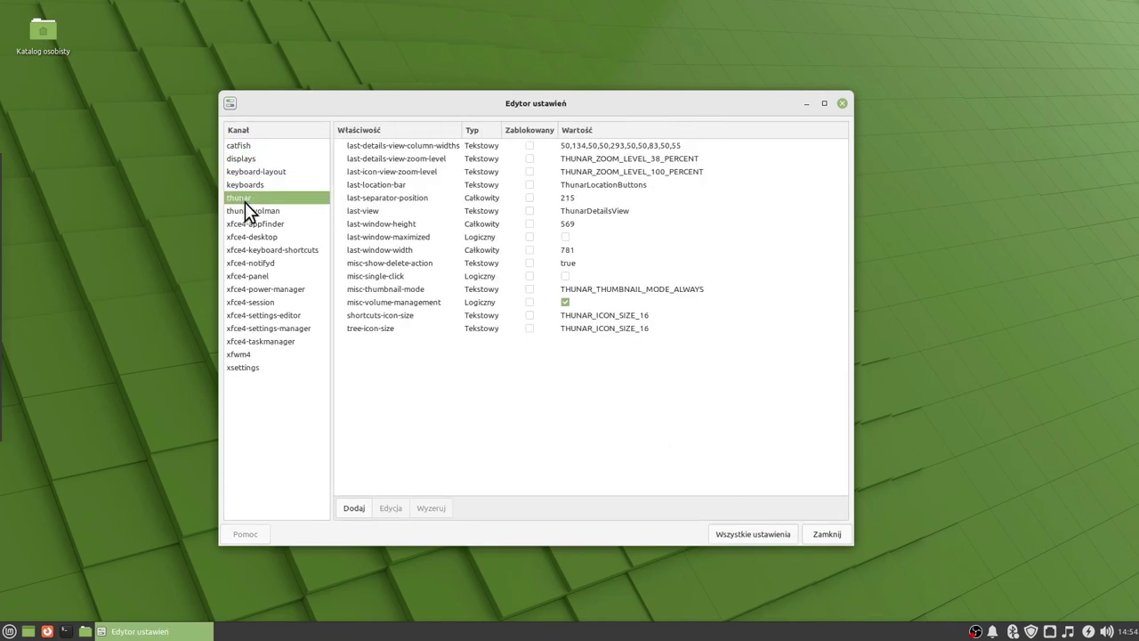
pyautogui.click(249, 211)
pyautogui.click(256, 237)
# Browse the remaining xfce4 channels through xfce4-settings-manager, return to Wszystkie ustawienia, and close Settings.
pyautogui.click(259, 250)
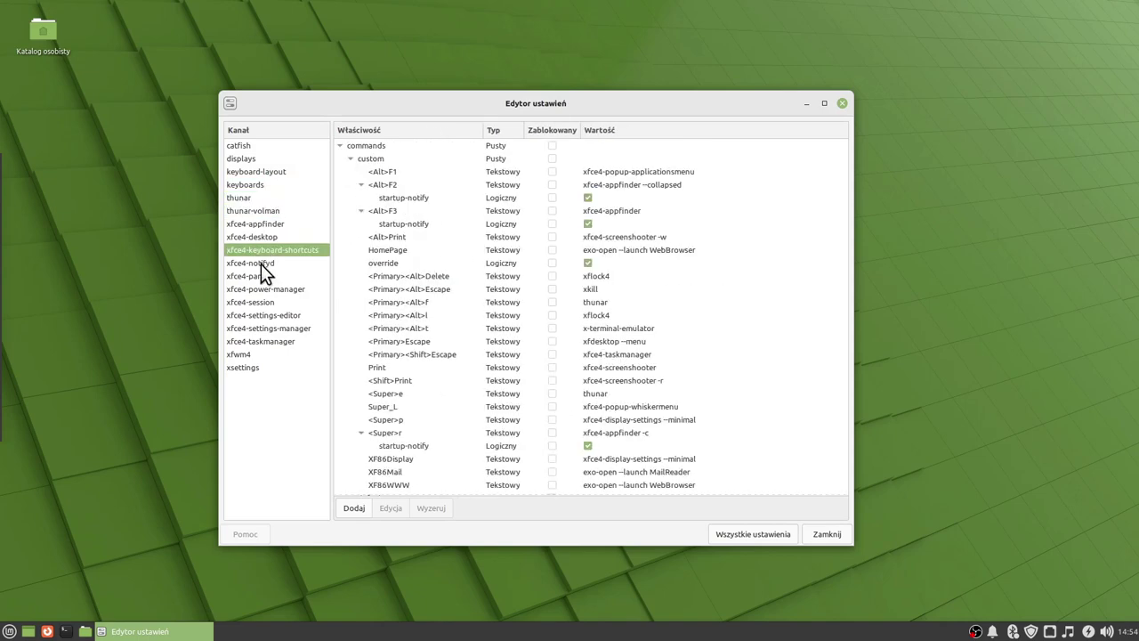
pyautogui.click(260, 264)
pyautogui.click(258, 276)
pyautogui.click(258, 289)
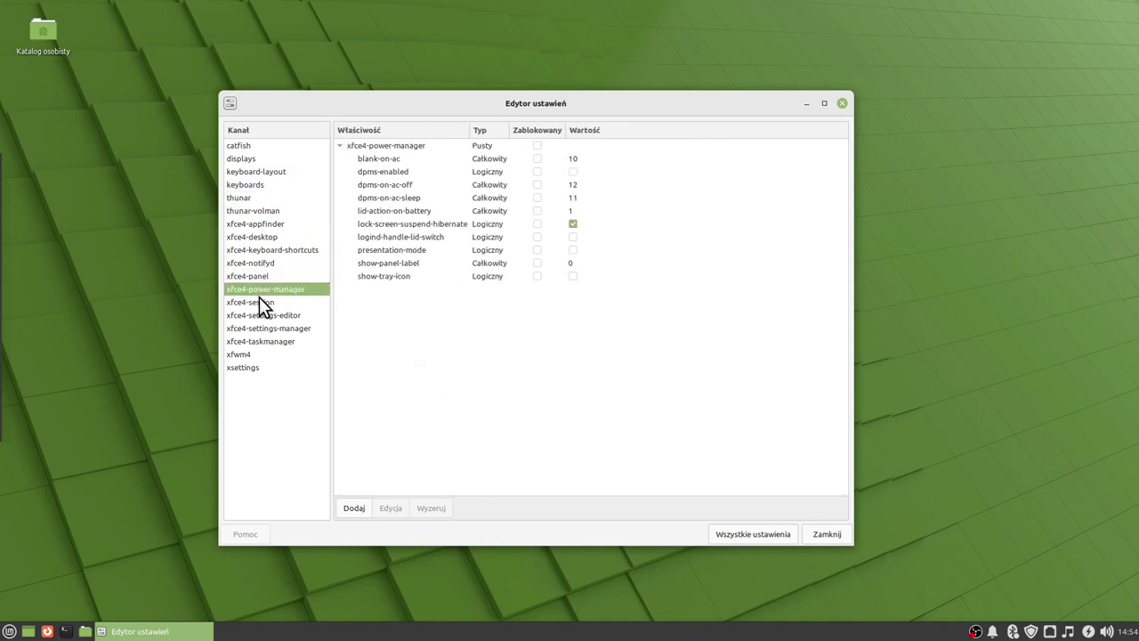
pyautogui.click(257, 302)
pyautogui.click(259, 315)
pyautogui.click(263, 327)
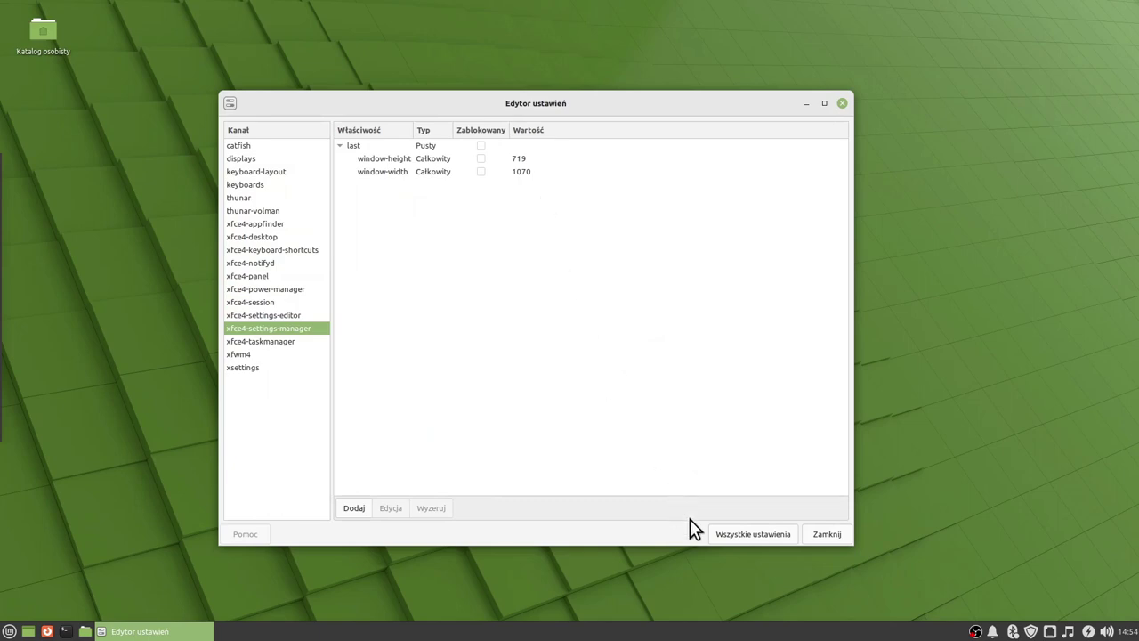
pyautogui.click(734, 537)
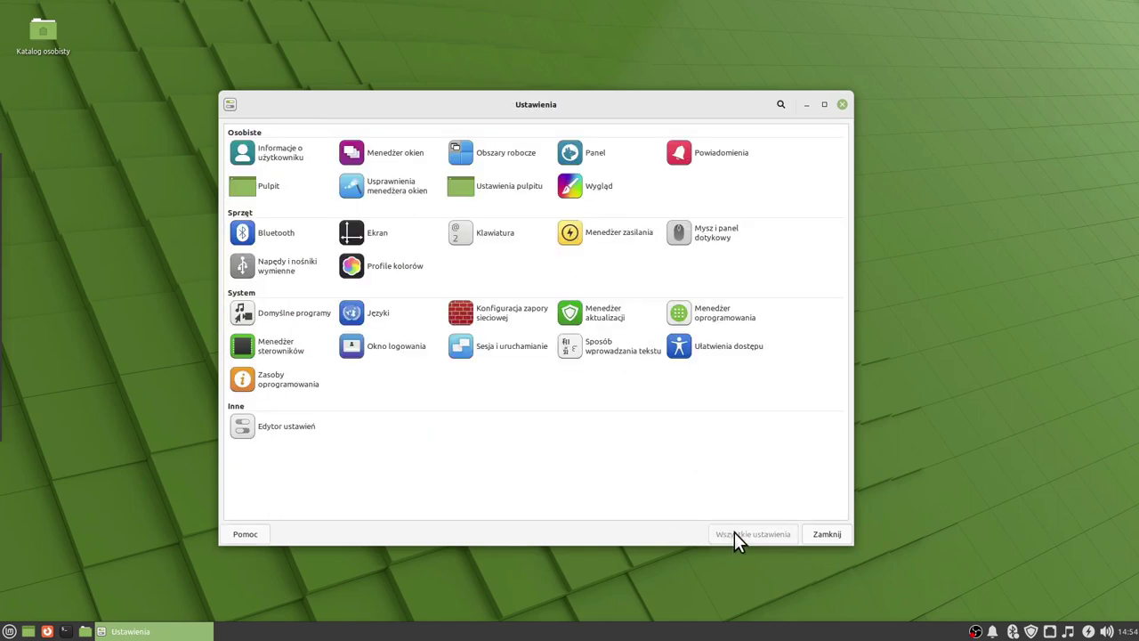
pyautogui.click(843, 105)
# Browse the Whisker menu's all programs, recently used and favourites lists.
pyautogui.click(9, 631)
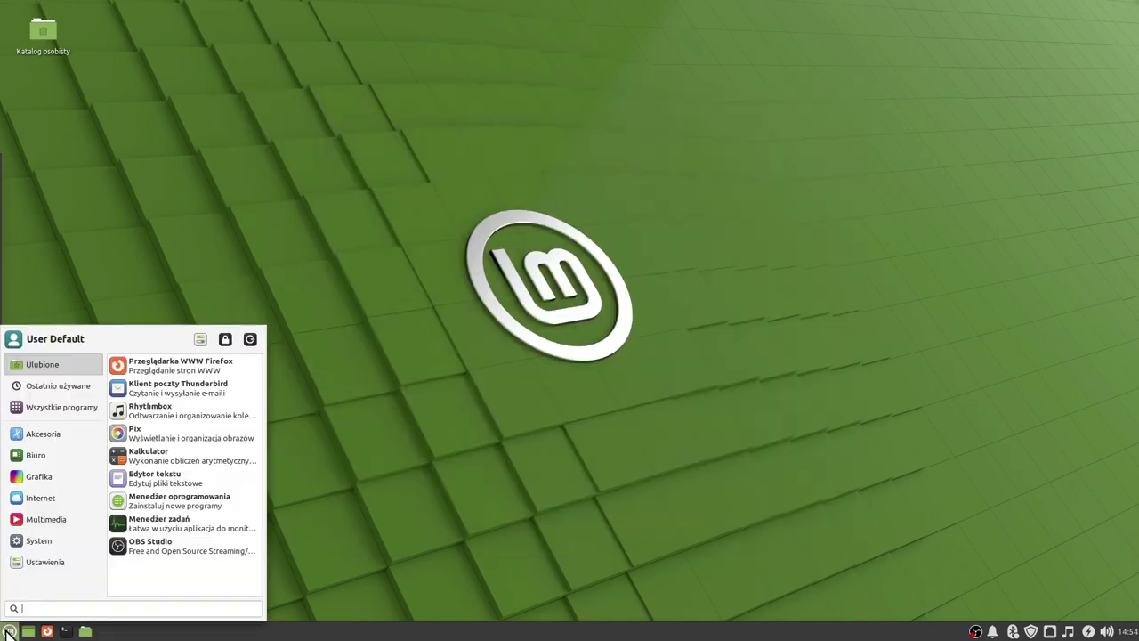
pyautogui.click(76, 412)
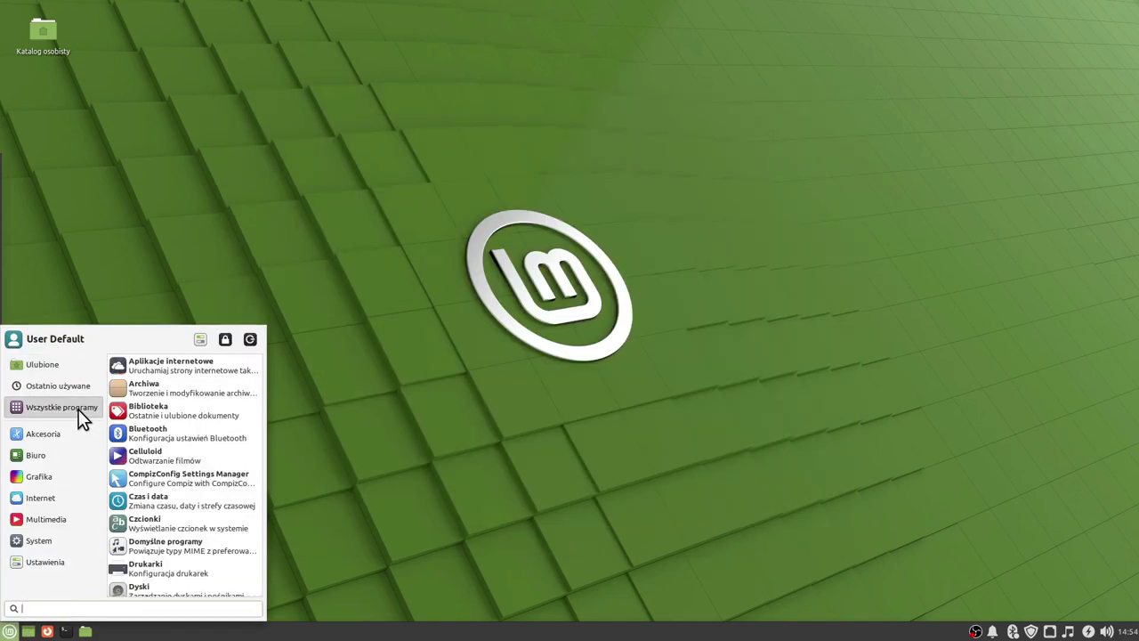
pyautogui.scroll(-10, 225, 426)
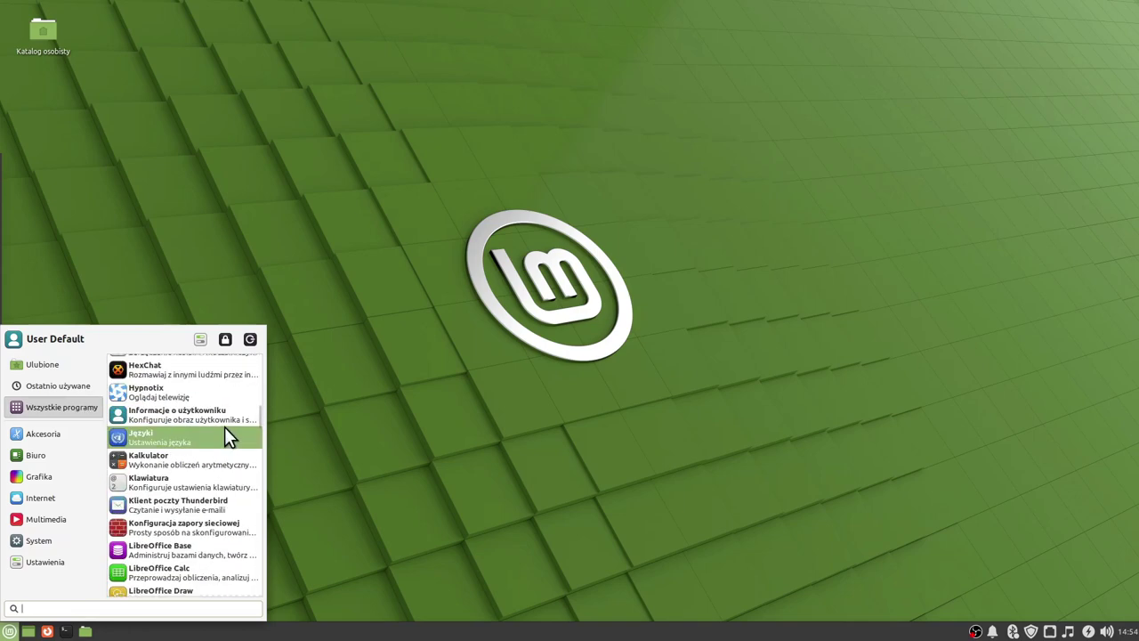
pyautogui.scroll(-3, 226, 425)
pyautogui.click(66, 386)
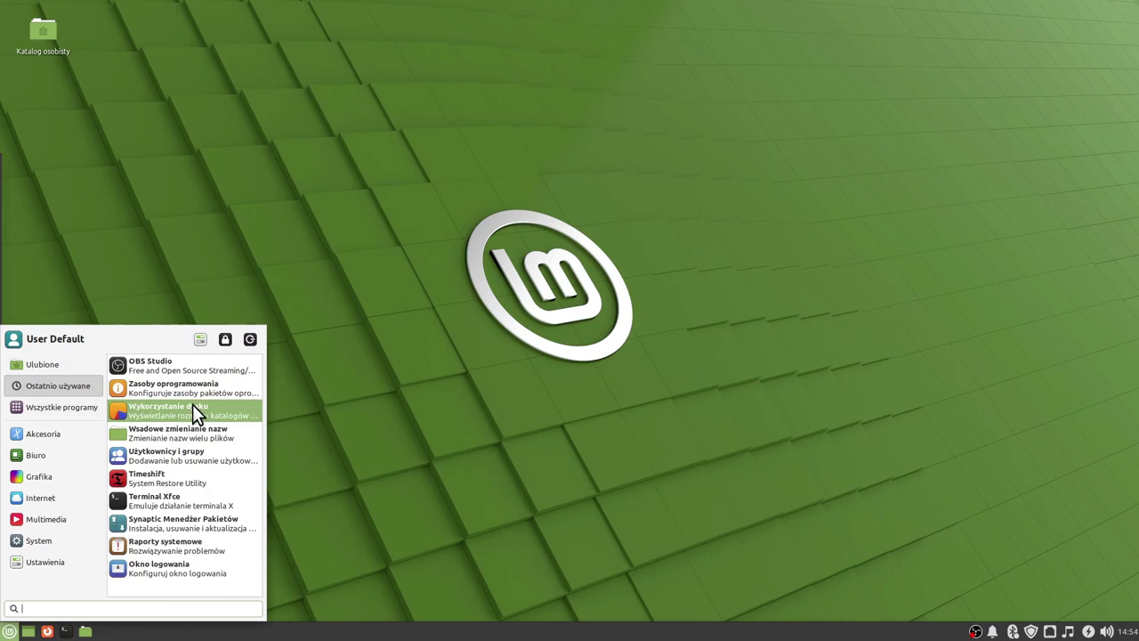
pyautogui.click(67, 367)
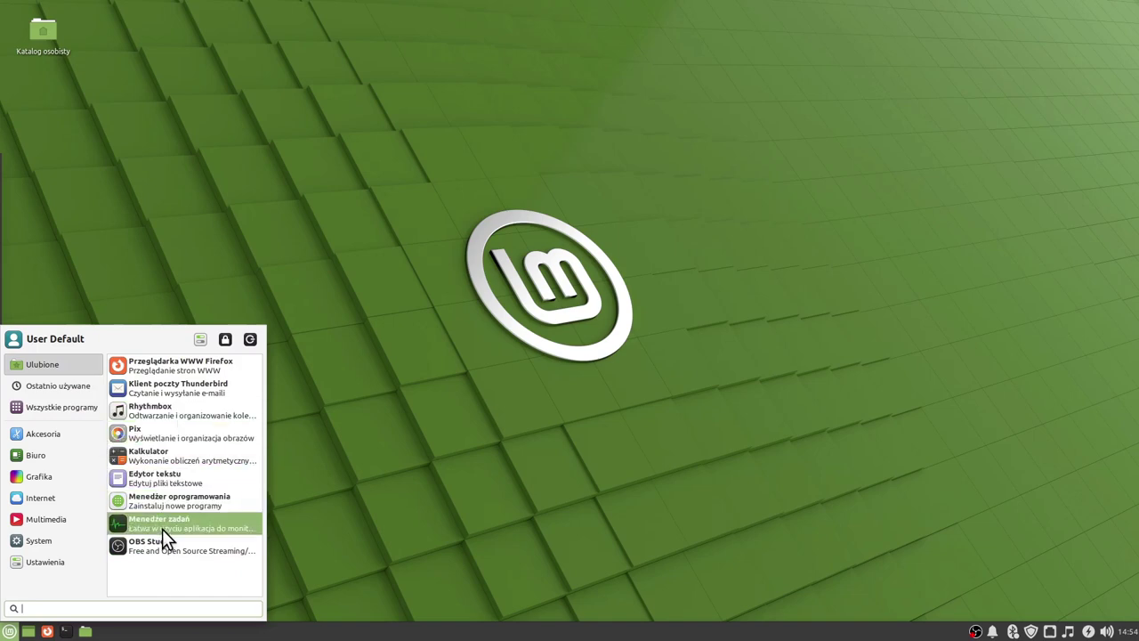
pyautogui.click(372, 487)
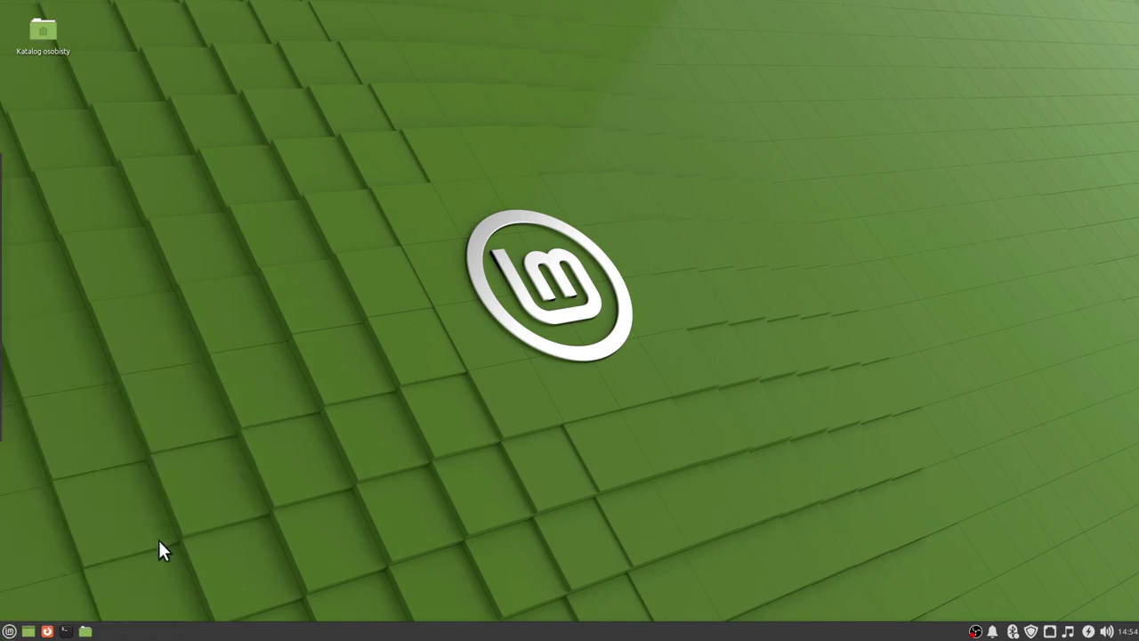
# Remove Pix from the Whisker menu favourites.
pyautogui.click(8, 631)
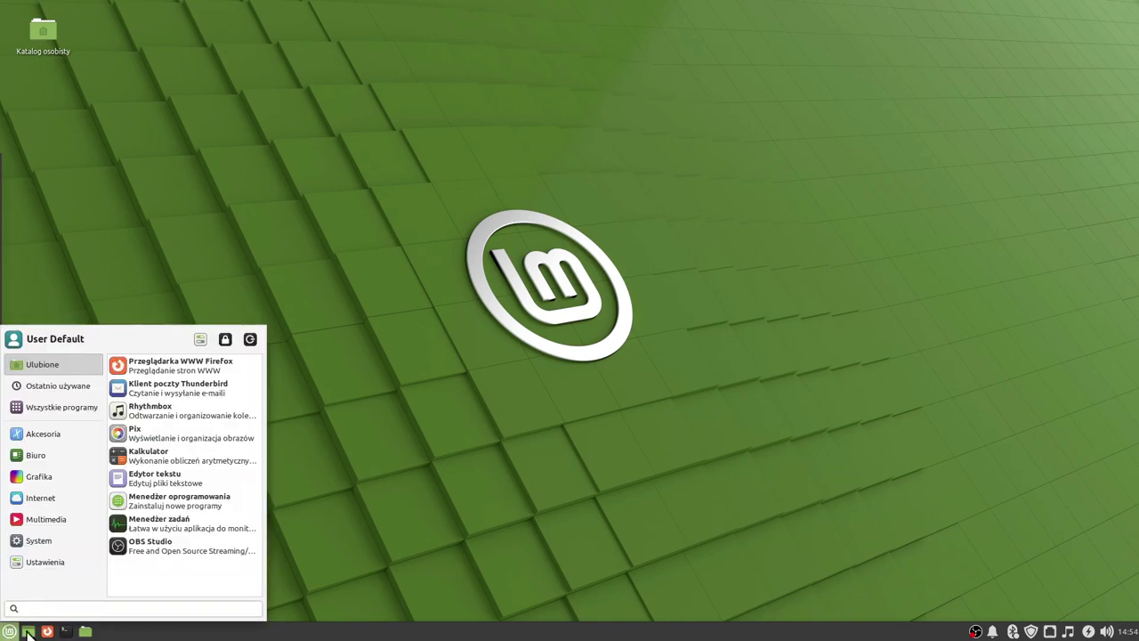
pyautogui.rightClick(136, 434)
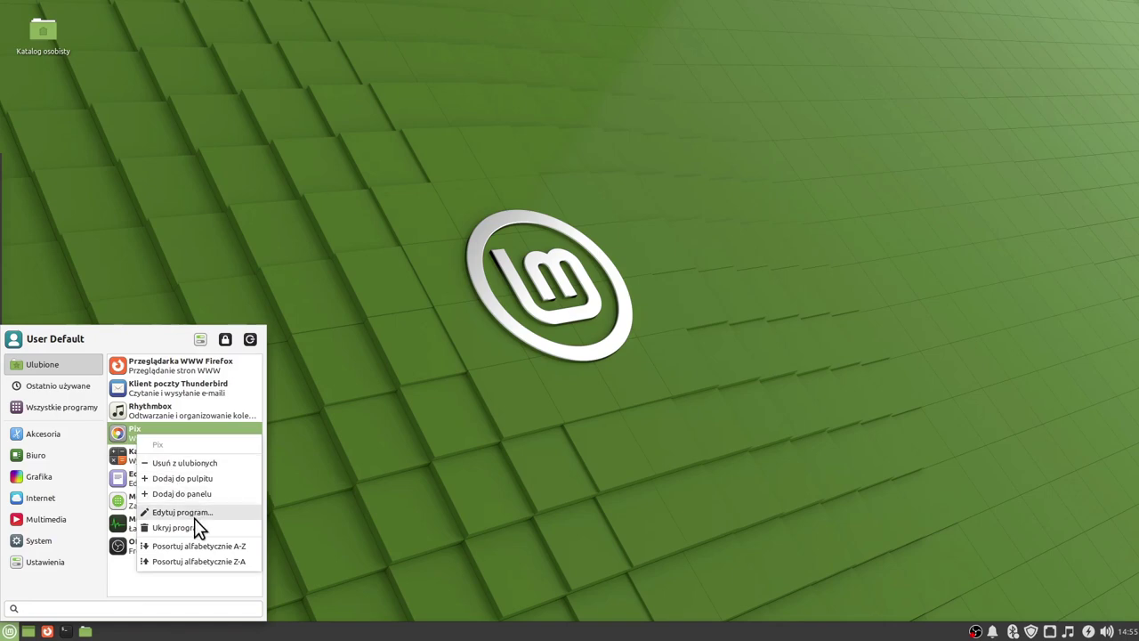
pyautogui.click(195, 462)
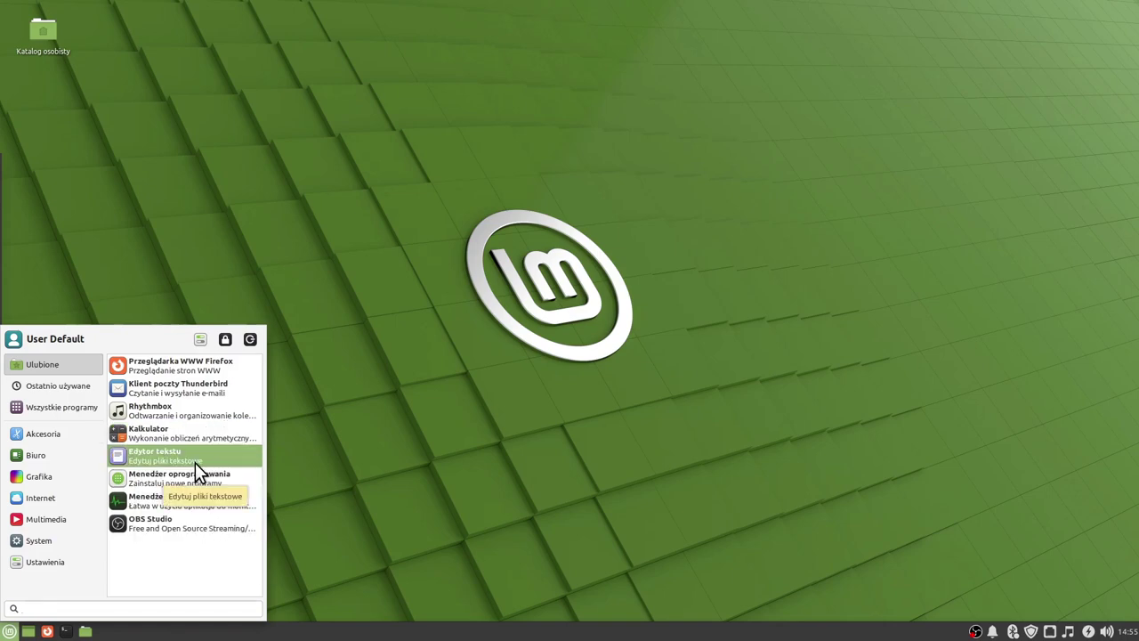
pyautogui.click(338, 459)
pyautogui.click(9, 630)
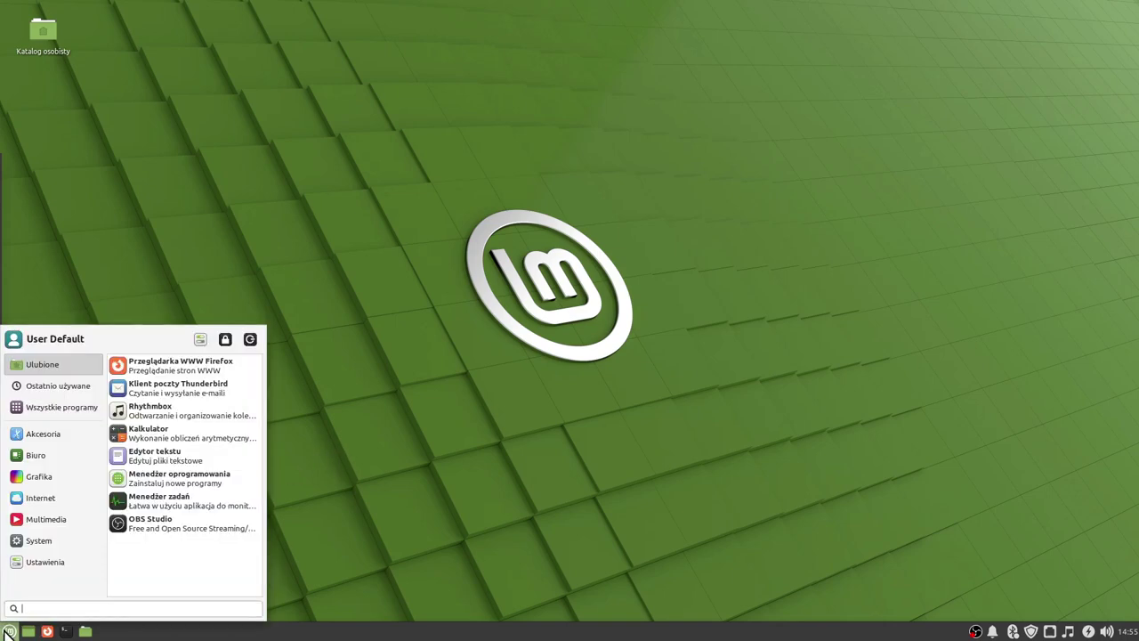
# Add Rysunek to the favourites and move Menedżer zadań above Edytor tekstu.
pyautogui.moveTo(37, 475)
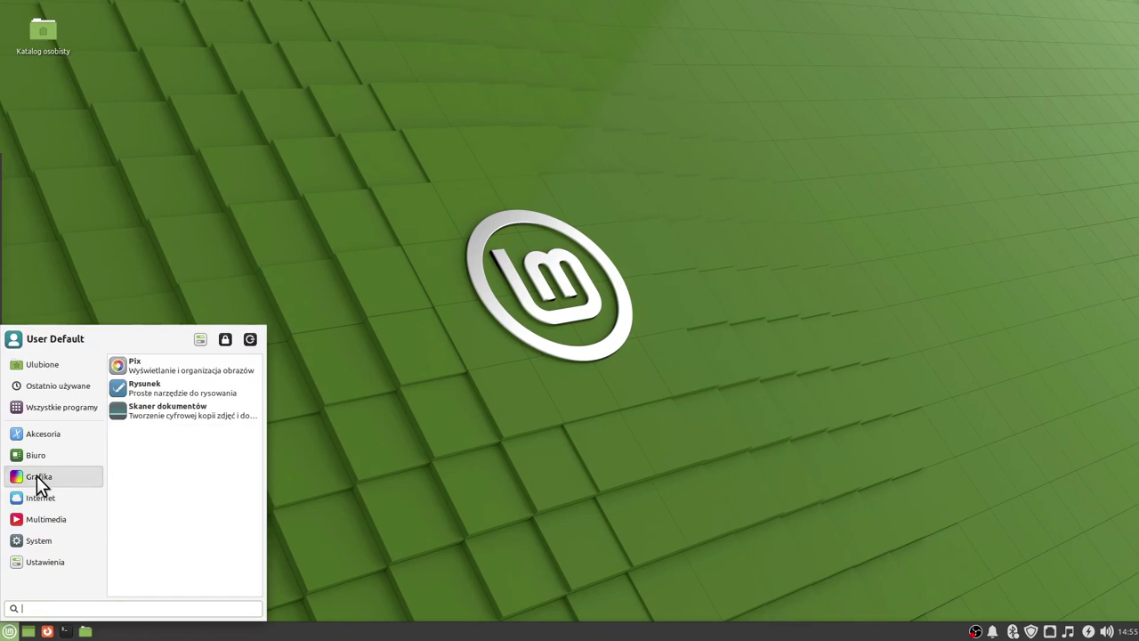
pyautogui.rightClick(129, 384)
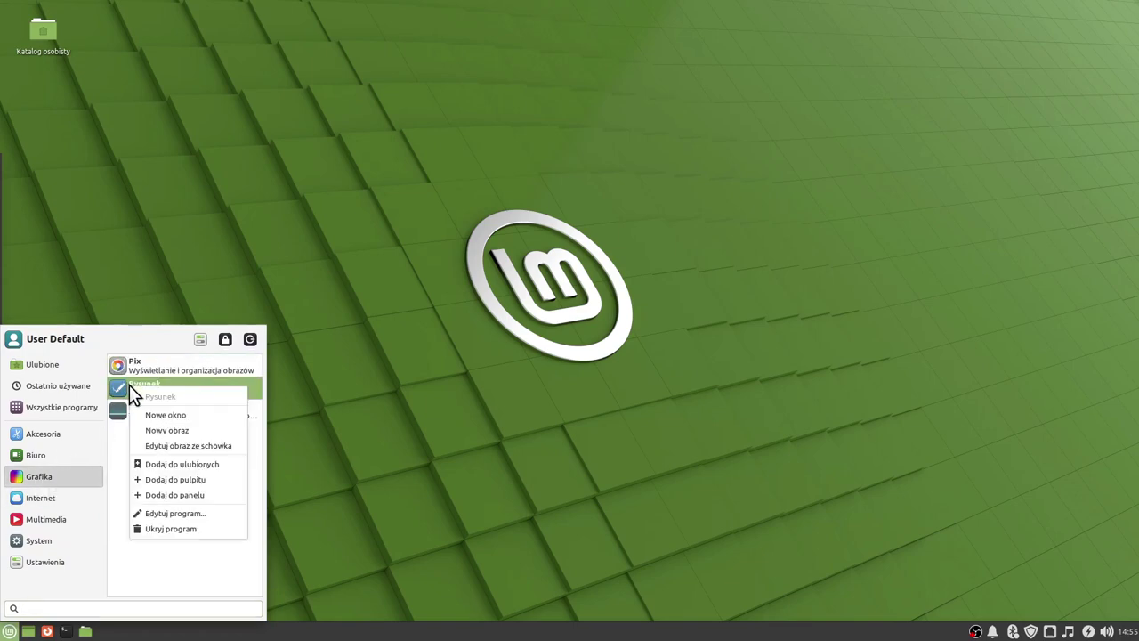
pyautogui.click(187, 461)
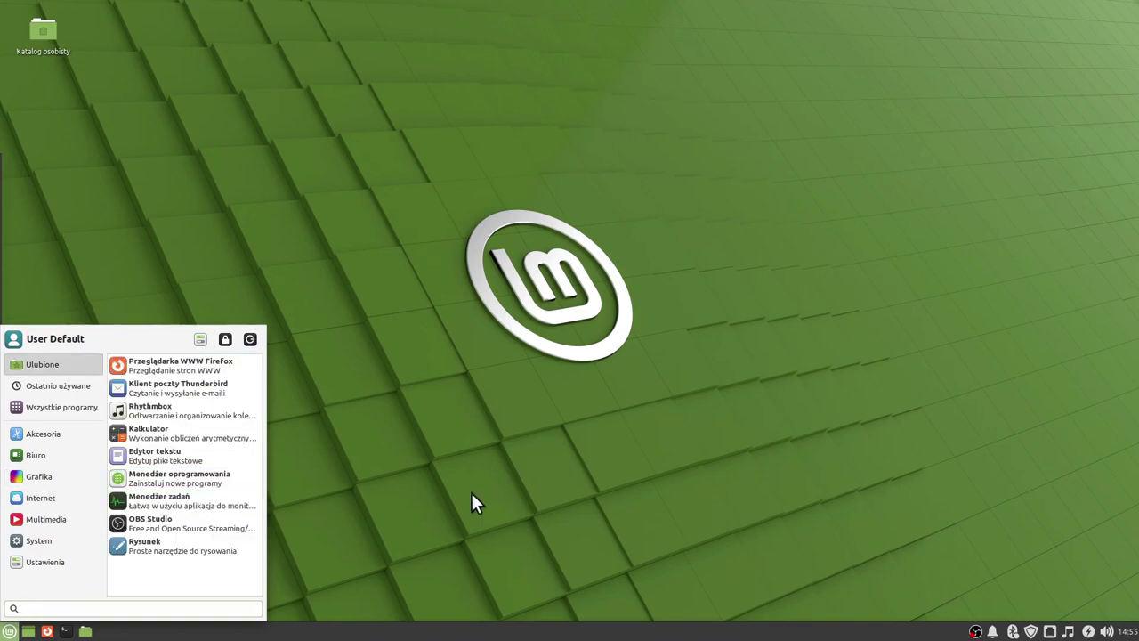
pyautogui.click(471, 490)
pyautogui.click(5, 631)
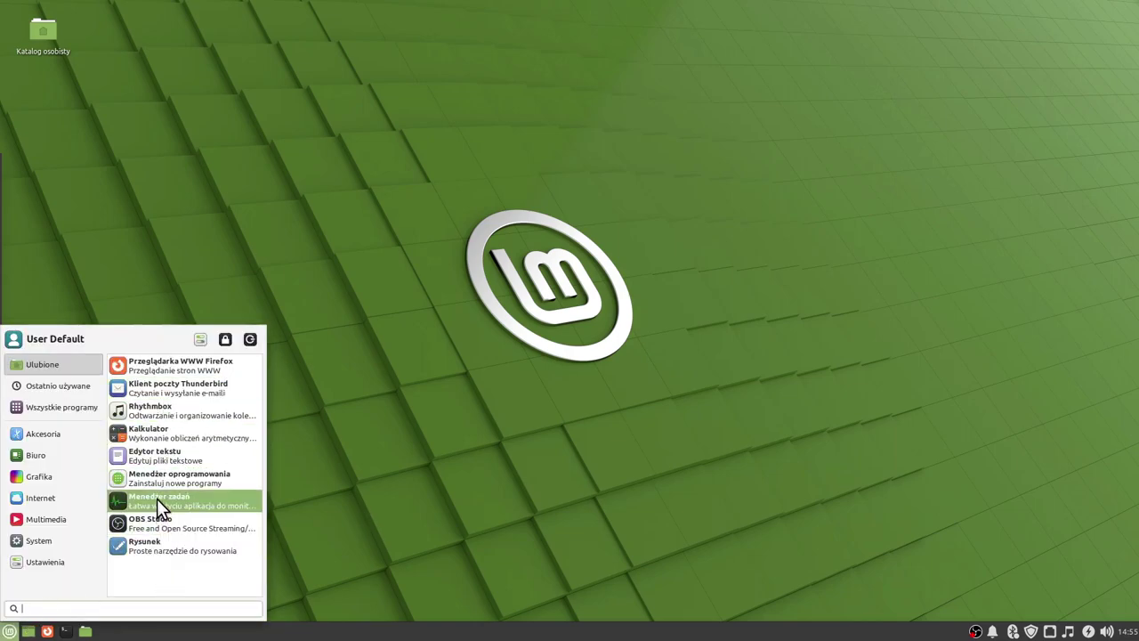
pyautogui.moveTo(157, 495); pyautogui.dragTo(165, 409)
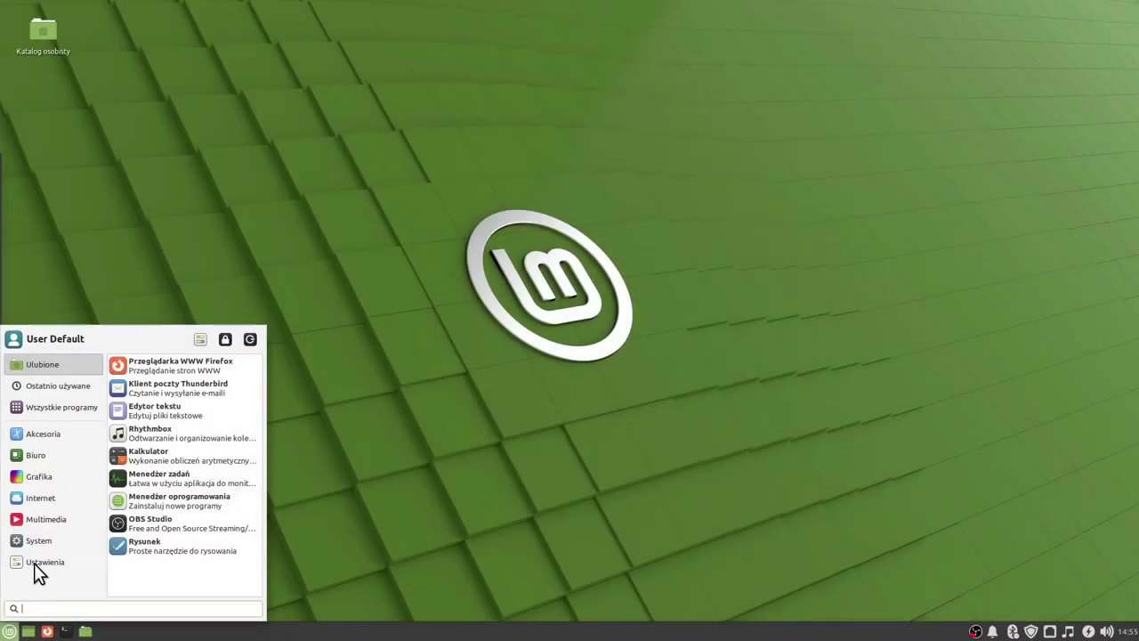
# Untick 'Zapisanie sesji przed wylogowaniem' in the end-session dialog, then cancel it.
pyautogui.click(249, 341)
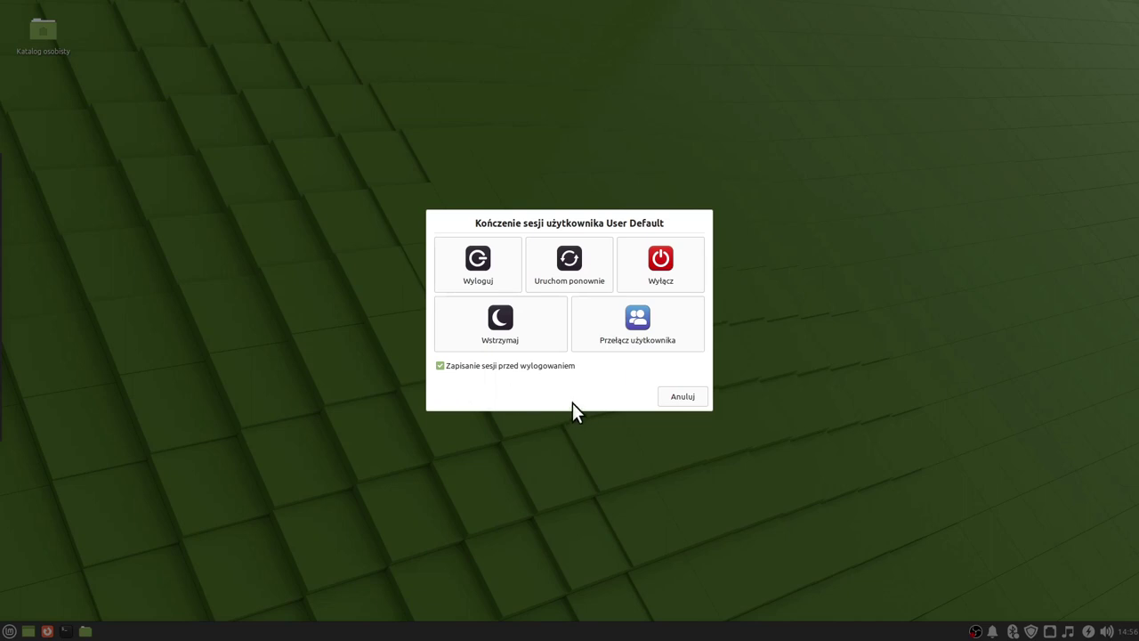
pyautogui.click(518, 370)
pyautogui.click(683, 397)
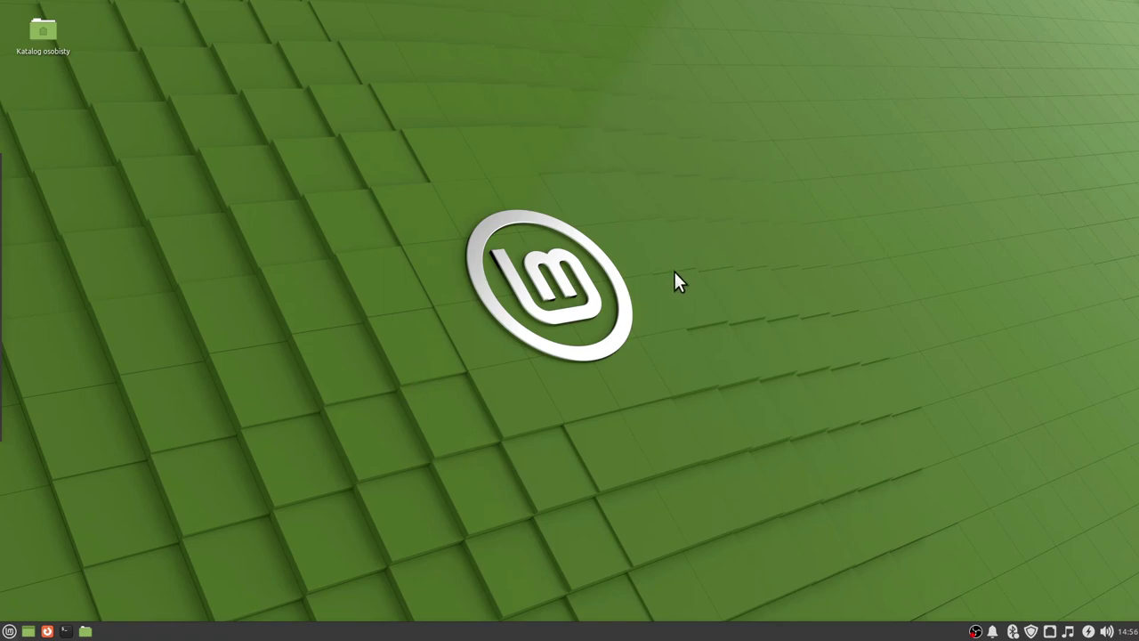
# Choose Wyłącz in the Whisker menu's end-session dialog to shut down the computer.
pyautogui.click(10, 631)
pyautogui.moveTo(64, 519)
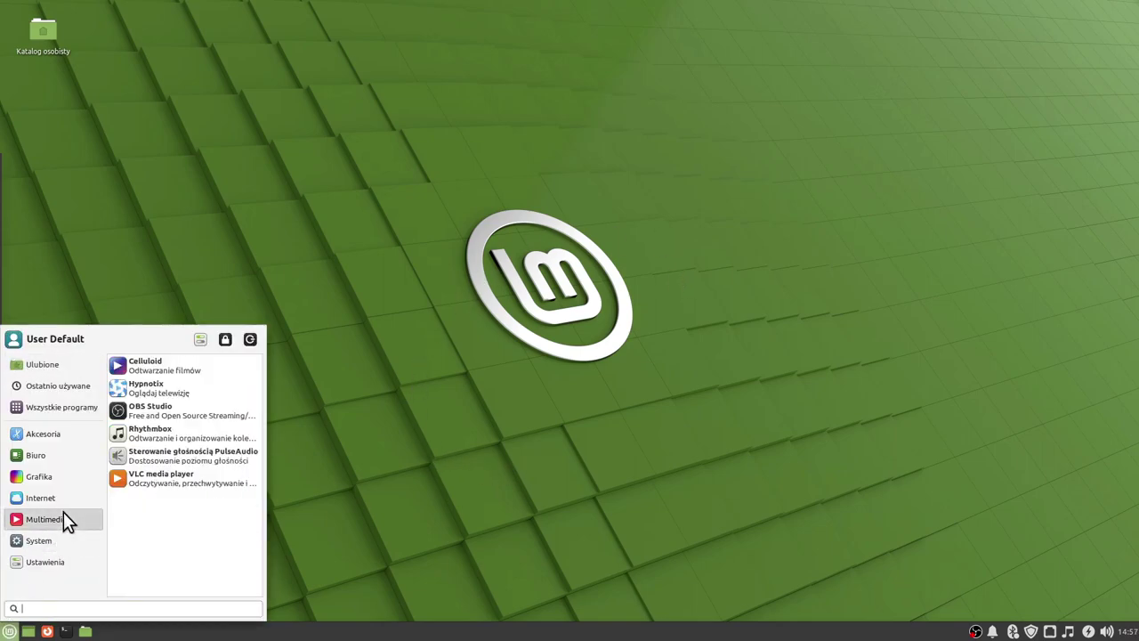
pyautogui.moveTo(59, 472)
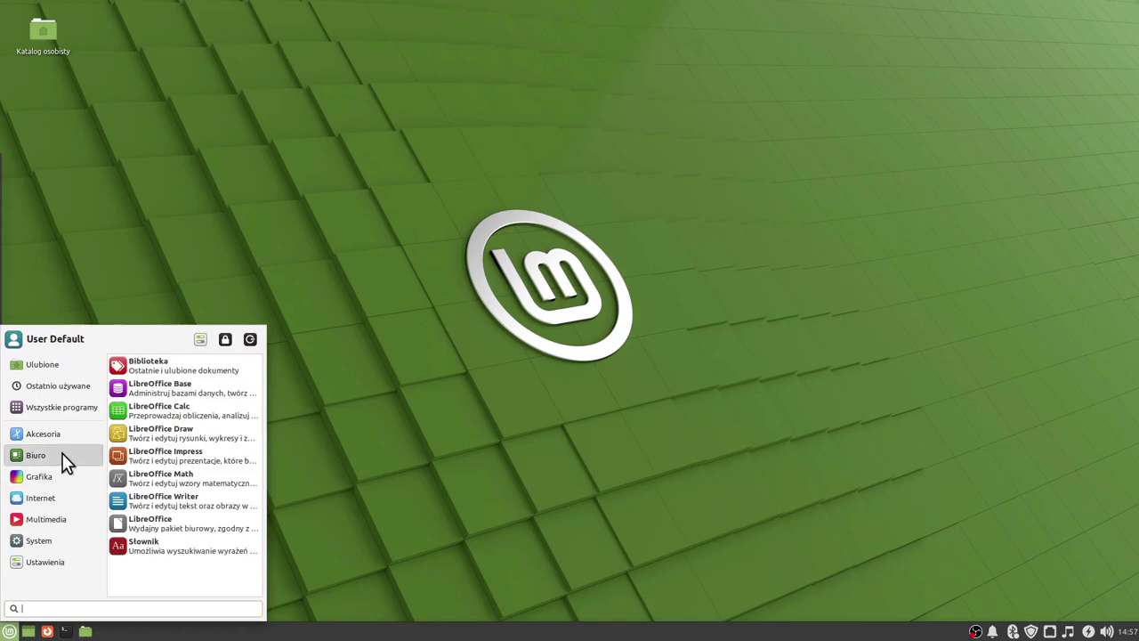
pyautogui.moveTo(65, 438)
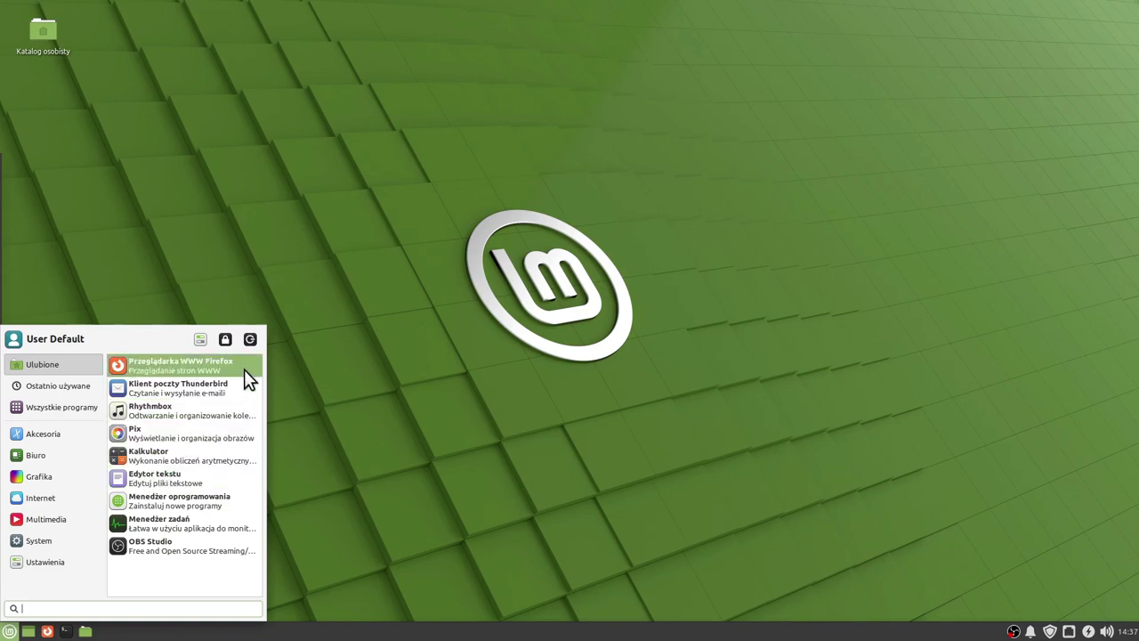
pyautogui.click(251, 339)
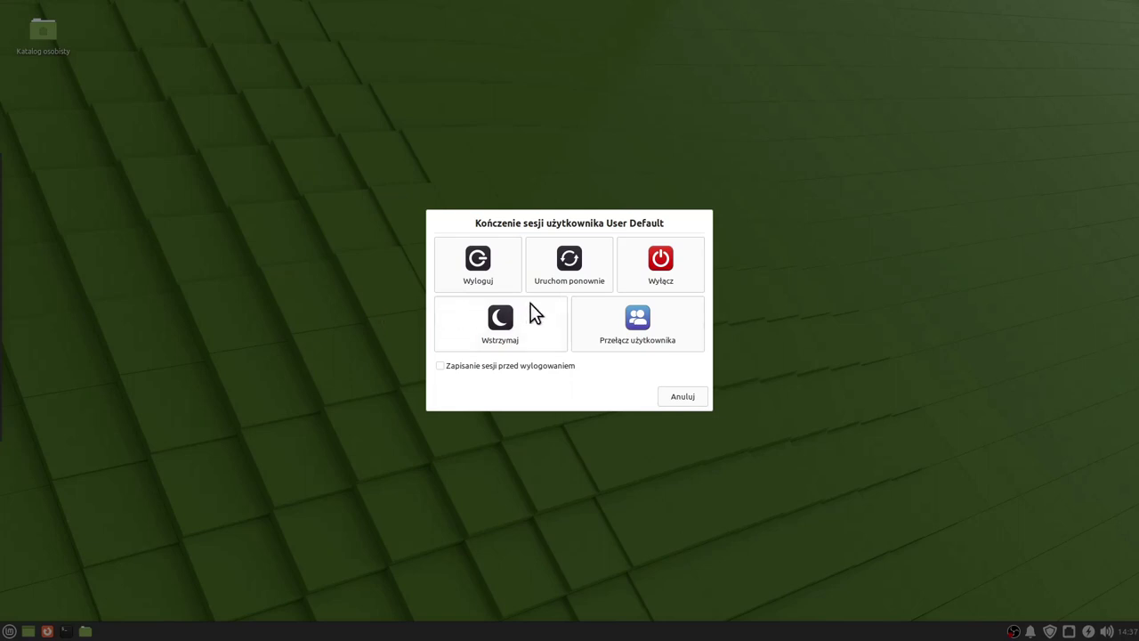
pyautogui.click(669, 274)
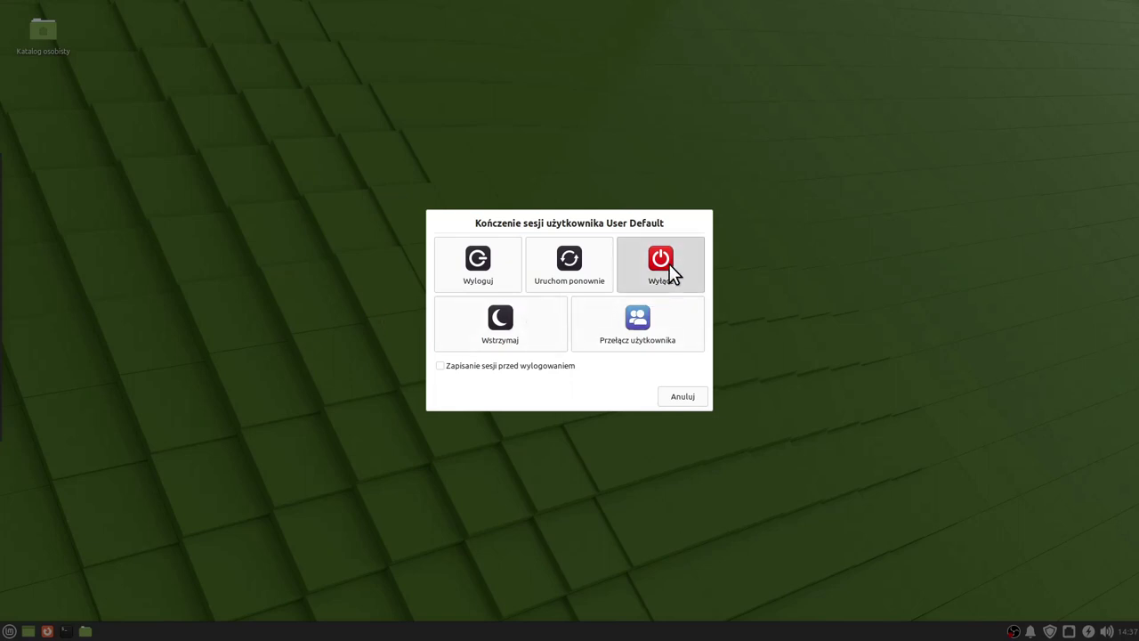